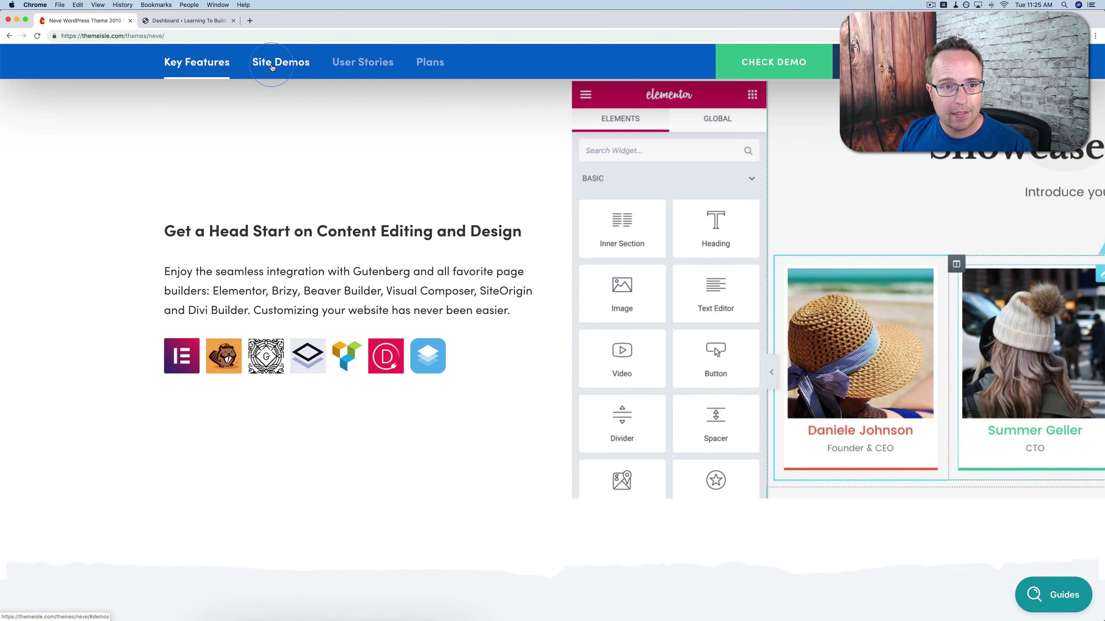
- Show the Neve theme's site demos filtered to Elementor and look through the available designs
left_click(270, 69)
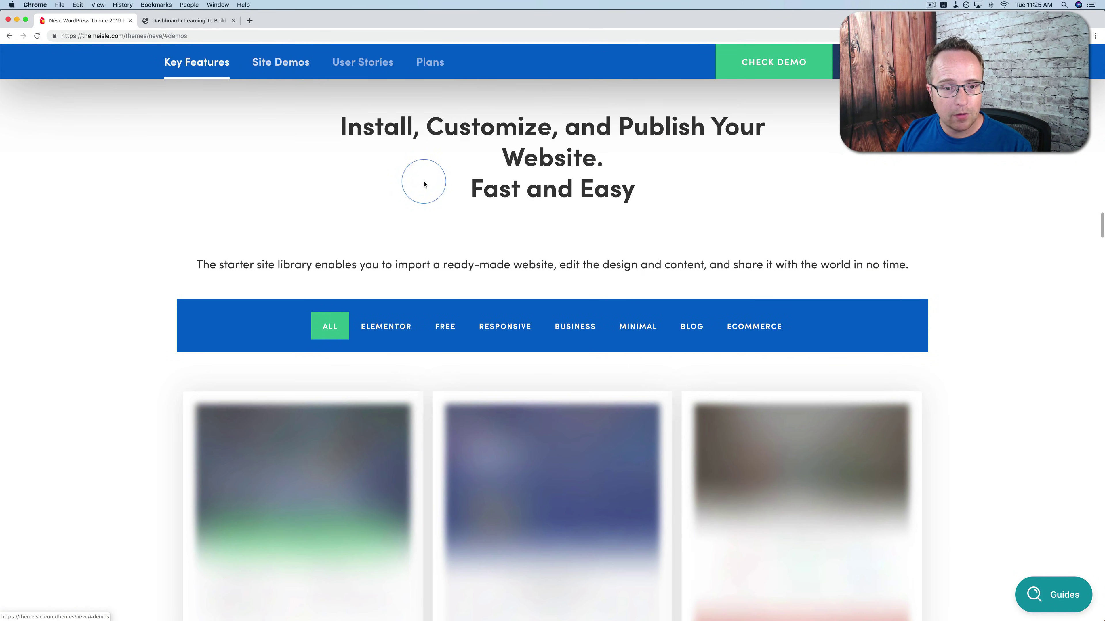
scroll(188, 236, "down", 3)
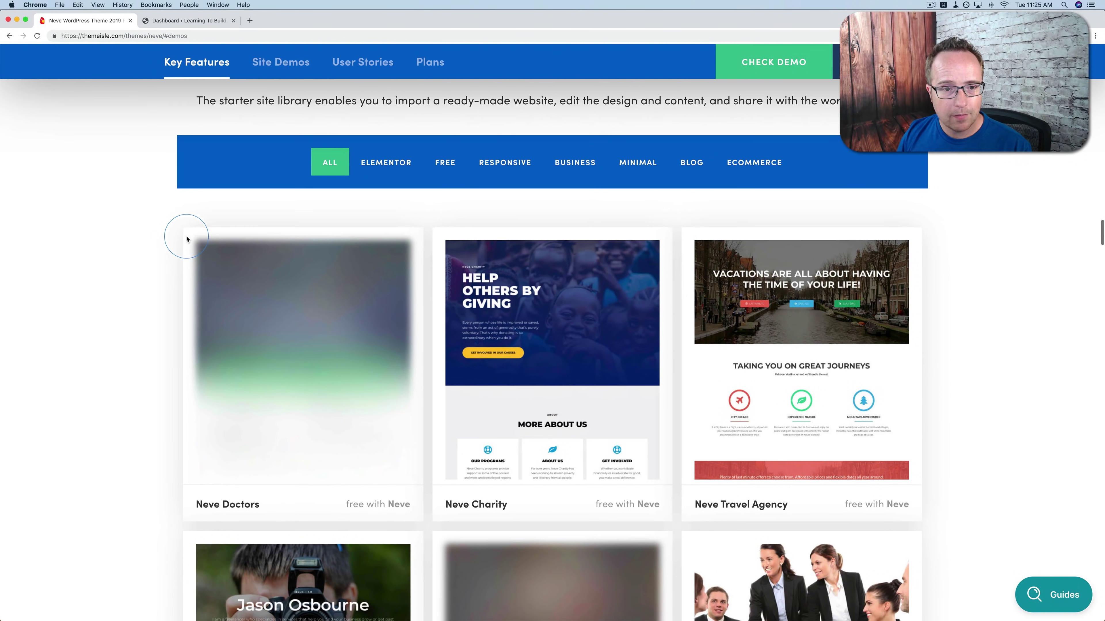
left_click(395, 164)
scroll(166, 244, "down", 1)
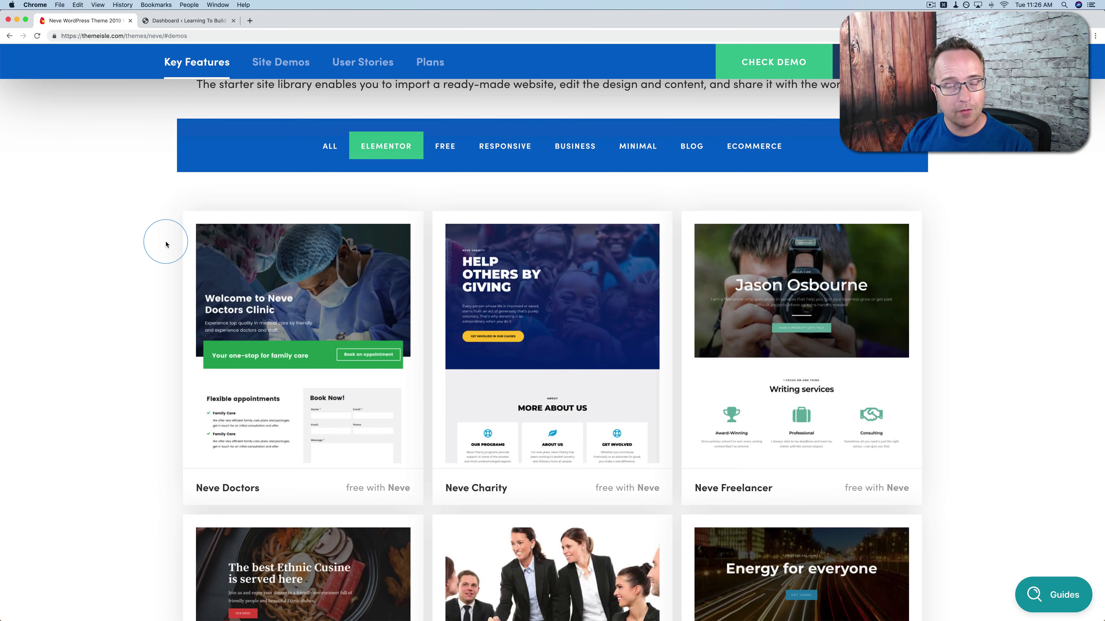
scroll(165, 244, "down", 4)
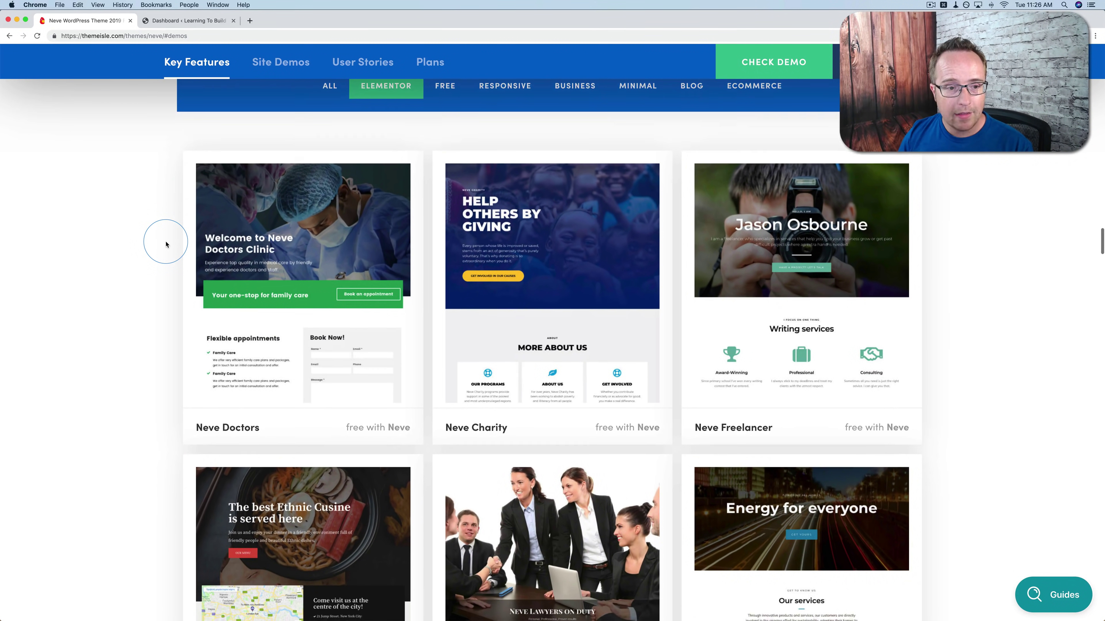
scroll(194, 243, "up", 3)
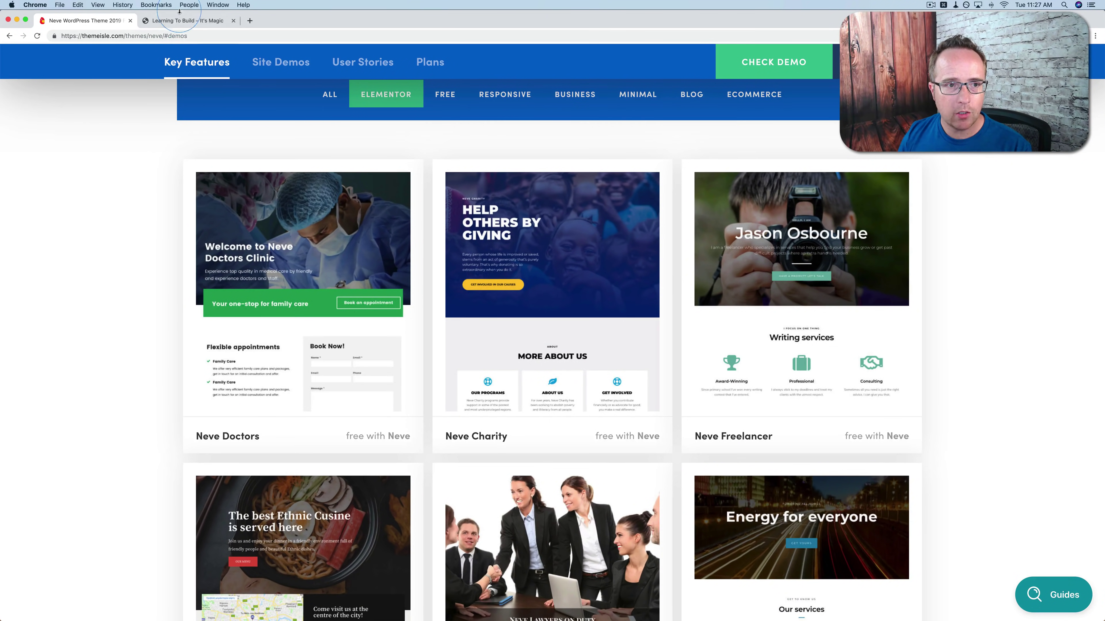
- Switch to the local Learning To Build site and open the page for adding new themes in its WordPress admin
left_click(181, 20)
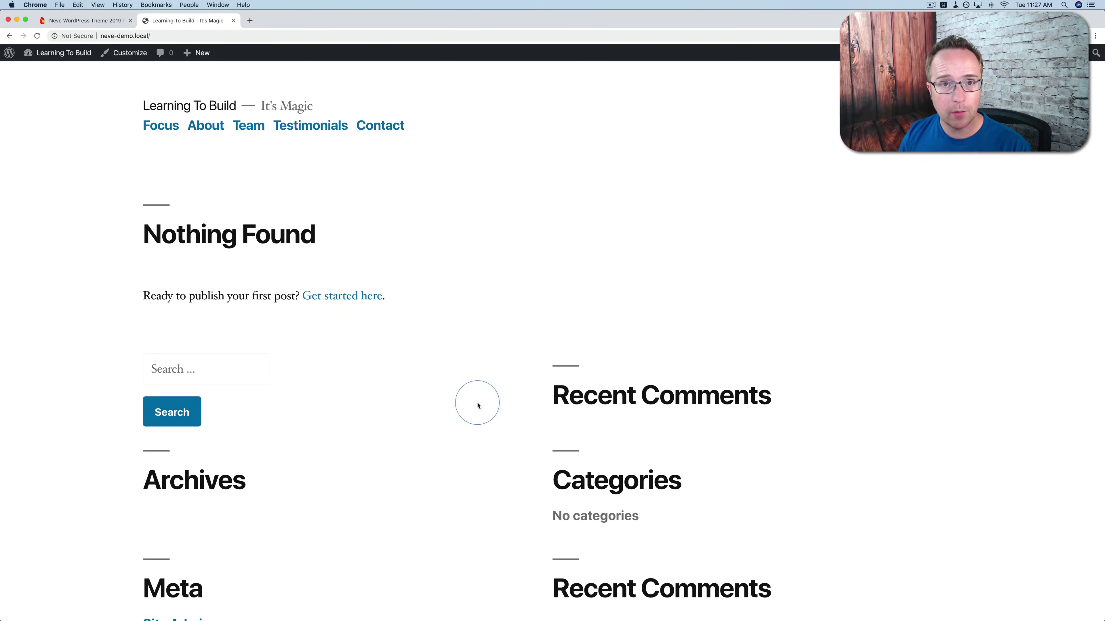
mouse_move(58, 53)
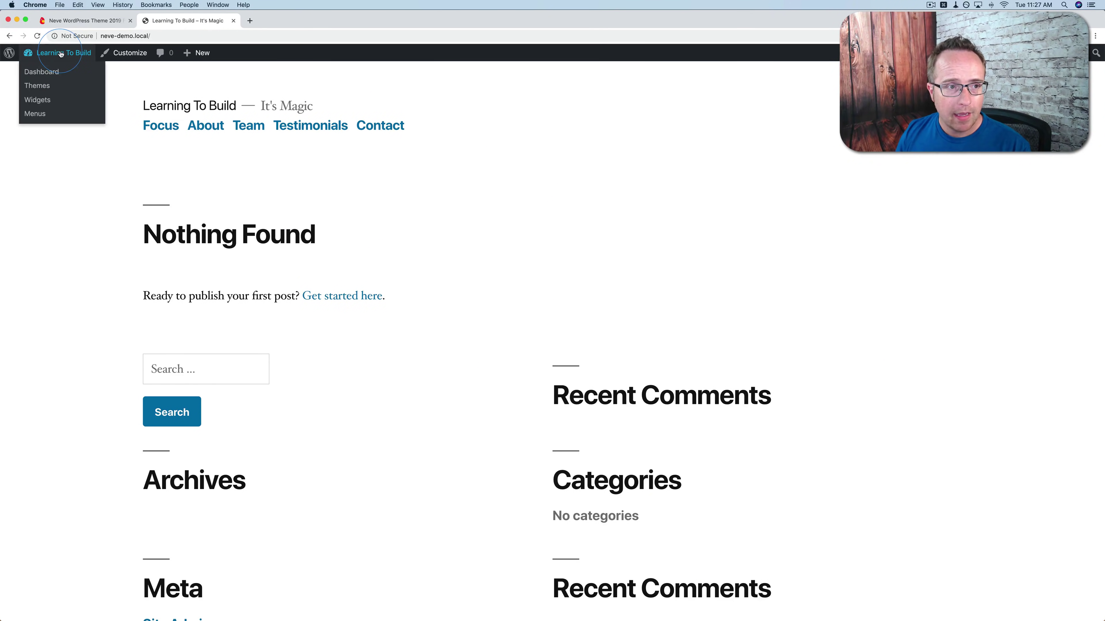
left_click(41, 77)
mouse_move(43, 226)
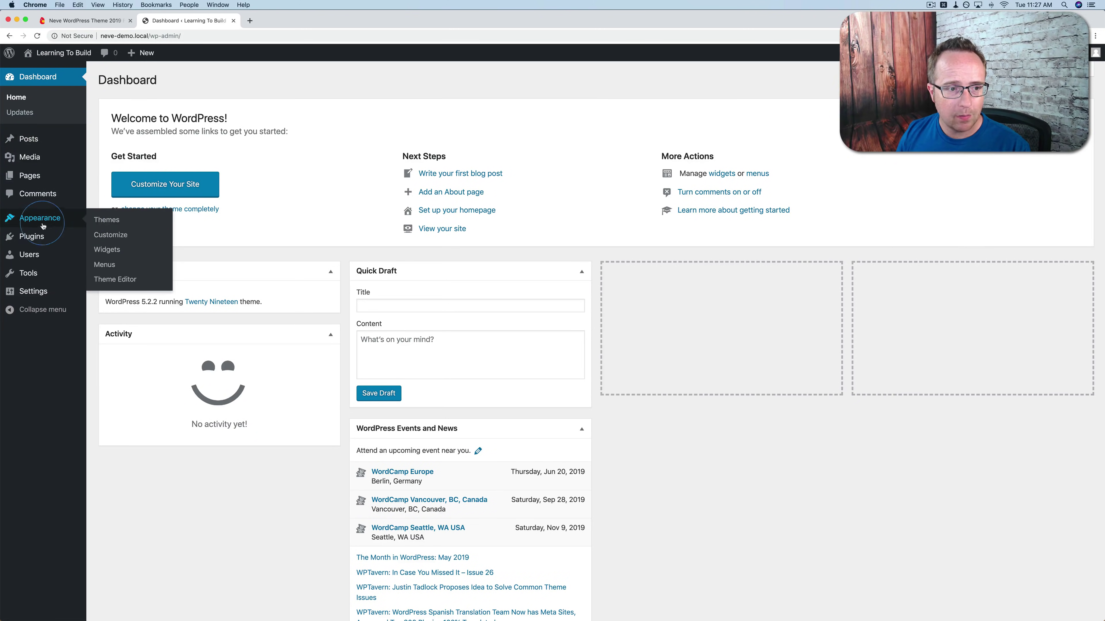
left_click(106, 220)
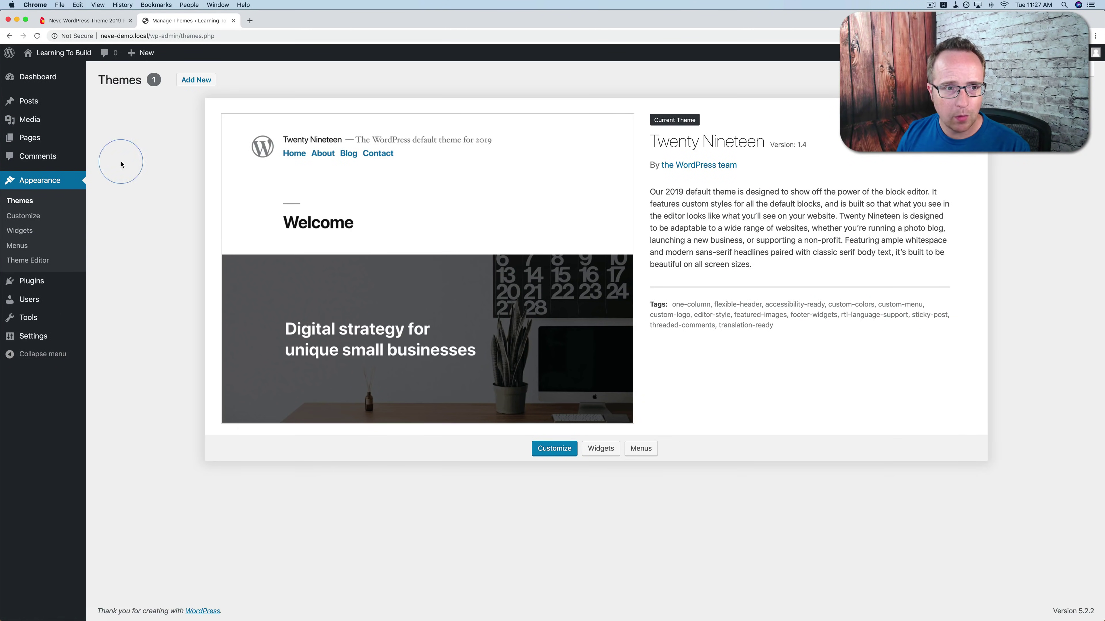
left_click(194, 80)
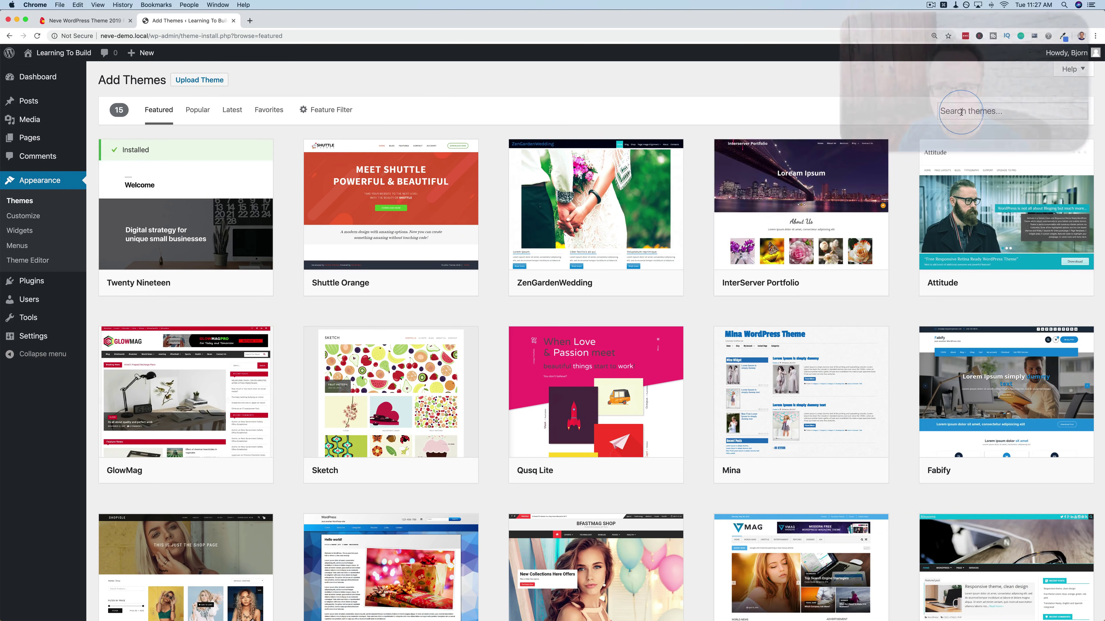
- Find the Neve theme by searching for "neve", then install and activate it
left_click(961, 112)
type("neve")
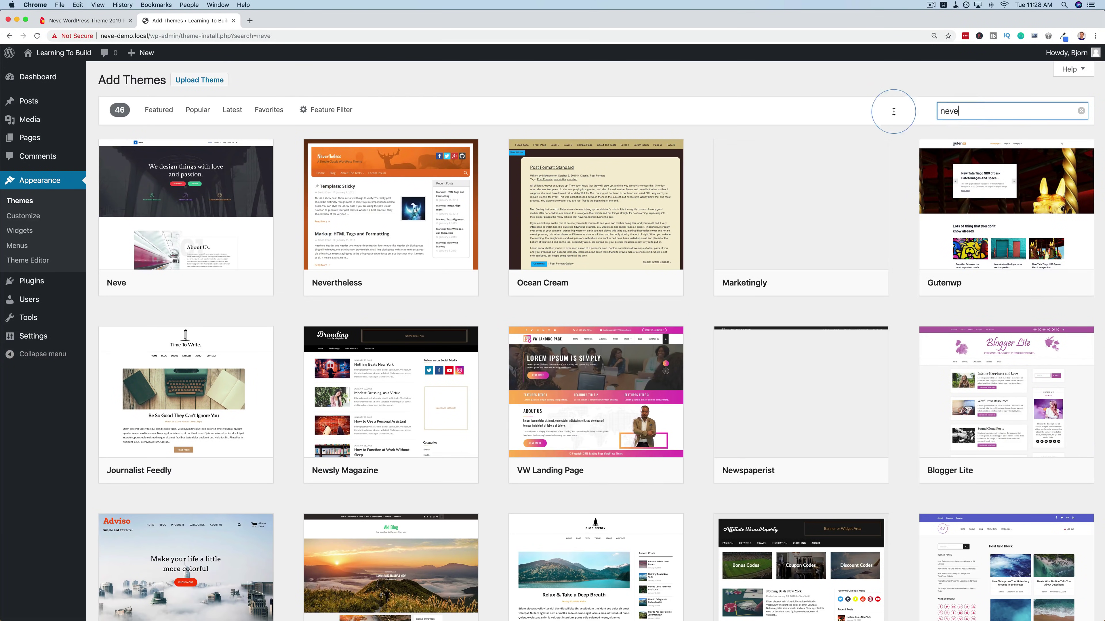
mouse_move(228, 155)
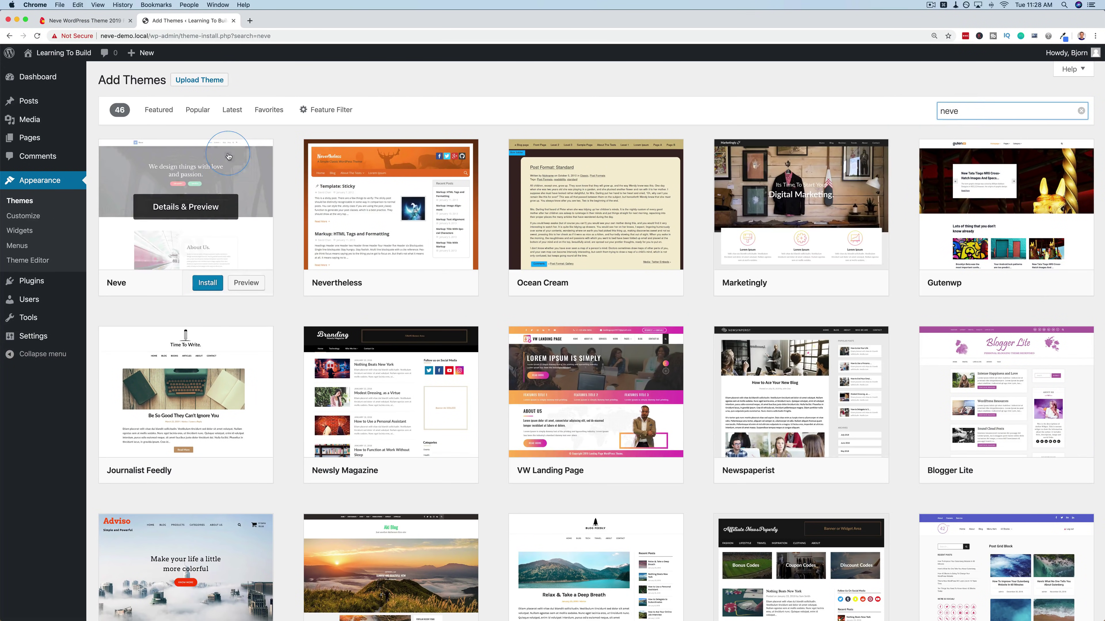
left_click(205, 283)
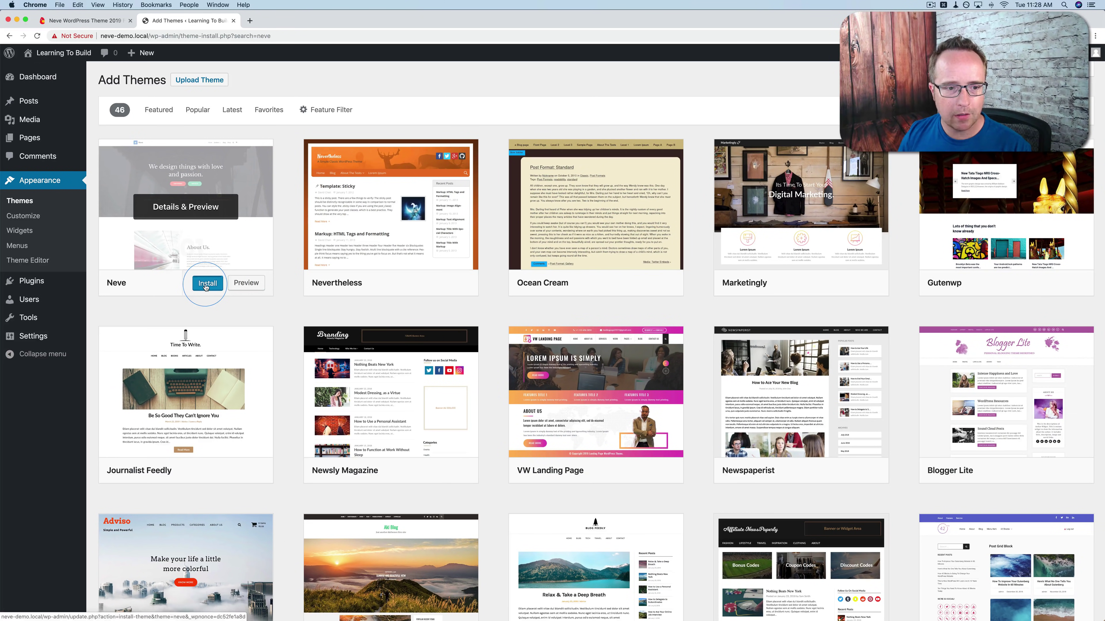
left_click(192, 286)
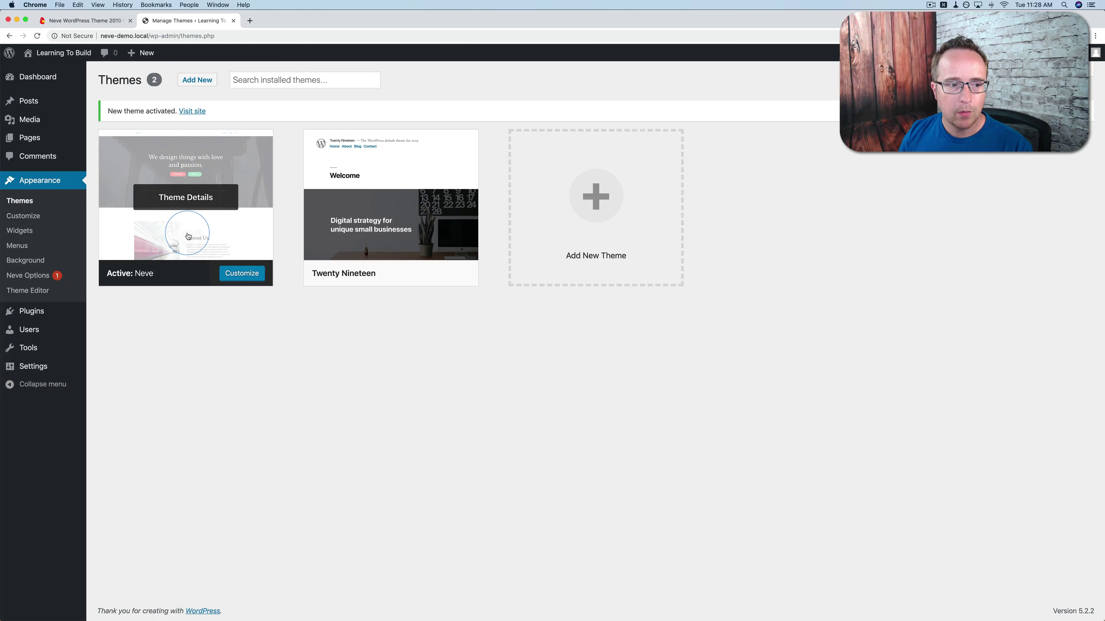
- Open the Sites Library in the Neve options and browse the Elementor starter sites as far as Travel Agency
left_click(37, 280)
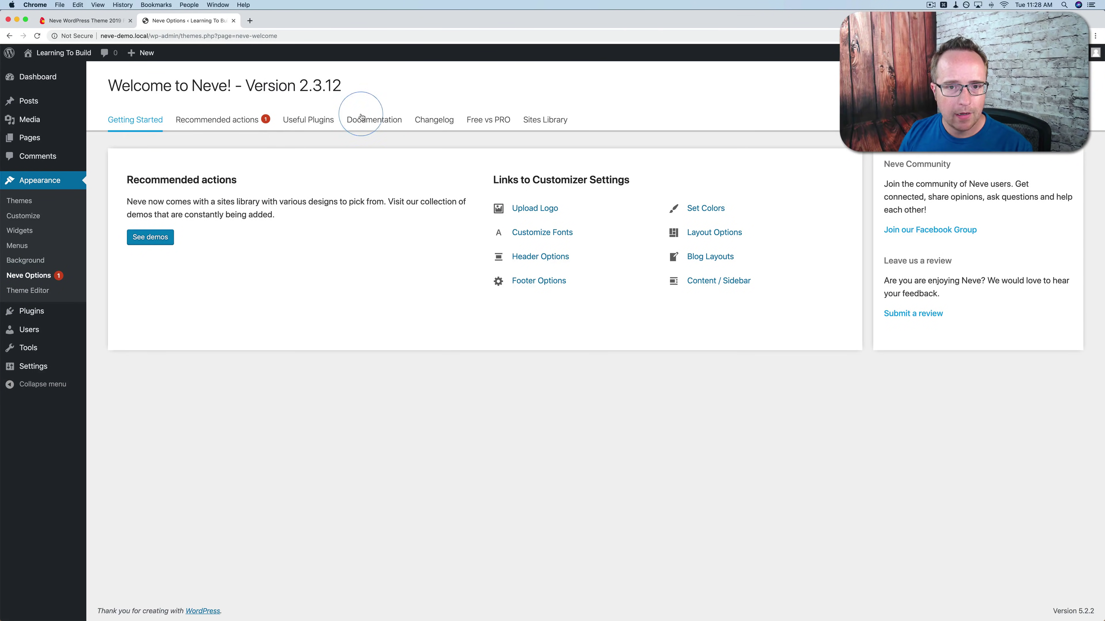
left_click(542, 123)
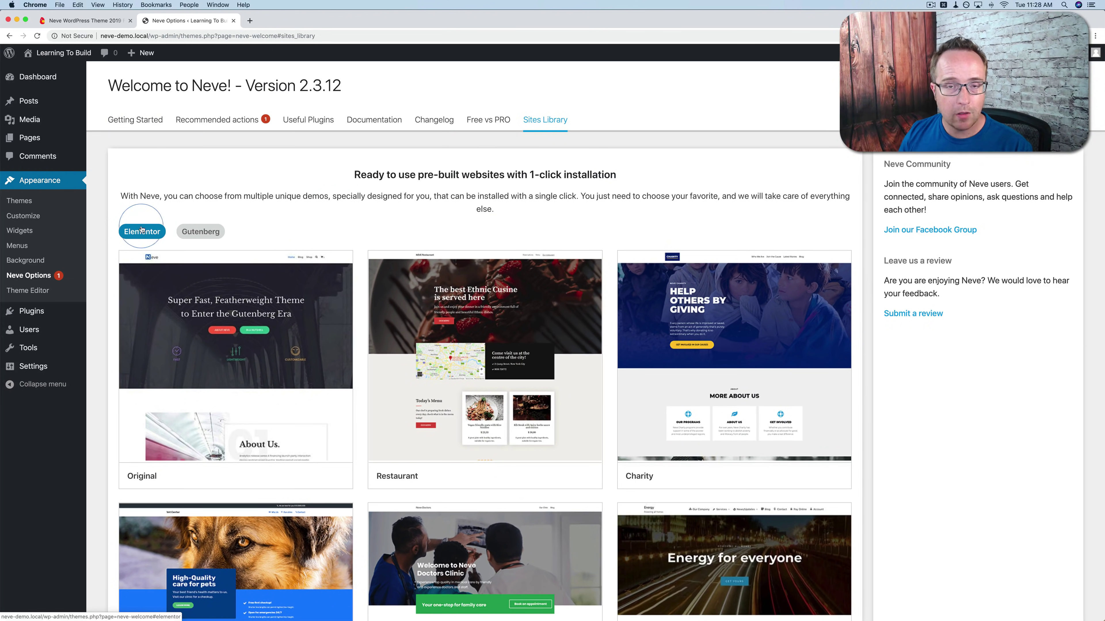
mouse_move(249, 271)
scroll(250, 271, "down", 2)
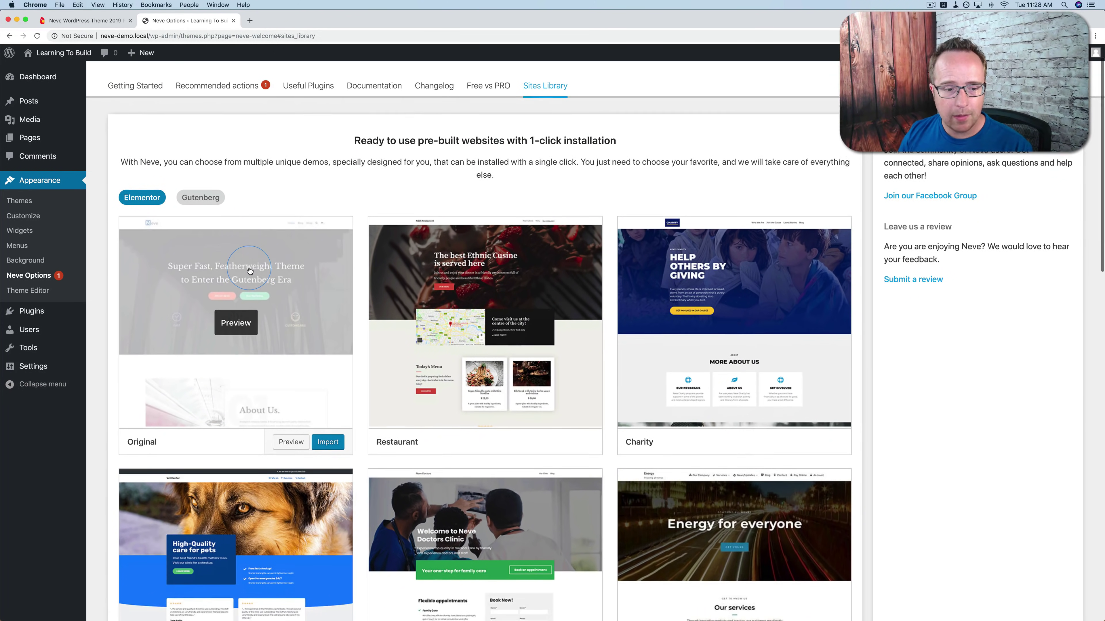
scroll(249, 270, "down", 6)
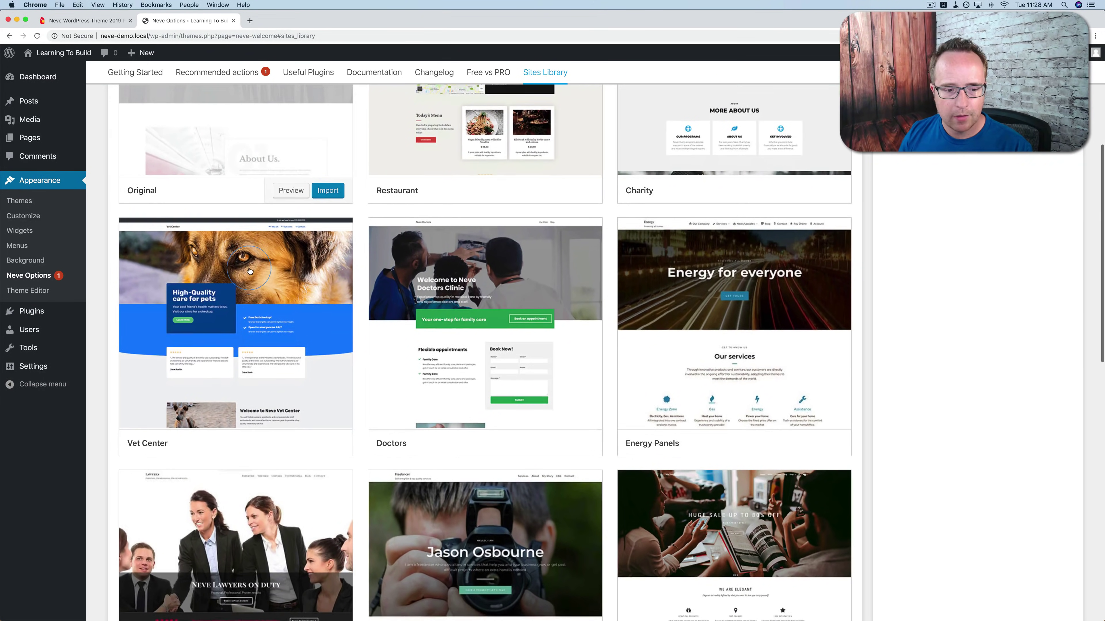
scroll(250, 271, "down", 10)
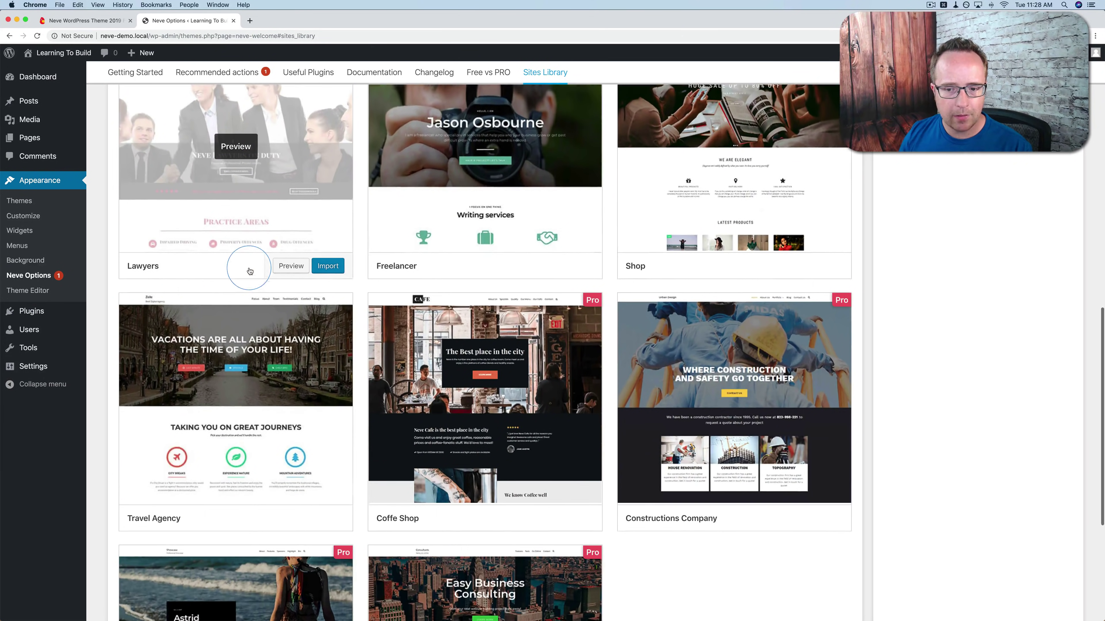
scroll(249, 271, "down", 3)
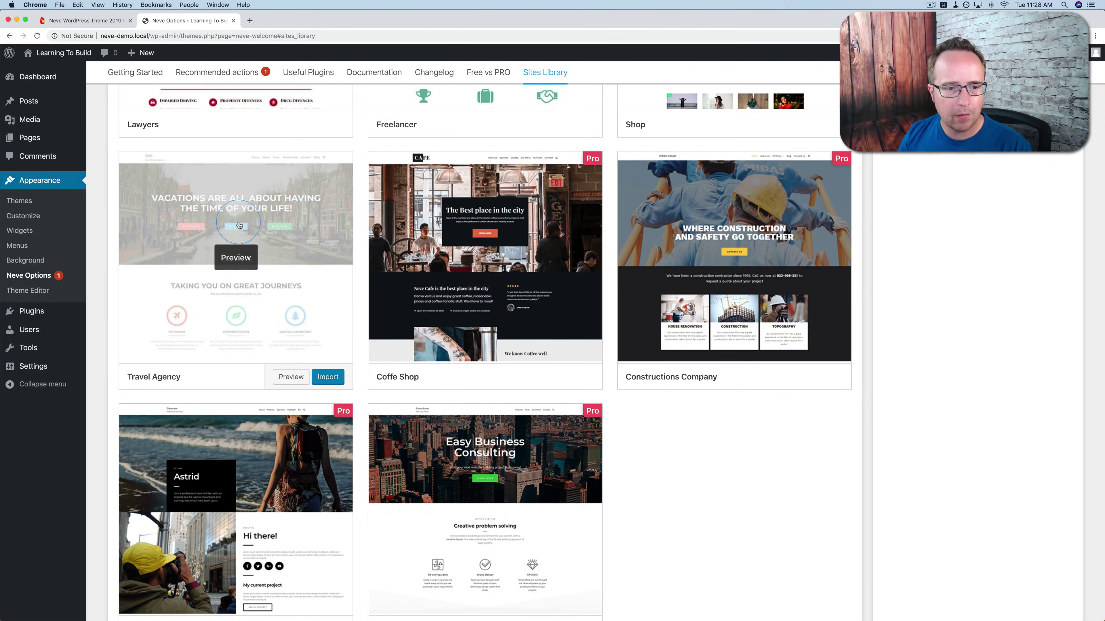
- Preview the Travel Agency starter site and import it with content, customizer settings, widgets and the Orbit Fox and Elementor plugins
left_click(291, 377)
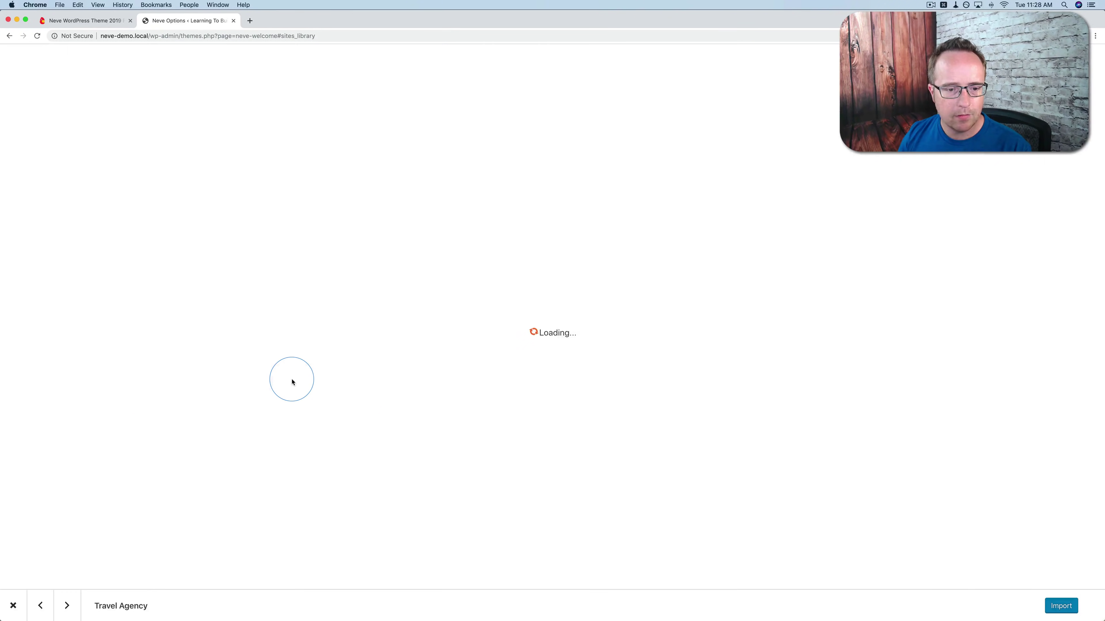
scroll(319, 330, "down", 2)
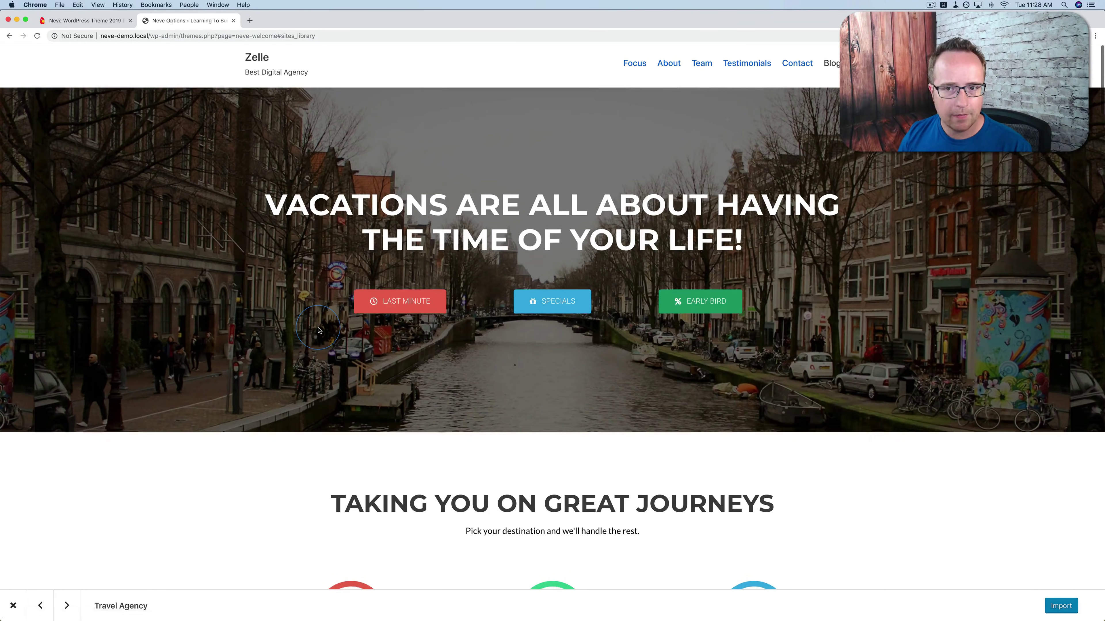
scroll(319, 330, "down", 12)
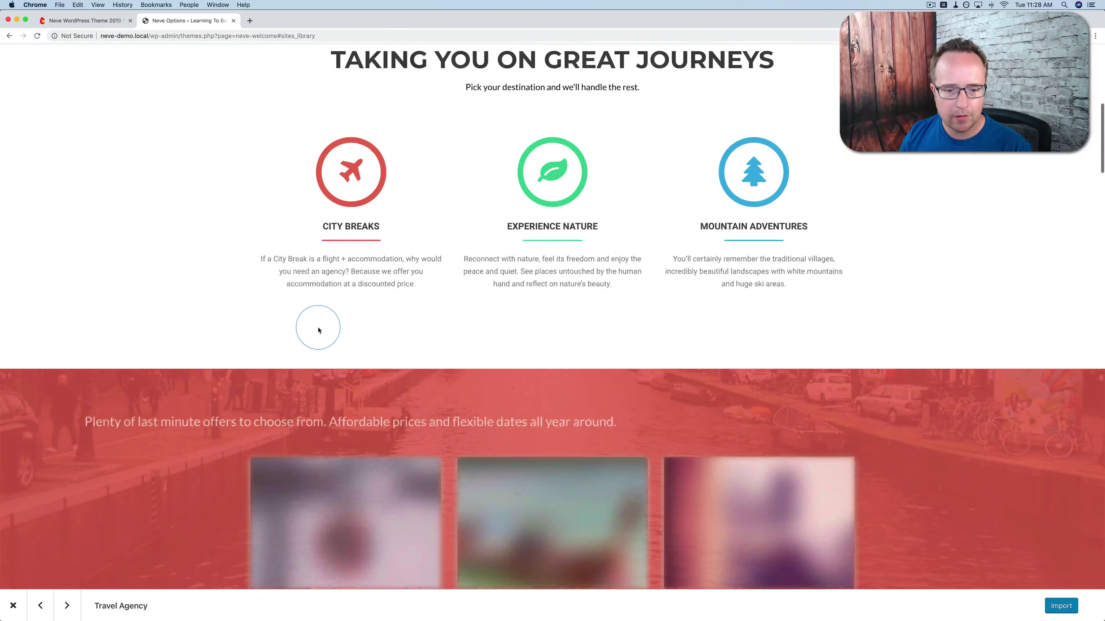
scroll(319, 330, "down", 9)
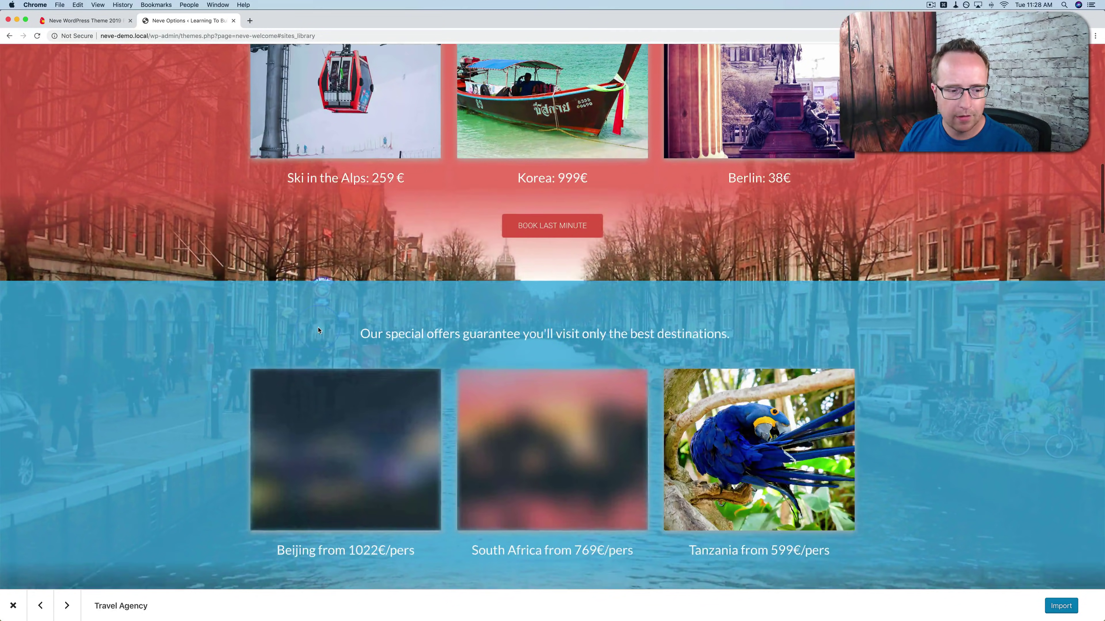
scroll(318, 330, "down", 8)
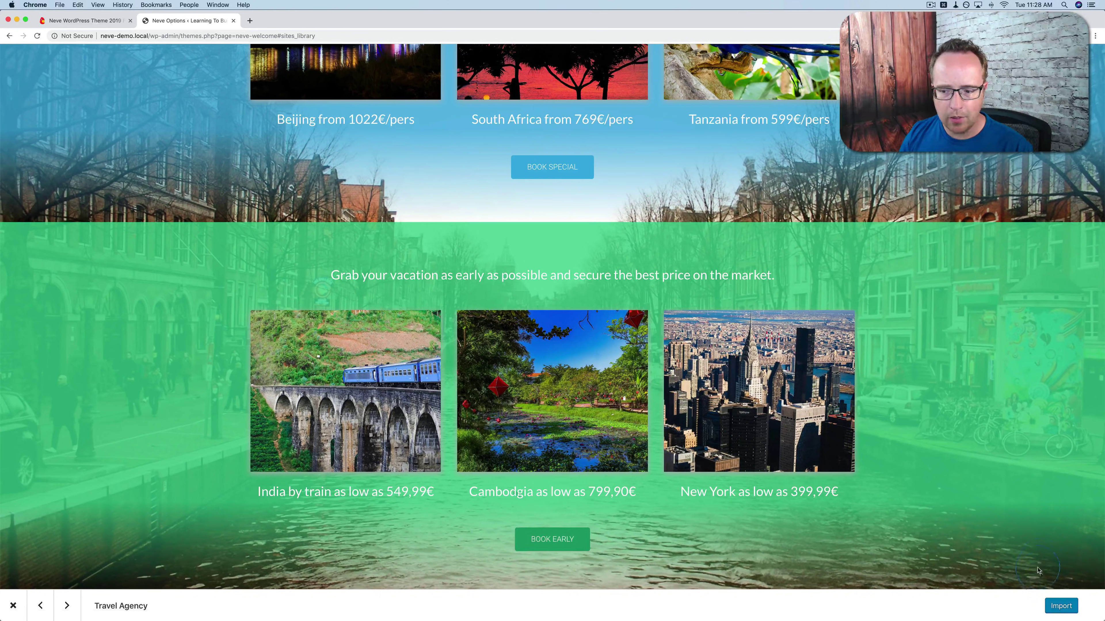
left_click(1060, 606)
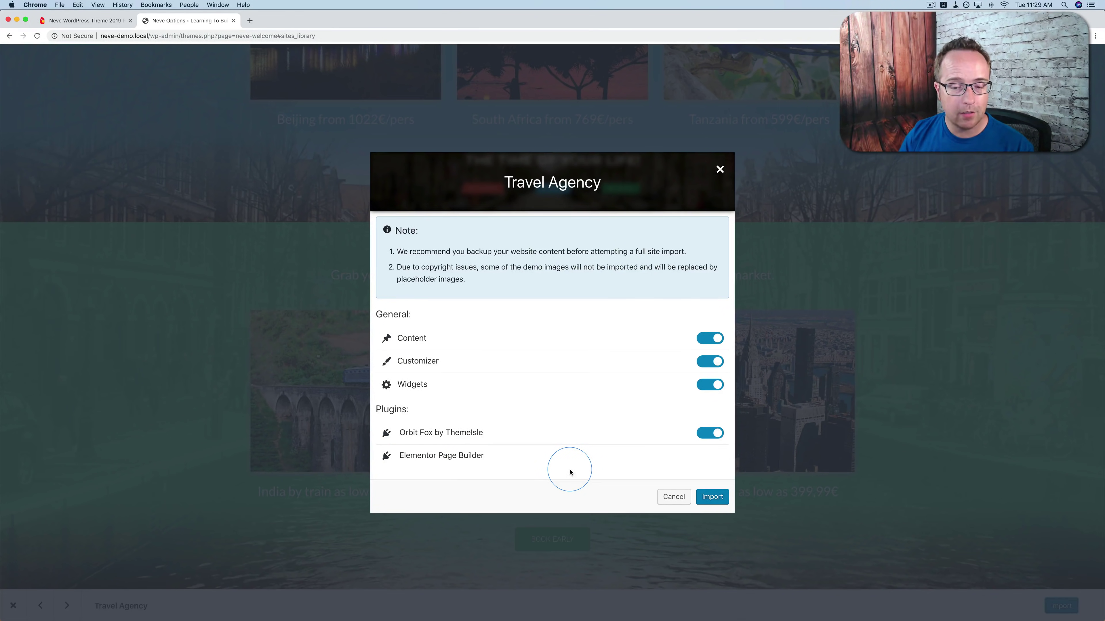
left_click(711, 497)
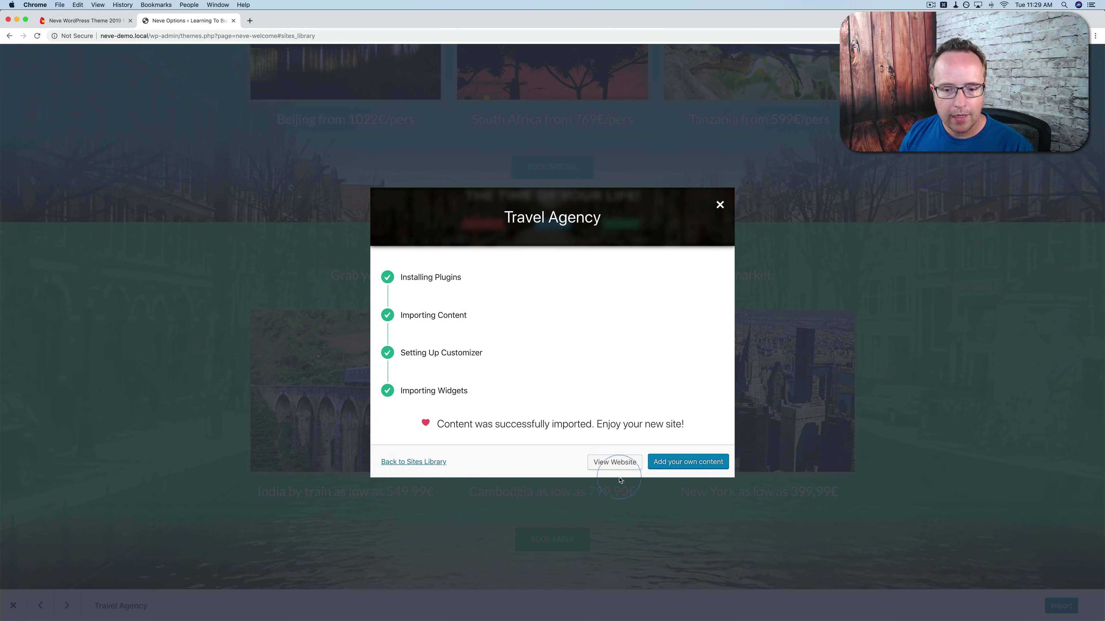
- View the imported Travel Agency website and examine its homepage sections from the hero banner through to Travel Tips
left_click(615, 462)
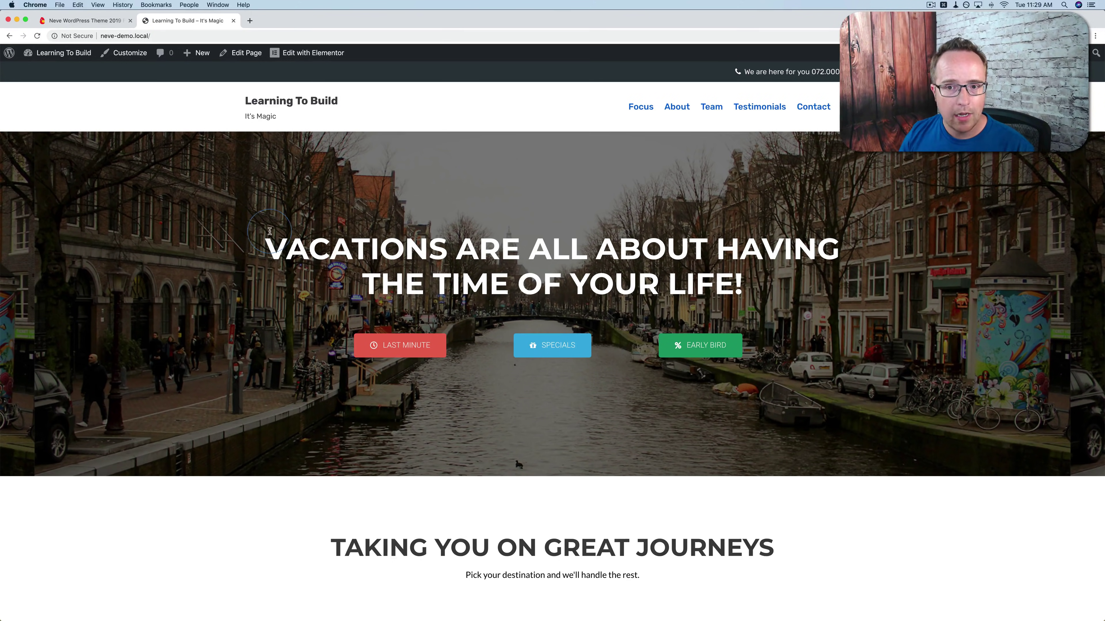
scroll(261, 270, "down", 3)
scroll(261, 269, "down", 10)
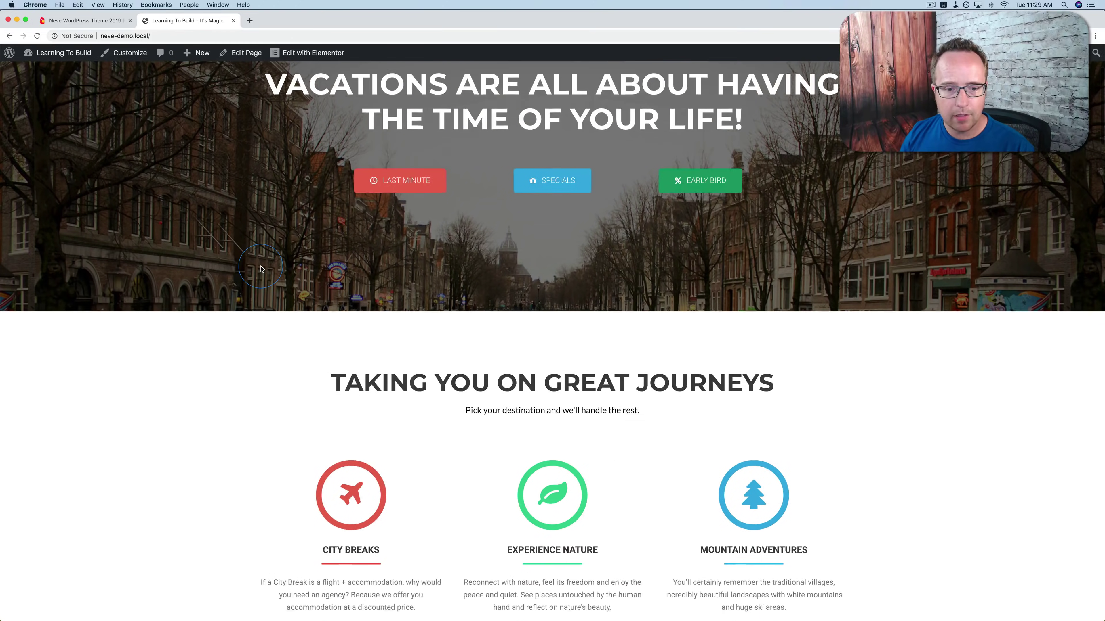
scroll(261, 269, "down", 7)
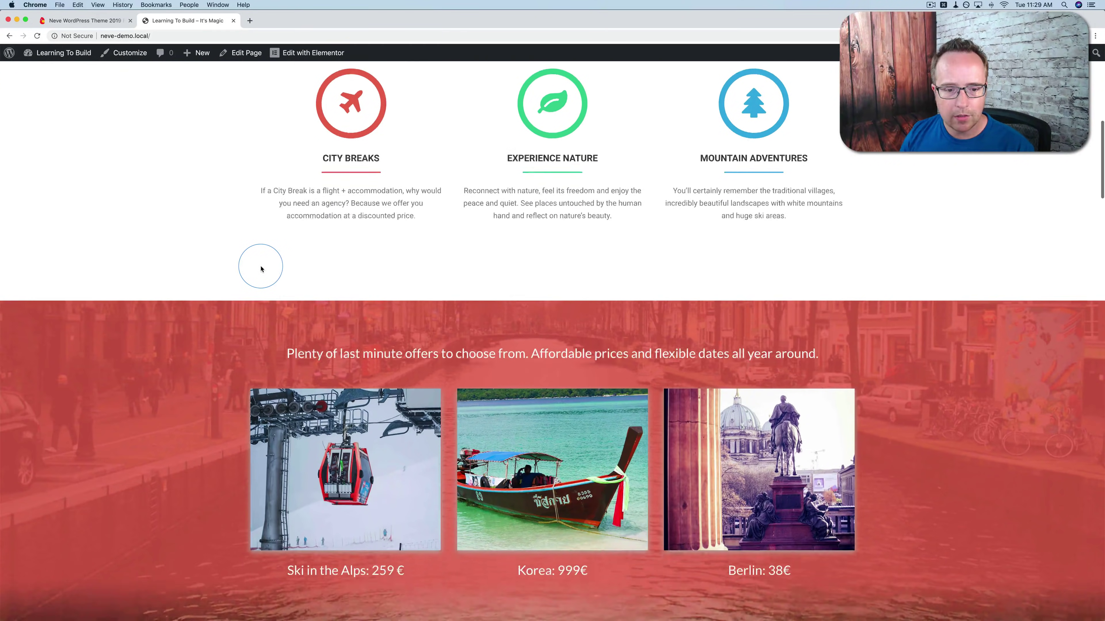
scroll(222, 284, "down", 10)
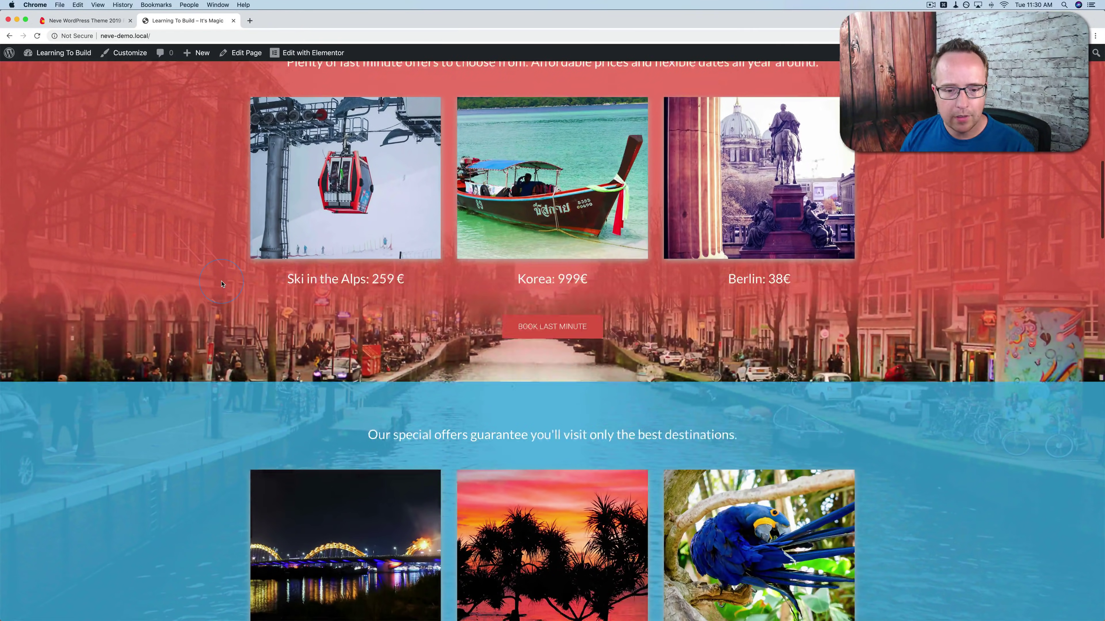
scroll(221, 284, "down", 11)
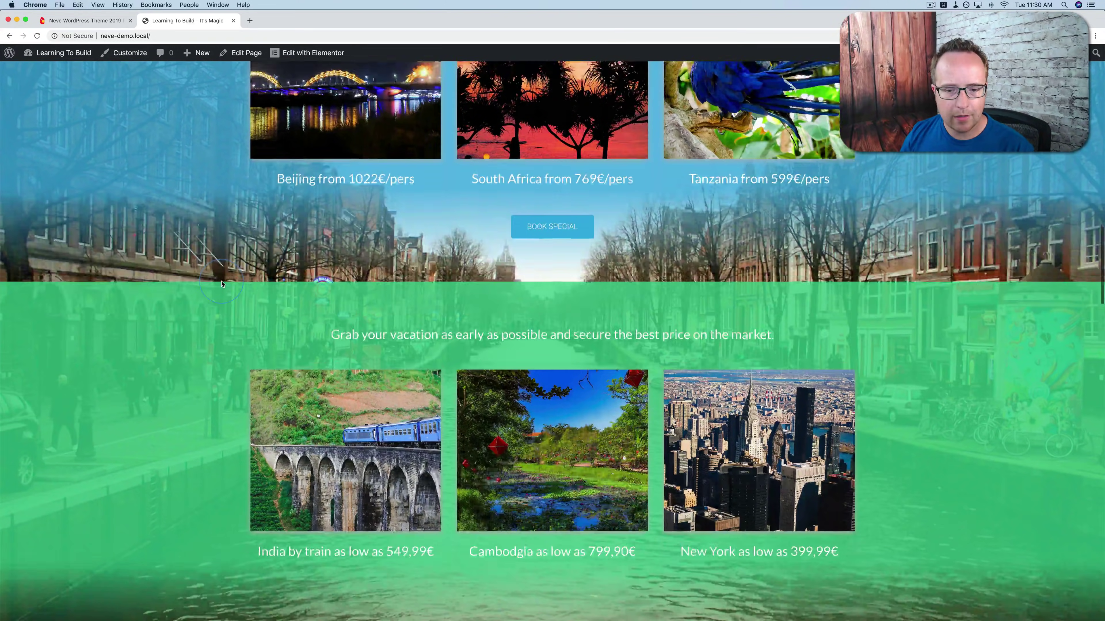
scroll(222, 284, "down", 11)
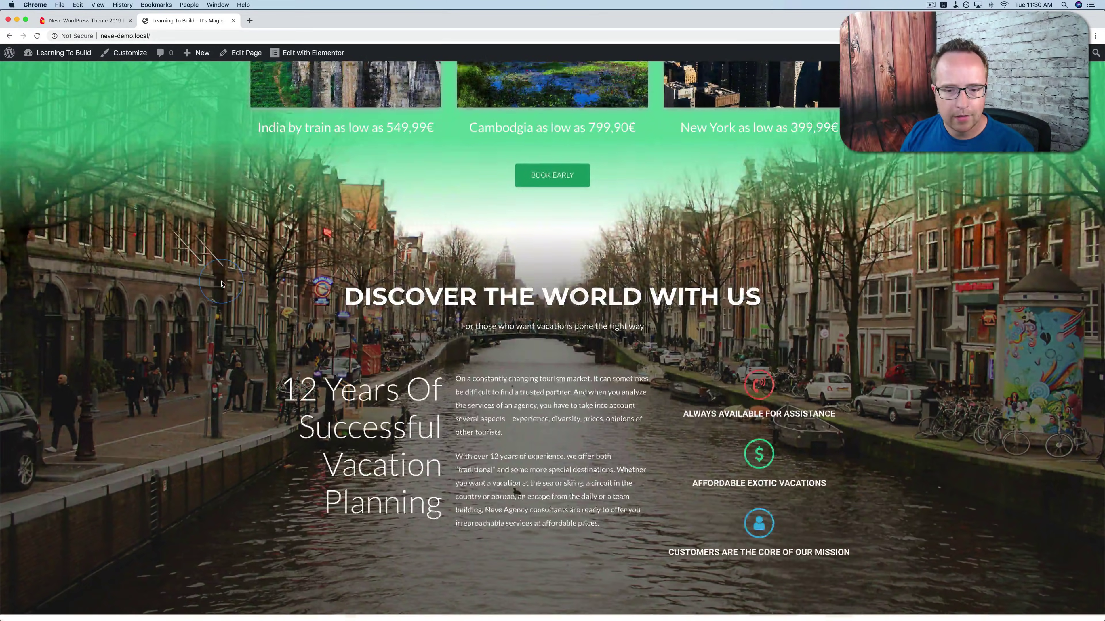
scroll(222, 284, "down", 14)
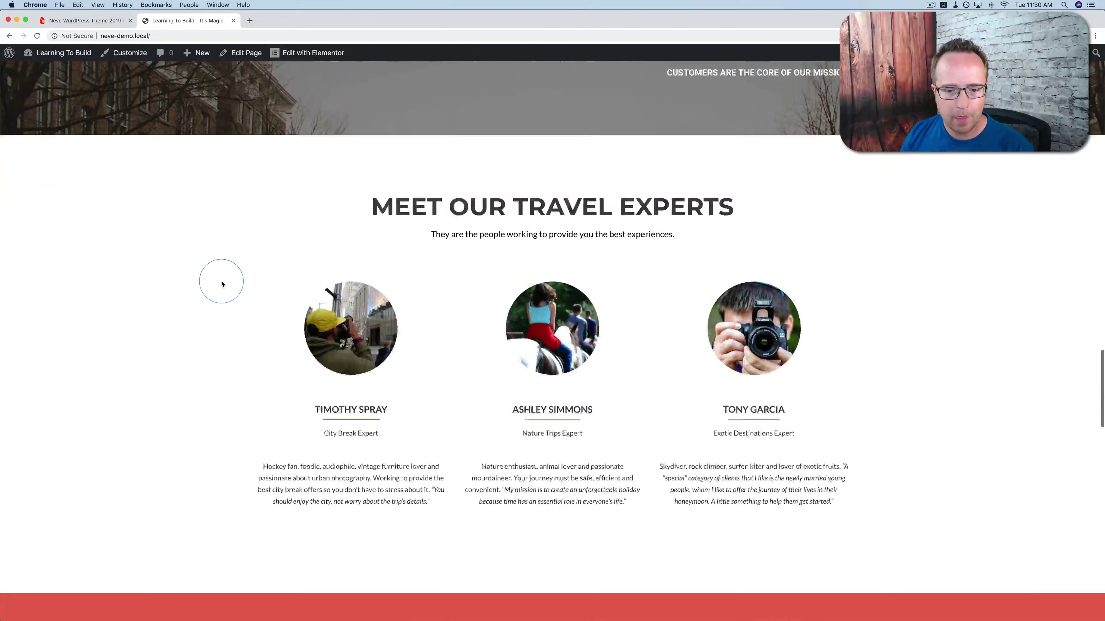
scroll(221, 285, "down", 18)
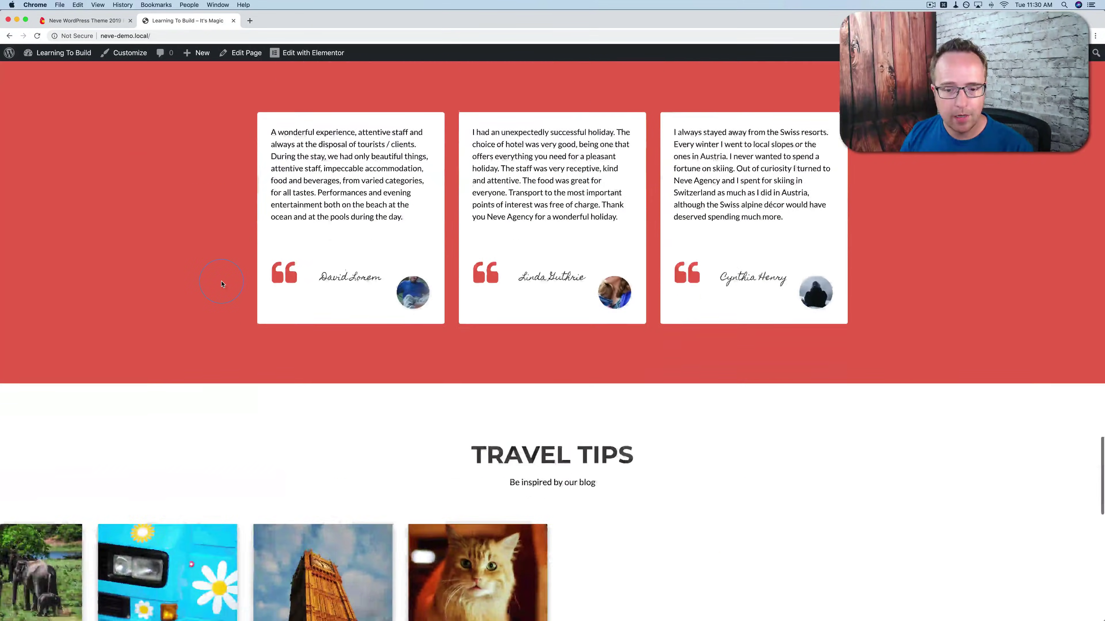
- View the rest of the homepage down to the footer and map, and open it in Elementor to examine the hero banner
scroll(222, 284, "down", 5)
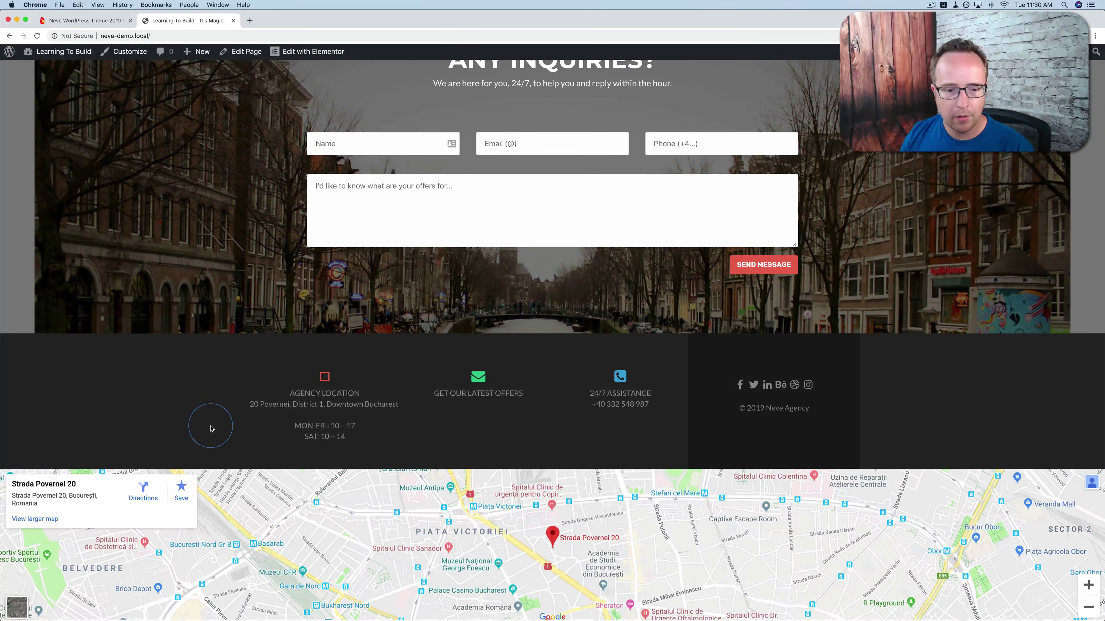
left_click(301, 57)
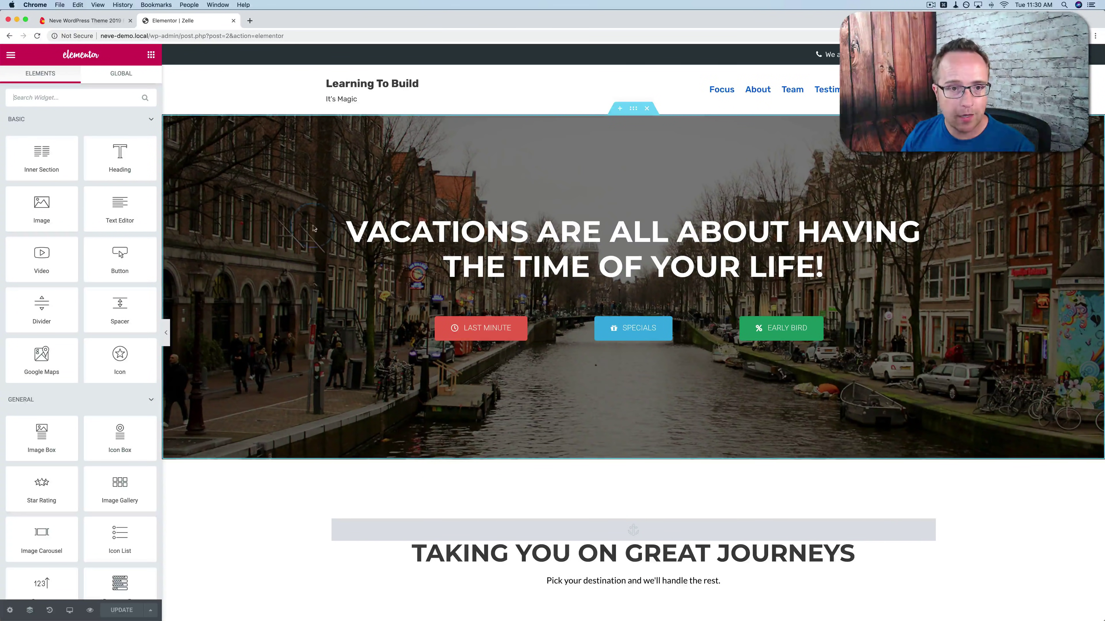
left_click(321, 88)
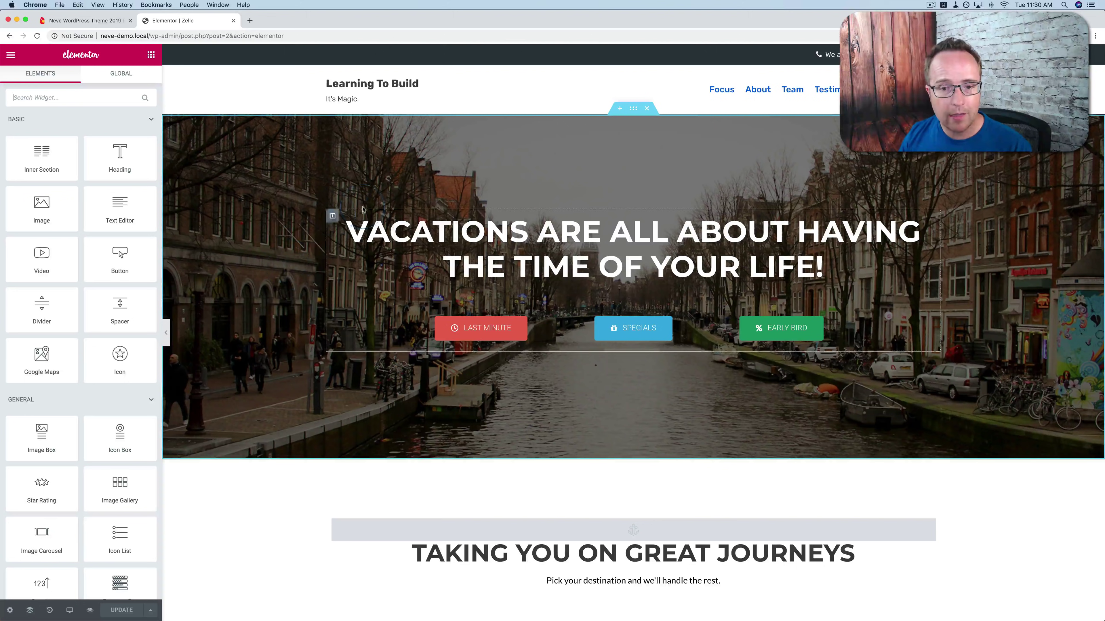
scroll(336, 348, "down", 1)
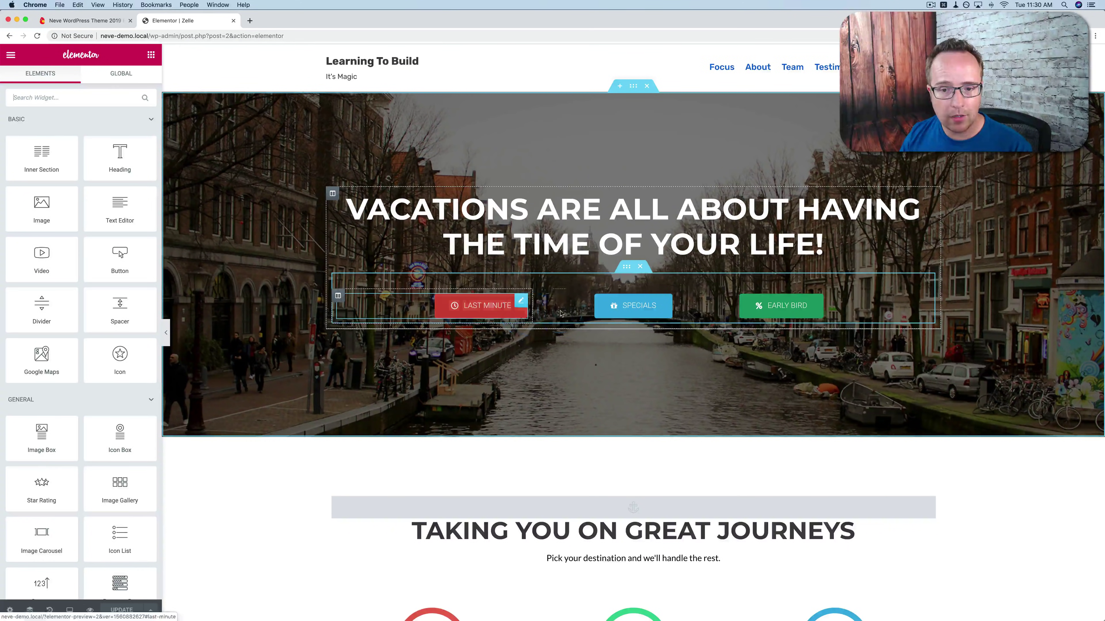
left_click(338, 387)
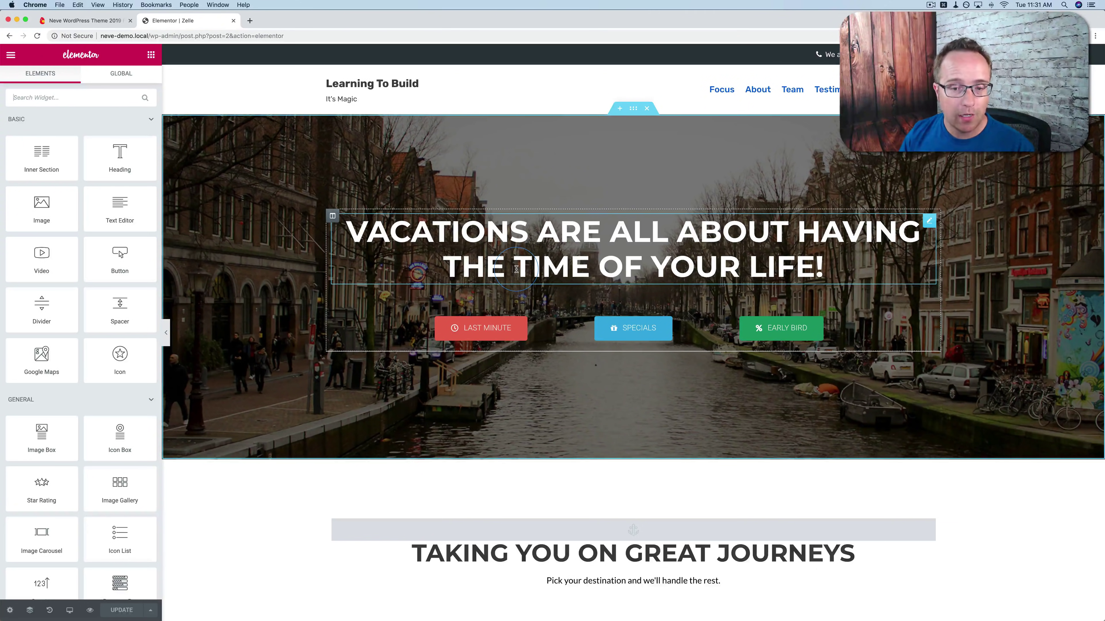
left_click(560, 351)
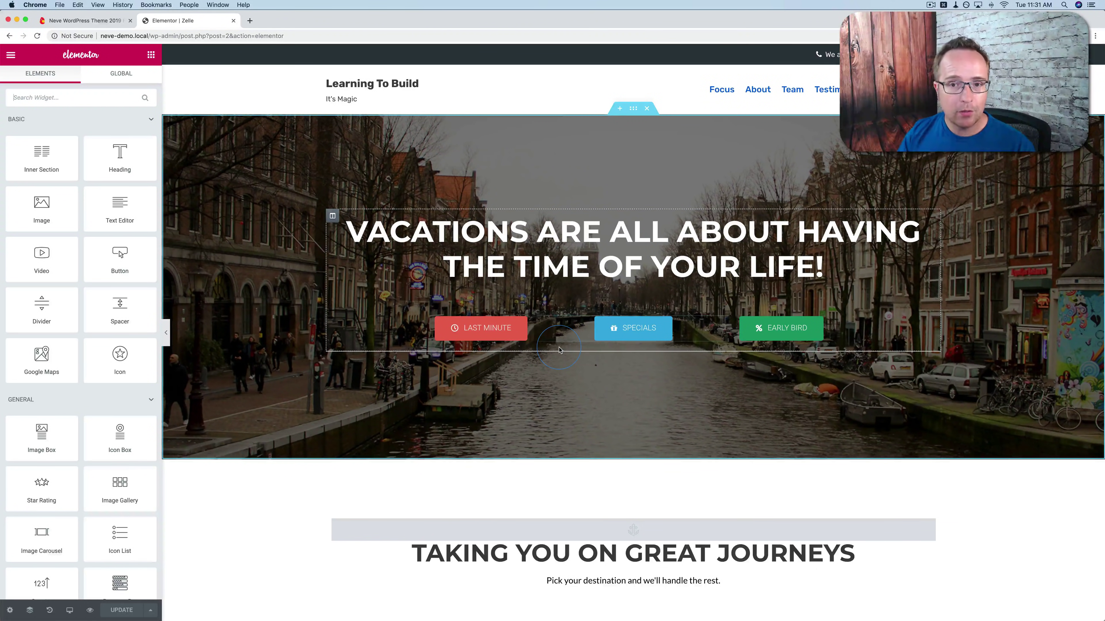
scroll(557, 383, "down", 2)
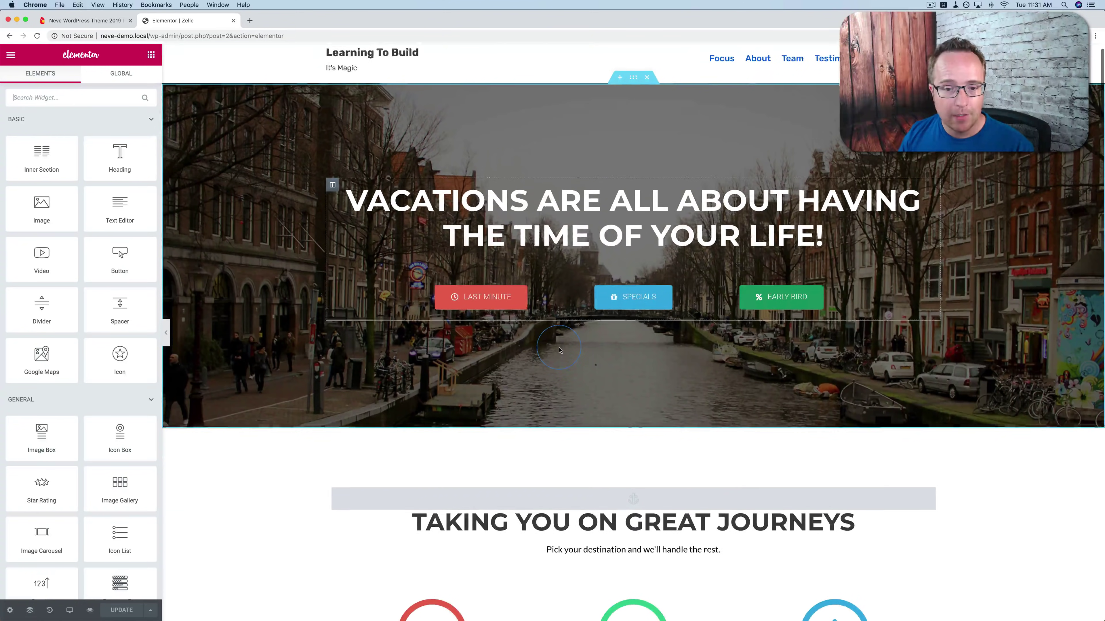
left_click(555, 416)
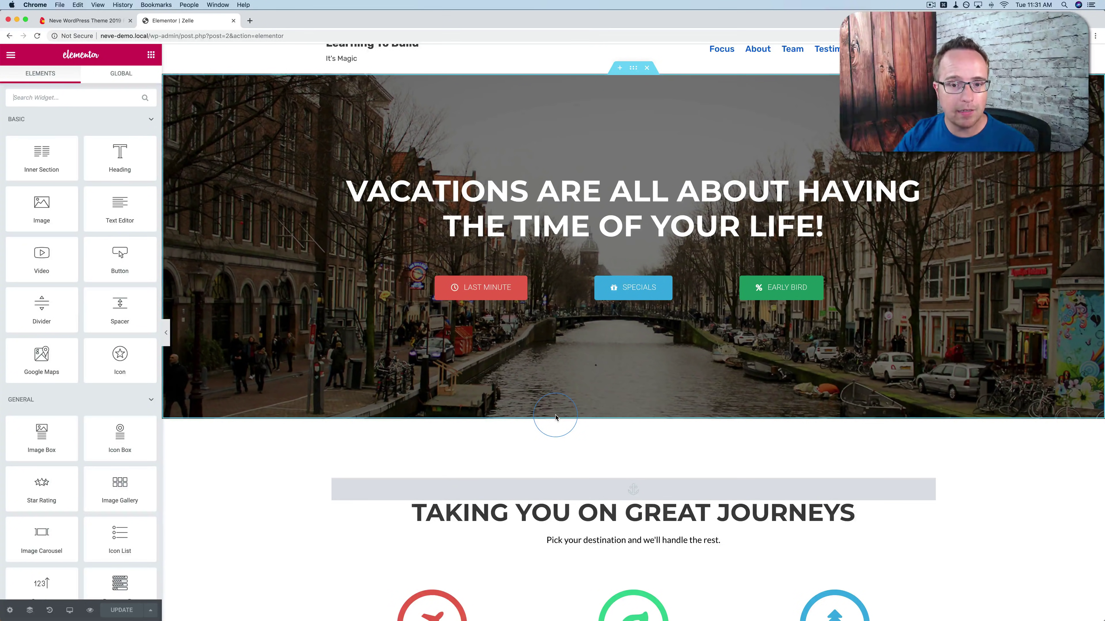
scroll(566, 400, "up", 2)
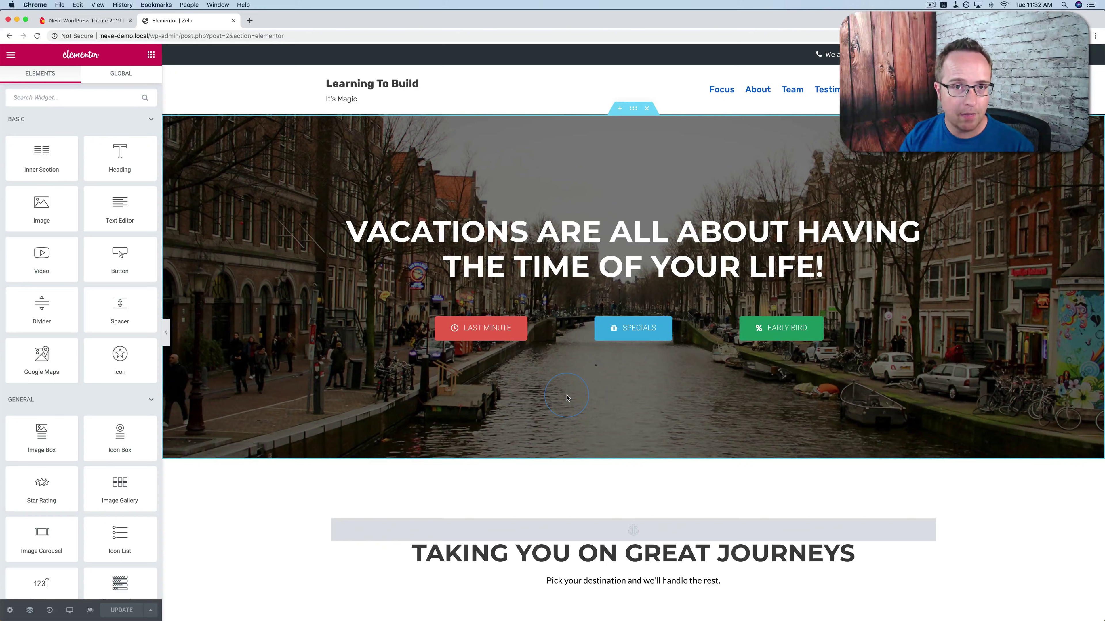
- Examine the homepage sections in the Elementor editor from Taking You on Great Journeys to Travel Tips
scroll(511, 392, "down", 8)
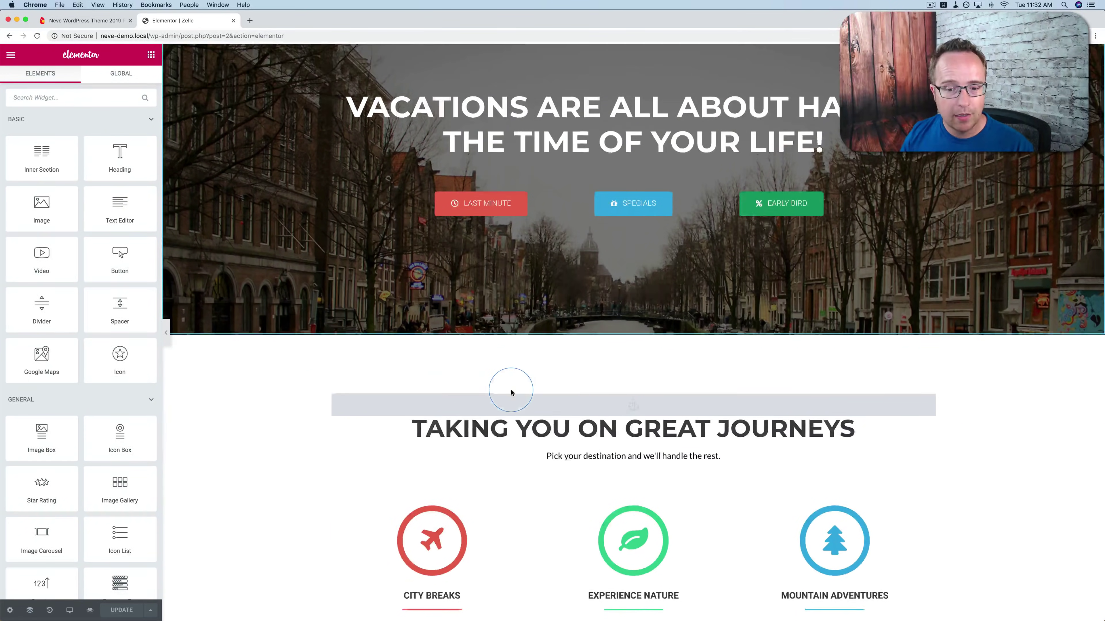
scroll(511, 392, "down", 7)
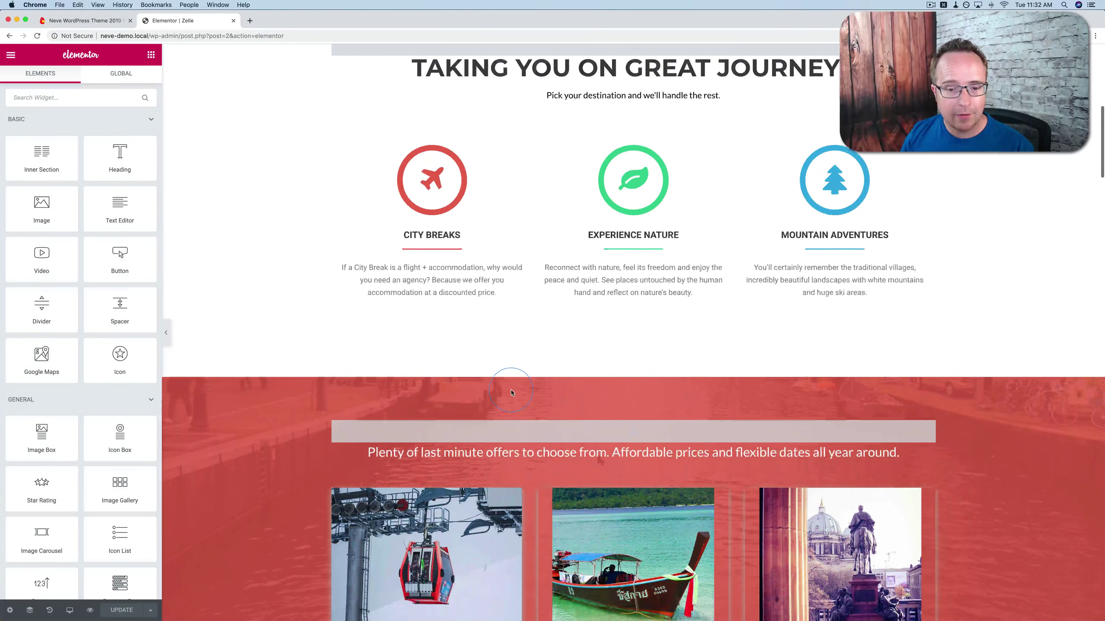
scroll(533, 370, "down", 5)
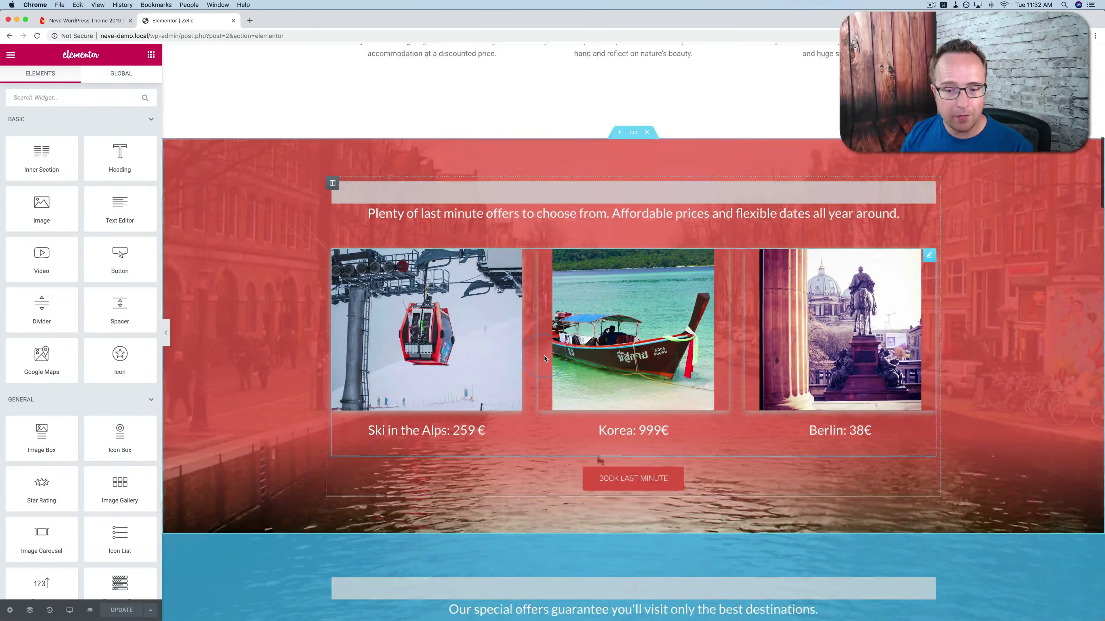
scroll(544, 358, "down", 13)
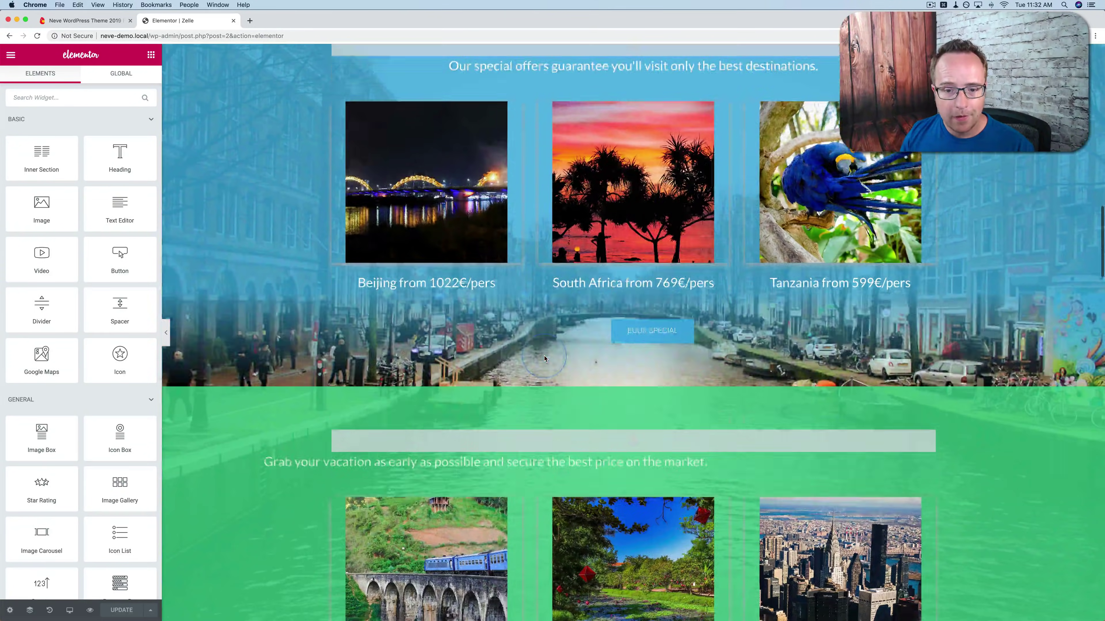
scroll(651, 382, "down", 12)
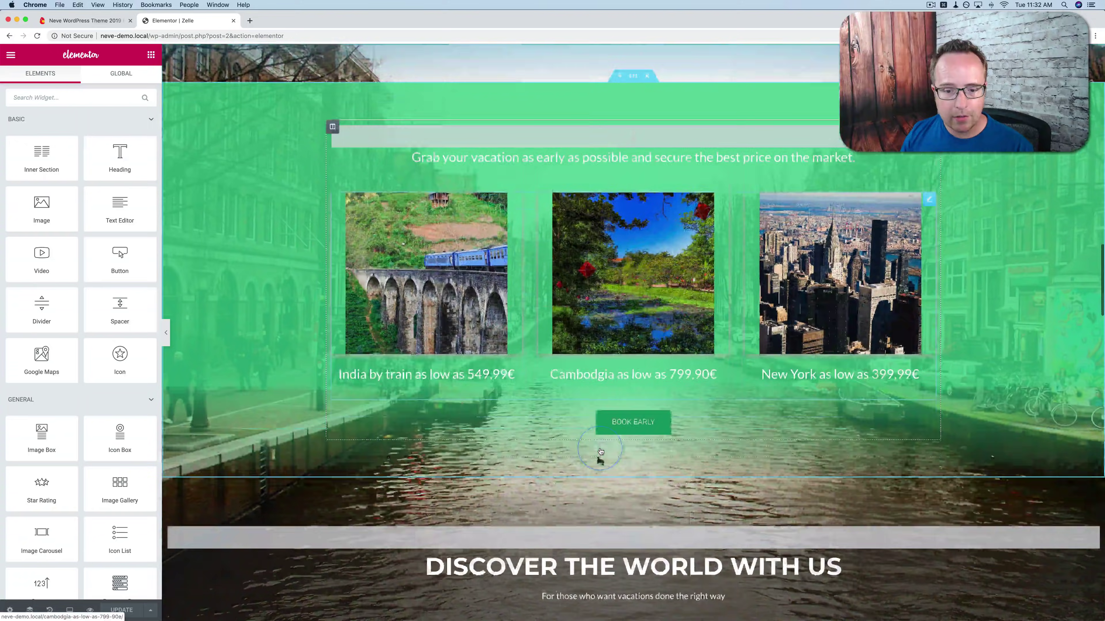
scroll(600, 452, "down", 15)
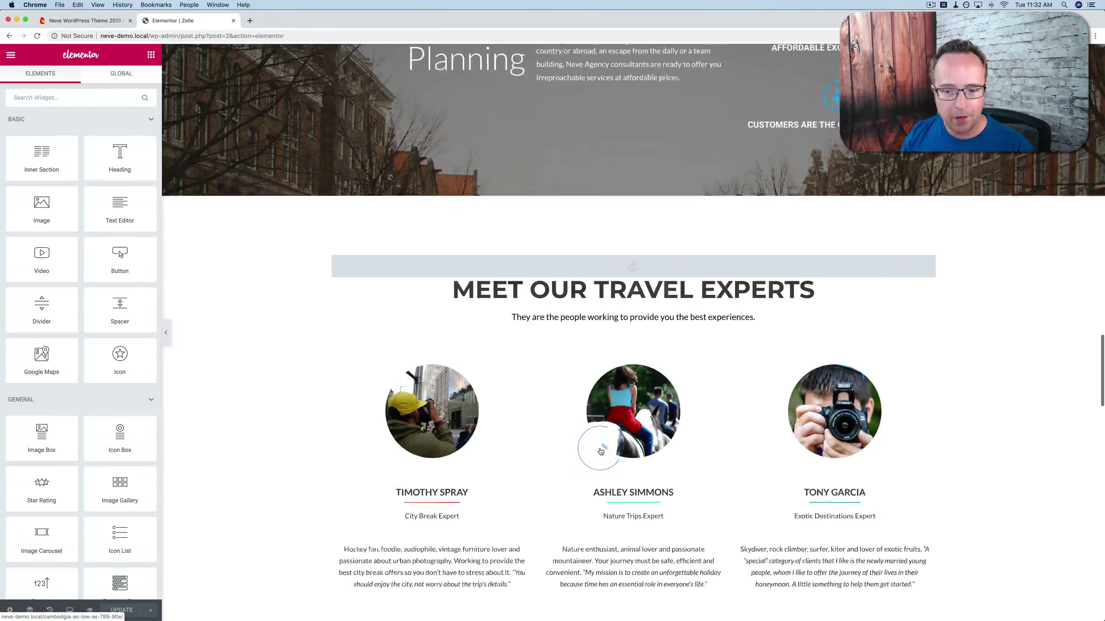
scroll(600, 451, "down", 9)
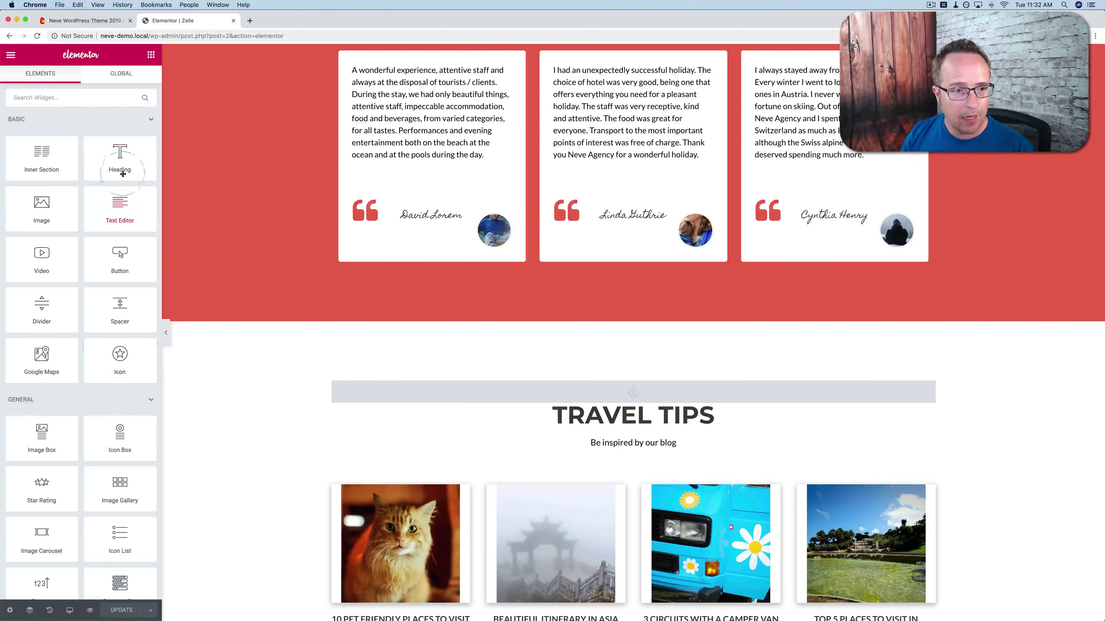
- Collapse the Basic and General widget groups to view the Orbit Fox Addons, and exit Elementor to the WordPress page editor
left_click(150, 125)
left_click(139, 148)
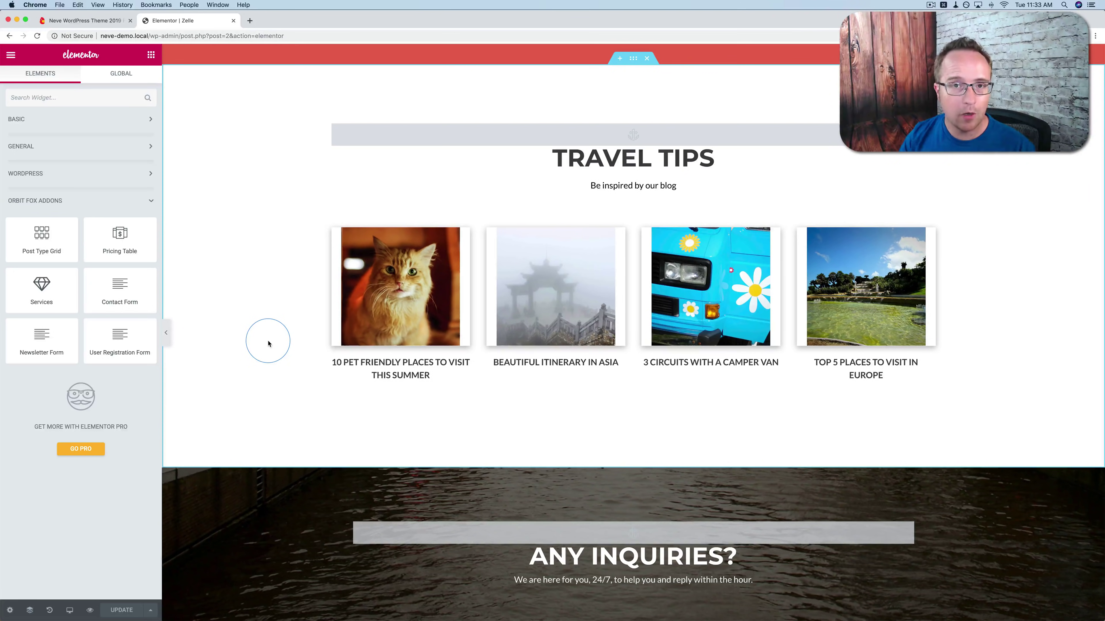
left_click(15, 57)
left_click(55, 334)
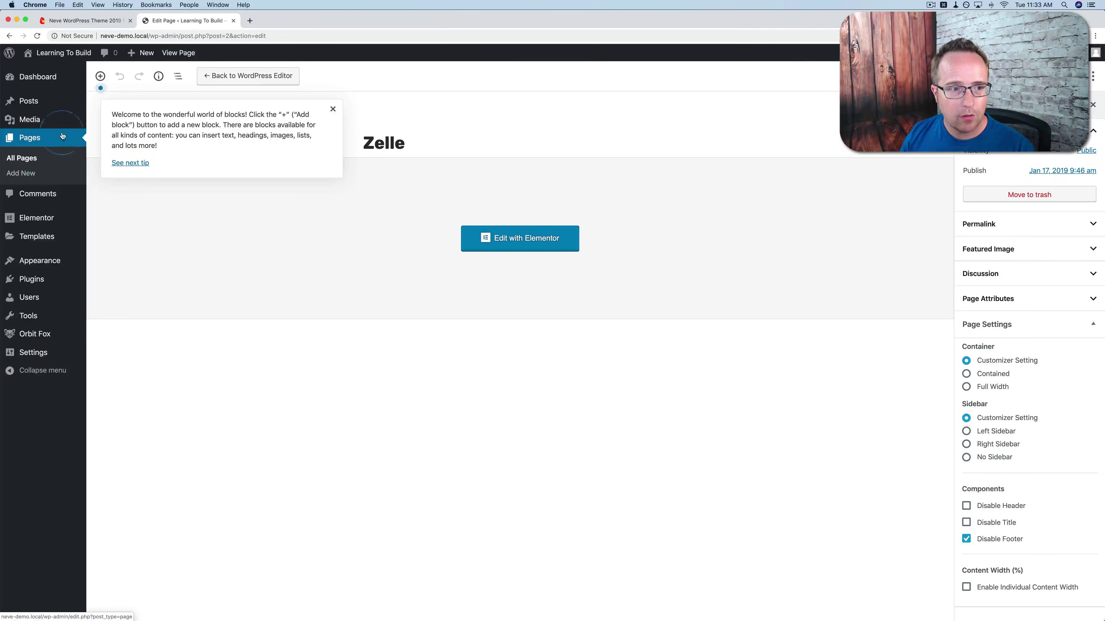
- Dismiss the block editor welcome tip and open the list of all pages to view the Zelle front page's options
left_click(333, 108)
left_click(45, 138)
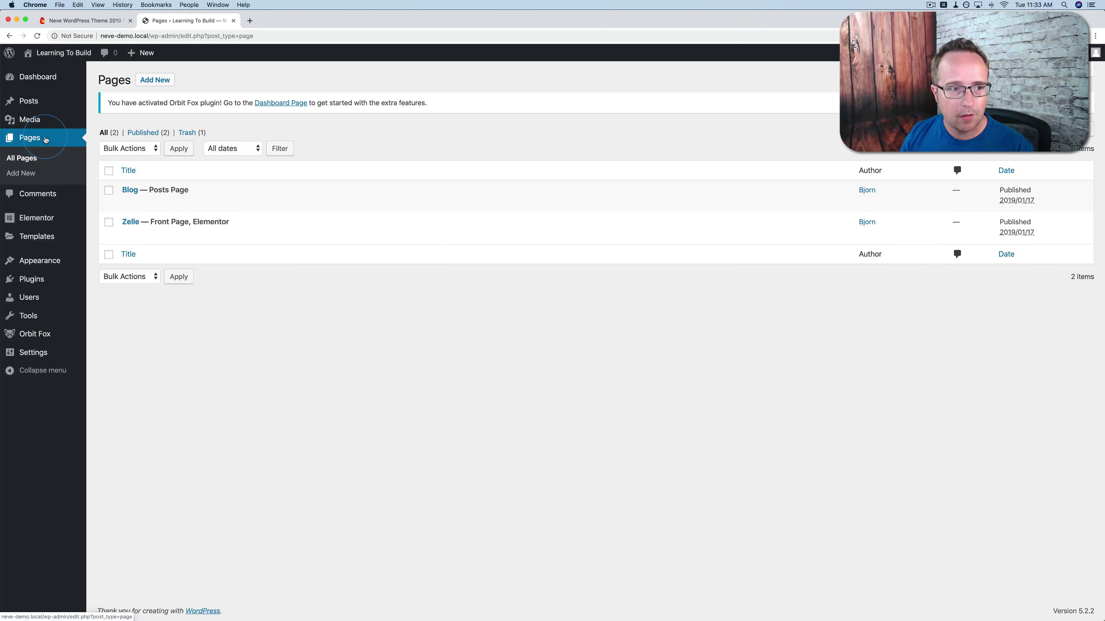
mouse_move(136, 219)
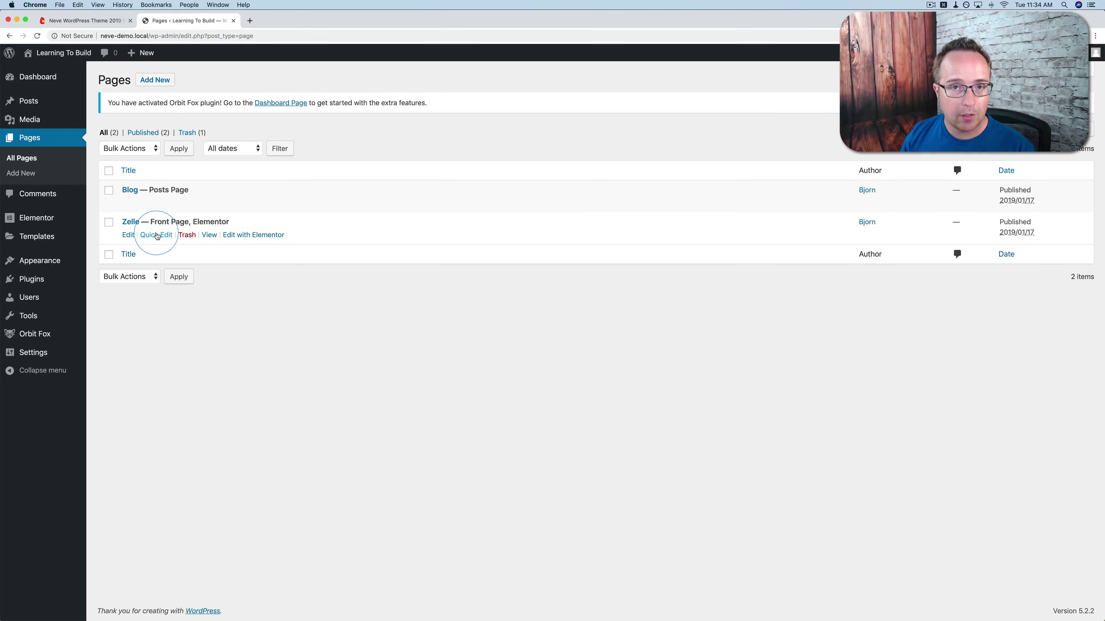
- Open the theme Customizer and examine the whole homepage preview, down to the footer and back up to the hero banner
mouse_move(66, 261)
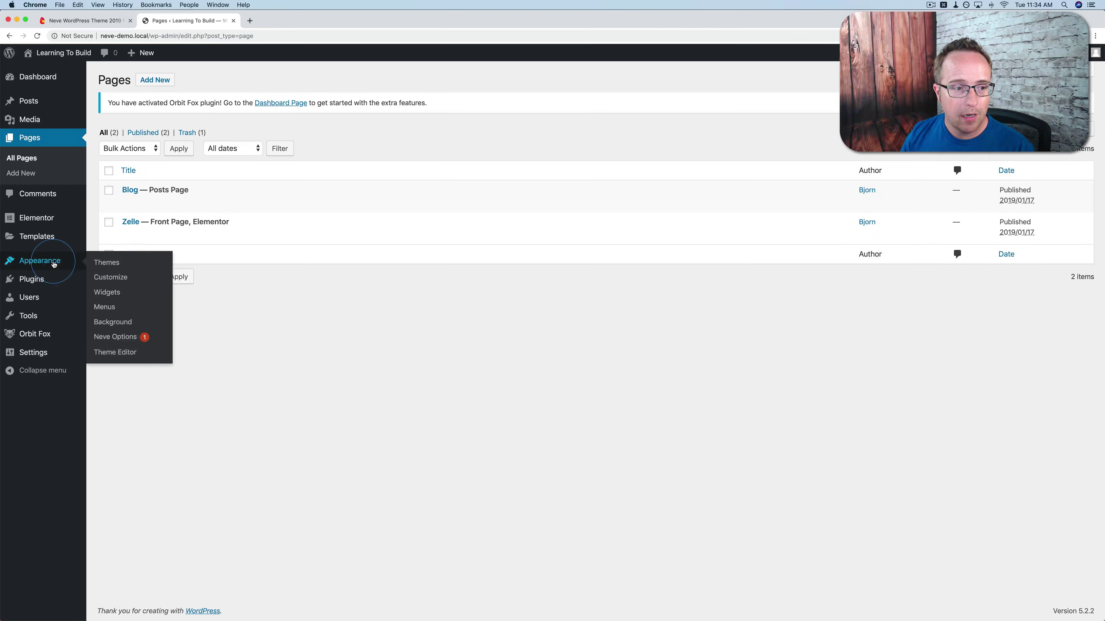
left_click(110, 281)
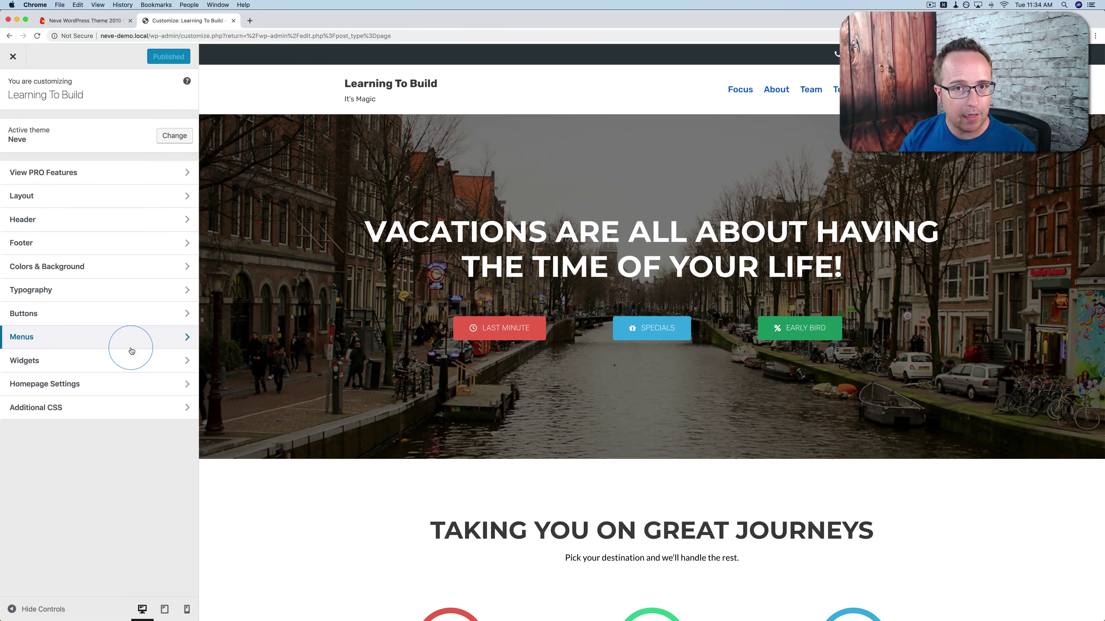
scroll(481, 389, "down", 15)
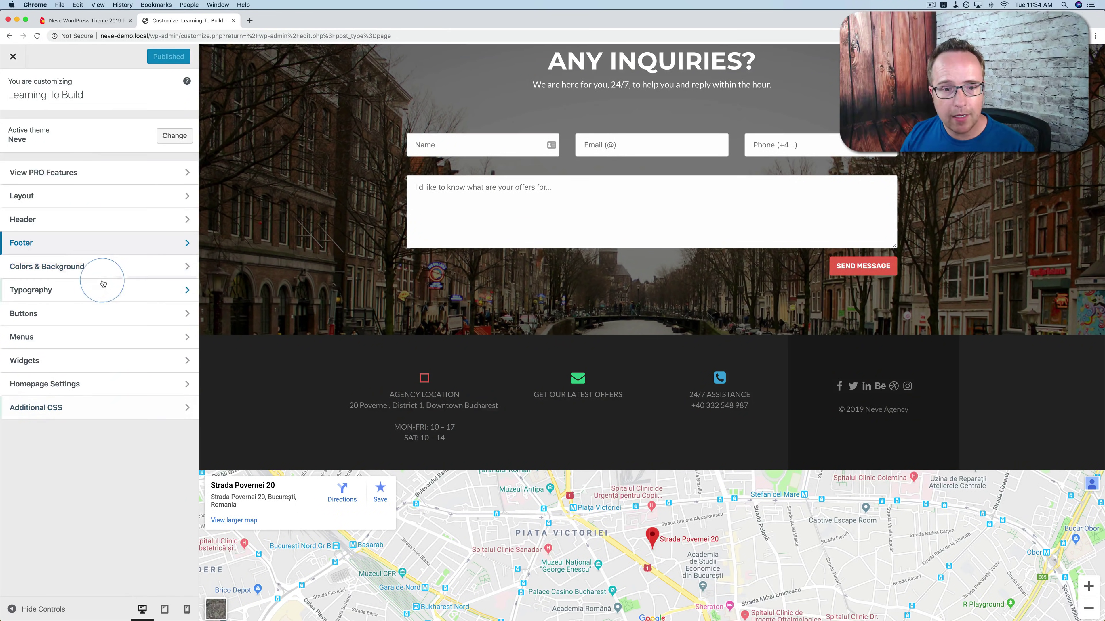
scroll(463, 358, "up", 1)
scroll(462, 357, "up", 6)
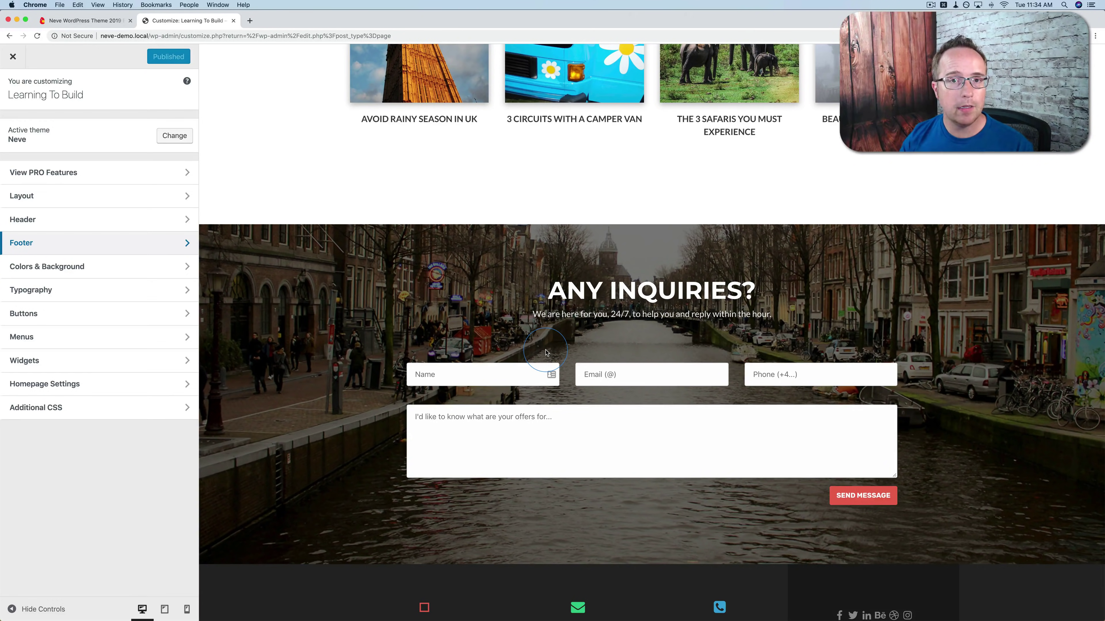
scroll(389, 383, "up", 20)
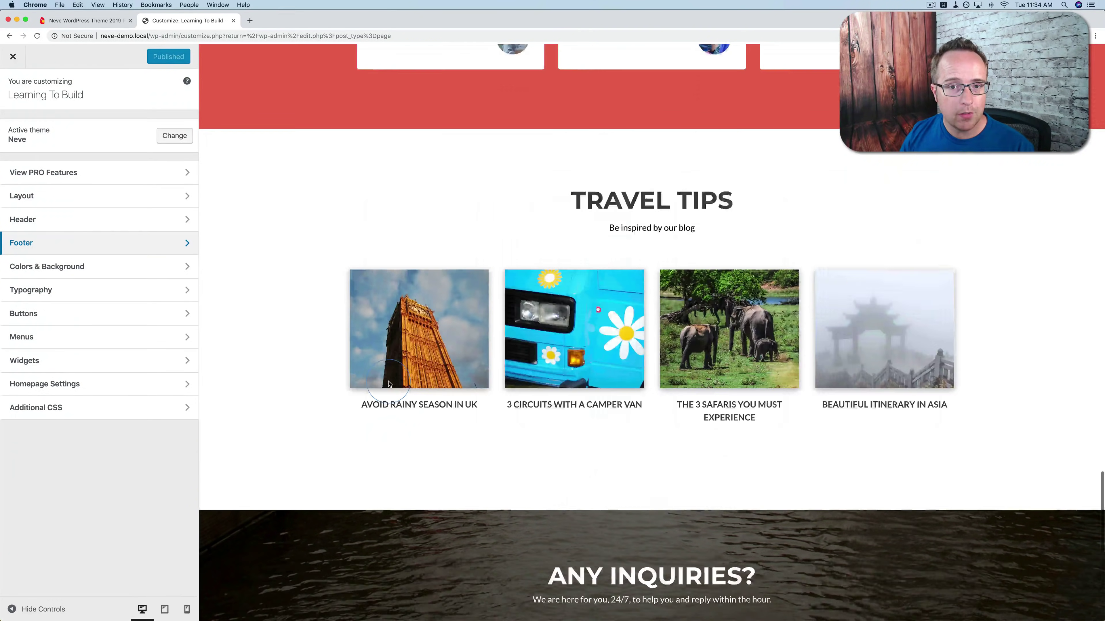
scroll(389, 383, "up", 20)
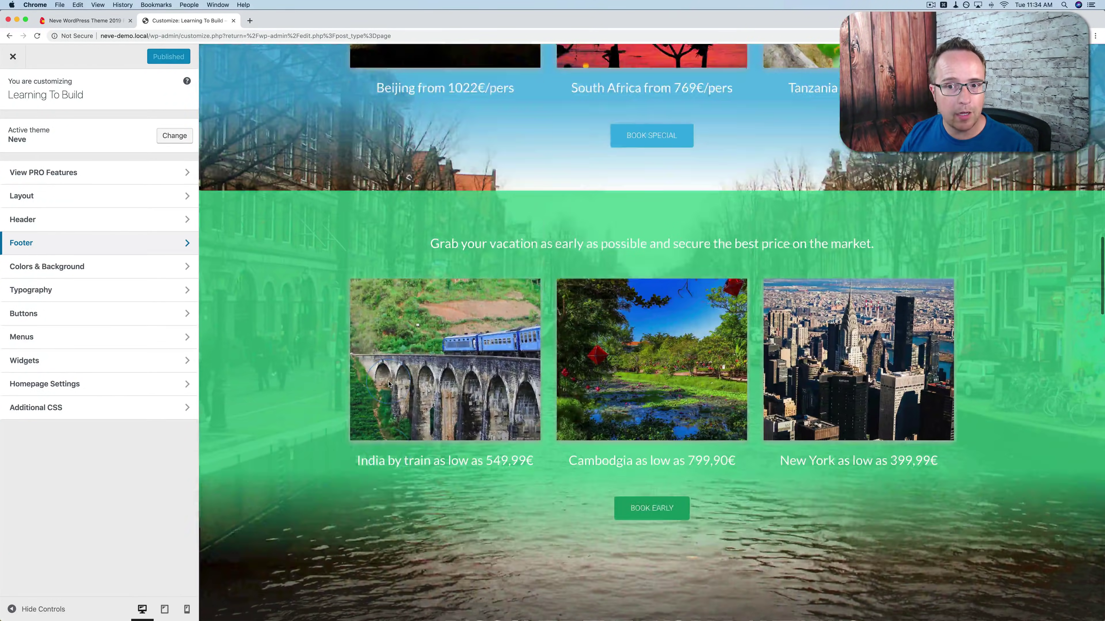
scroll(389, 383, "up", 8)
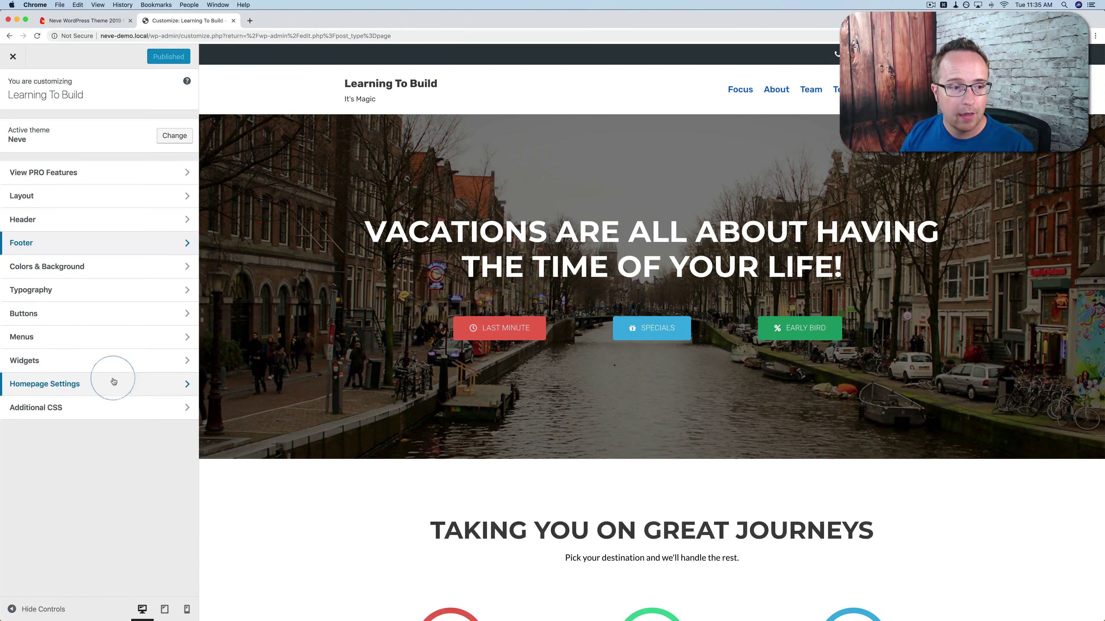
- View the Customizer's Layout options and the header's Logo & Site Identity settings, and close the Customizer
left_click(78, 201)
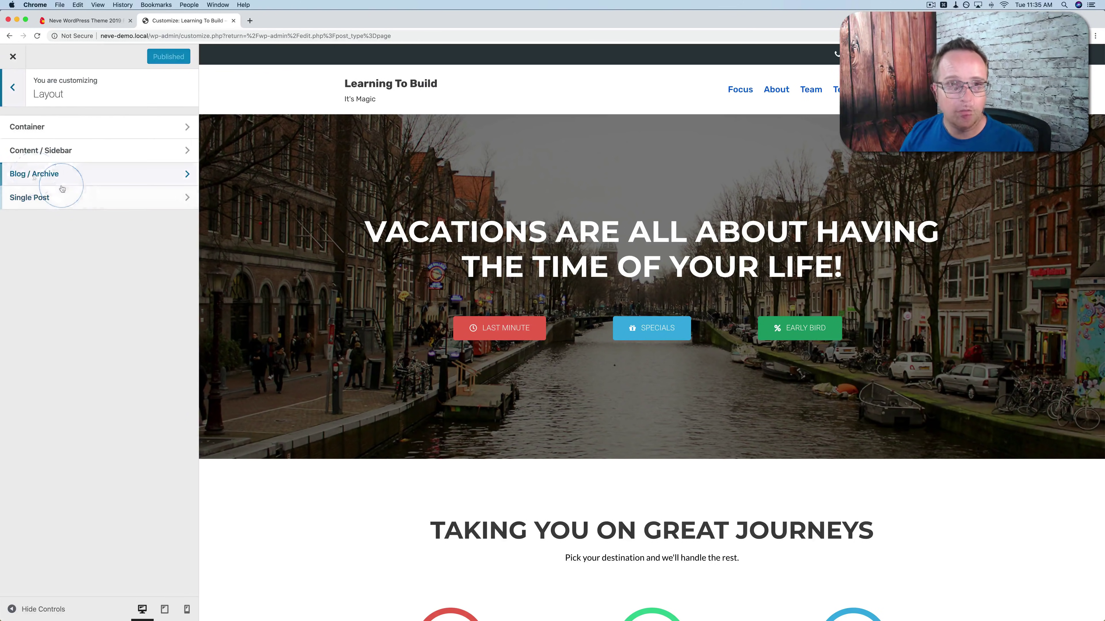
left_click(26, 99)
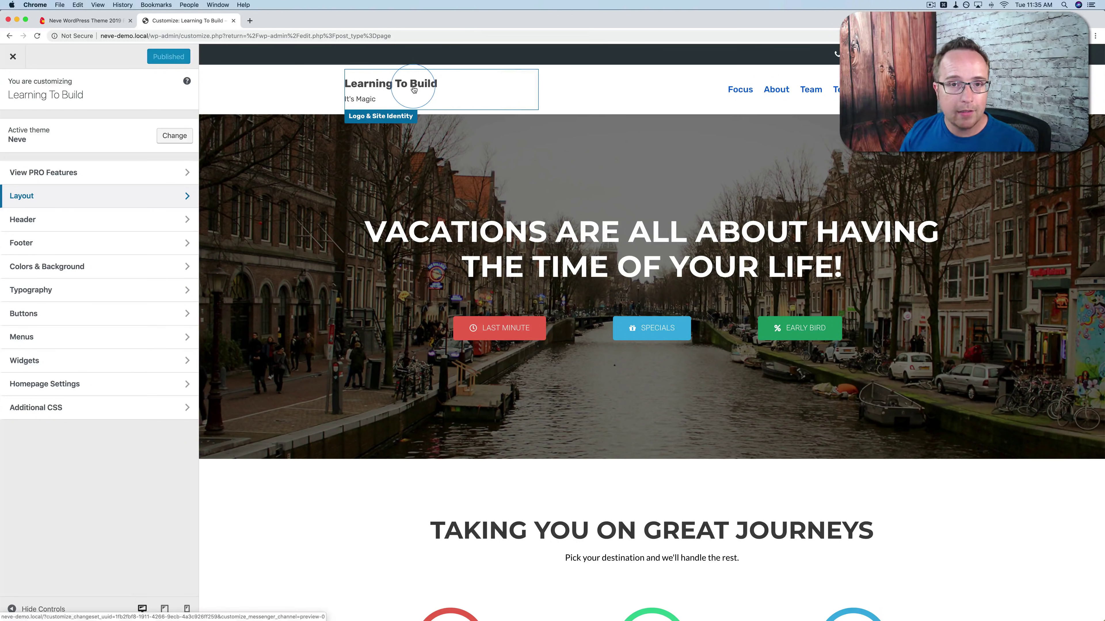
left_click(365, 118)
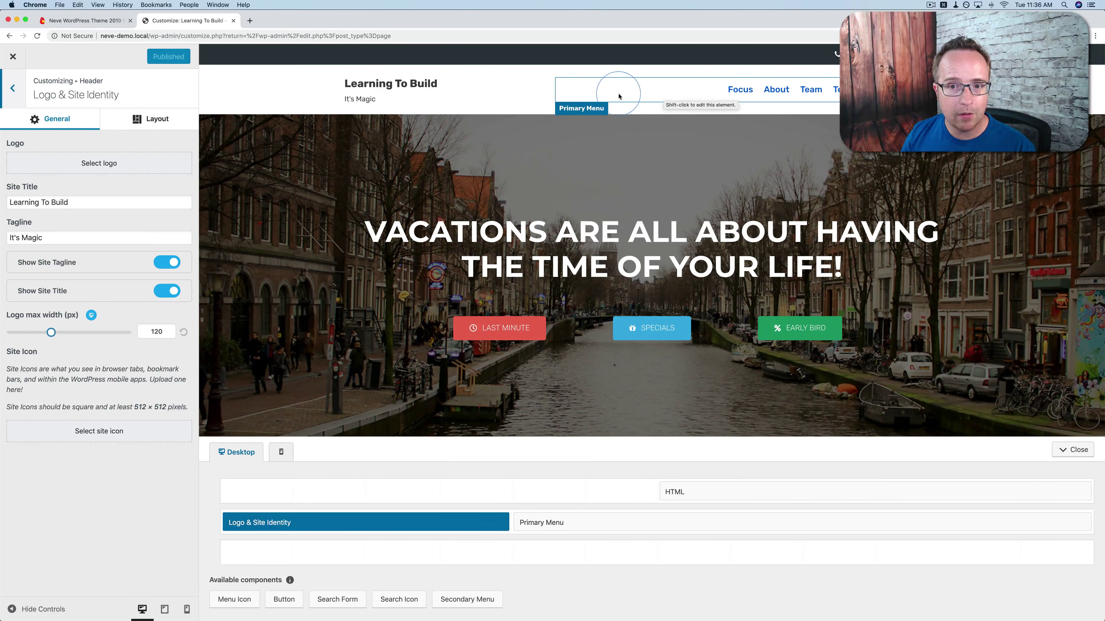
left_click(12, 57)
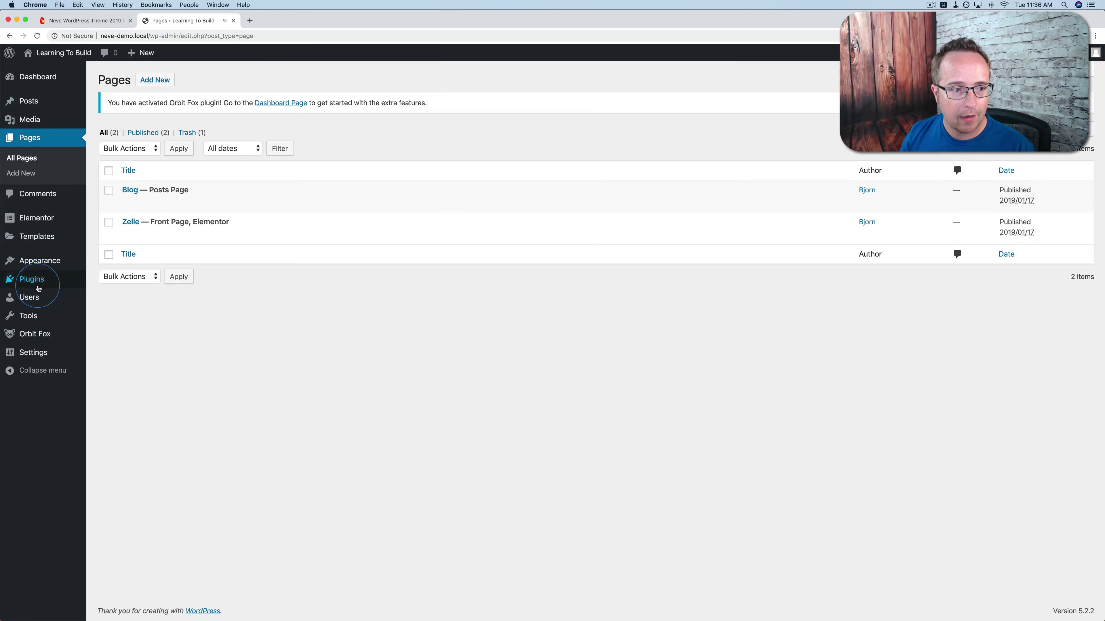
- View the installed plugins, and switch to the Themeisle website to look through the Neve theme page
left_click(30, 281)
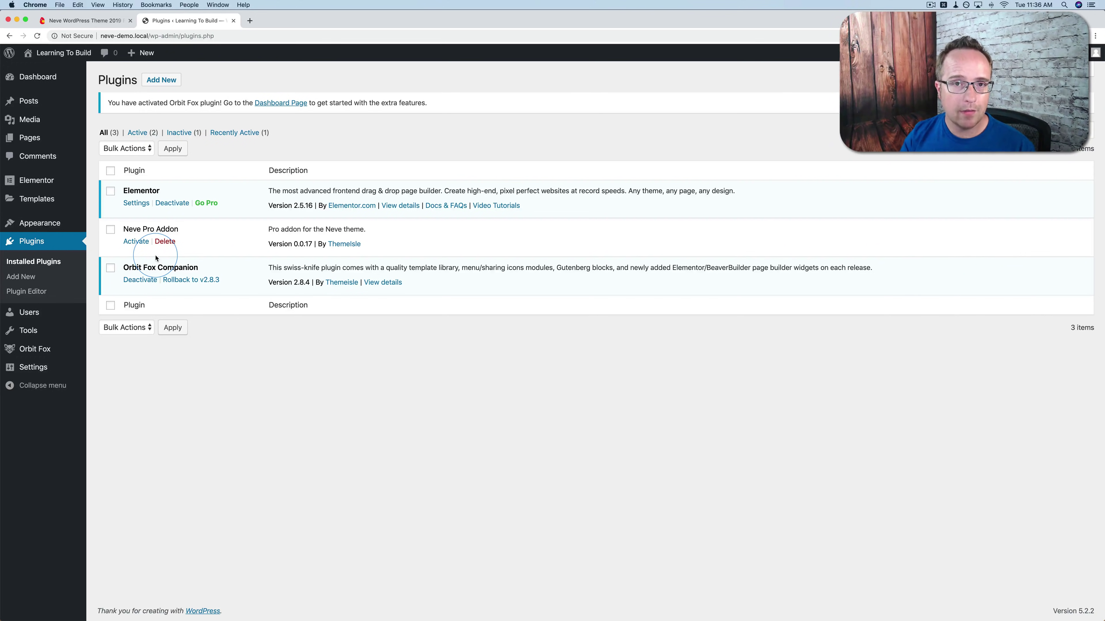
left_click(83, 20)
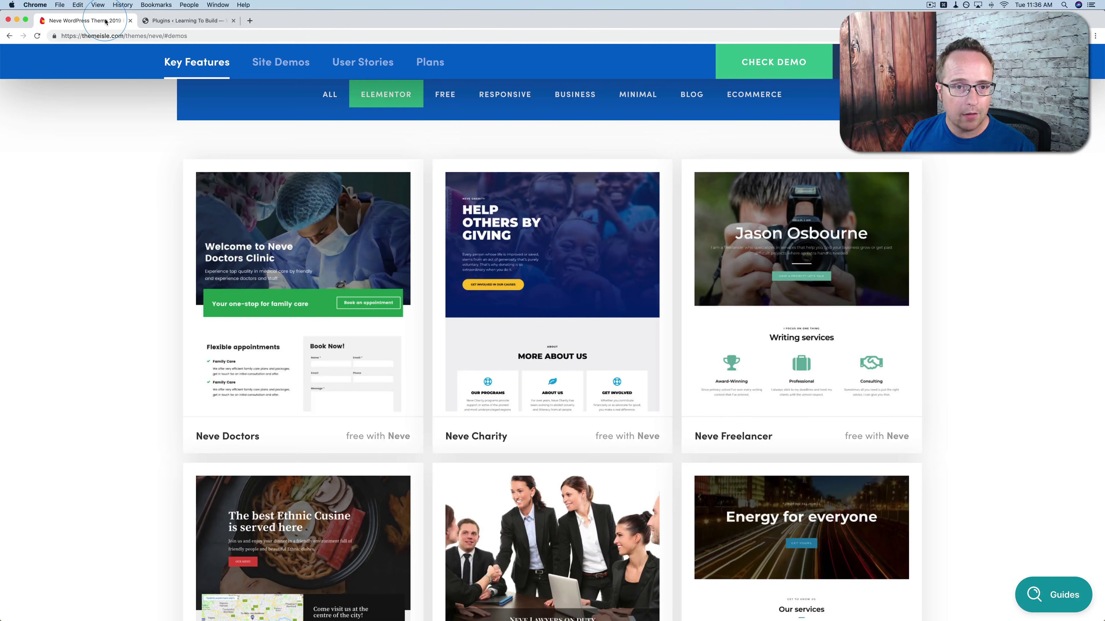
scroll(244, 170, "up", 15)
scroll(244, 170, "down", 20)
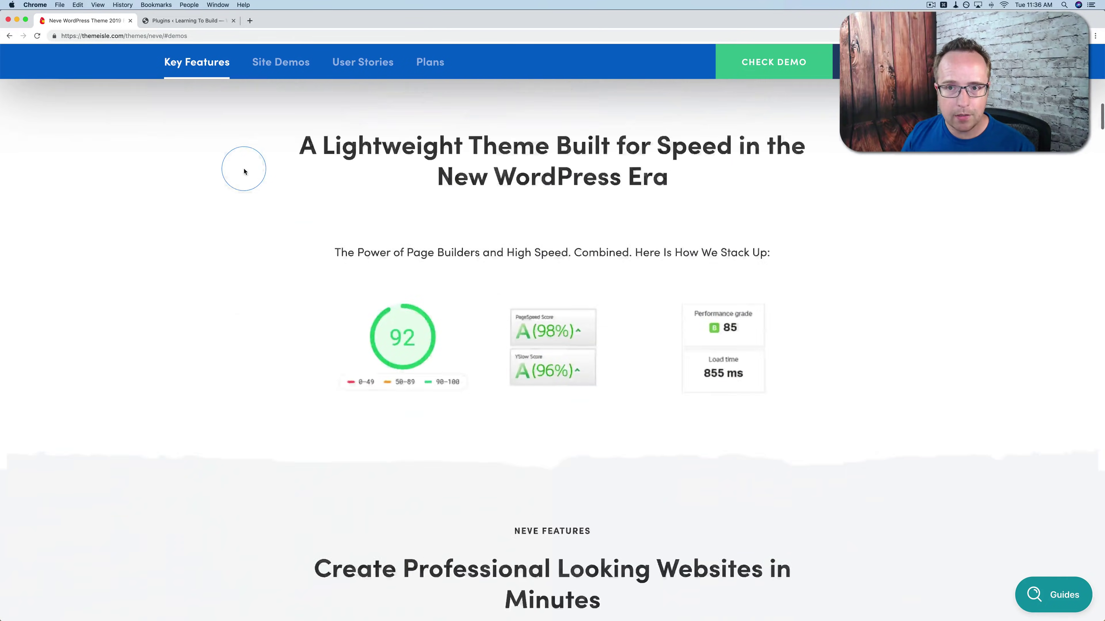
scroll(244, 171, "up", 20)
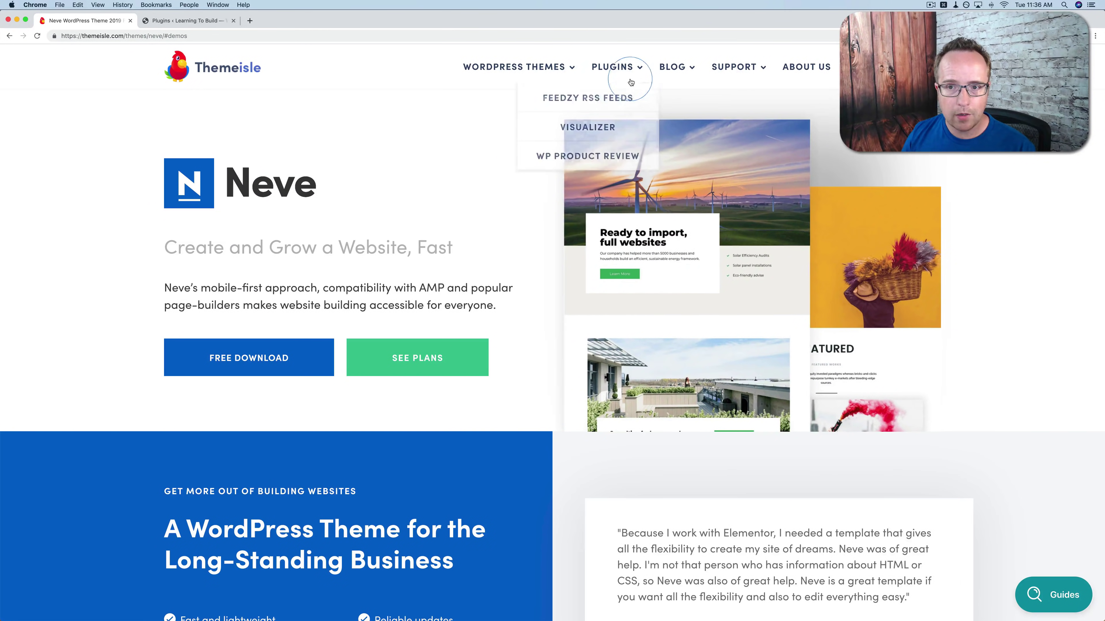
- View Neve's pricing plans and compare the features of the Personal, Business and Agency options
left_click(396, 359)
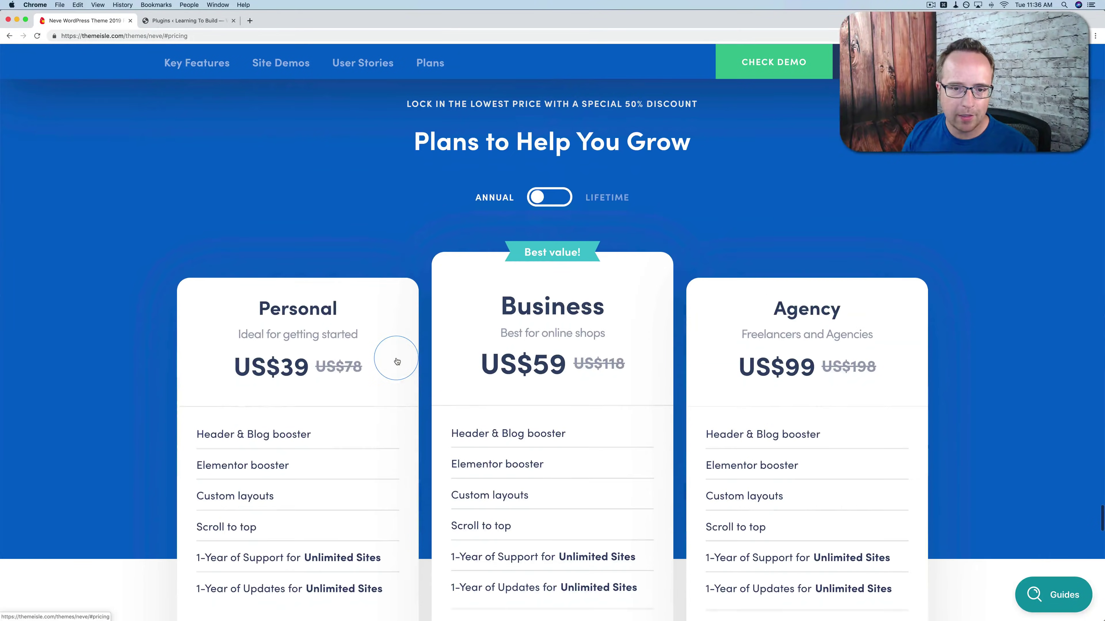
scroll(132, 300, "down", 3)
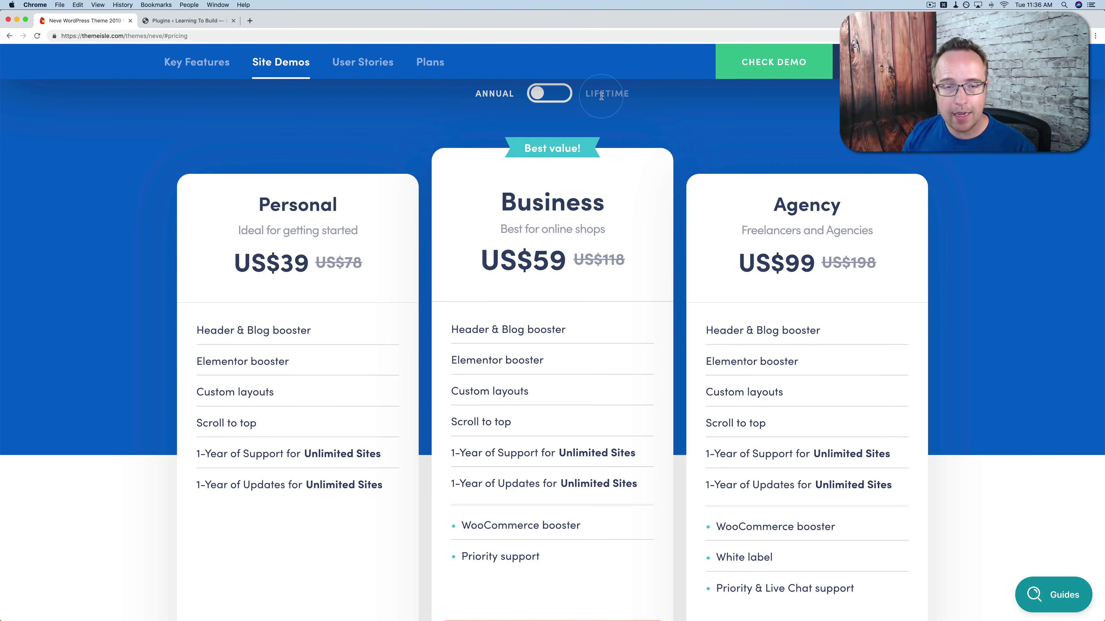
scroll(452, 189, "down", 2)
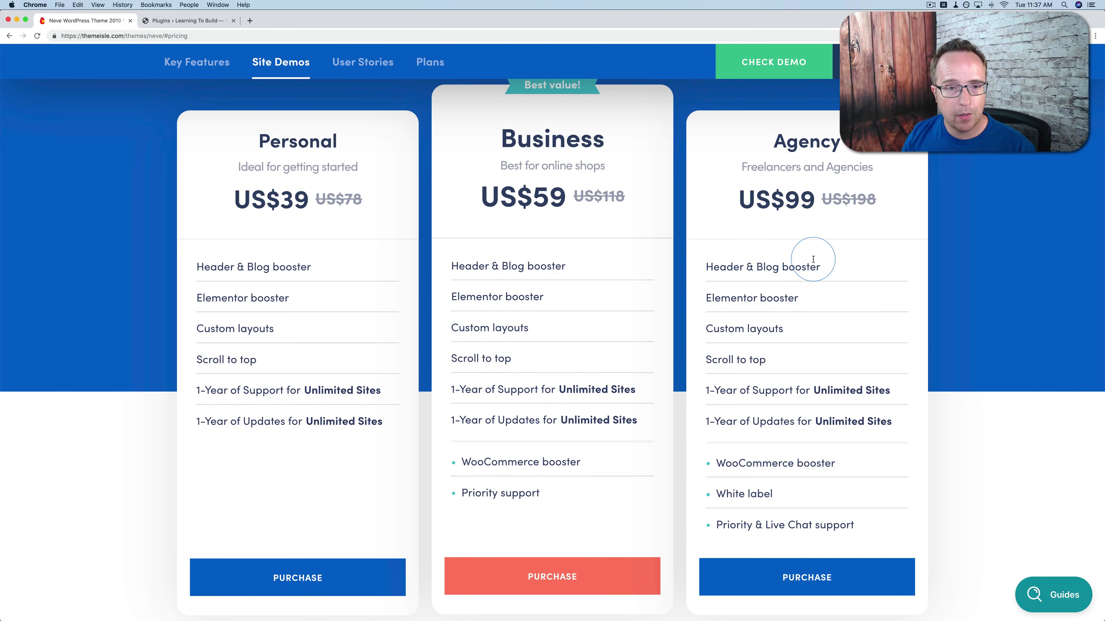
- Switch back to the WordPress dashboard, activate the Neve Pro Addon plugin and open the Custom Layouts list
left_click(190, 20)
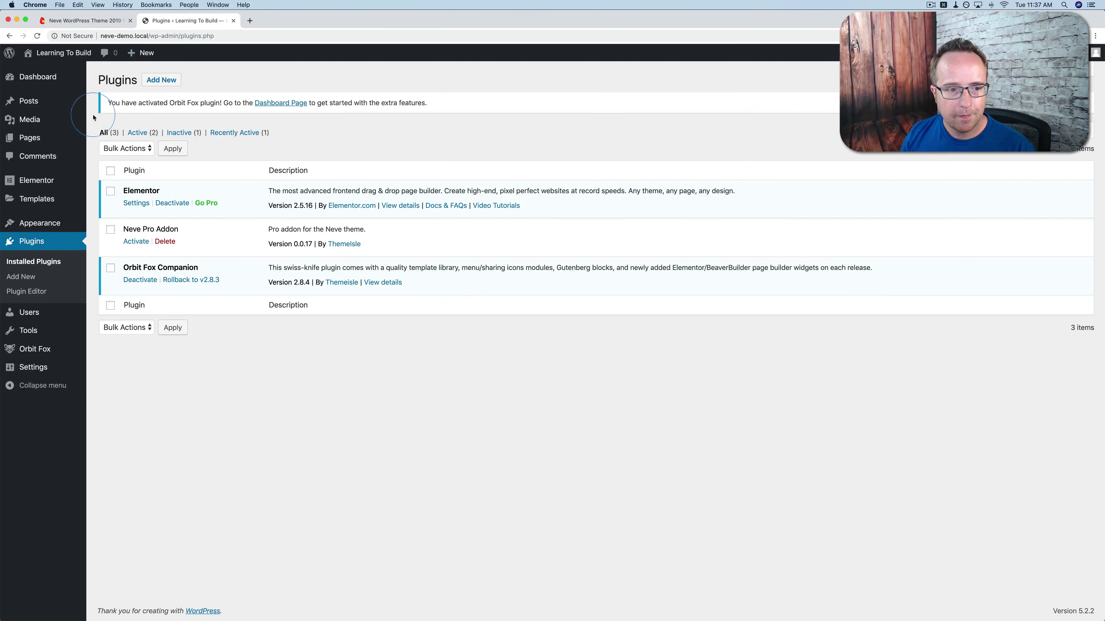
left_click(135, 241)
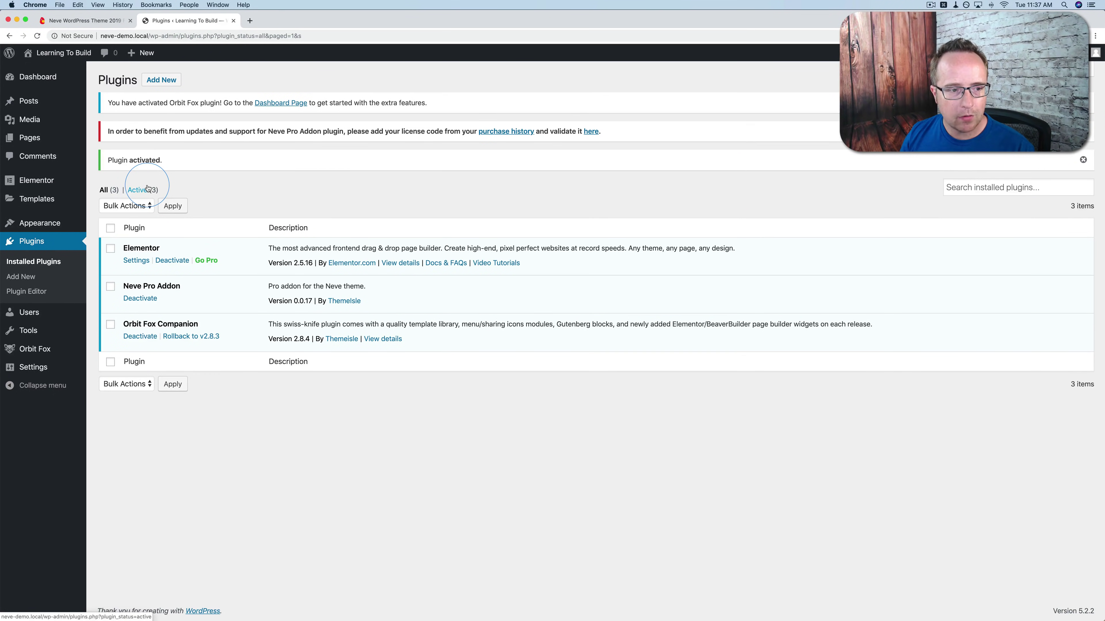
mouse_move(42, 225)
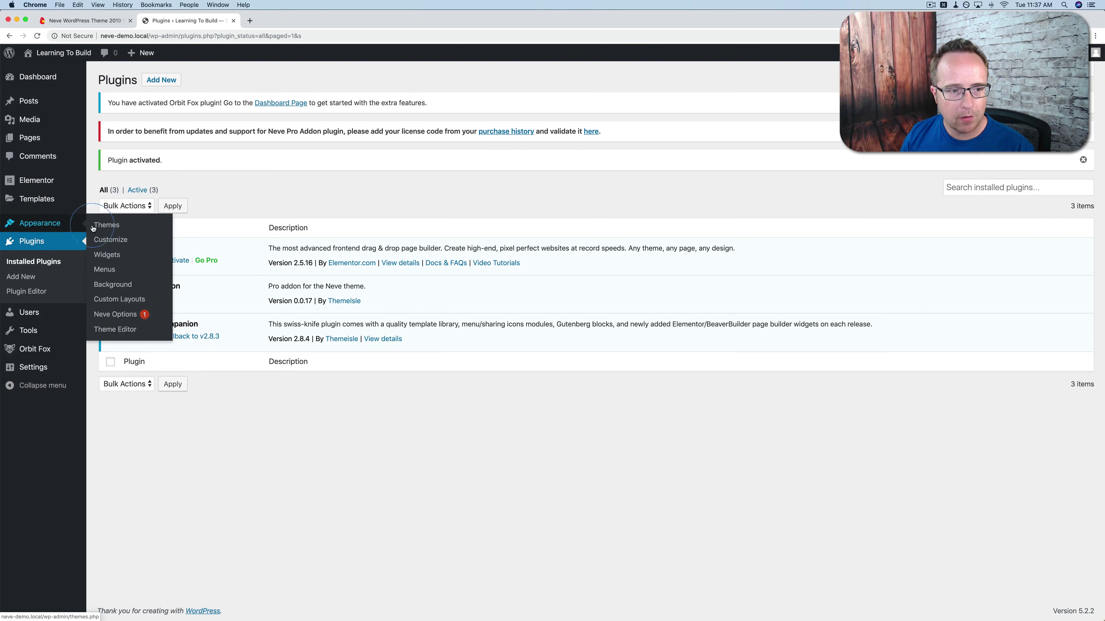
left_click(131, 303)
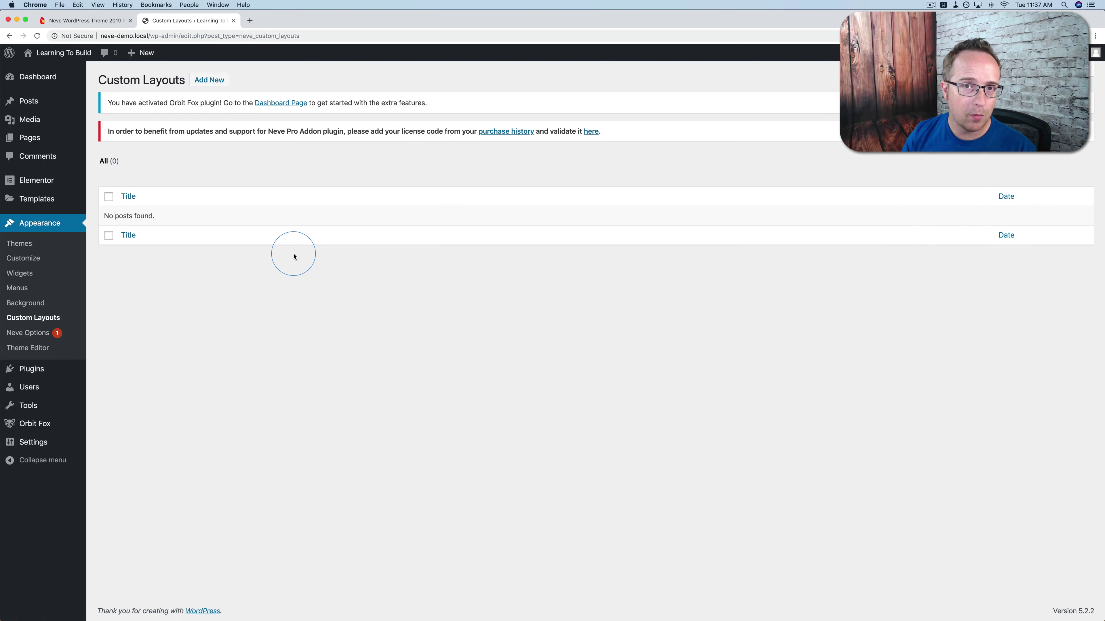
- Add a new custom layout for editing in Elementor and insert a section with three equal columns
left_click(209, 82)
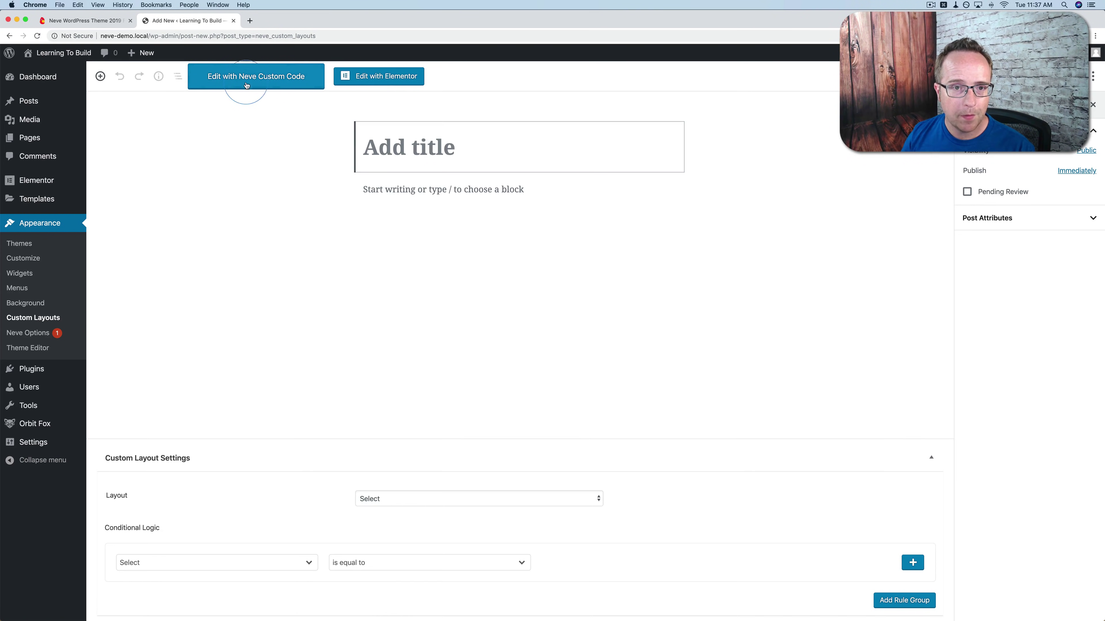
left_click(404, 77)
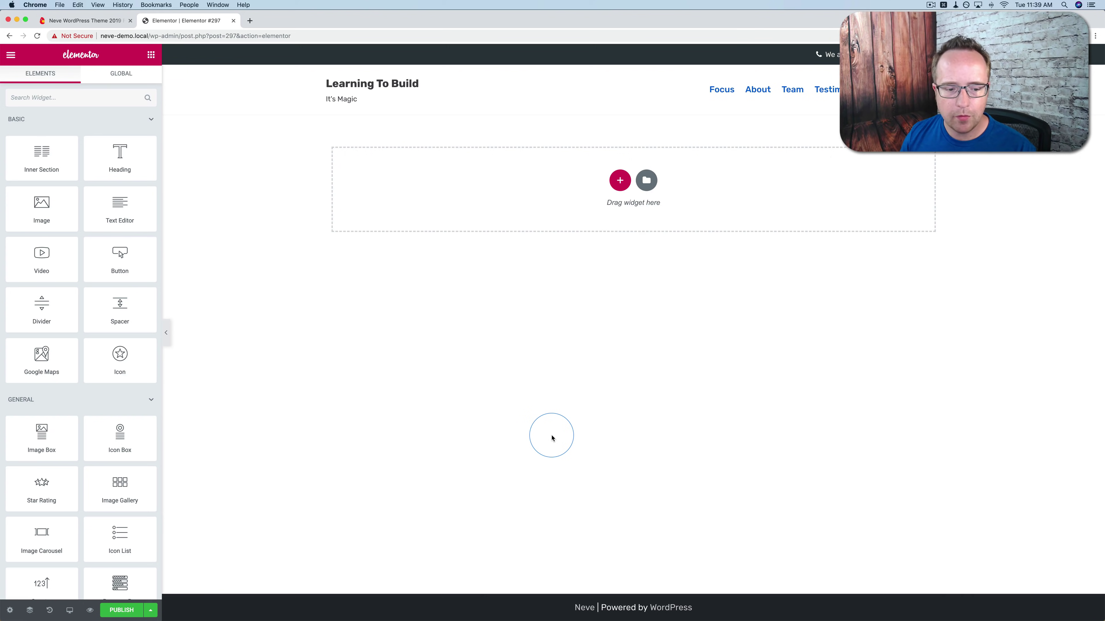
left_click(620, 180)
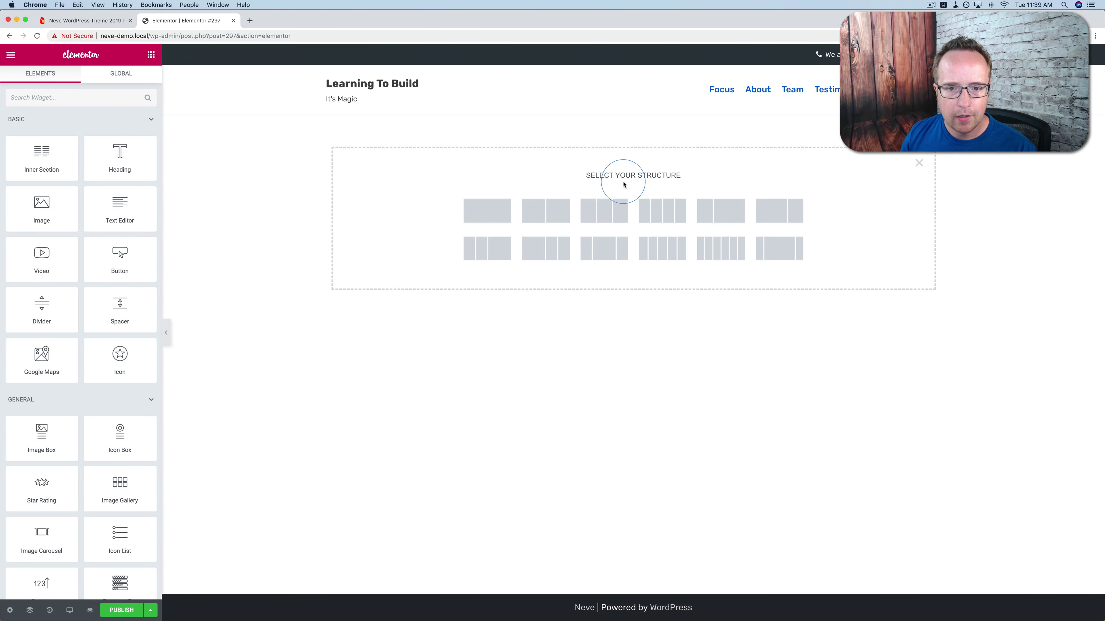
left_click(604, 211)
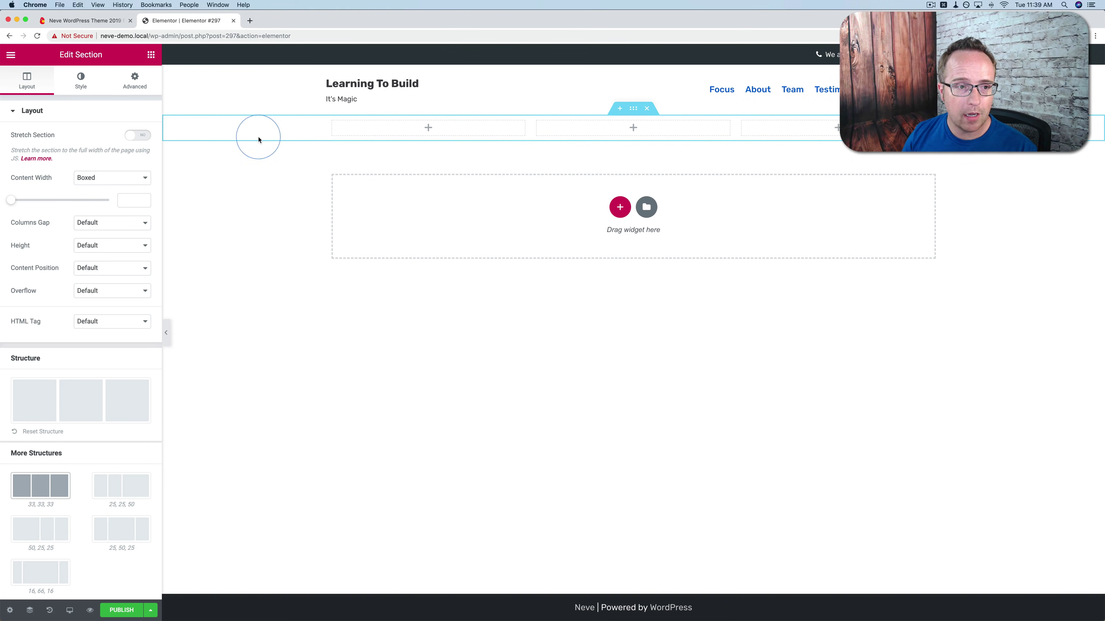
- Add a heading reading "My Footer" to the first column and set its text color to #444444
left_click(428, 127)
left_click_drag(118, 148, 392, 130)
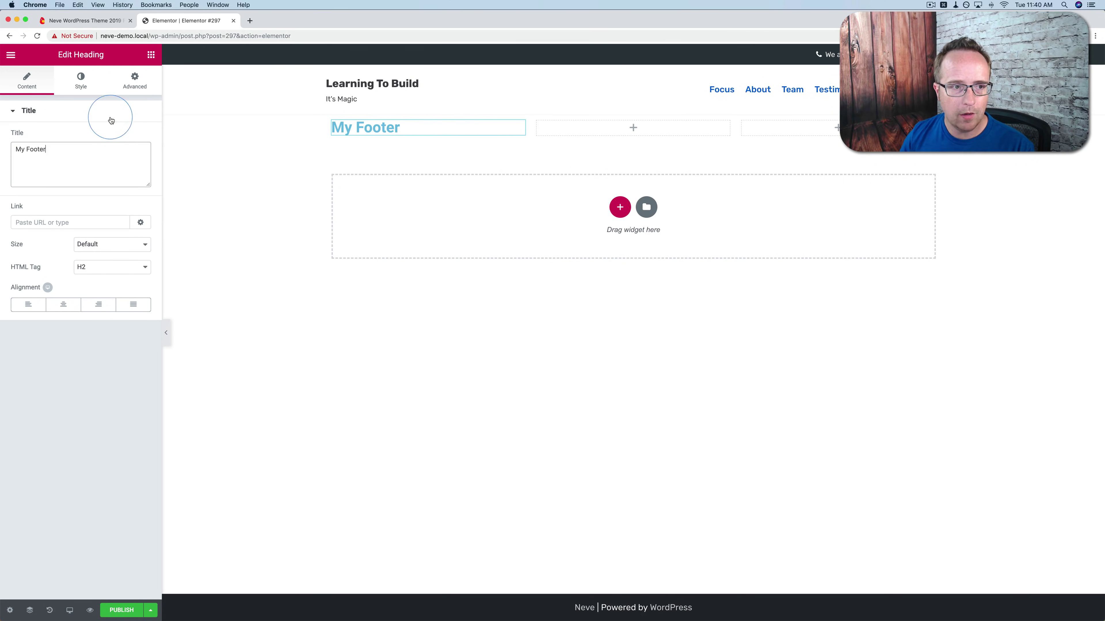
left_click(81, 81)
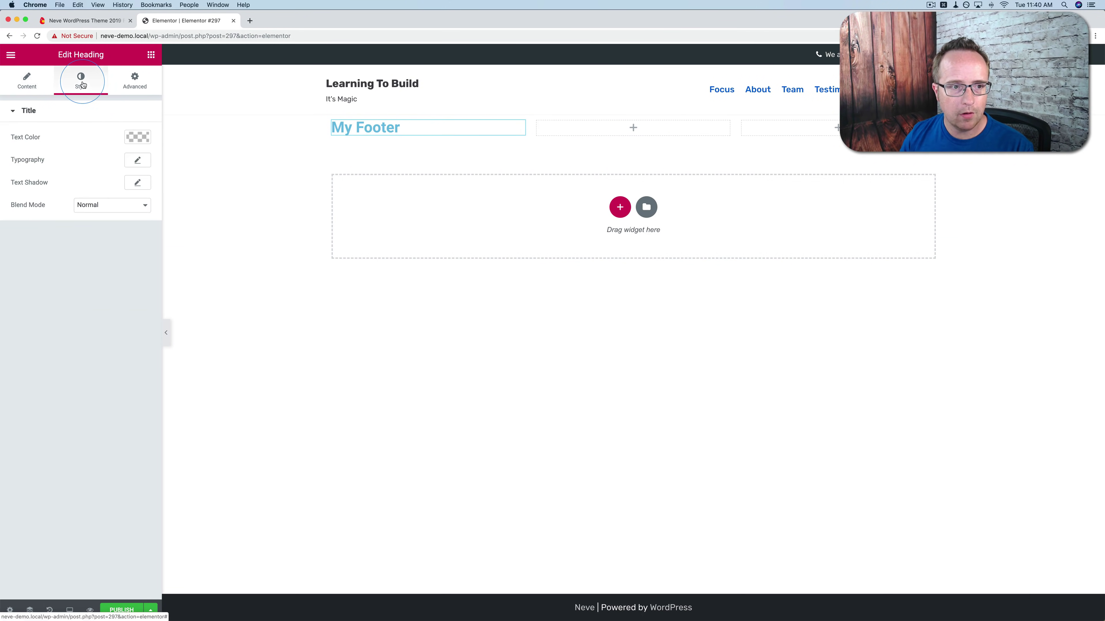
left_click(137, 135)
left_click(12, 230)
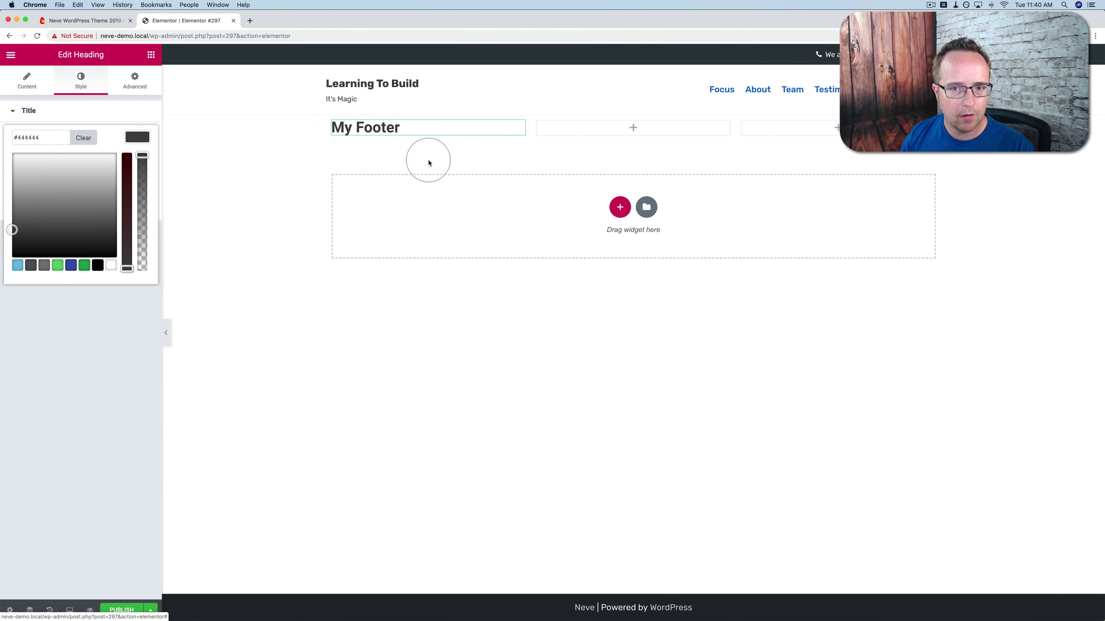
- Add a Navigation Menu widget to the second column and assign it the Neve Zelle Primary Menu
left_click(86, 97)
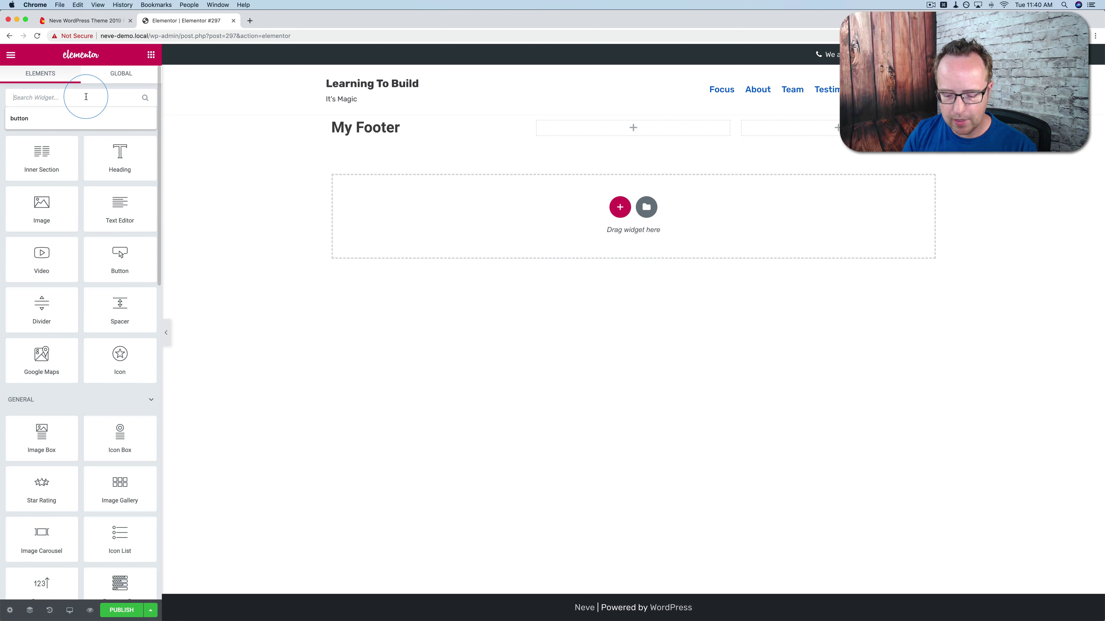
type("menu")
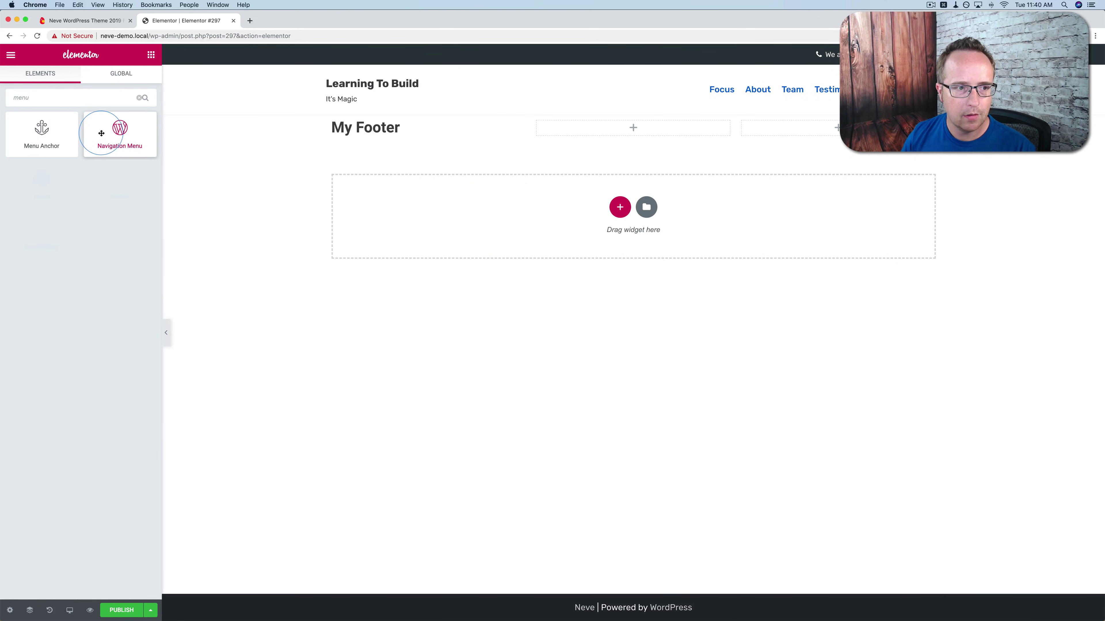
left_click_drag(102, 133, 561, 131)
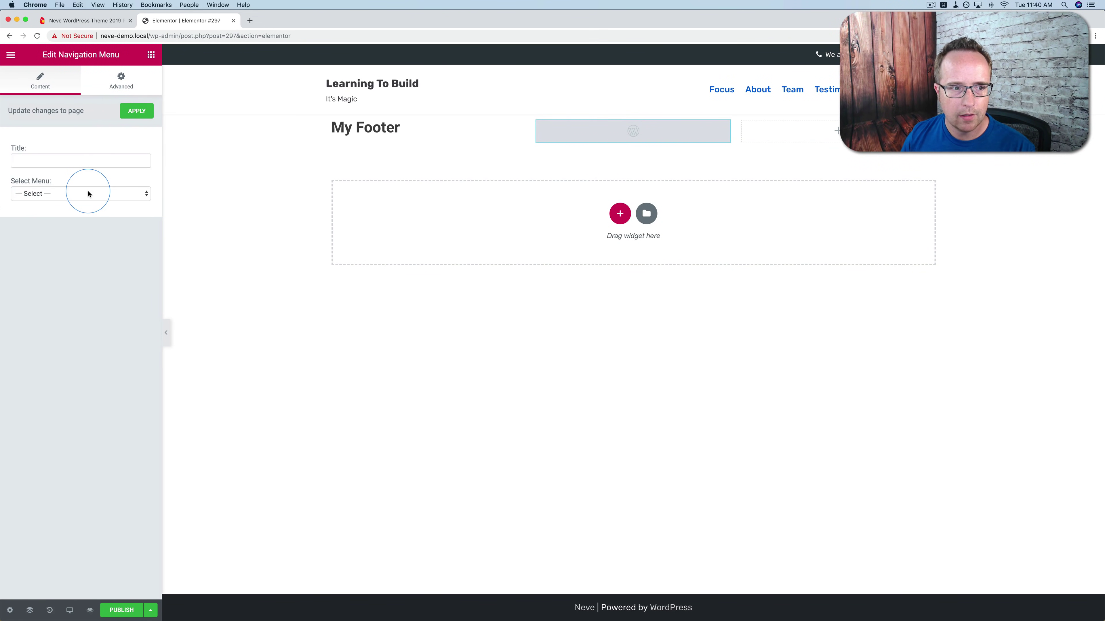
left_click(89, 194)
left_click(82, 205)
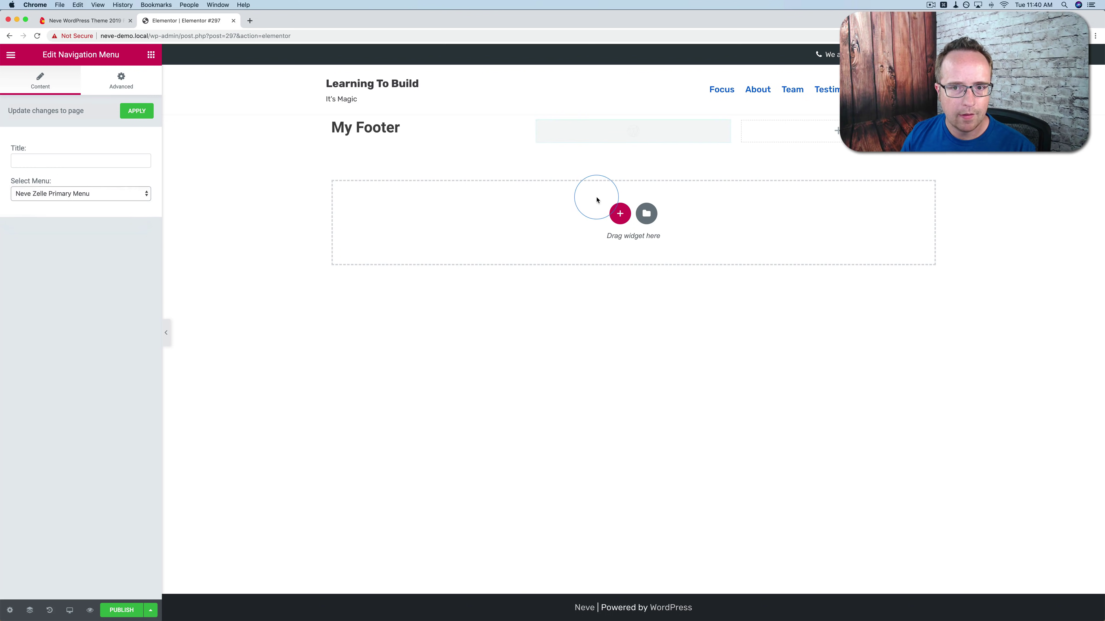
- Duplicate the navigation menu and move the copy into the third column
right_click(724, 127)
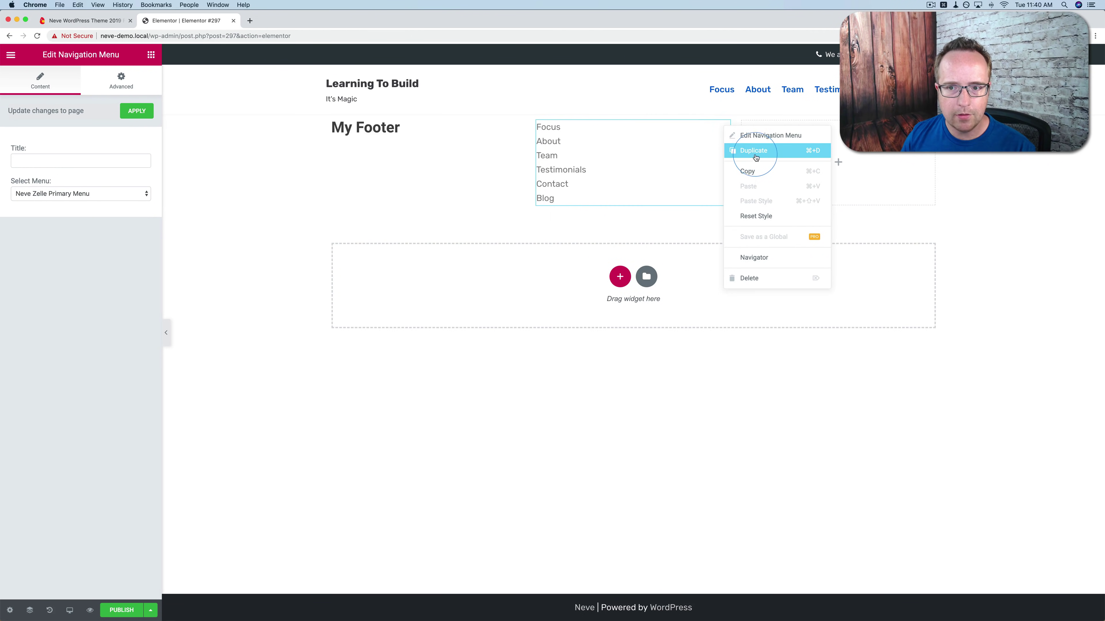
left_click(757, 161)
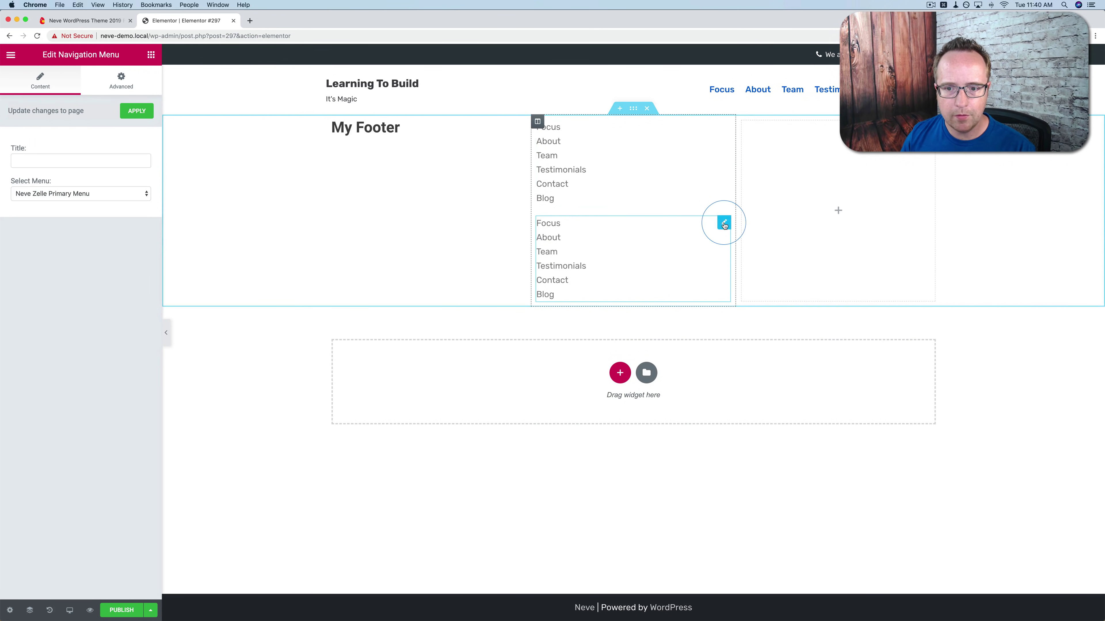
left_click_drag(722, 221, 868, 166)
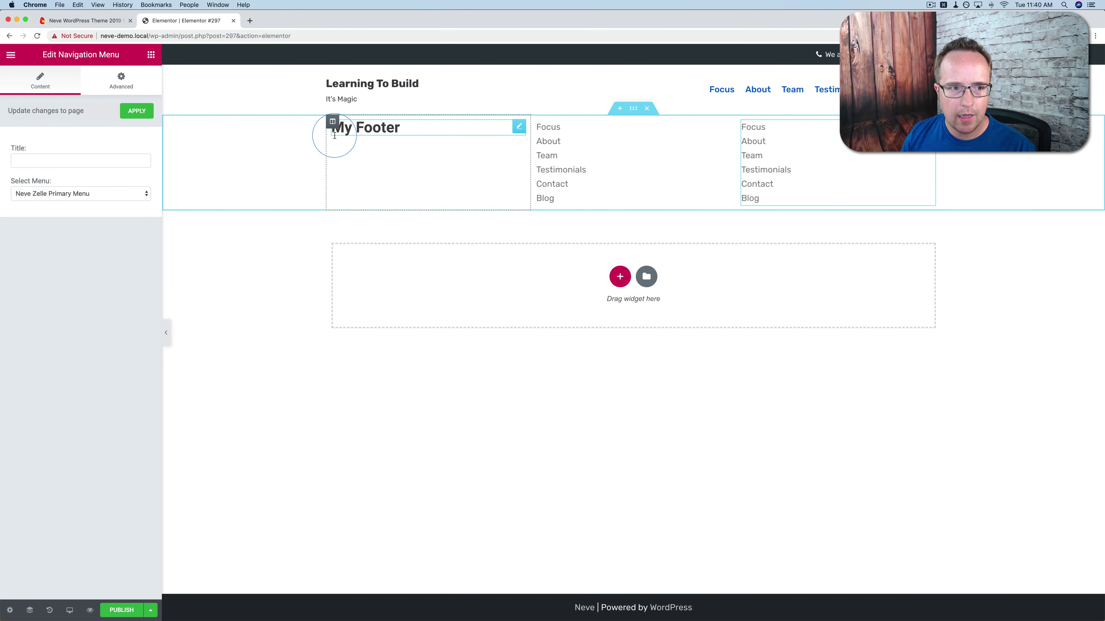
- Publish the Elementor layout and exit to the WordPress dashboard
left_click(112, 611)
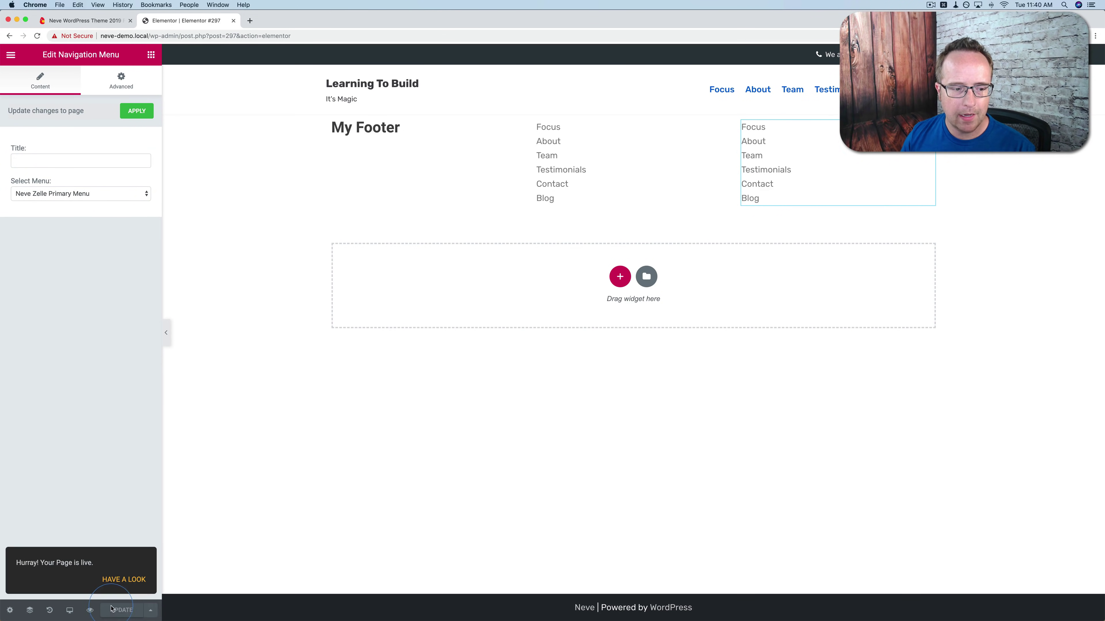
left_click(17, 65)
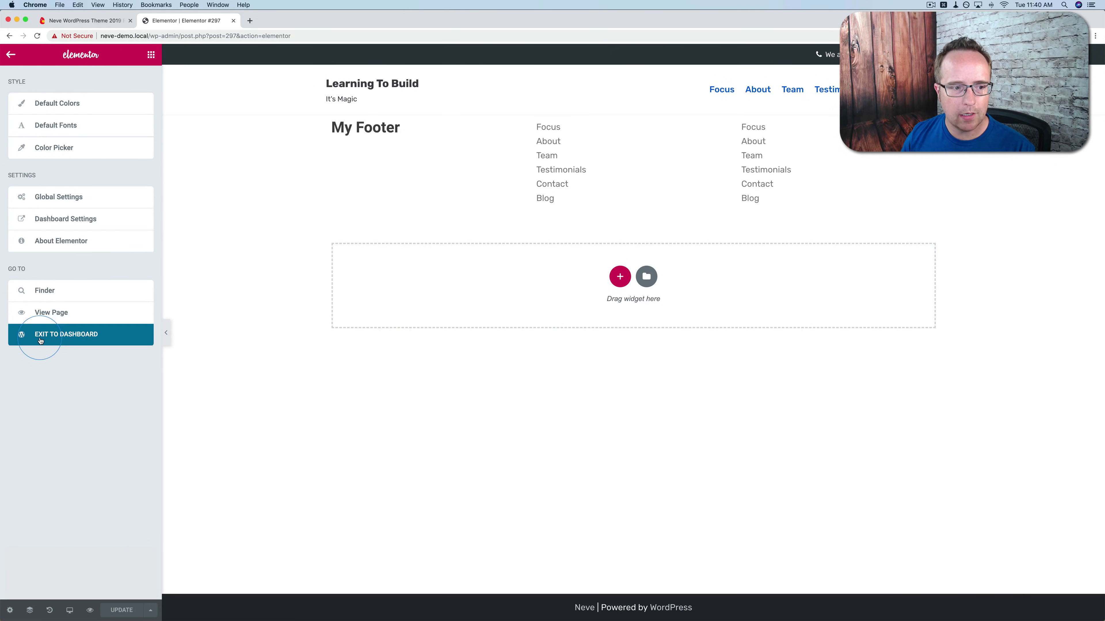
left_click(77, 322)
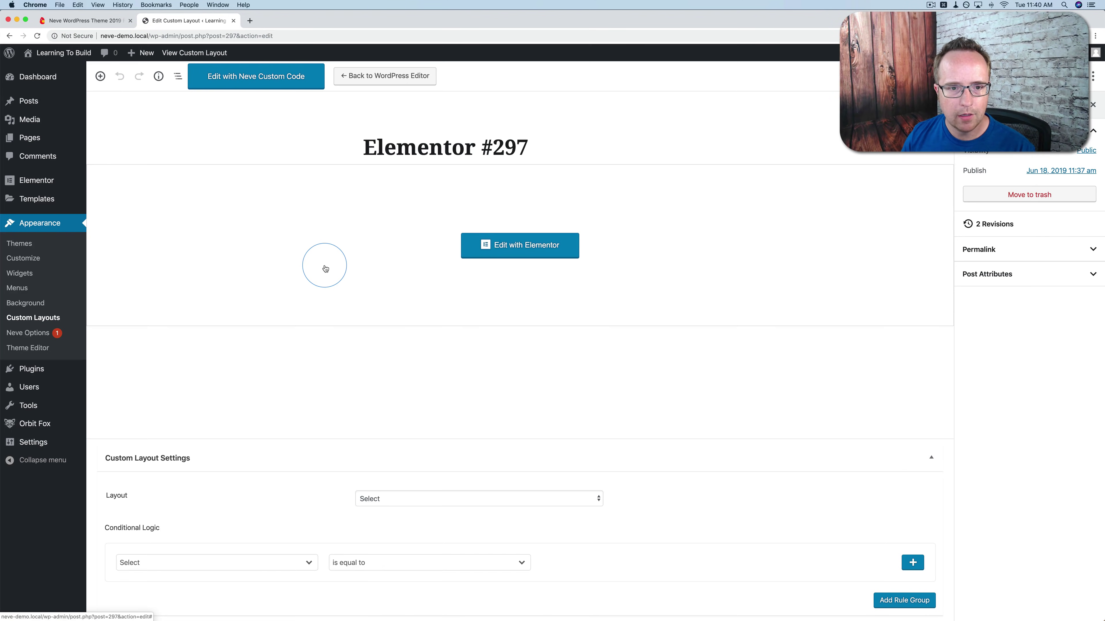
- Rename the custom layout as "Footer" and save its permalink slug as "footer"
left_click(439, 153)
key("super+a")
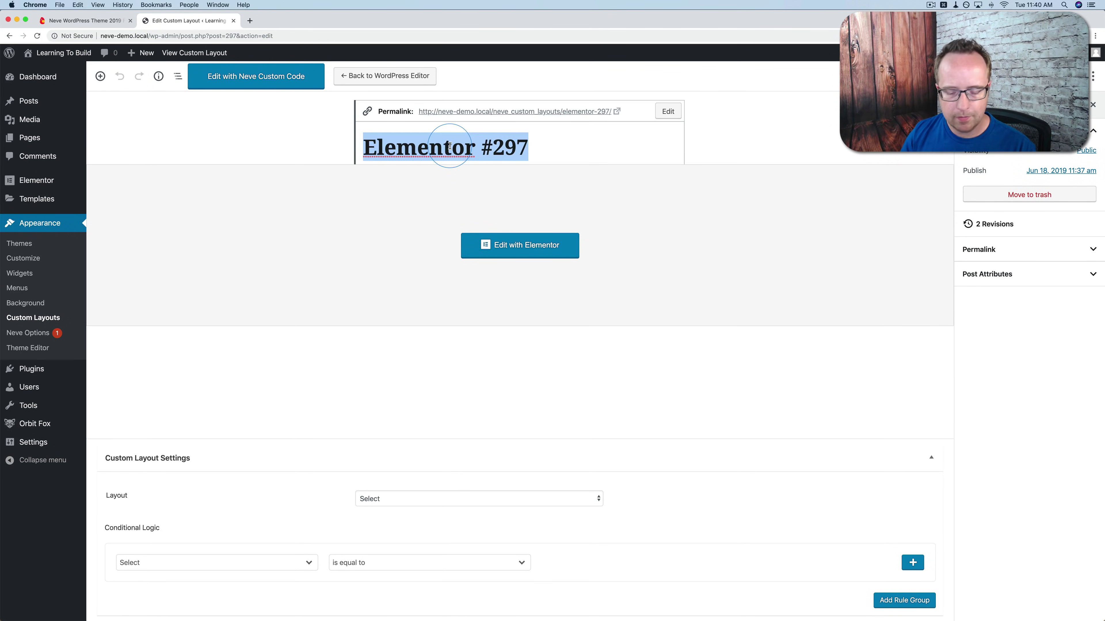
type("Footer")
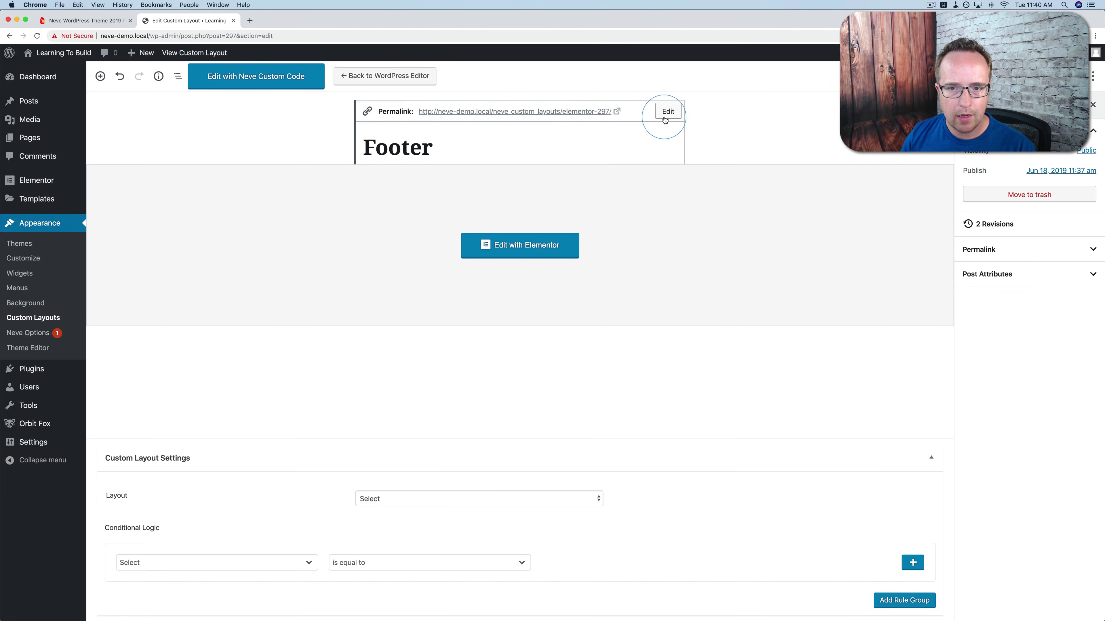
left_click(666, 111)
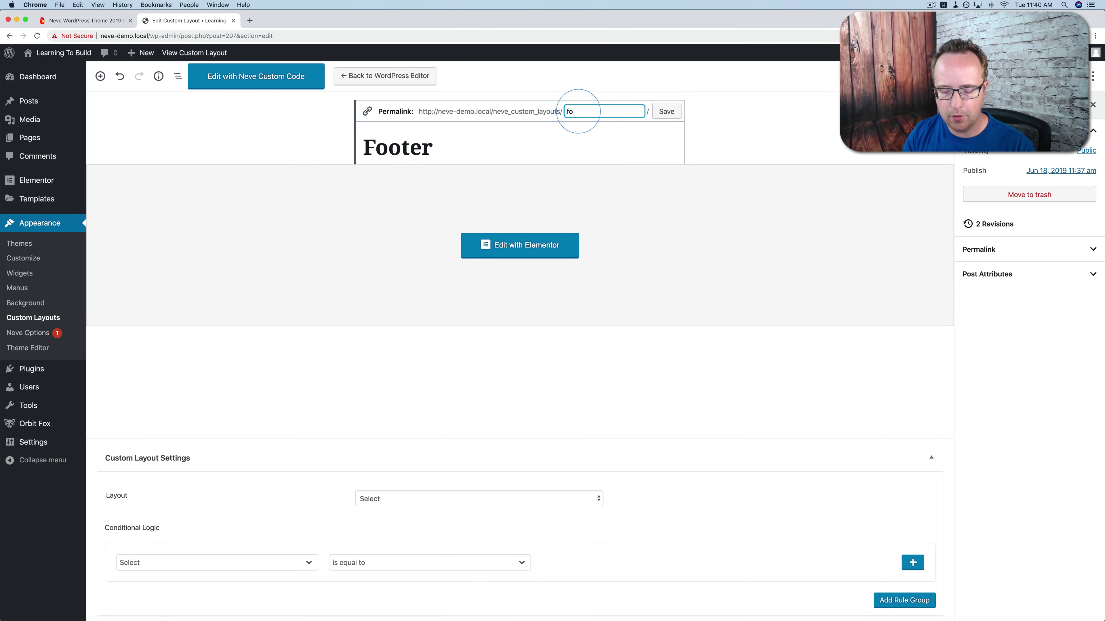
type("footer")
left_click(666, 112)
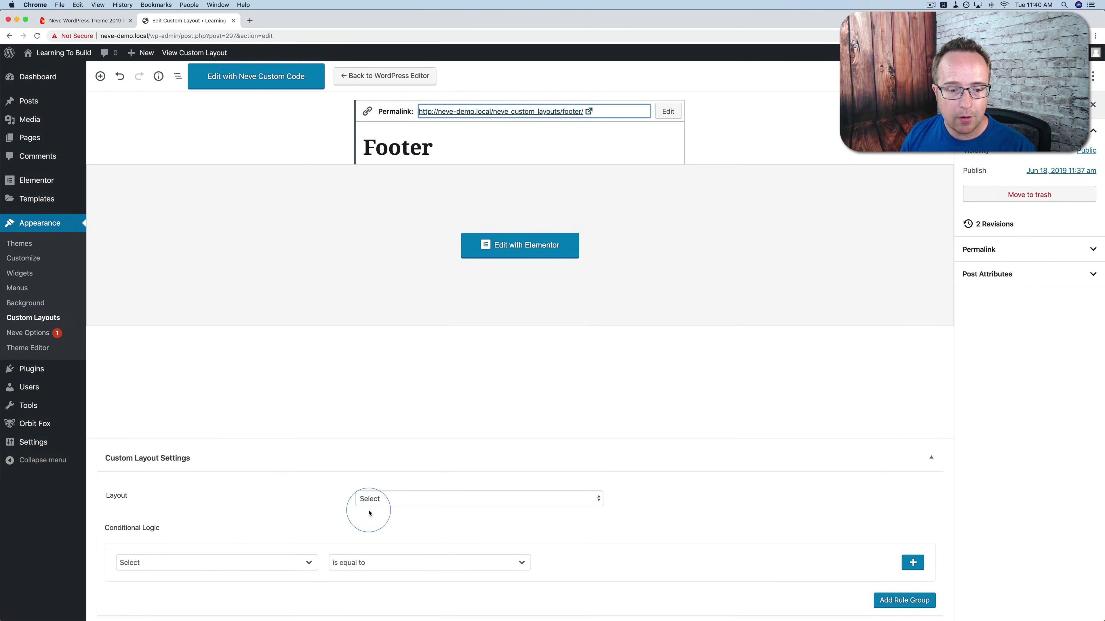
- Set the custom layout's layout type to Footer and update the post
left_click(397, 505)
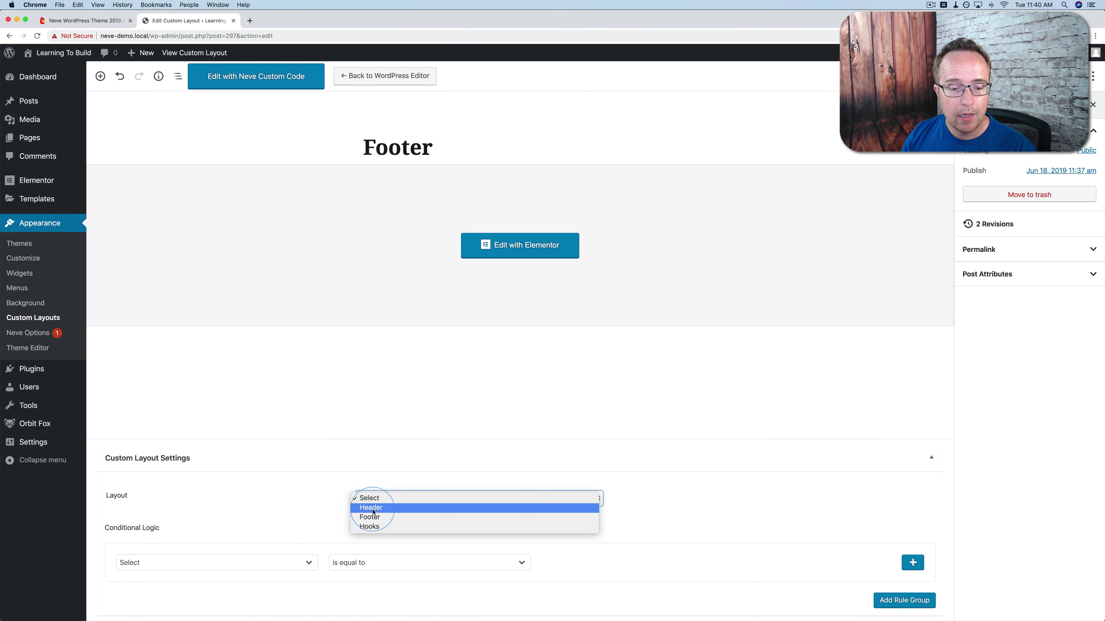
left_click(373, 517)
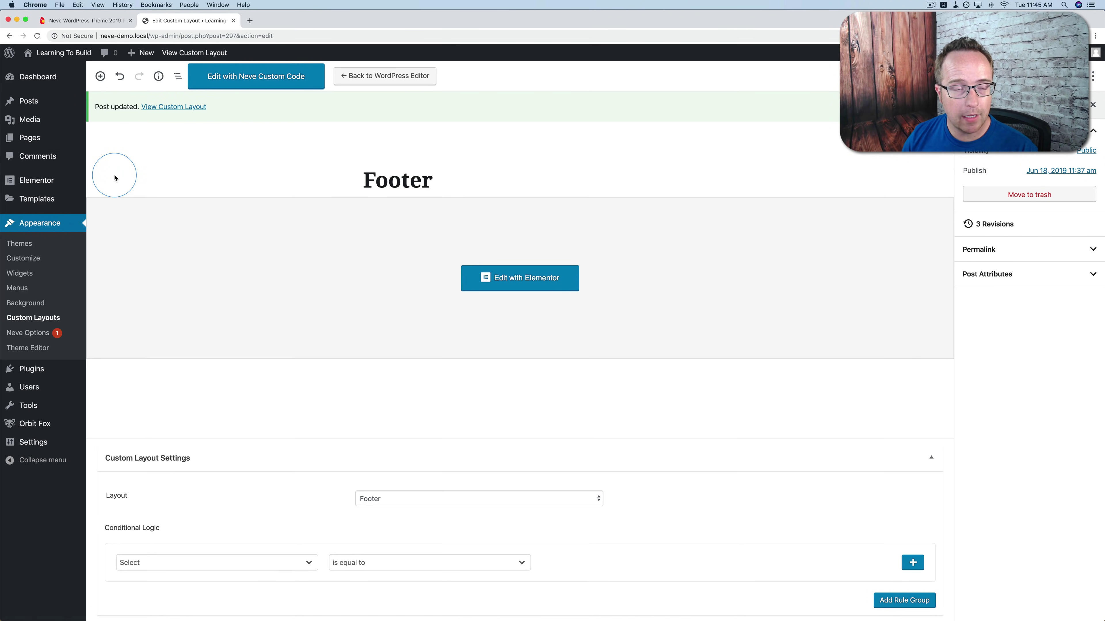
- Open the Zelle front page in Elementor and collapse the Basic and General widget categories to view the Neve Pro Addon widgets
left_click(27, 138)
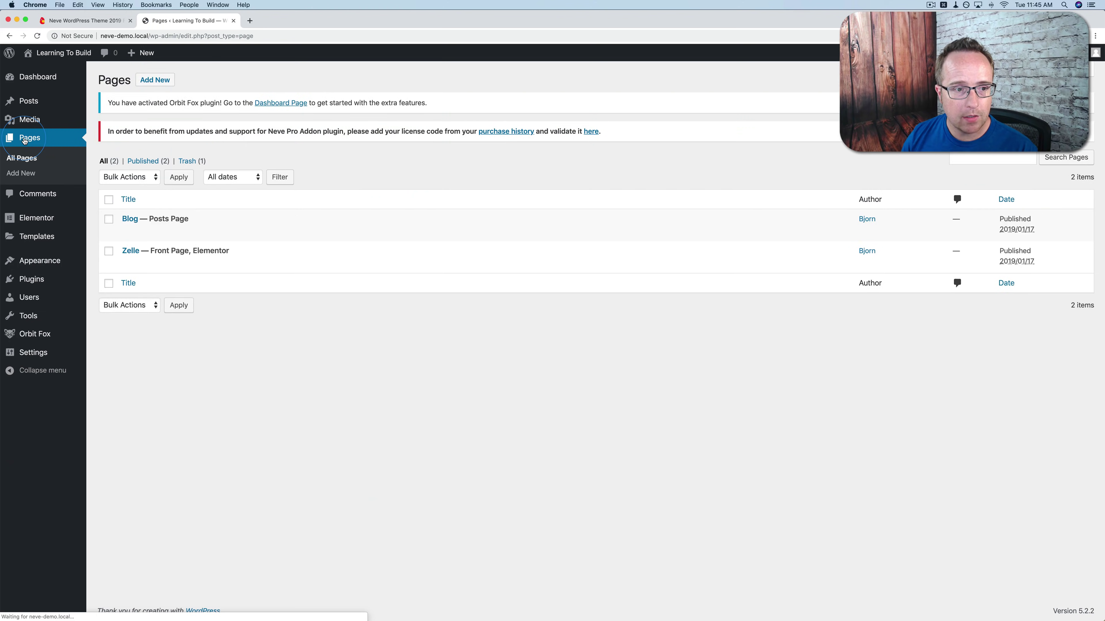
left_click(252, 264)
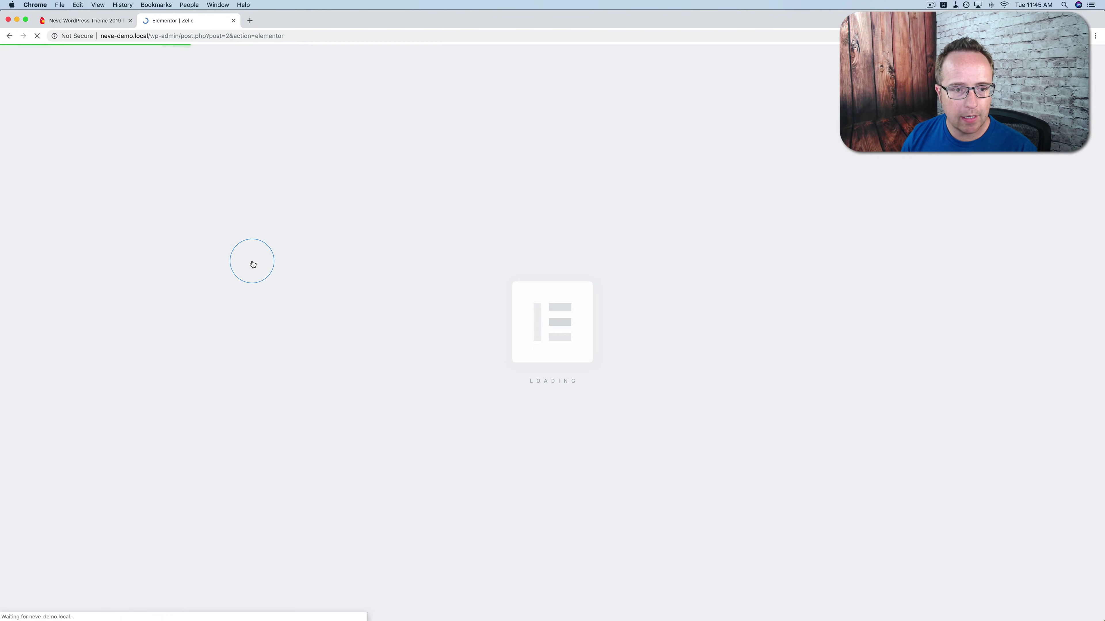
left_click(135, 125)
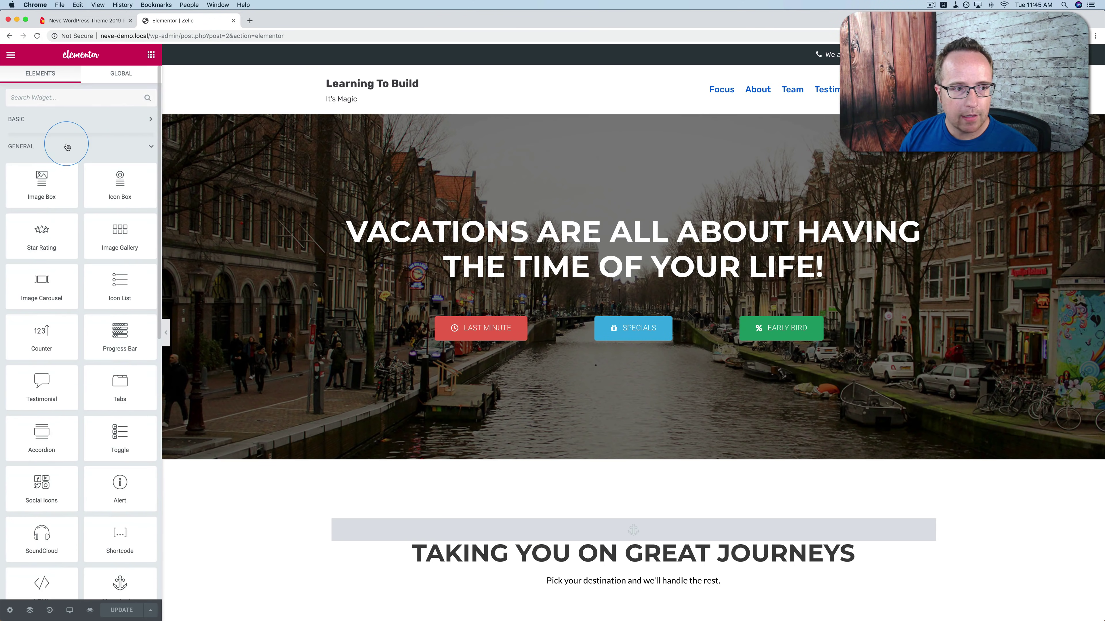
left_click(67, 149)
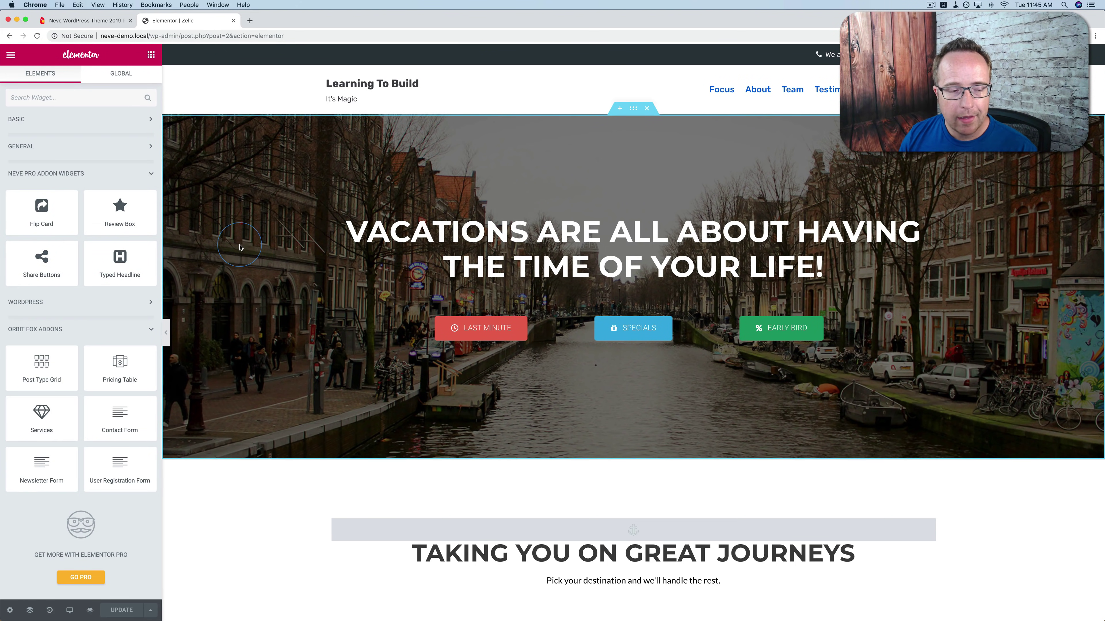
scroll(240, 247, "down", 1)
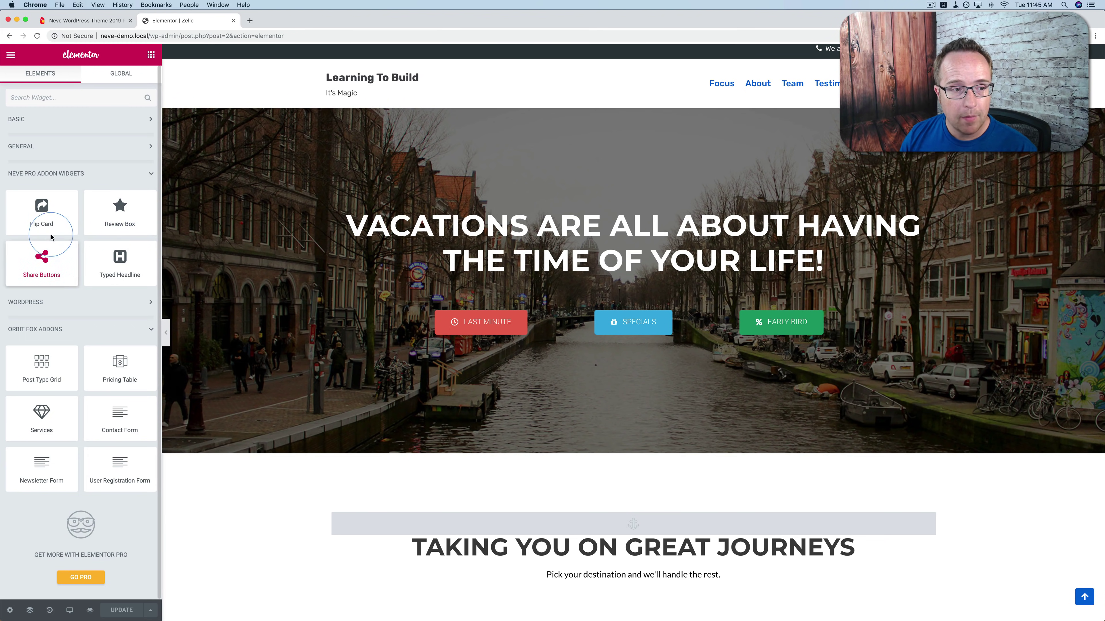
- Add a Flip Card widget above the Meet Our Travel Experts heading and review its front side content and background settings
scroll(413, 308, "down", 10)
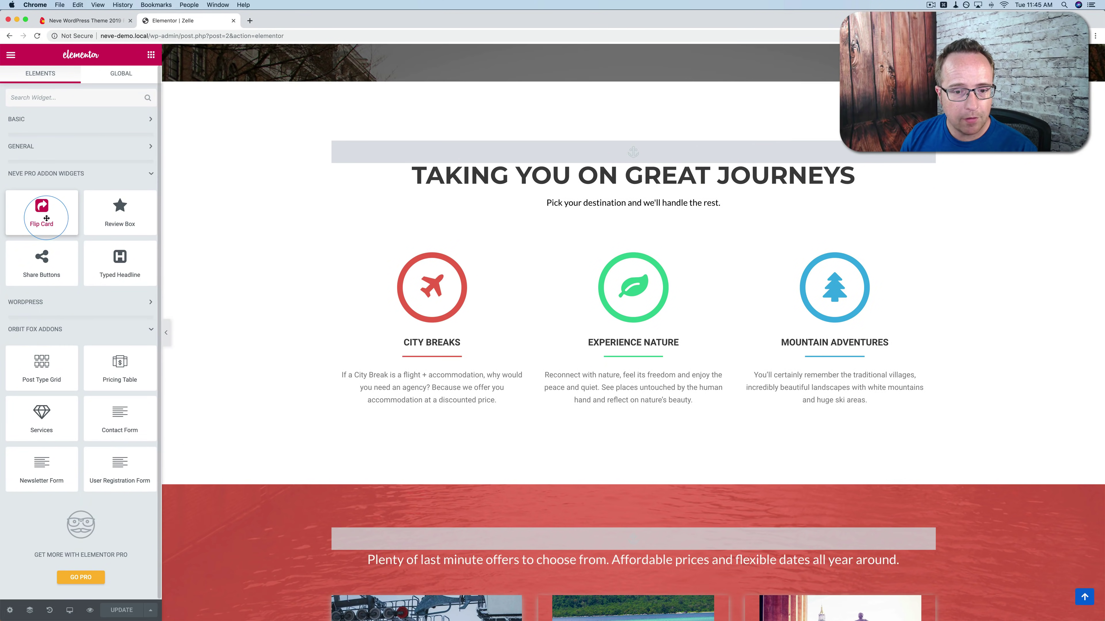
scroll(258, 292, "down", 20)
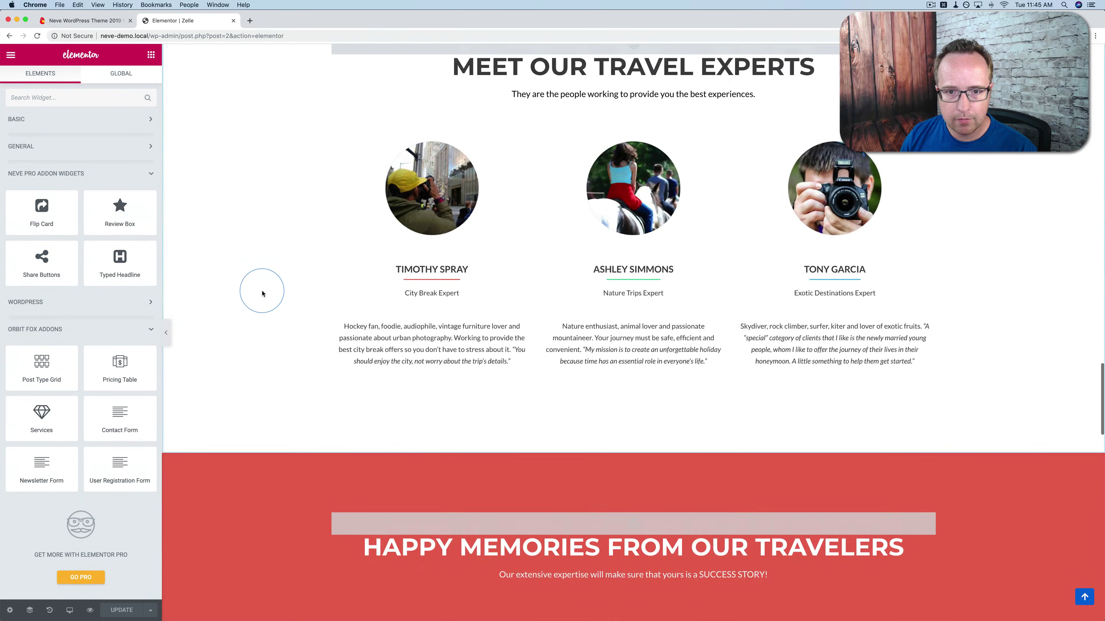
scroll(263, 291, "up", 3)
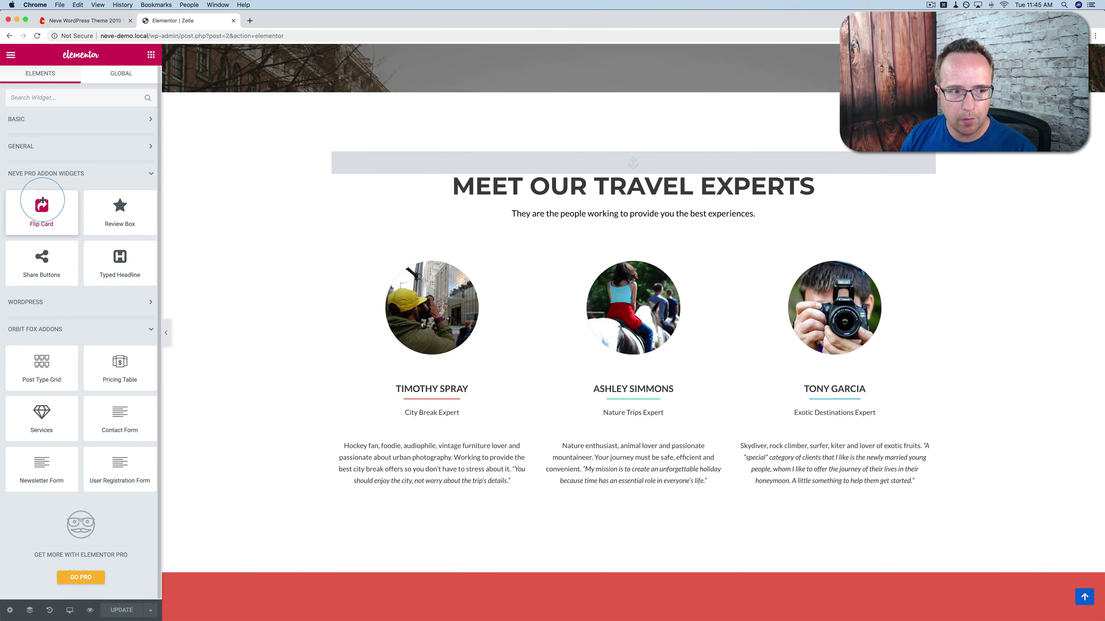
left_click_drag(42, 208, 621, 156)
mouse_move(553, 242)
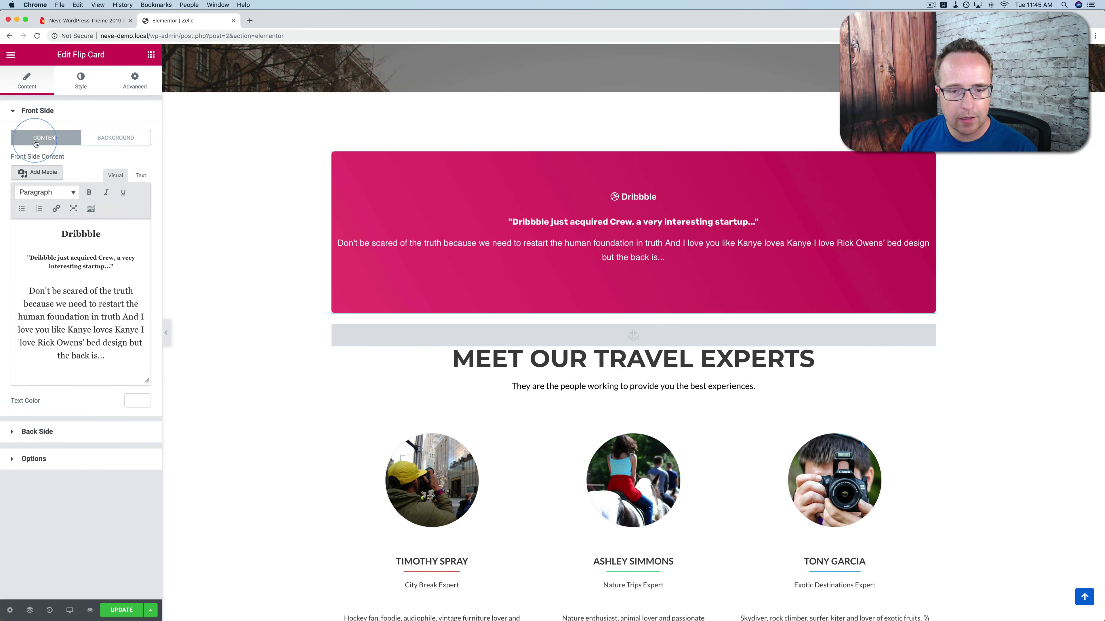
left_click(131, 136)
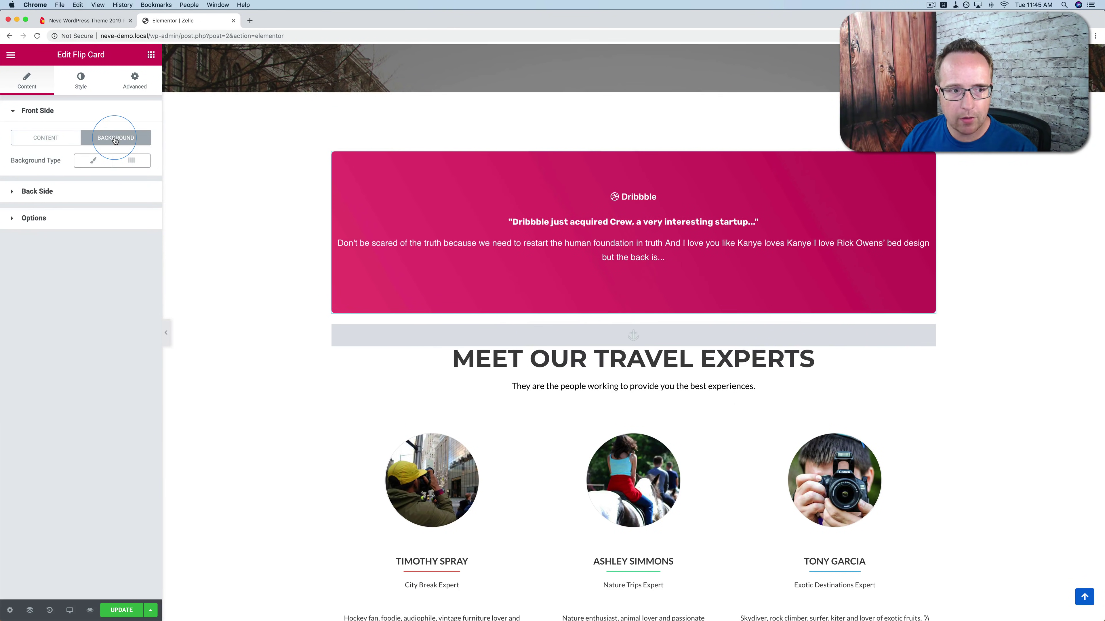
left_click(48, 138)
left_click(94, 139)
left_click(62, 140)
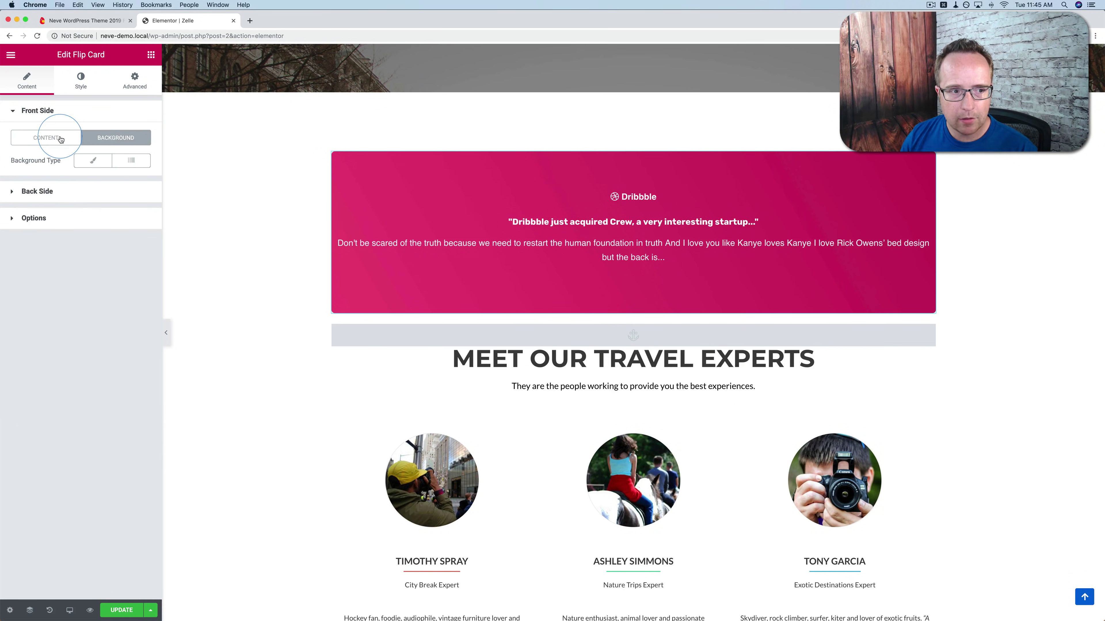
left_click(101, 144)
left_click(63, 146)
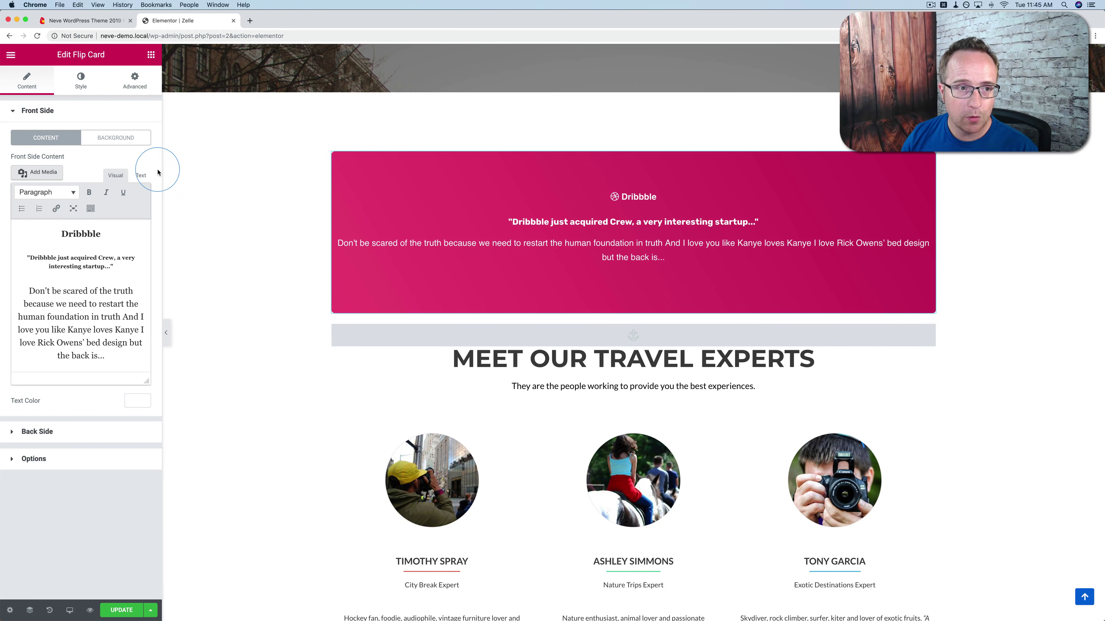
- Add a Review Box widget above the flip card and review its Pros, Cons and Scores settings
left_click(151, 55)
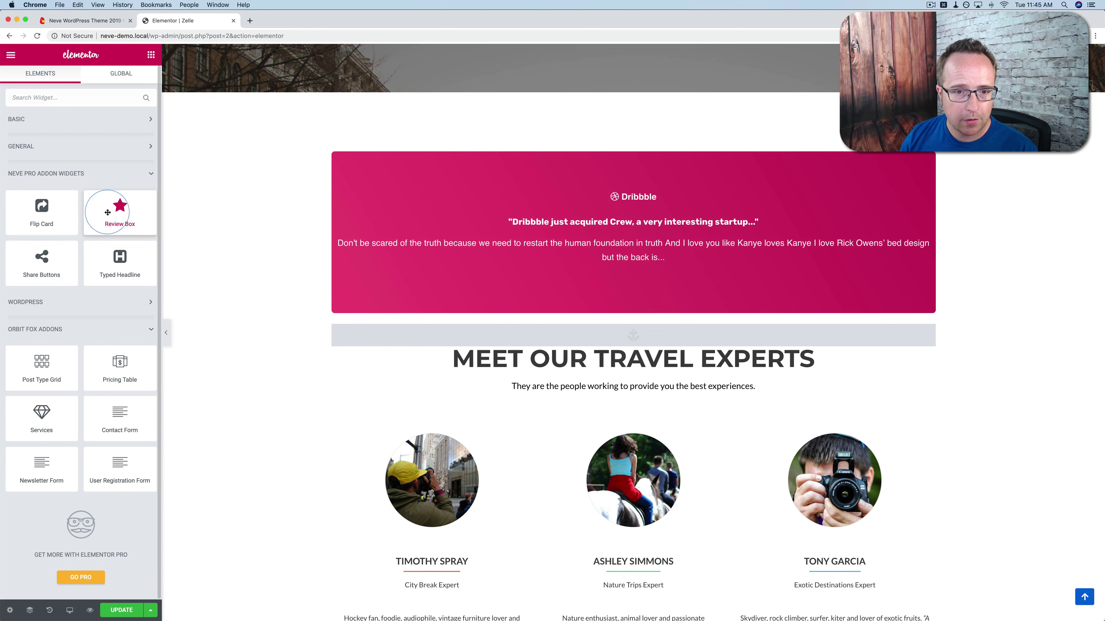
left_click_drag(112, 212, 469, 159)
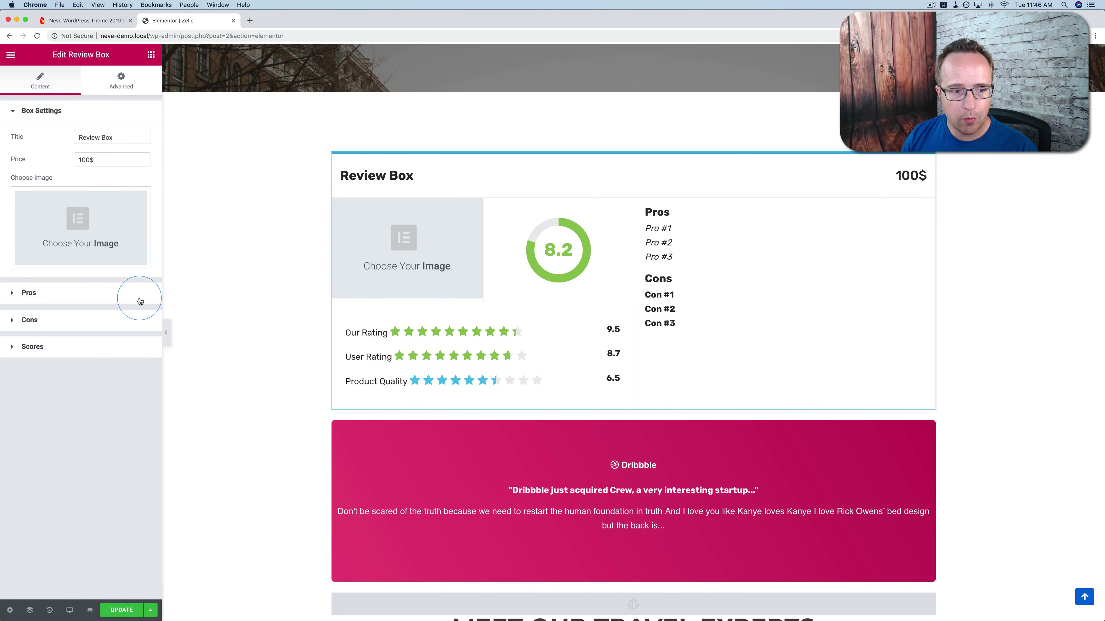
left_click(132, 293)
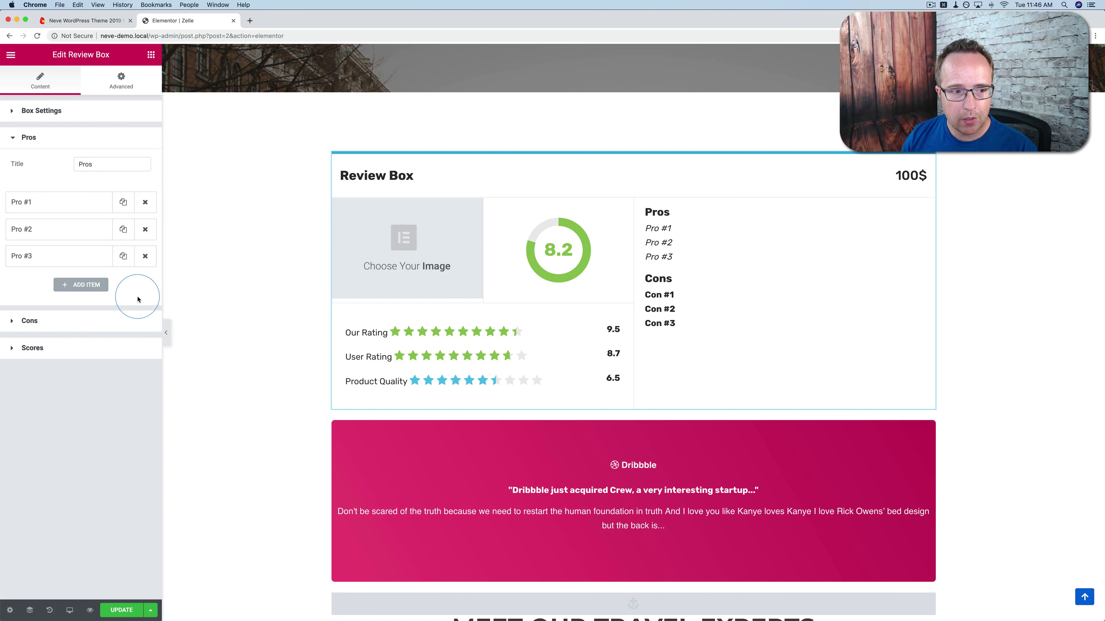
left_click(75, 323)
left_click(68, 351)
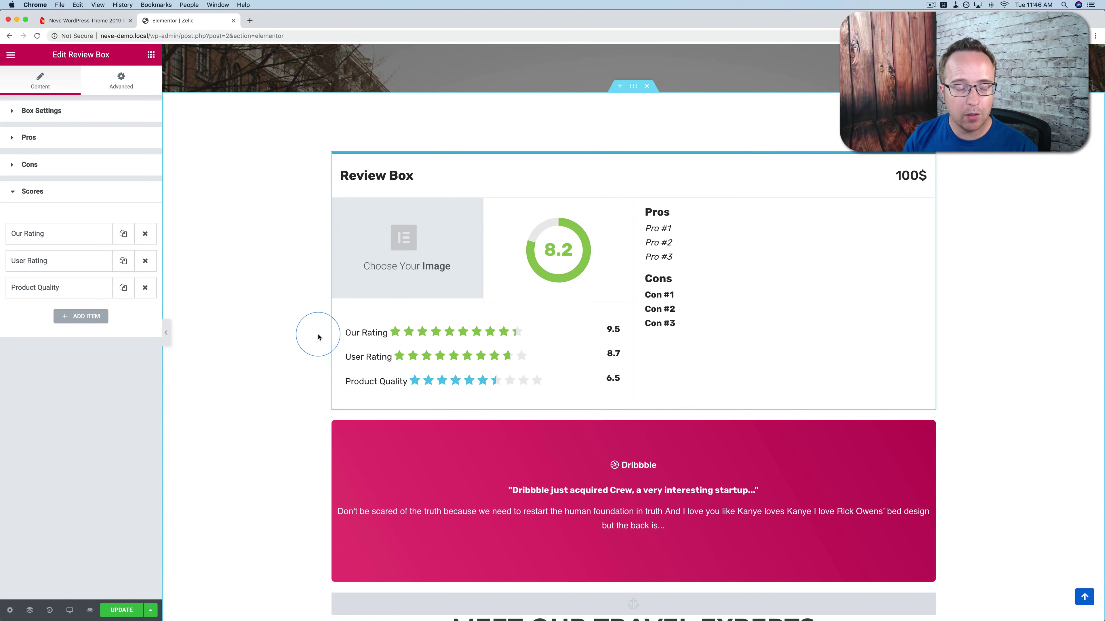
left_click(344, 394)
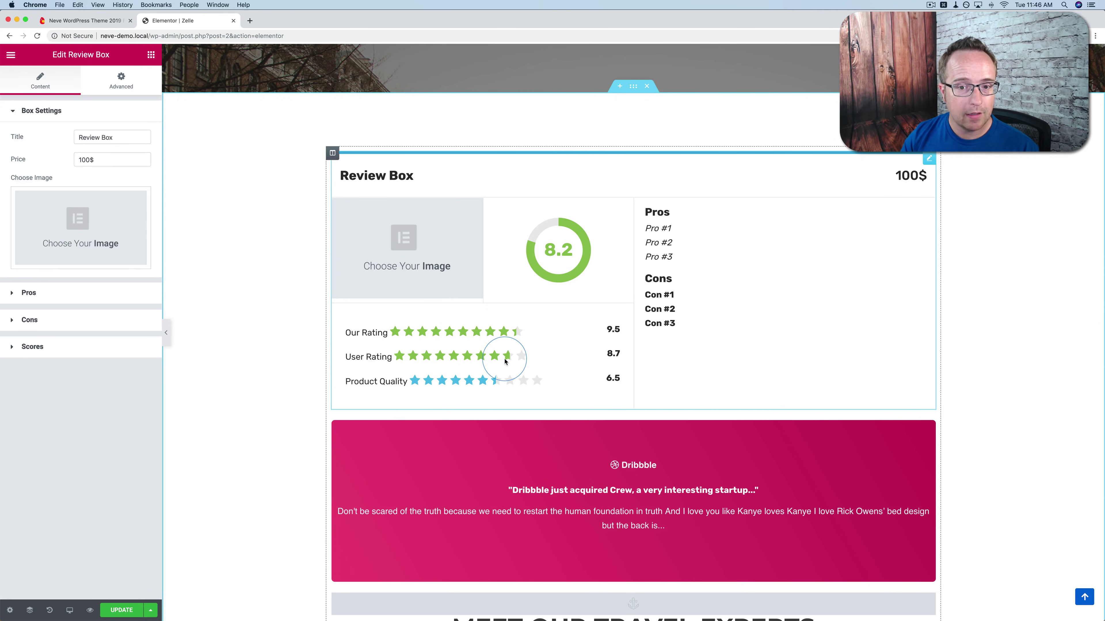
- Add a Share Buttons widget above the review box and enable its labels
left_click(152, 57)
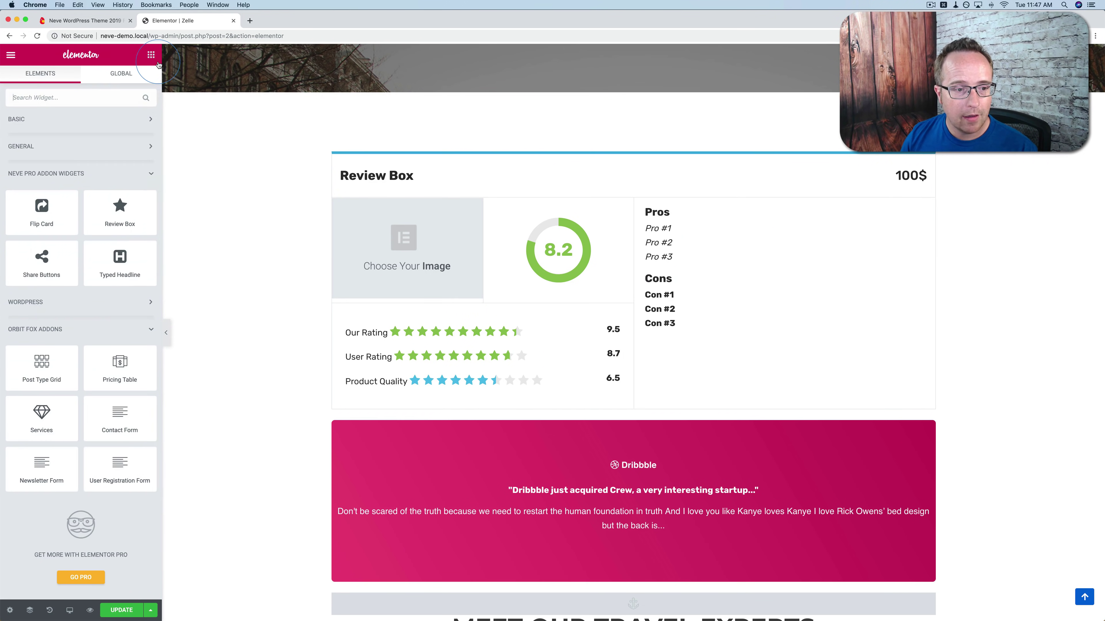
left_click_drag(42, 261, 459, 148)
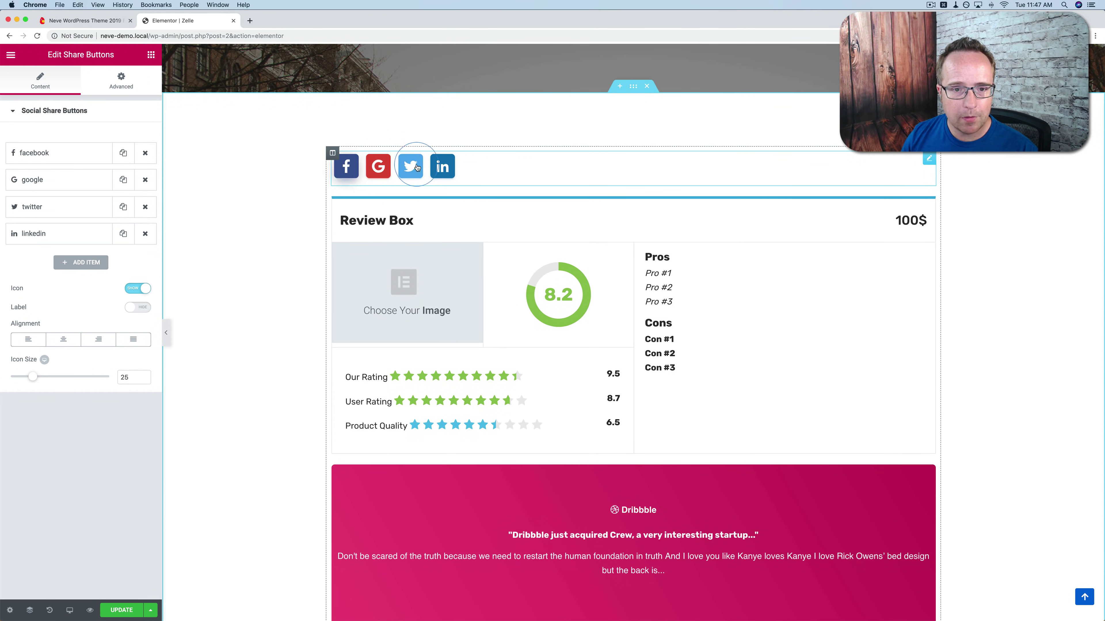
left_click(138, 306)
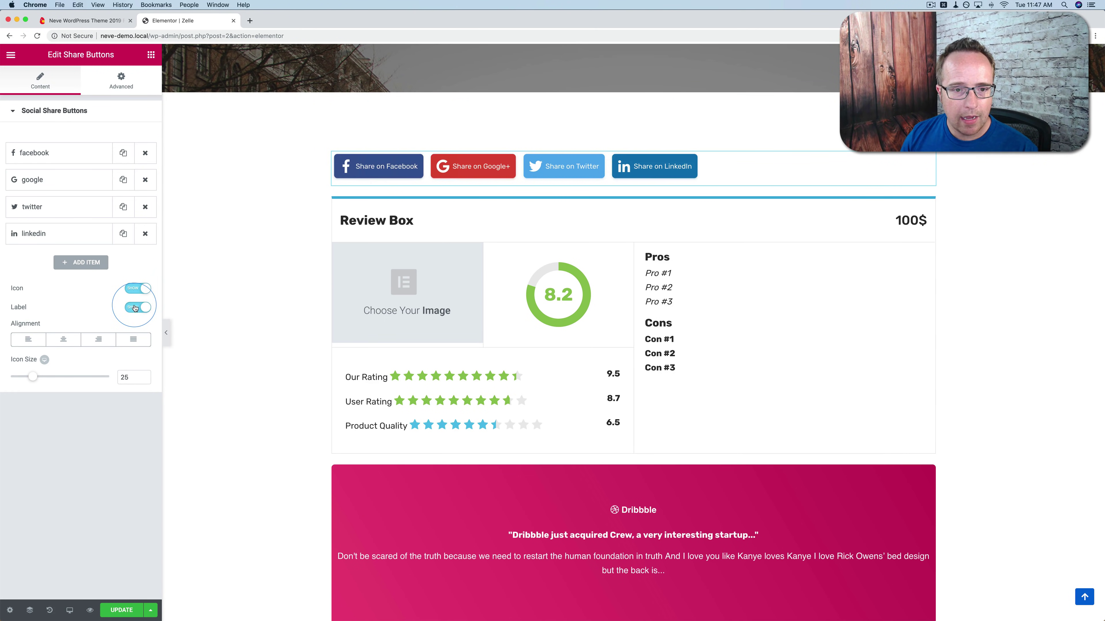
- Add a Typed Headline widget above the share buttons and review its typed text and style settings
left_click(174, 308)
left_click_drag(120, 264, 475, 163)
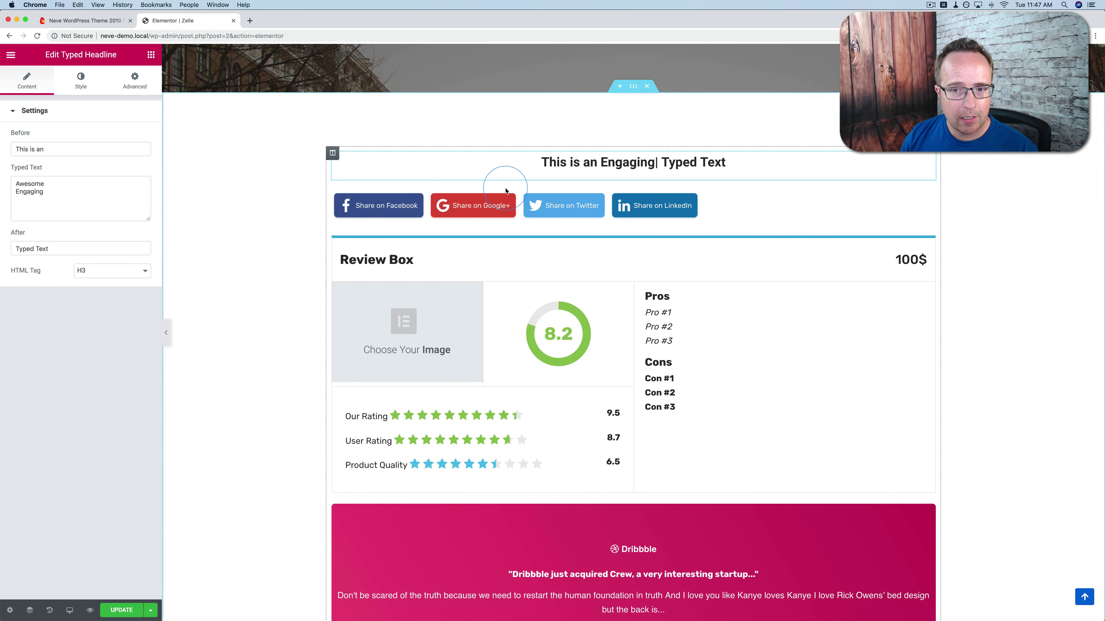
left_click(99, 188)
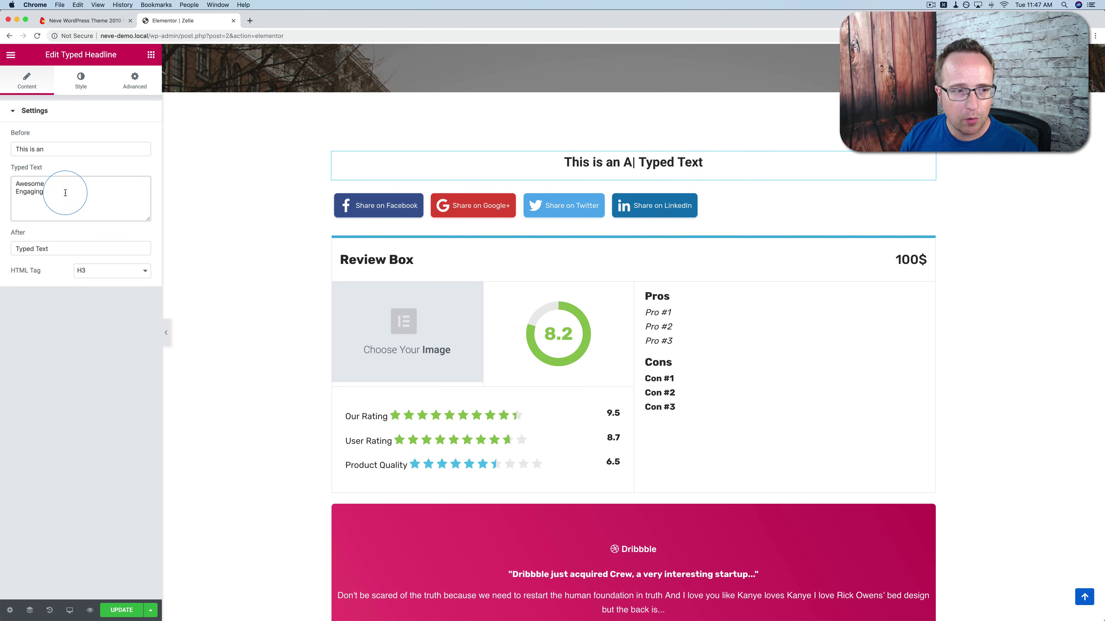
key("super+a")
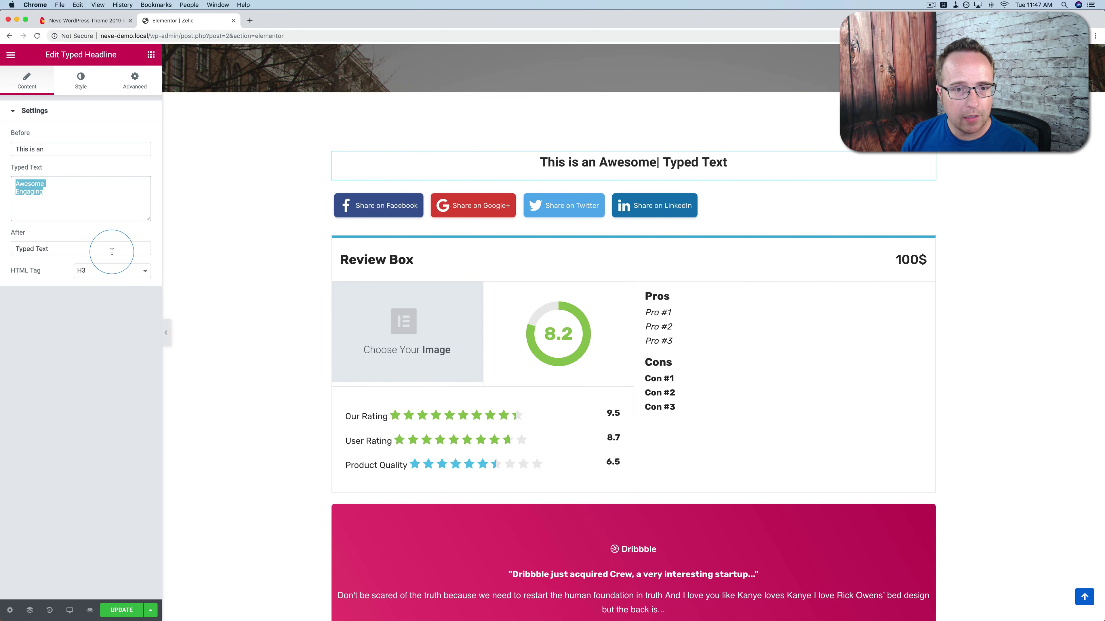
left_click(81, 81)
left_click(26, 81)
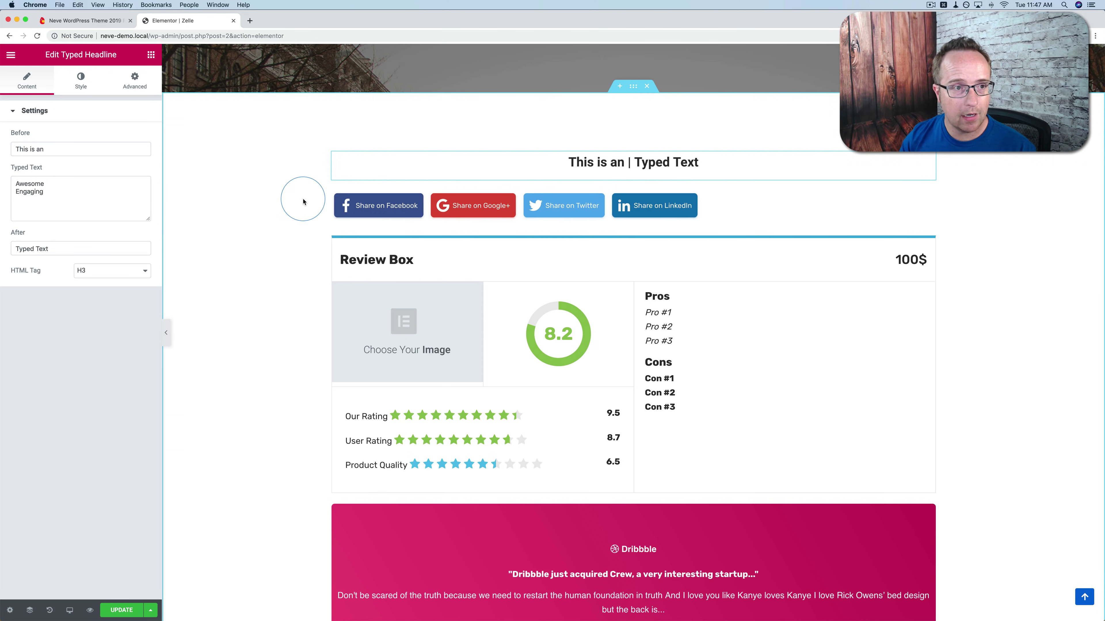
- Switch to the Neve theme's pricing page and compare the features included in the Personal, Business and Agency plans
left_click(99, 21)
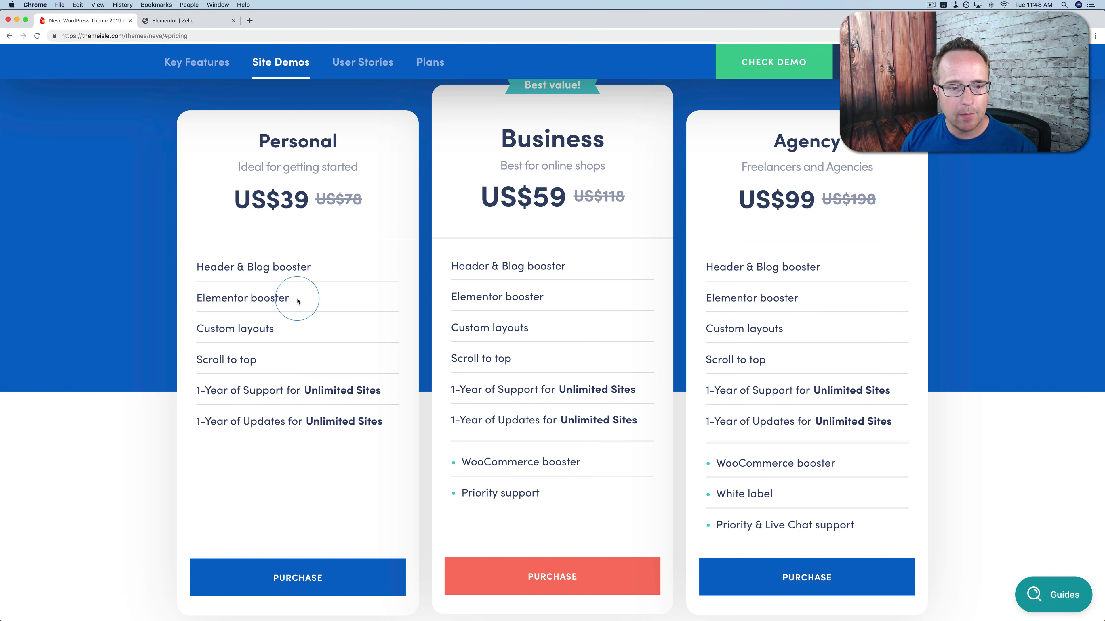
left_click_drag(298, 300, 196, 296)
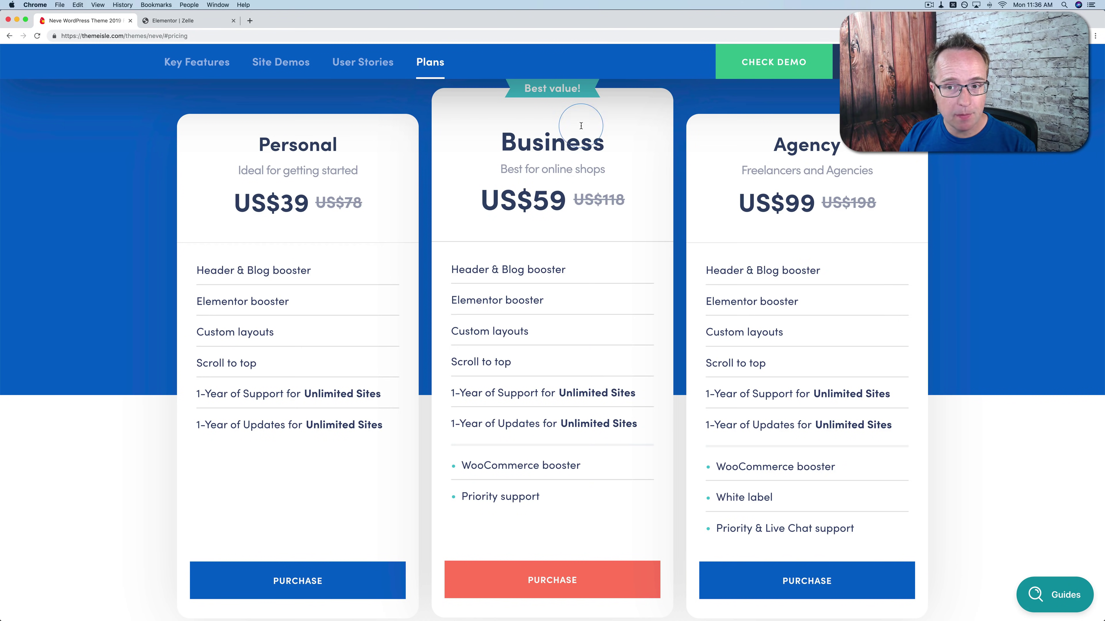
left_click_drag(471, 466, 583, 476)
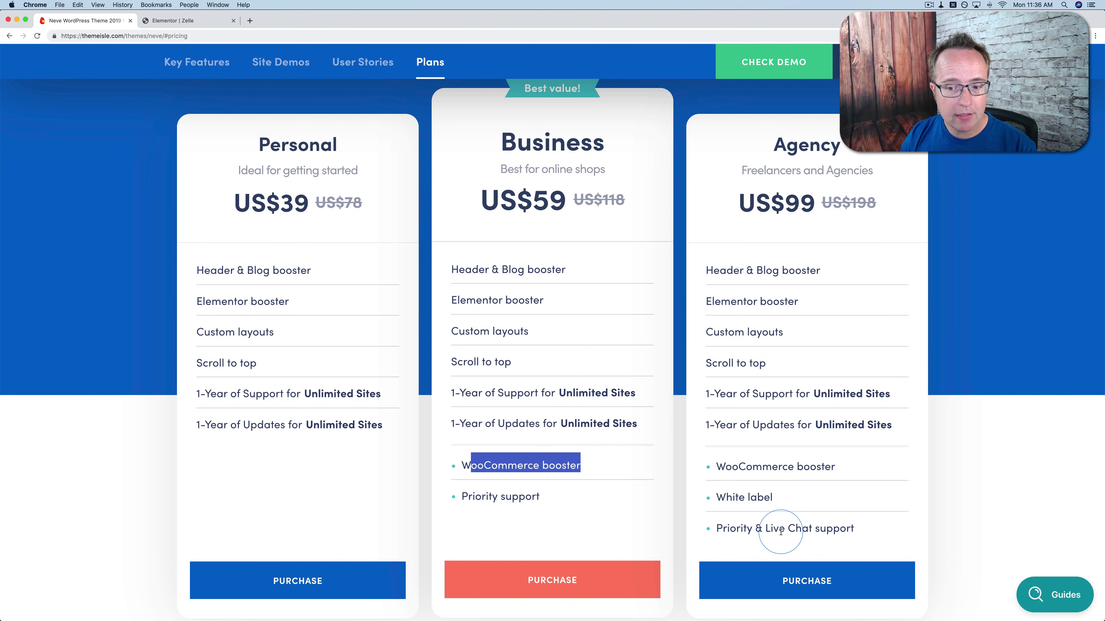
left_click_drag(725, 469, 783, 499)
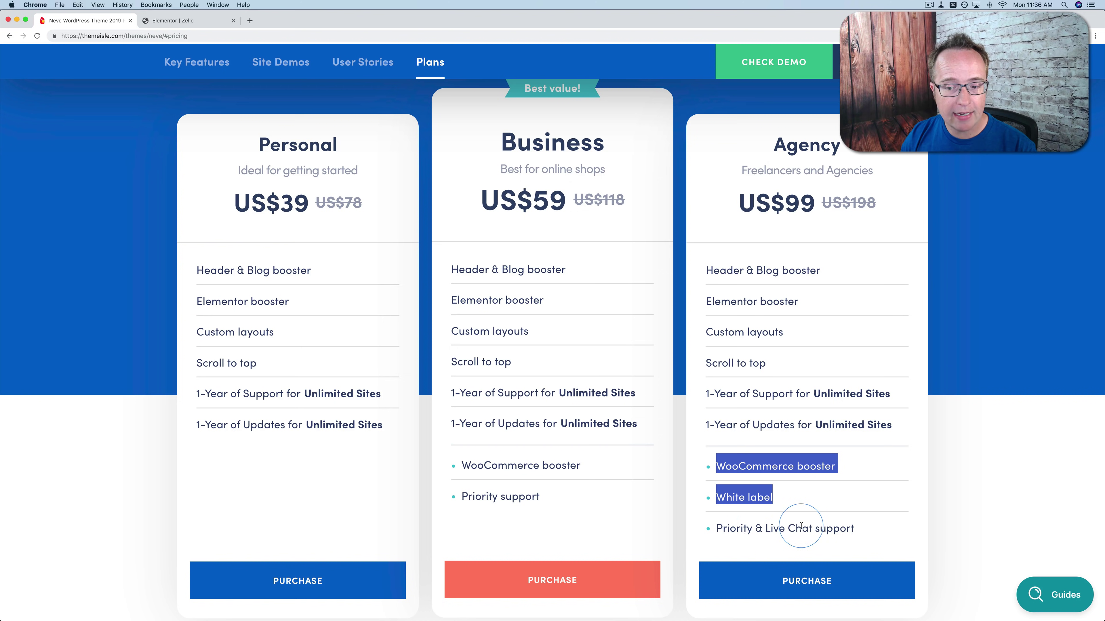
left_click(794, 511)
left_click_drag(773, 496, 717, 463)
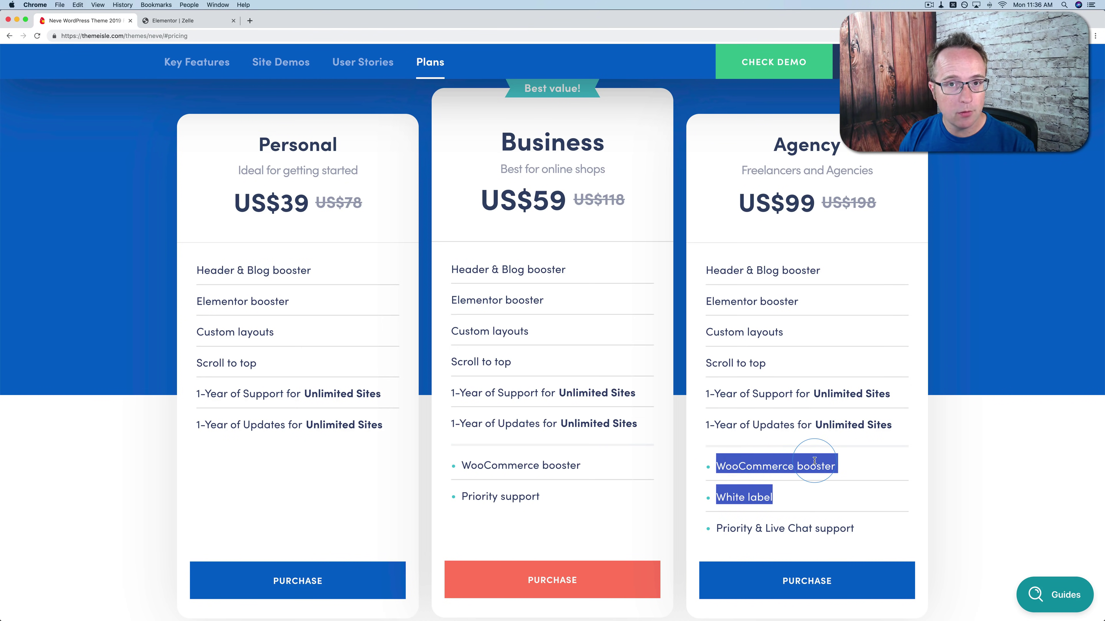
- Return to the Zelle page in Elementor and exit to the WordPress dashboard
left_click(183, 20)
left_click(10, 59)
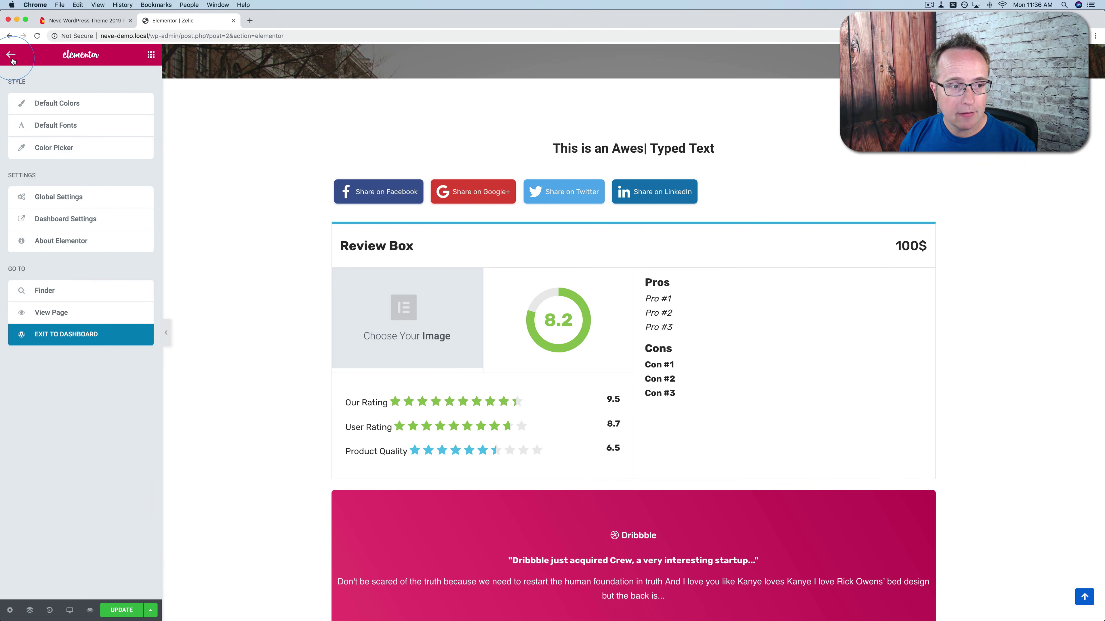
left_click(55, 337)
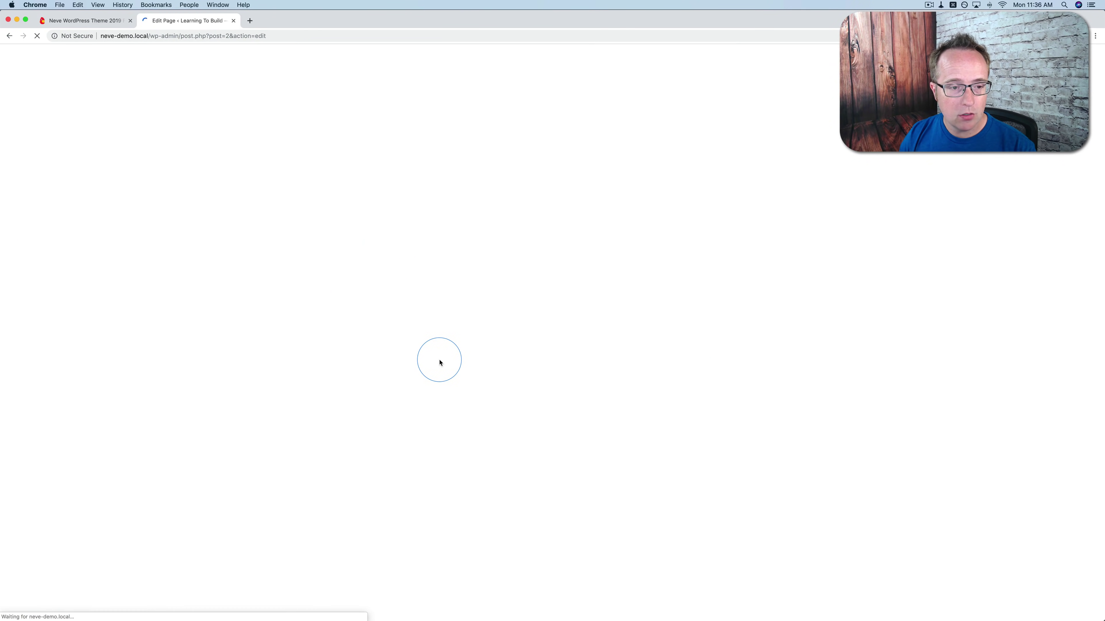
- Search the plugin directory for "woocommerce", then install and activate the WooCommerce plugin by Automattic
mouse_move(48, 279)
left_click(103, 300)
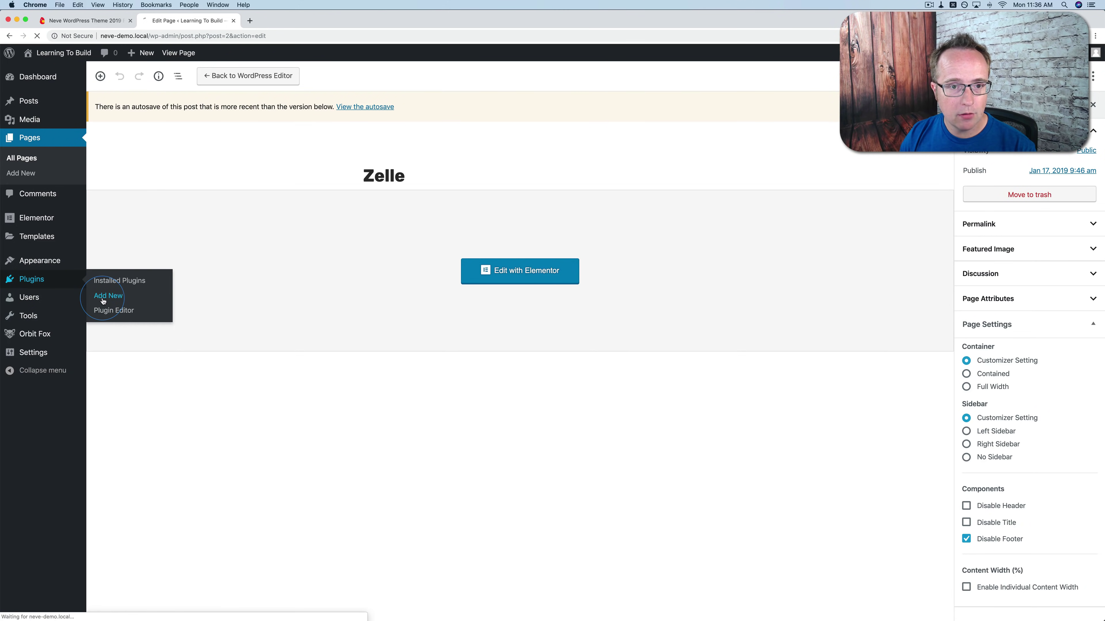
left_click(957, 213)
type("woocommerce")
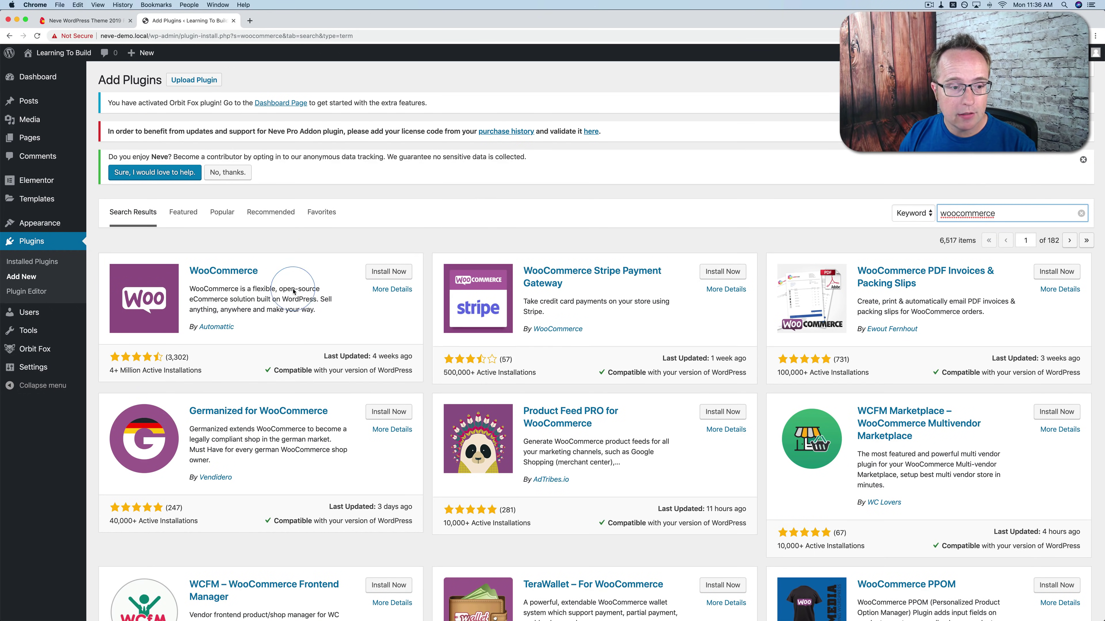
left_click(382, 274)
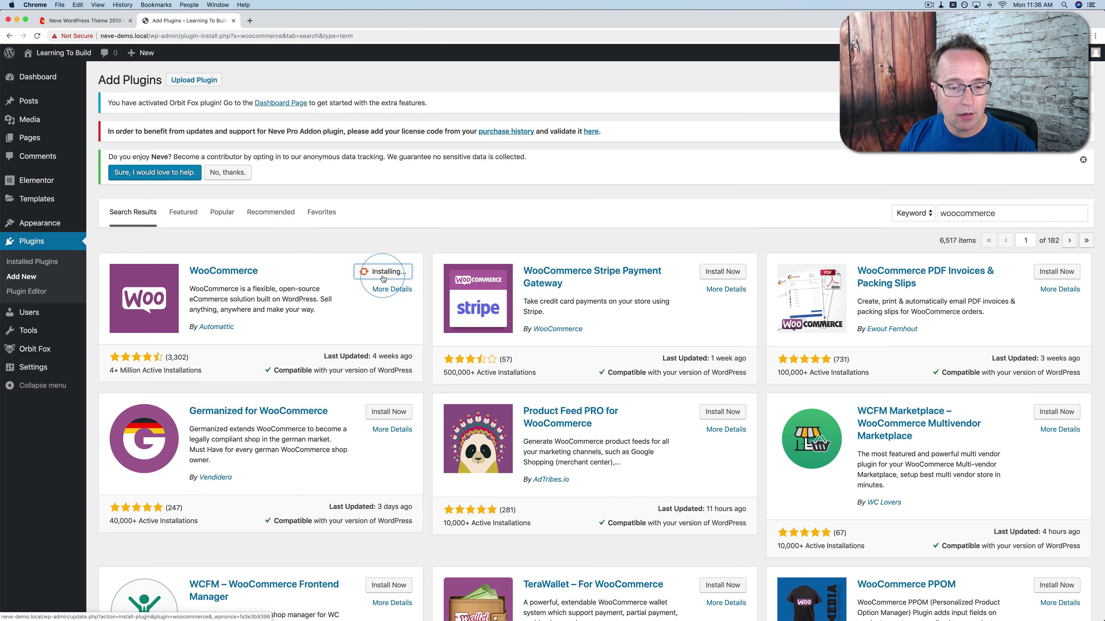
left_click(392, 271)
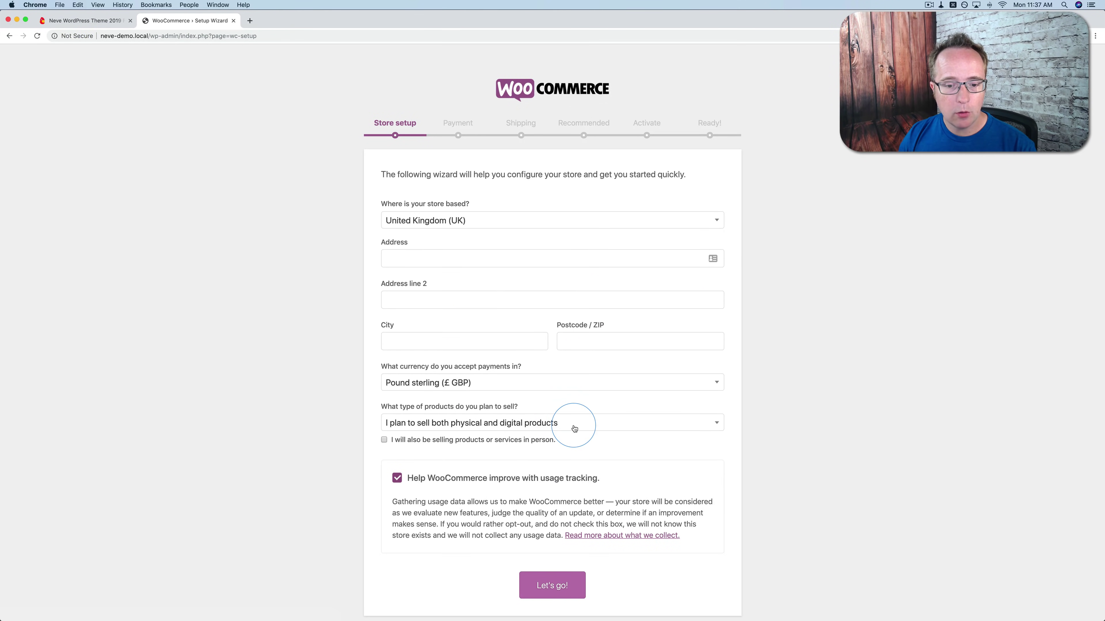
- Skip the WooCommerce setup wizard and dismiss the Orbit Fox activation notice on the dashboard
scroll(572, 425, "down", 2)
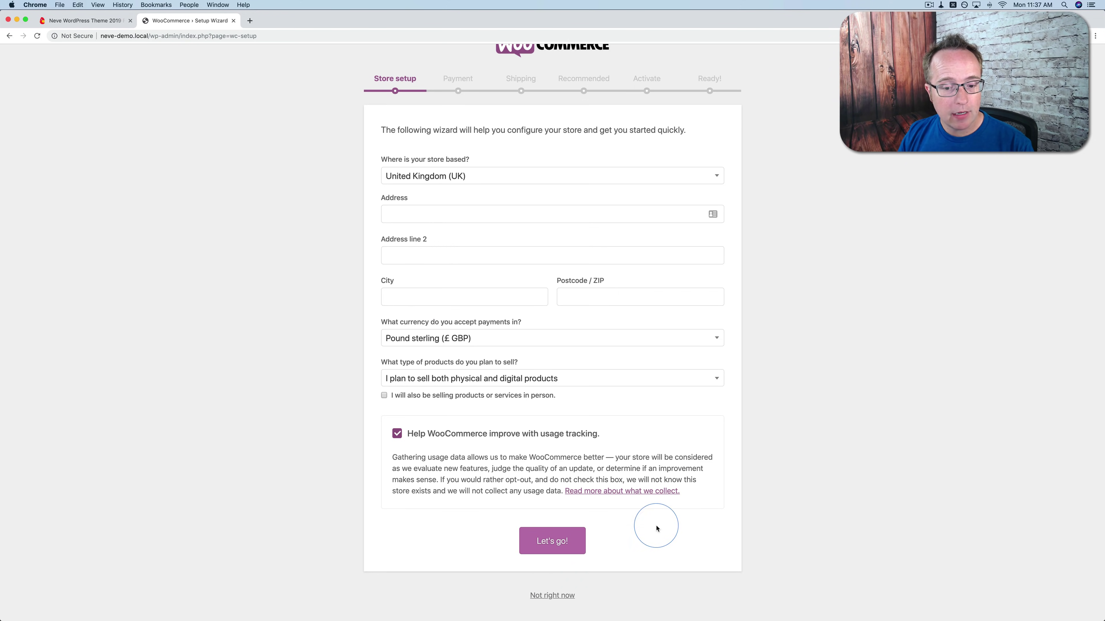
left_click(552, 596)
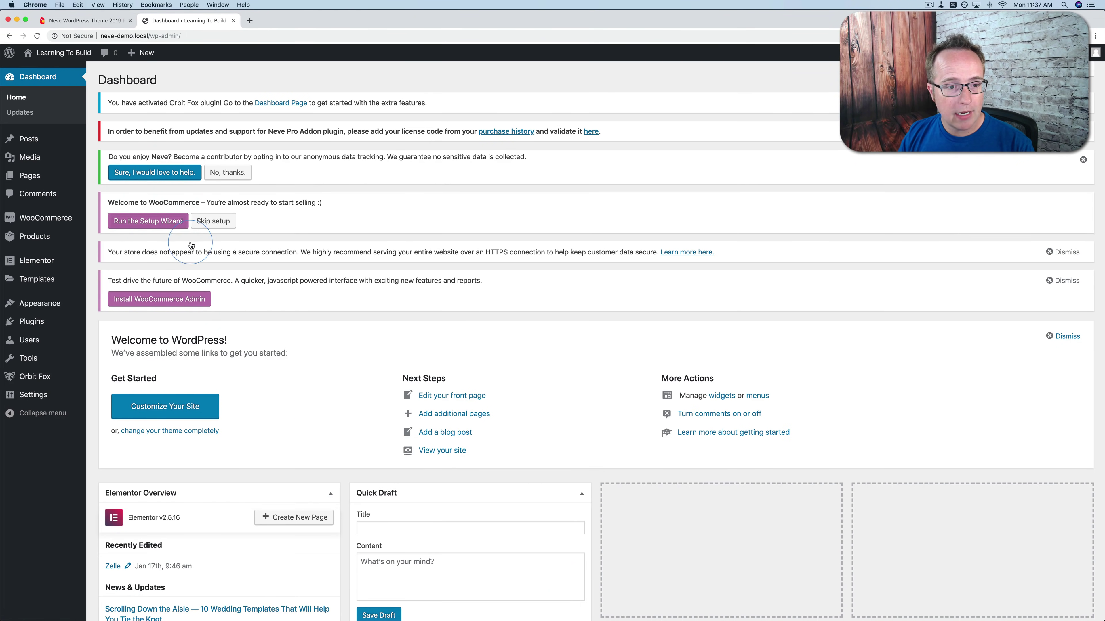
left_click(215, 221)
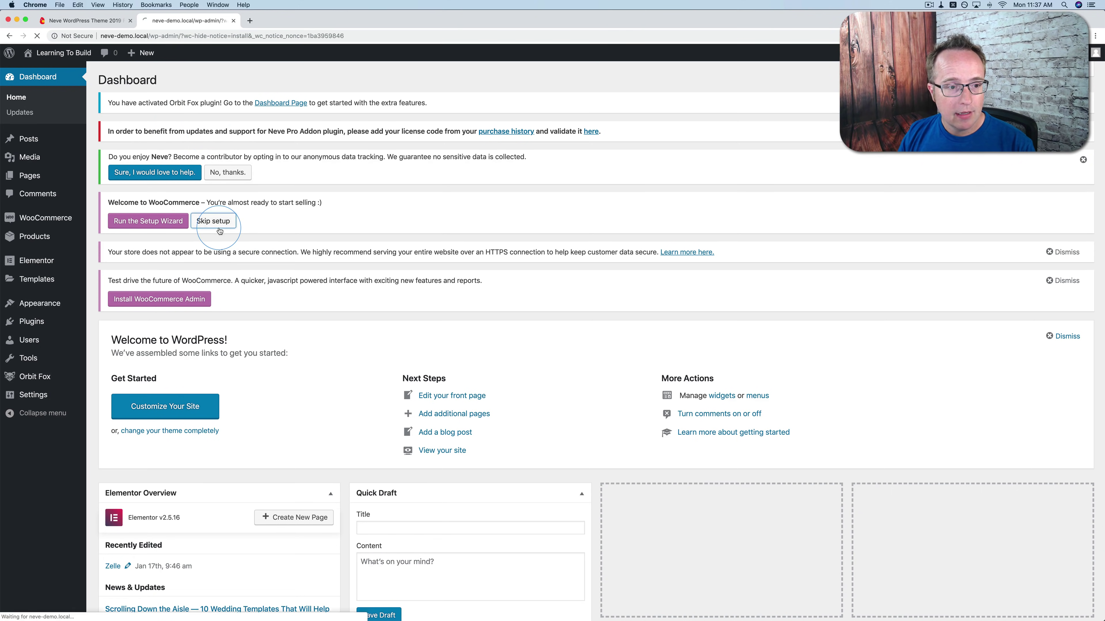
left_click(1082, 101)
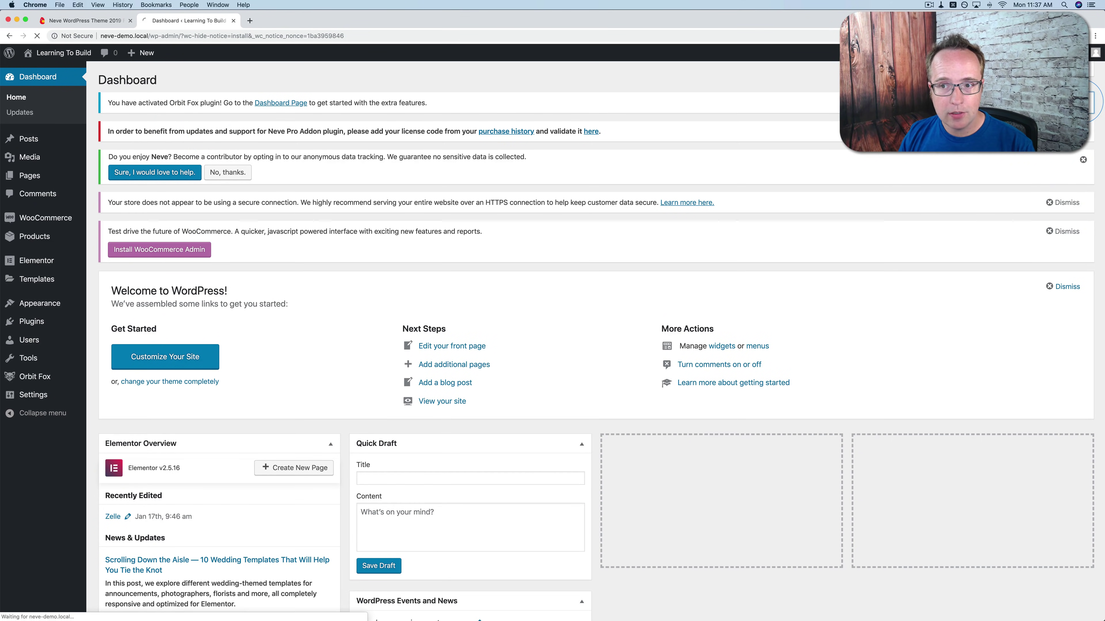
left_click(1082, 101)
mouse_move(16, 272)
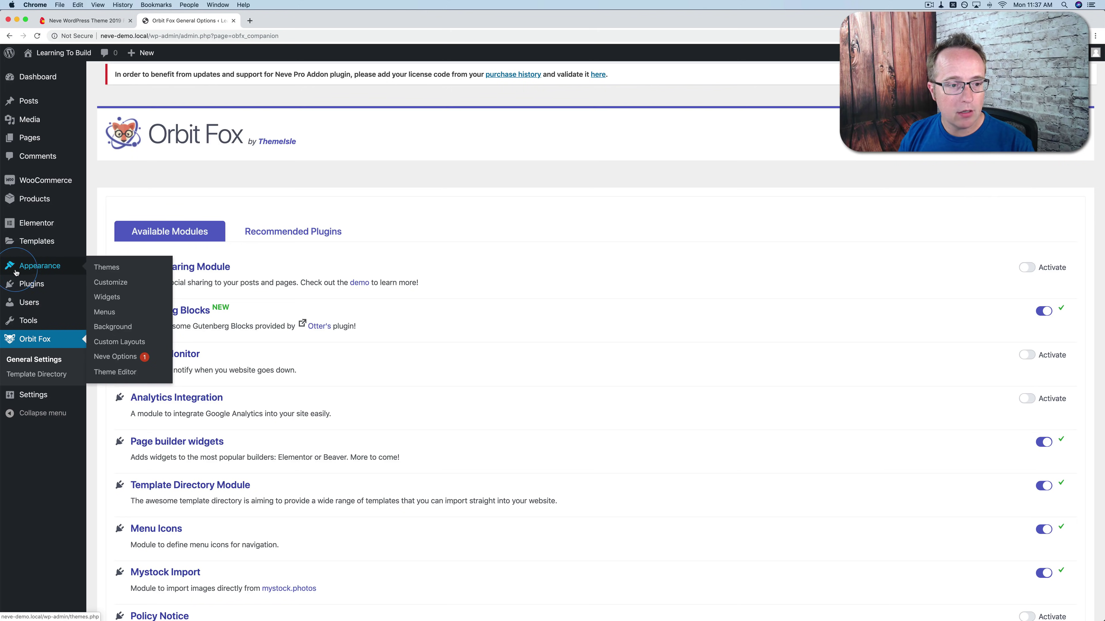
- Open the Neve Pro Addon modules in Neve Options and check that the WooCommerce Booster module is enabled
left_click(124, 357)
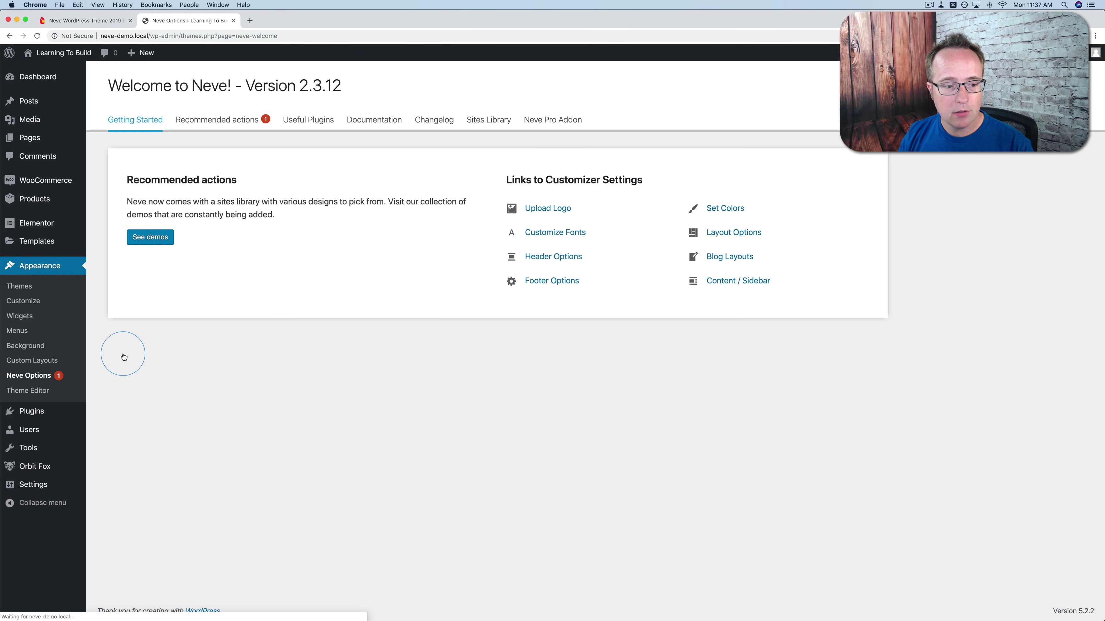
left_click(549, 118)
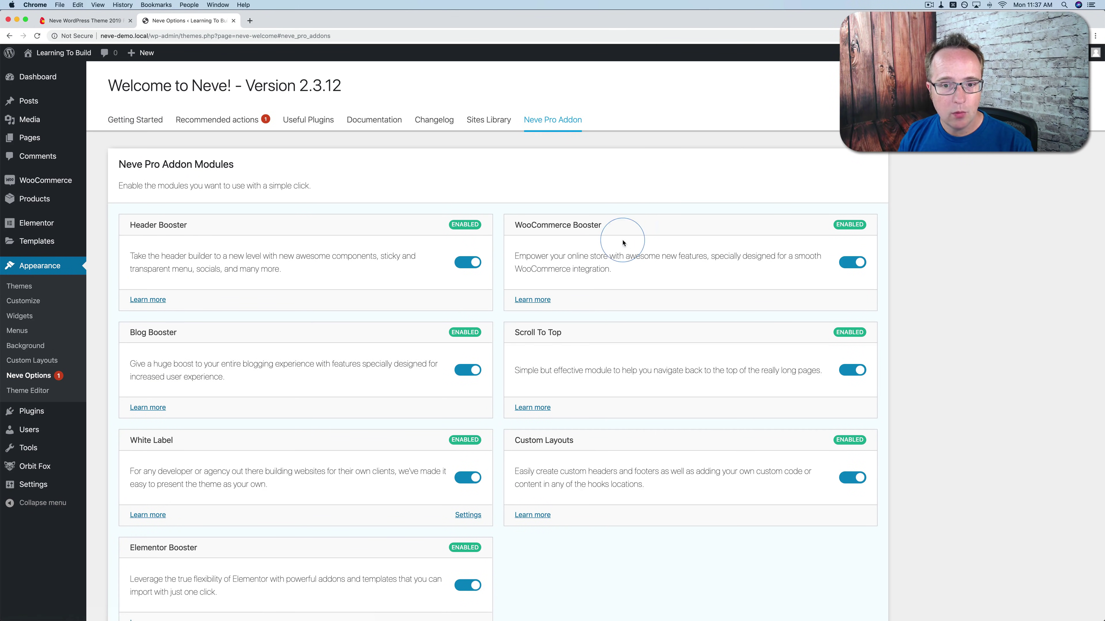
left_click_drag(514, 225, 626, 231)
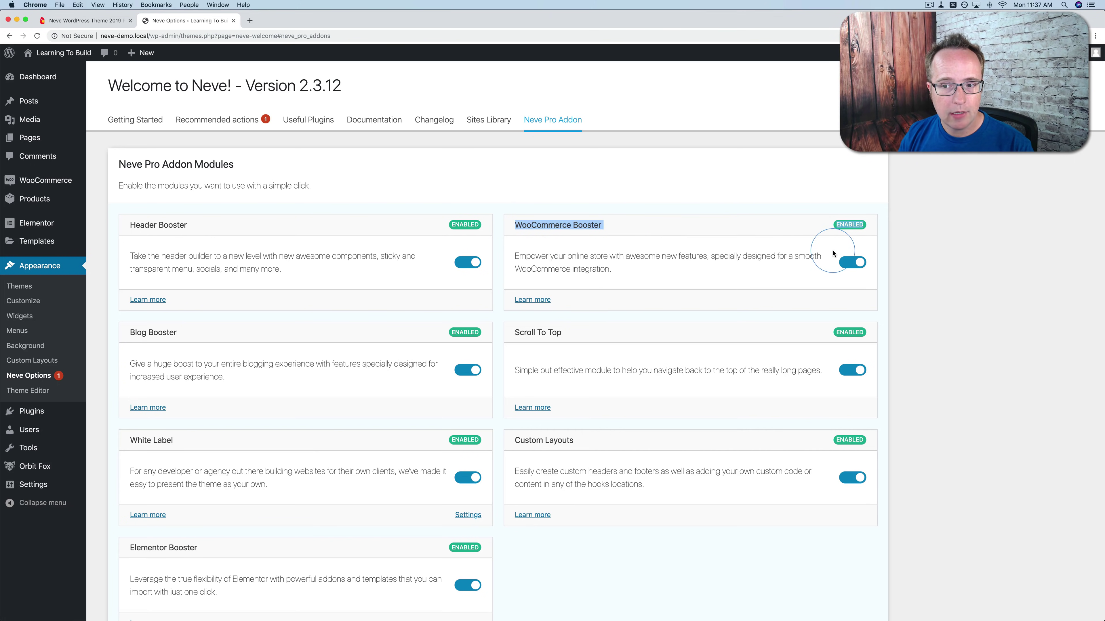
left_click(853, 226)
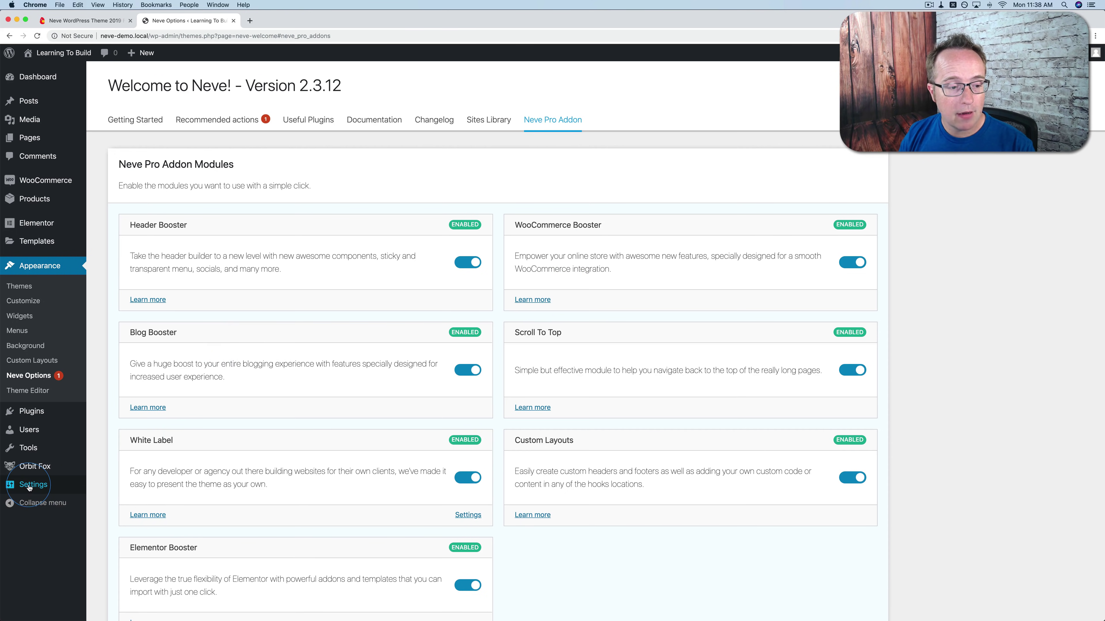
- Open the permalink settings and review the post name structure and the product permalink options
mouse_move(42, 488)
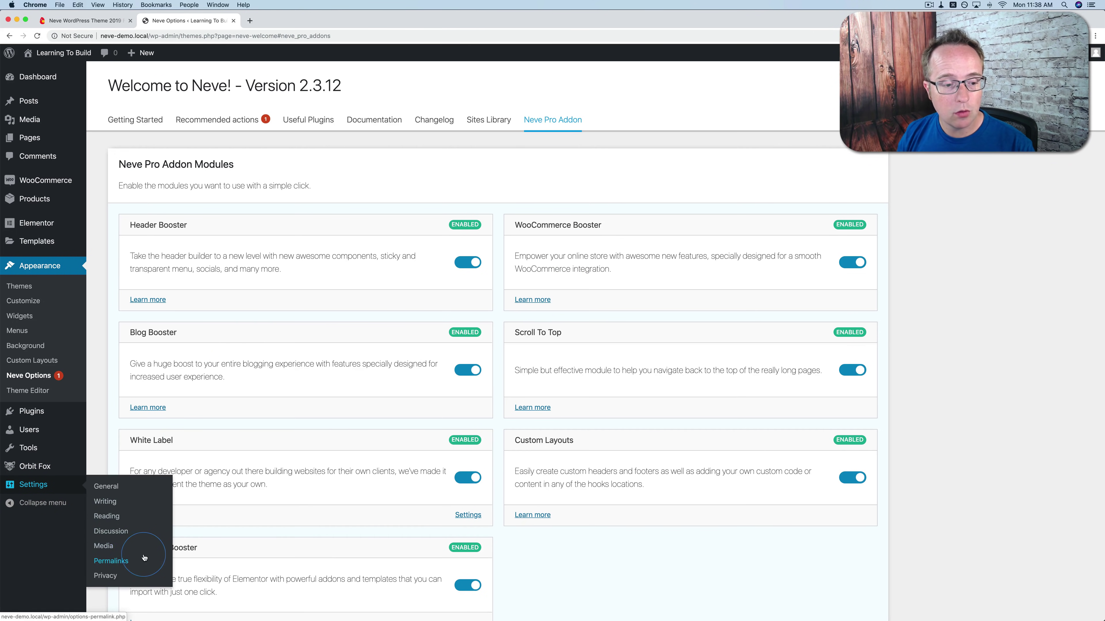
left_click(107, 559)
scroll(216, 279, "down", 5)
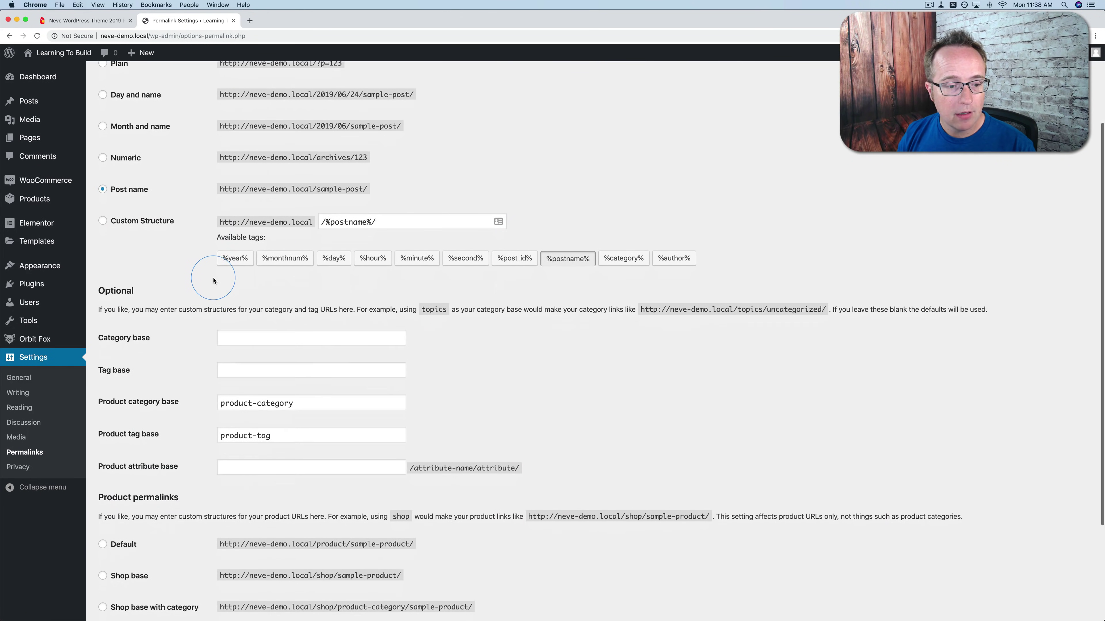
scroll(213, 281, "down", 2)
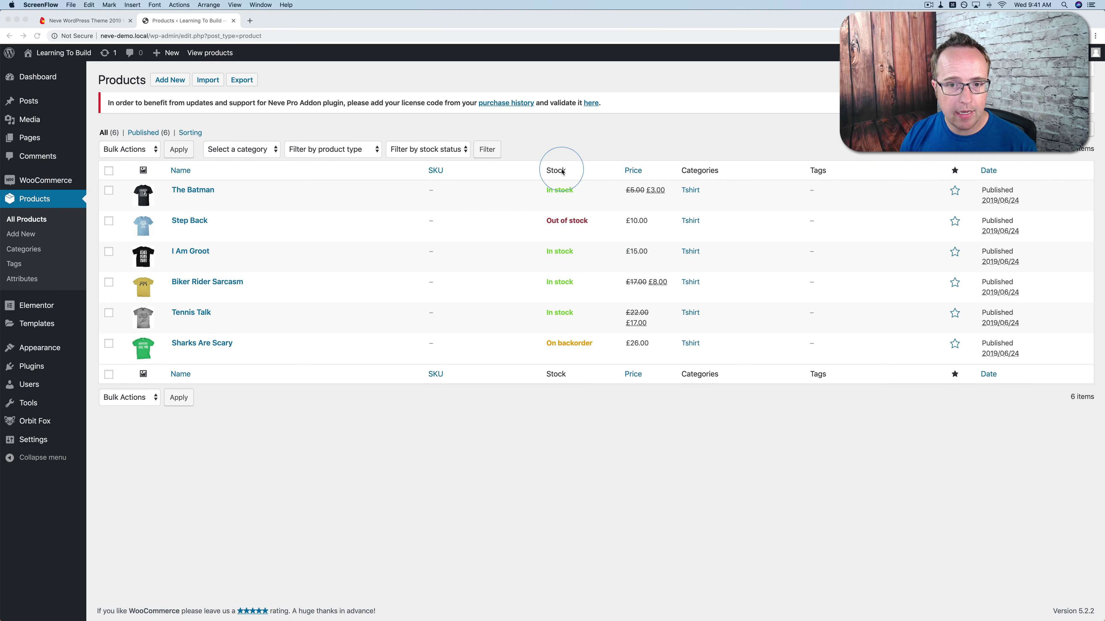
- Go from Neve Options to the theme Customizer and look over its WooCommerce section
left_click(151, 452)
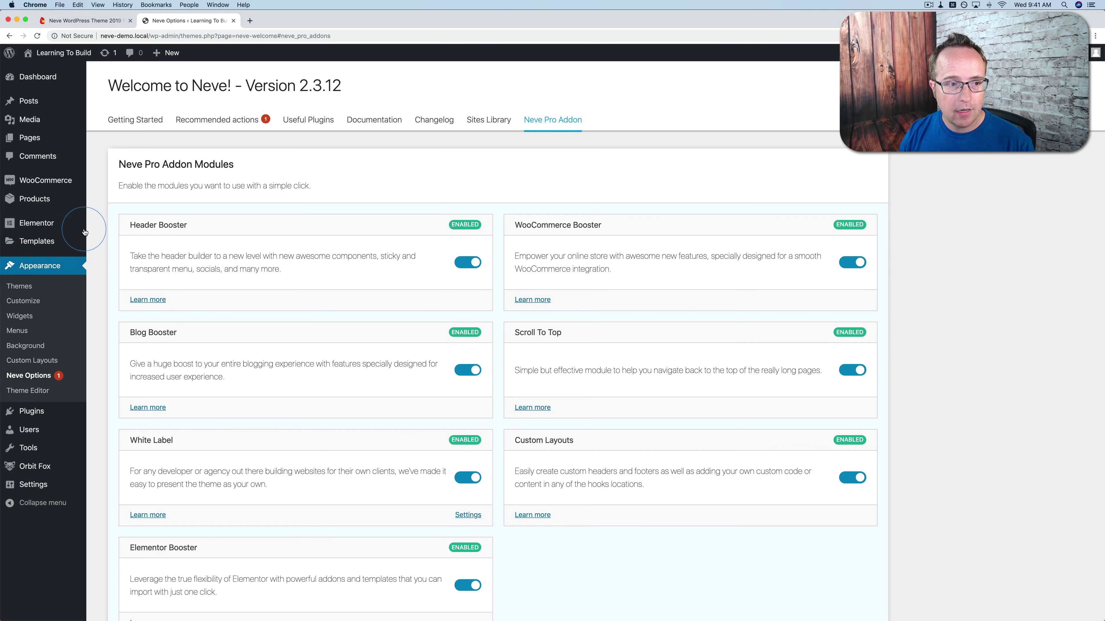
left_click(25, 304)
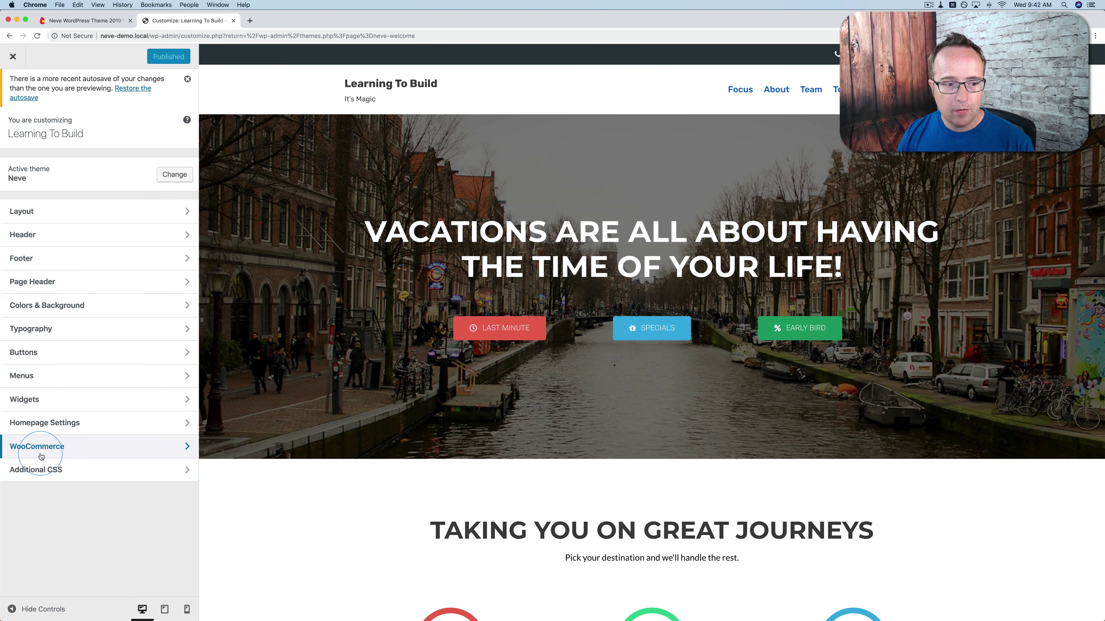
left_click(55, 448)
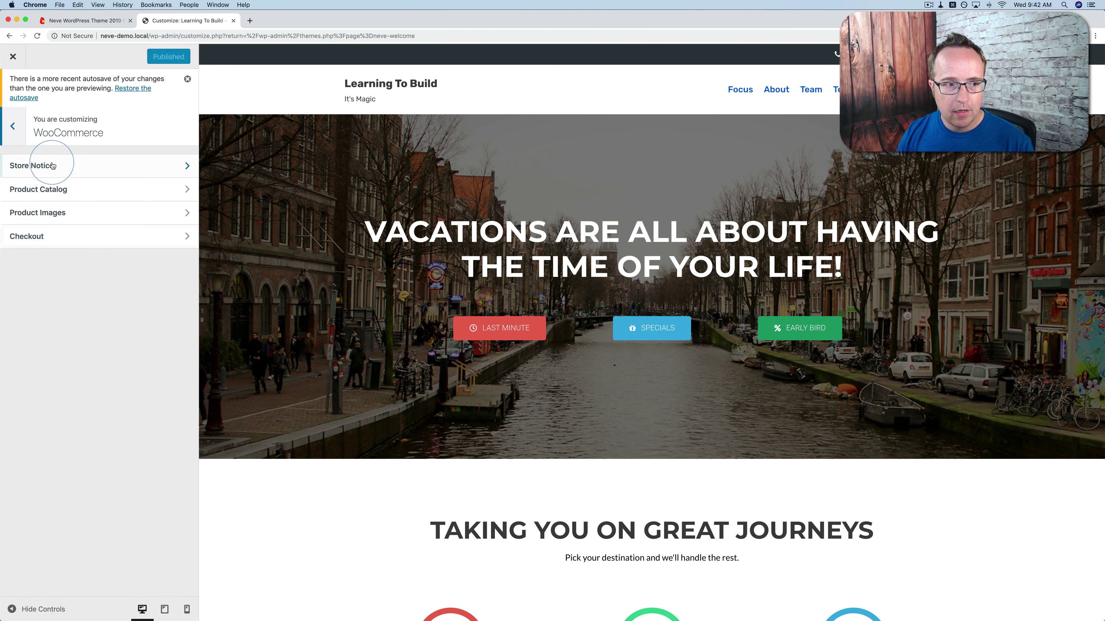
left_click(13, 128)
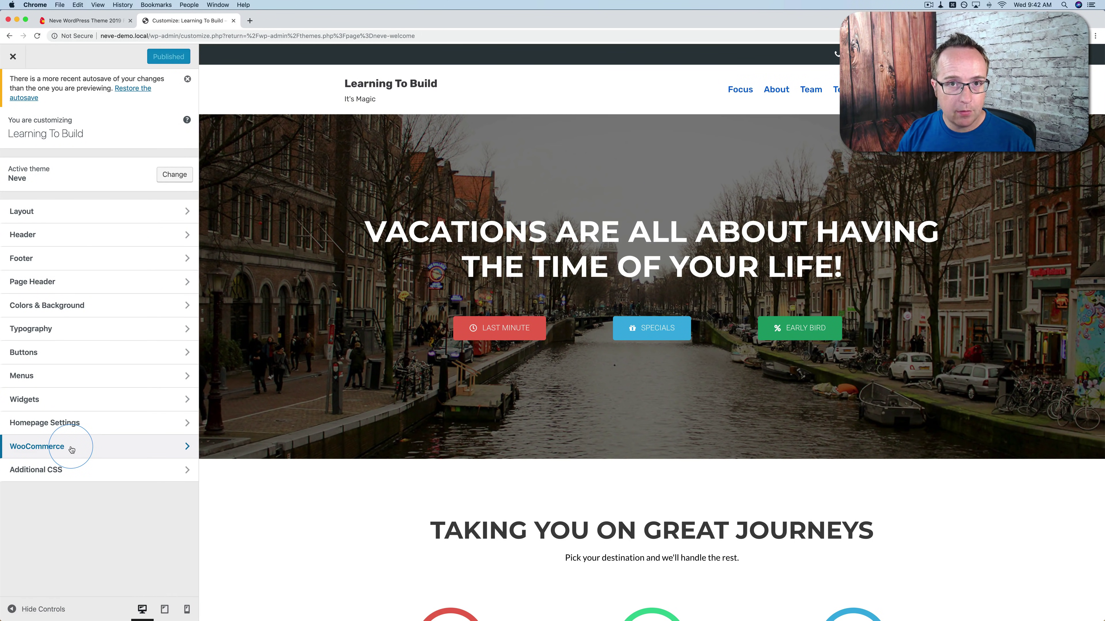
- Load the shop page in the Customizer preview through the Specials link and set the Shop layout to 3 products per row
left_click(78, 214)
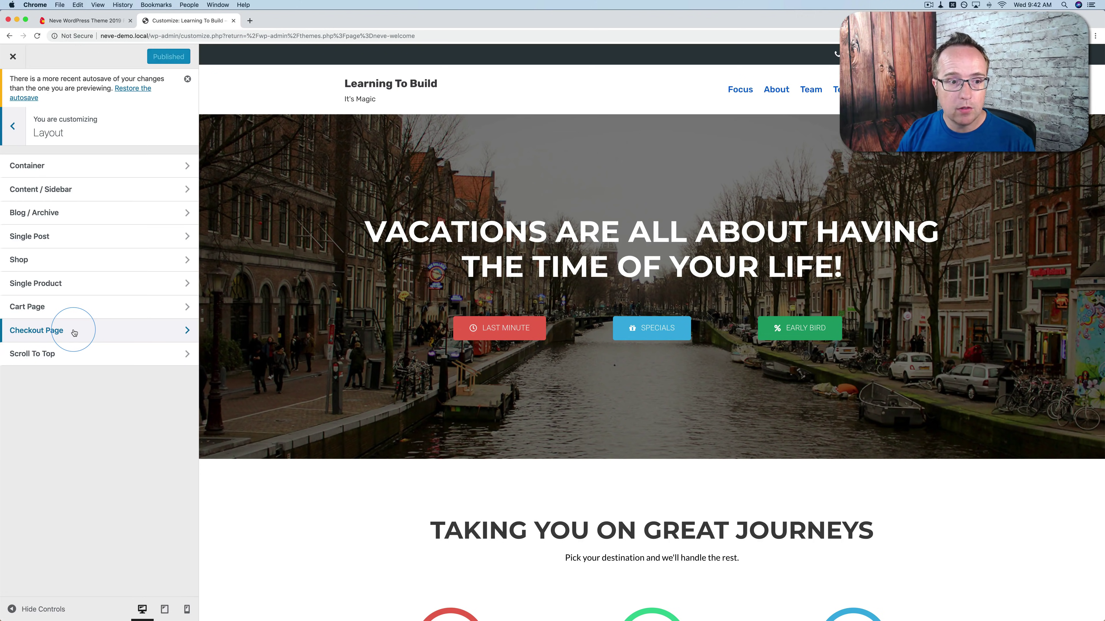
left_click(653, 327)
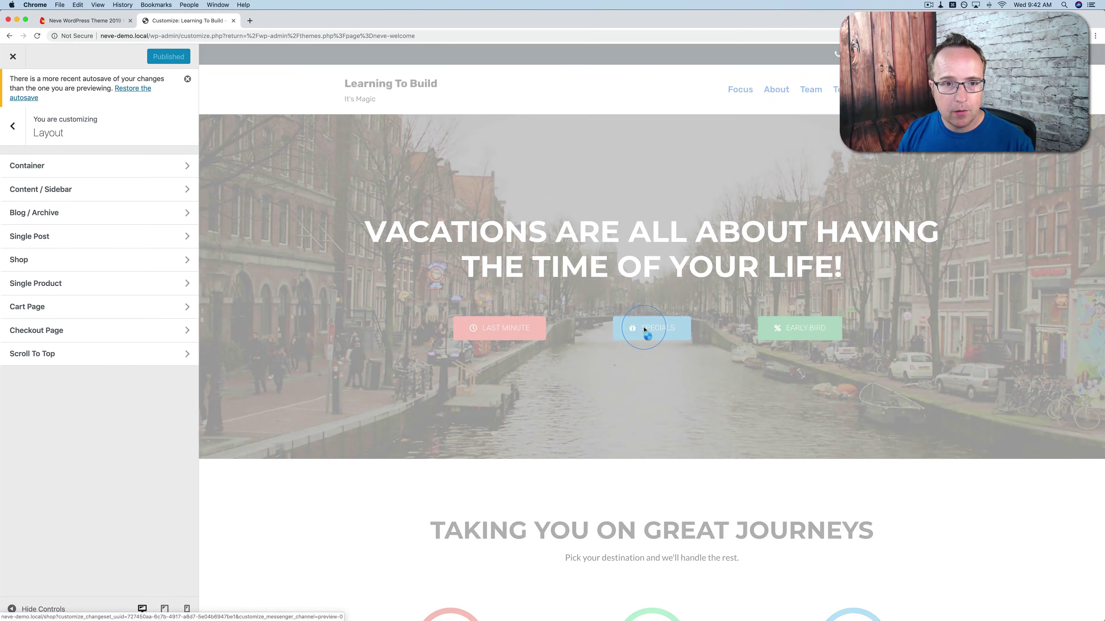
left_click(644, 329)
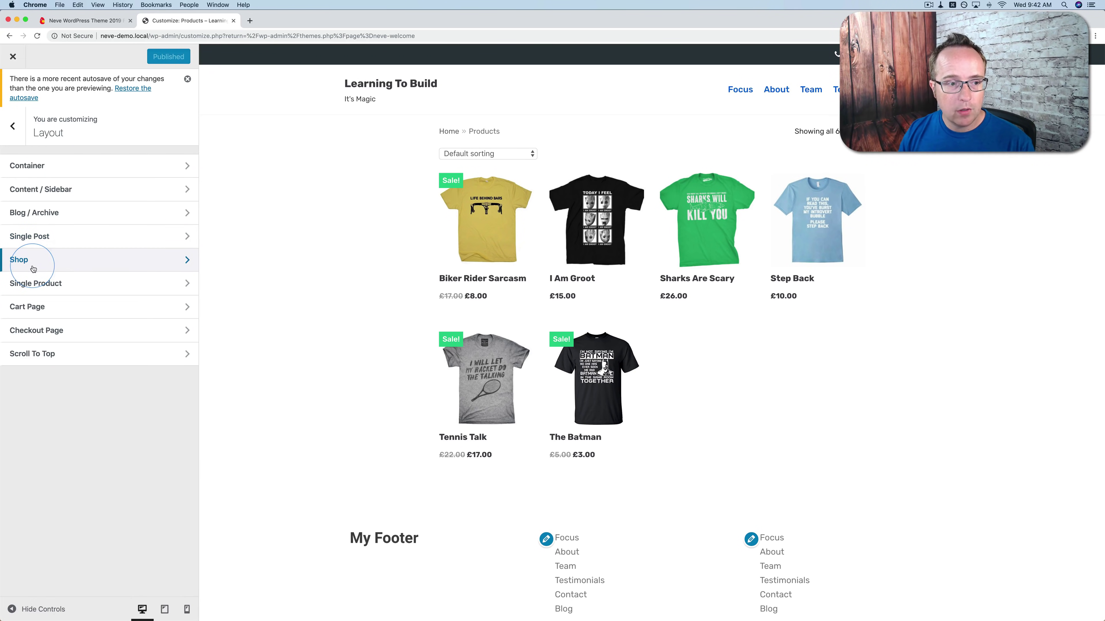
left_click(72, 266)
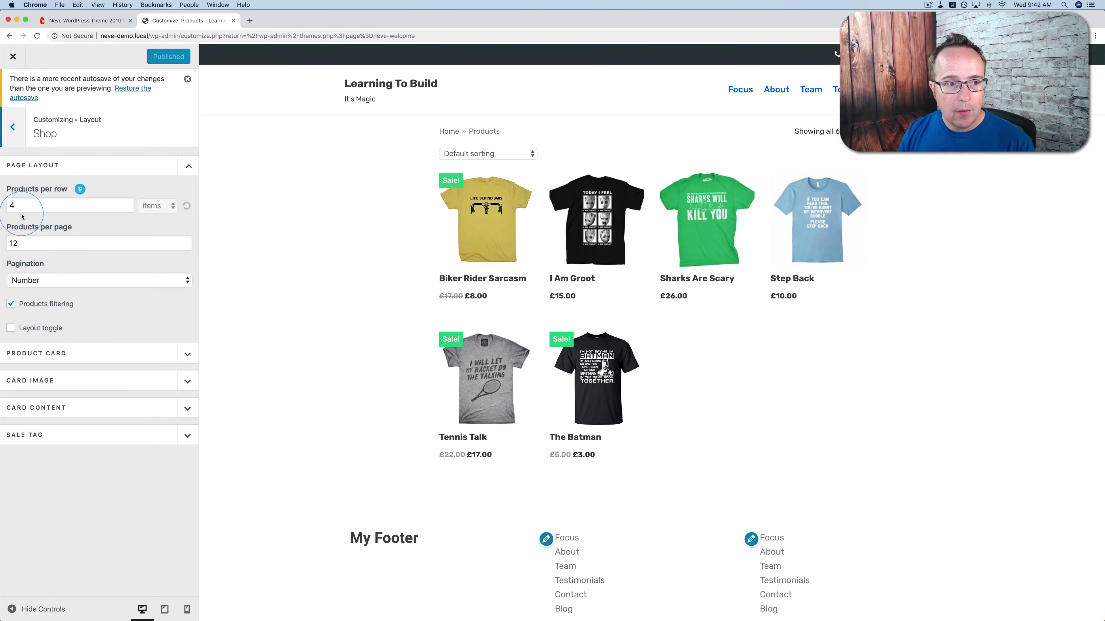
left_click(86, 205)
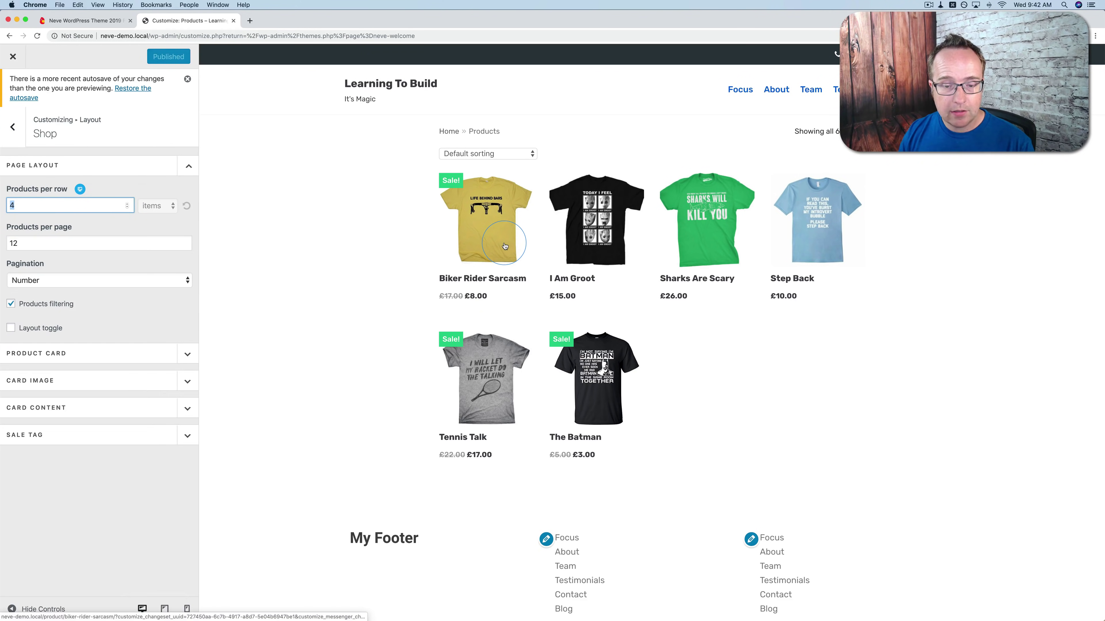
type("3")
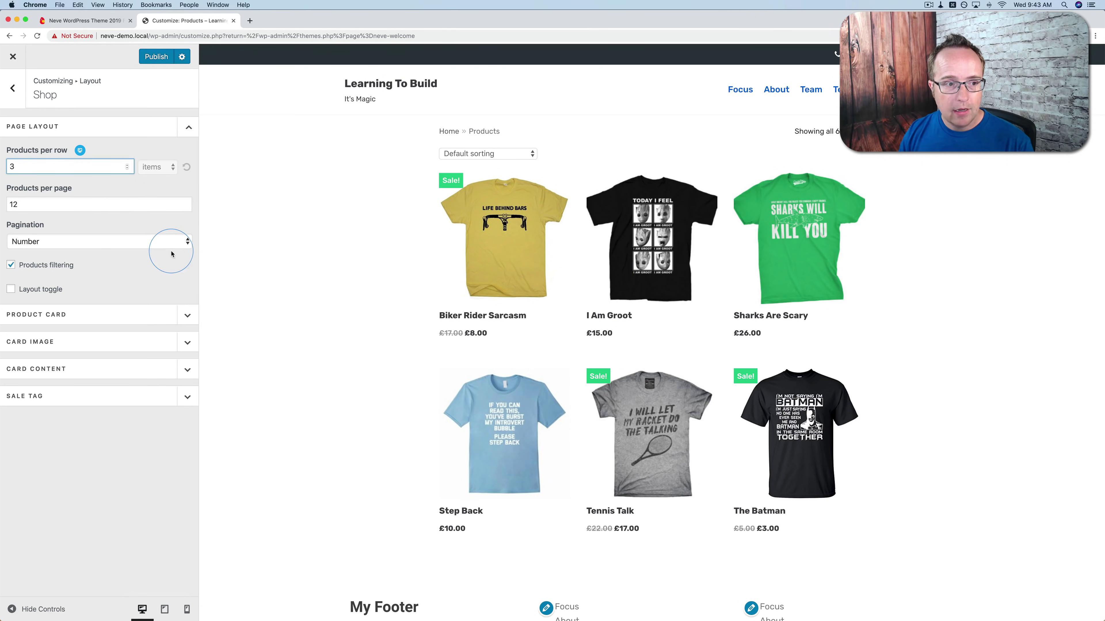
- Try 3 products per page on the shop and set the value back to 12
left_click(29, 204)
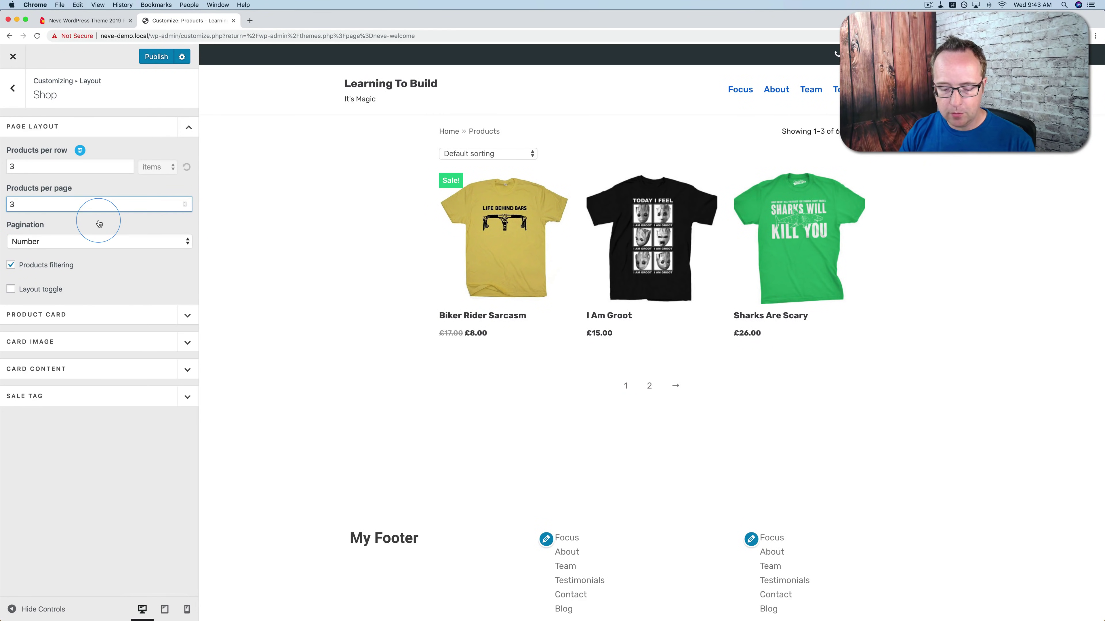
key("BackSpace")
type("12")
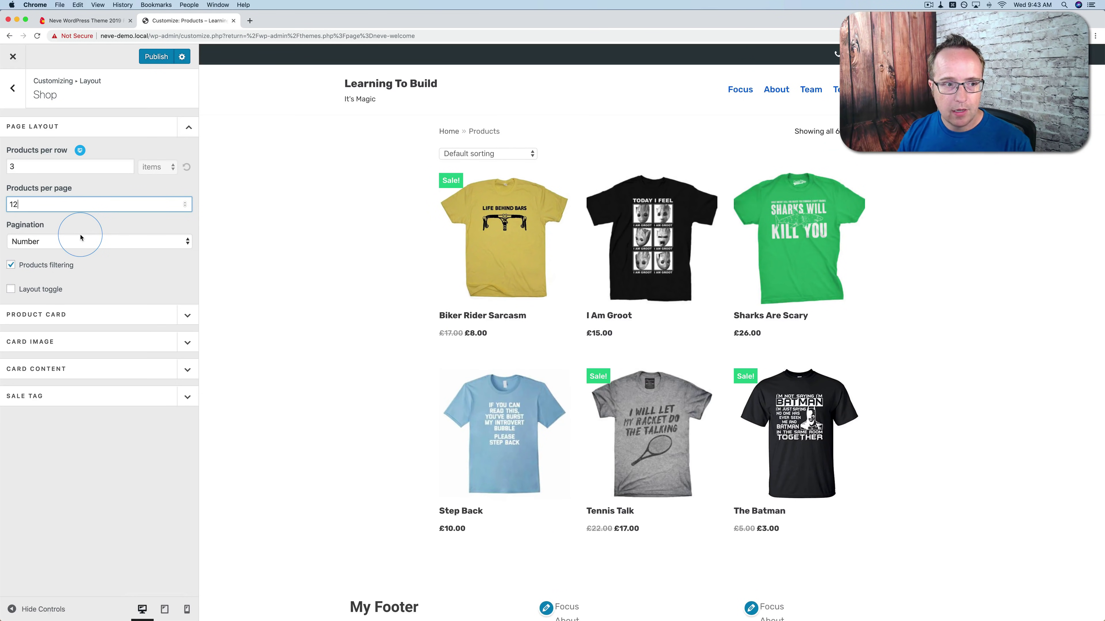
- Set the shop to 3 products per page with Infinite Scroll pagination and test it in the preview
left_click(64, 246)
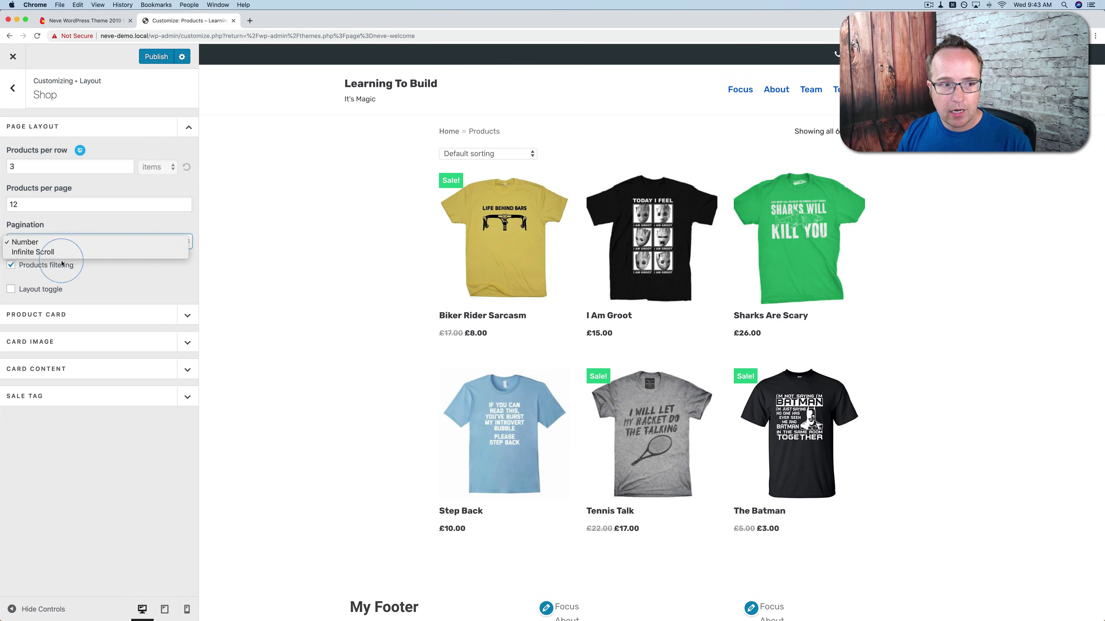
left_click(67, 245)
left_click(39, 206)
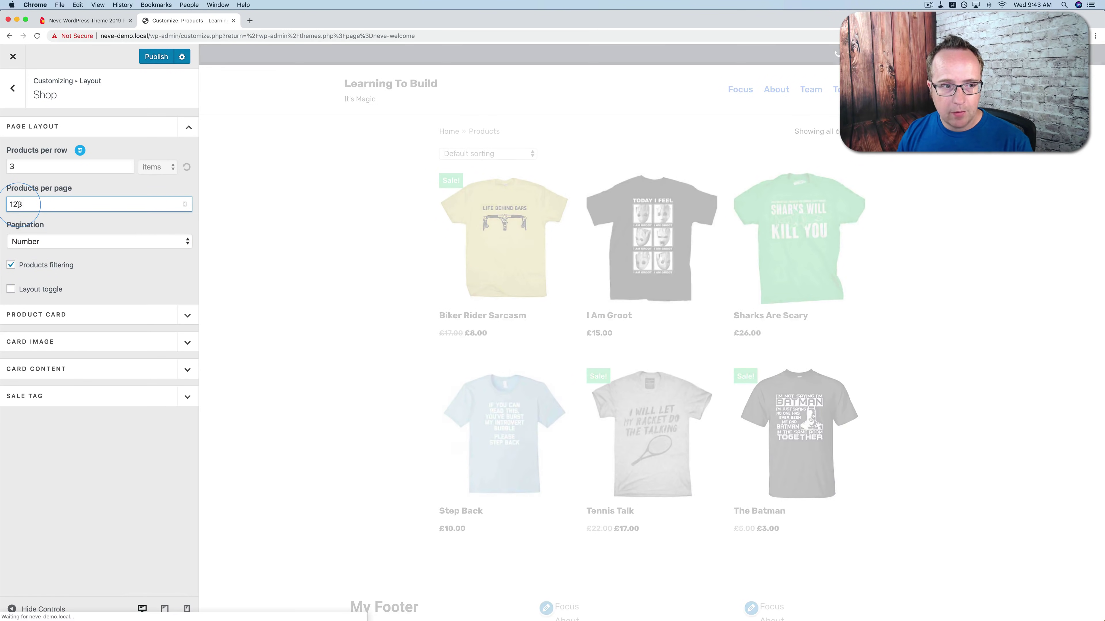
key("BackSpace")
key("BackSpace")
type("3")
left_click(81, 241)
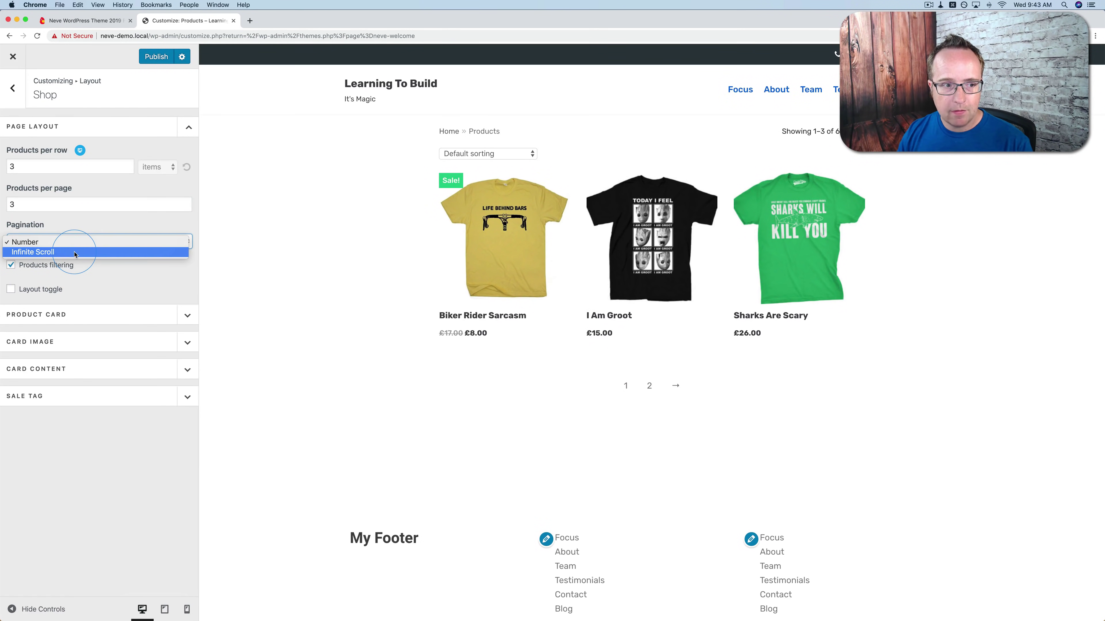
left_click(77, 250)
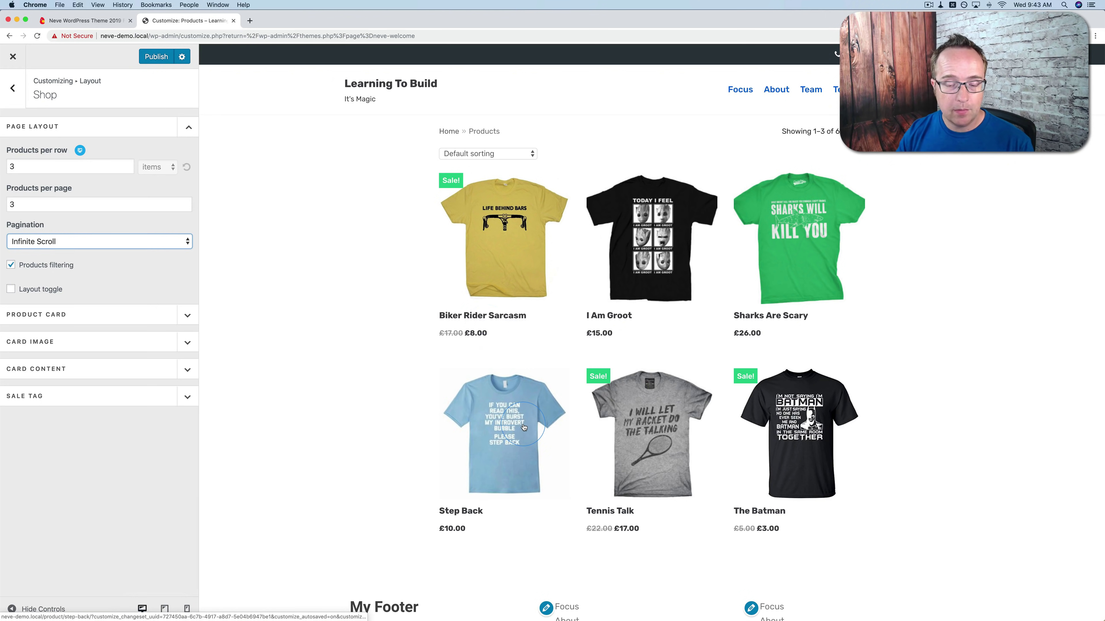
scroll(522, 380, "down", 2)
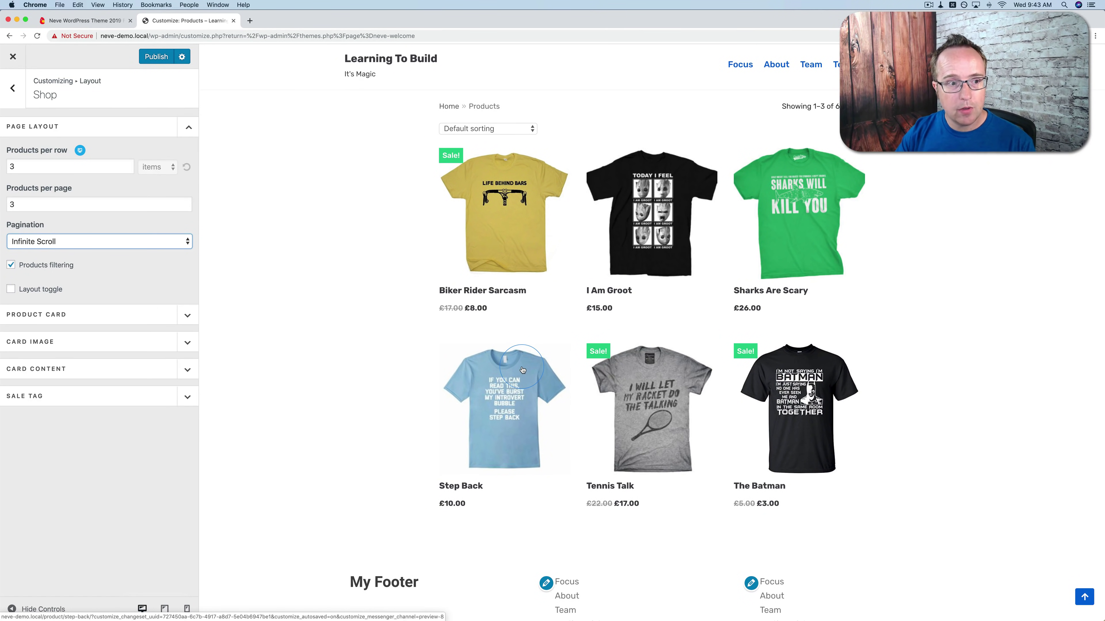
- Return the shop pagination to Number and set products per page to 12
left_click(26, 242)
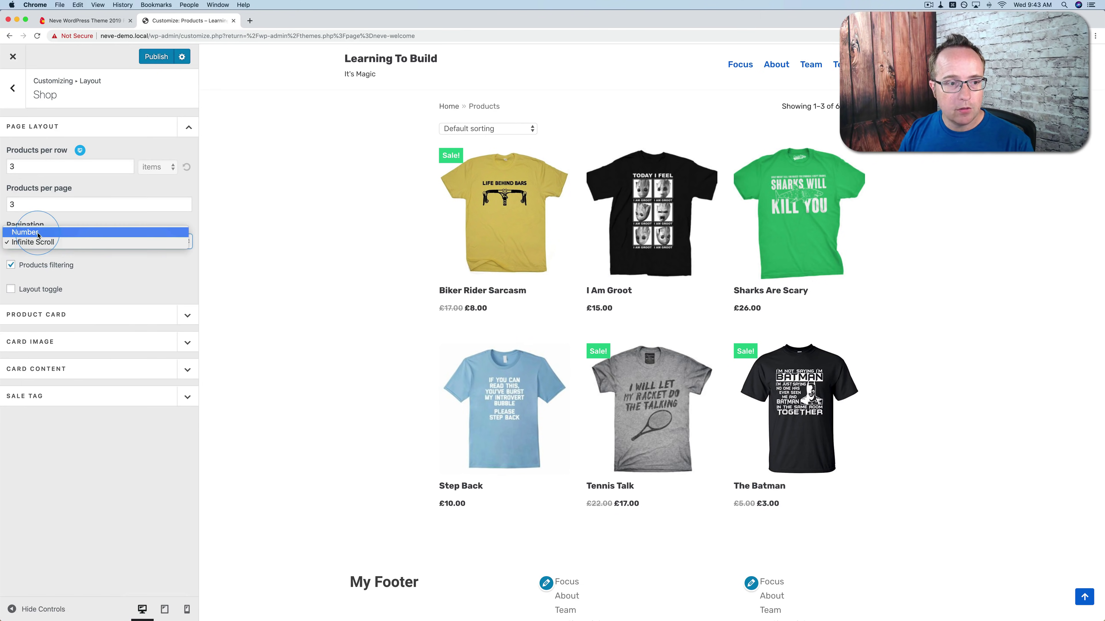
left_click(24, 222)
double_click(36, 207)
type("12")
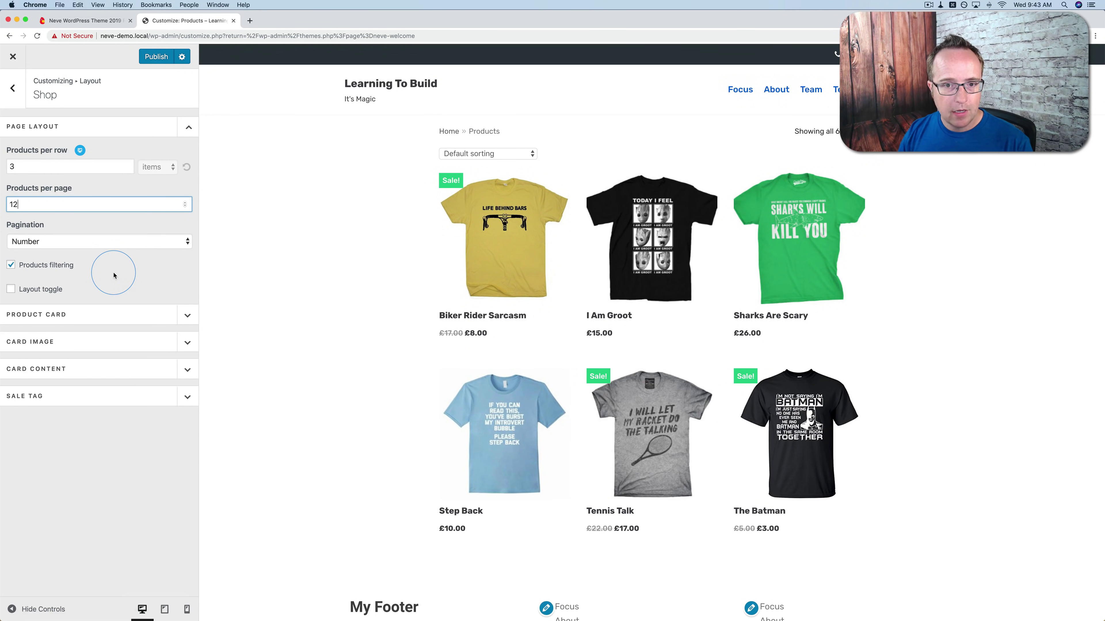
- Switch products filtering off and on again, and sort the shop preview by price from low to high
left_click(11, 267)
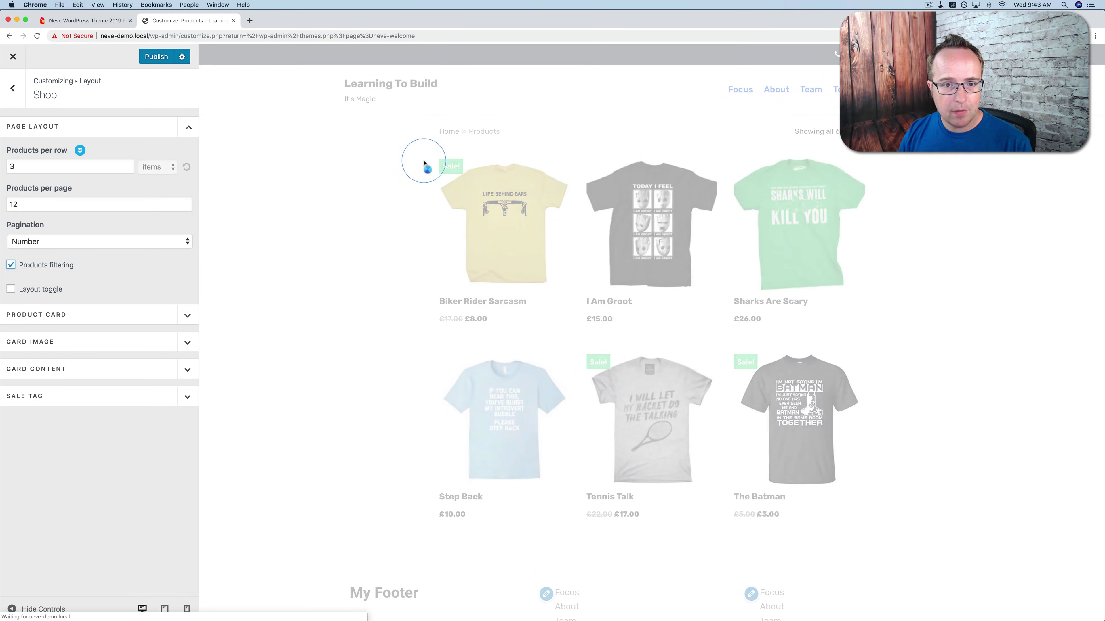
left_click(522, 154)
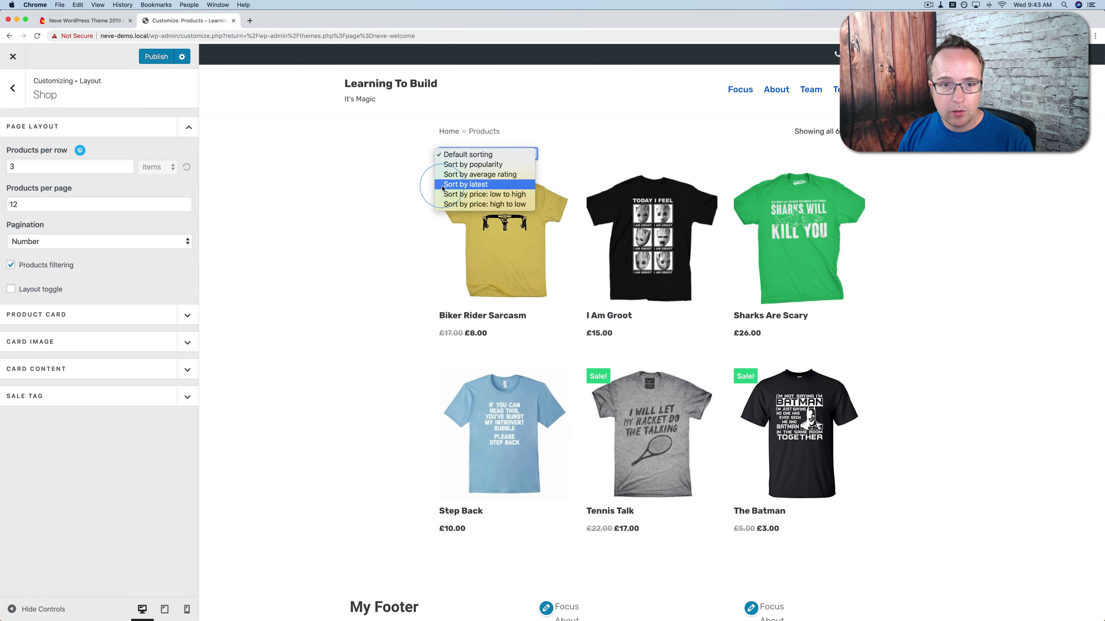
left_click(497, 195)
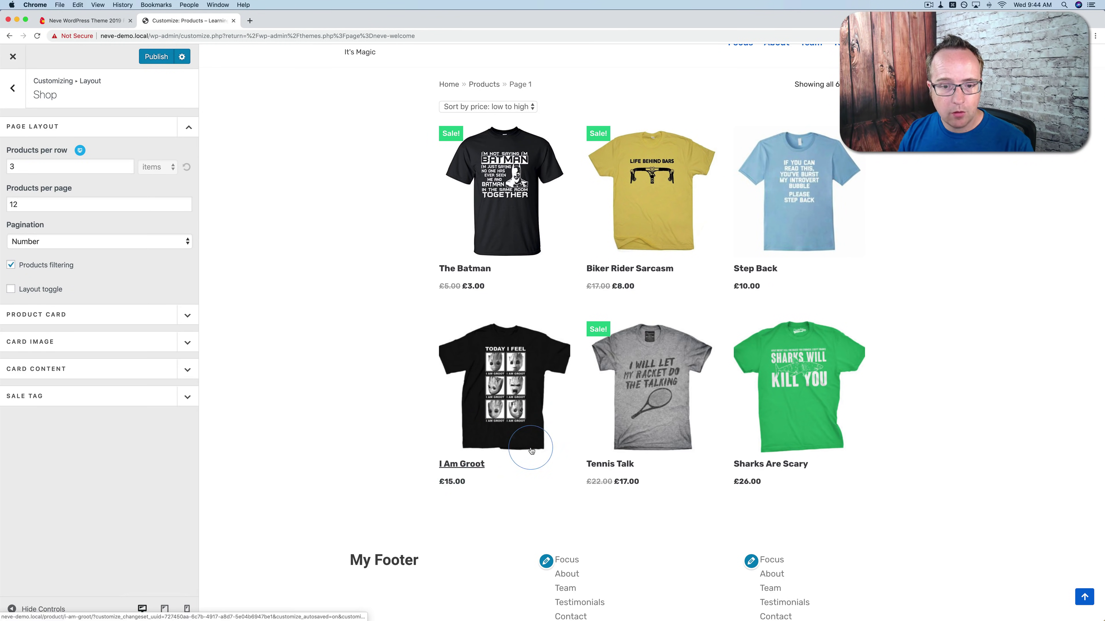
double_click(635, 287)
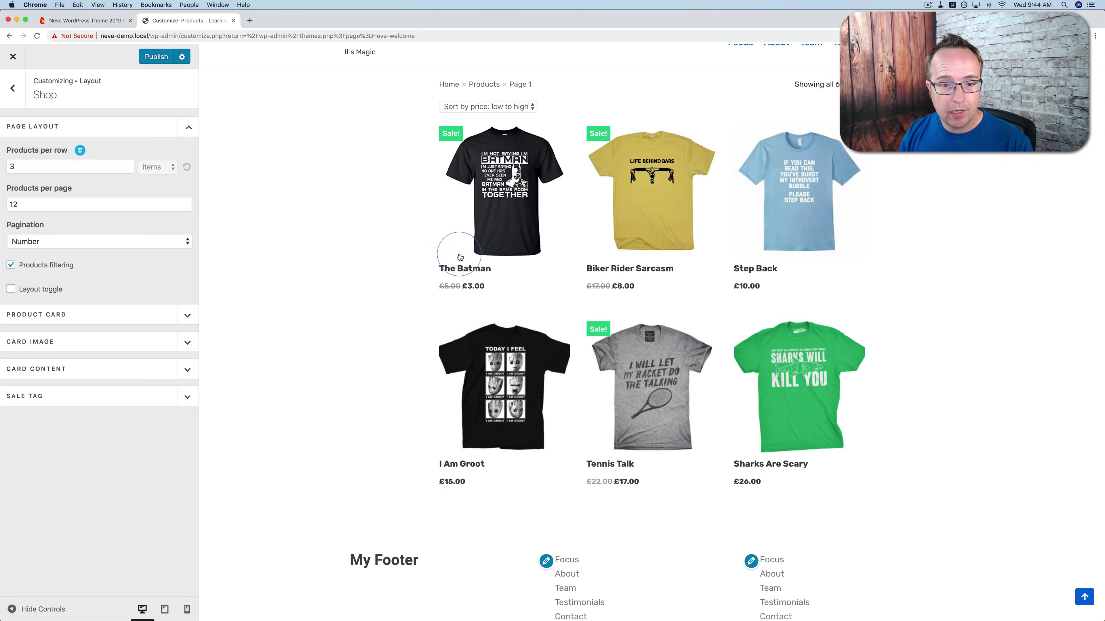
- Enable the shop's layout toggle and preview the products in list view and again in grid view
scroll(355, 272, "up", 2)
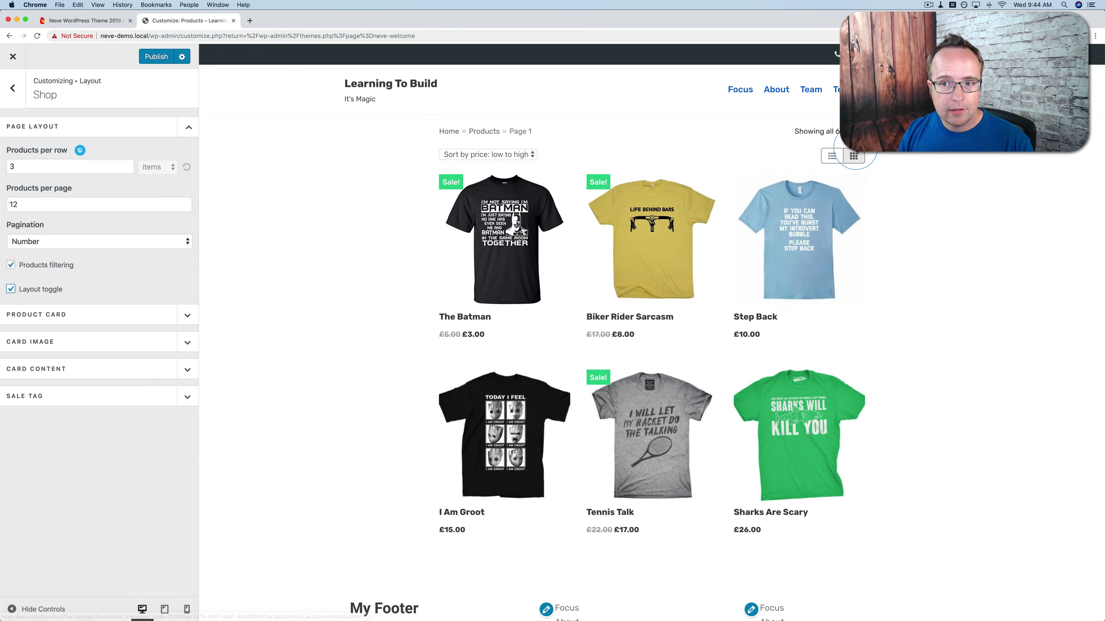
left_click(852, 157)
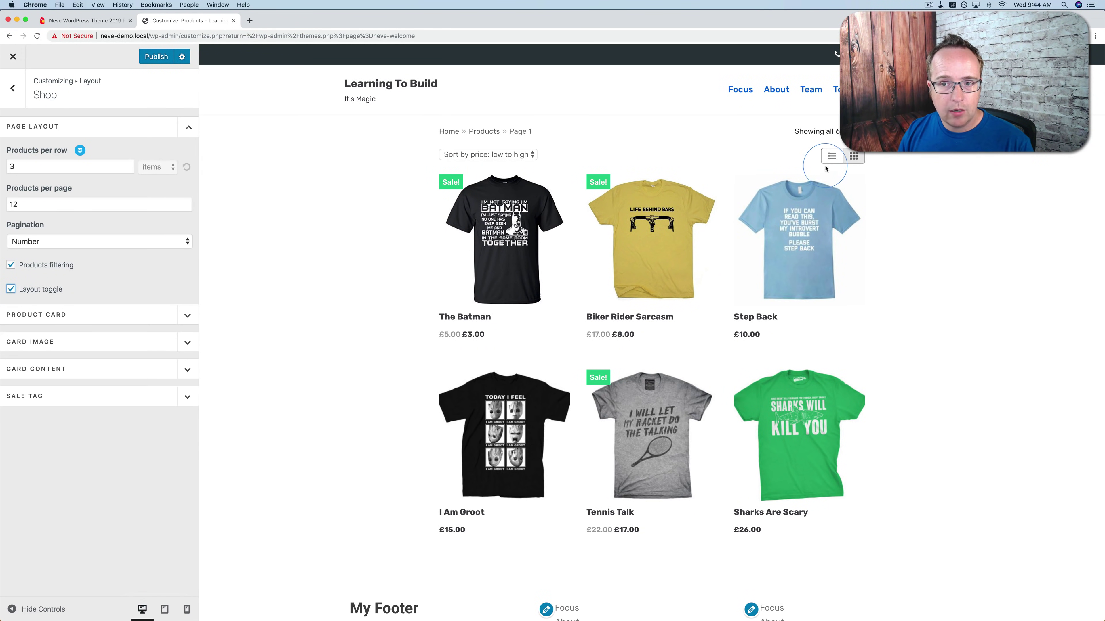
left_click(831, 158)
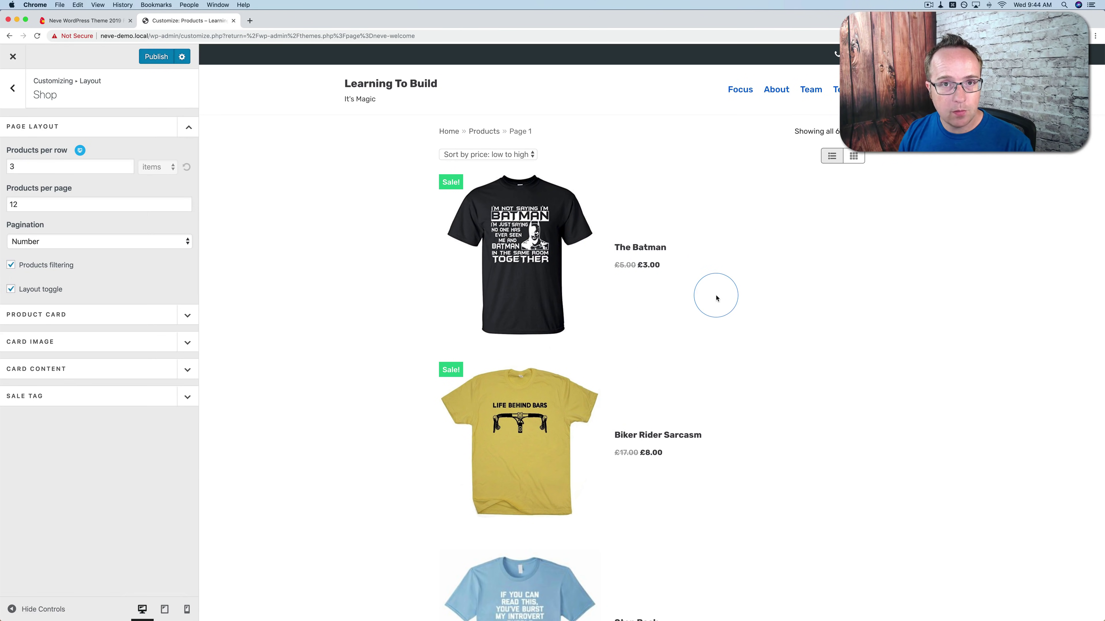
left_click(853, 163)
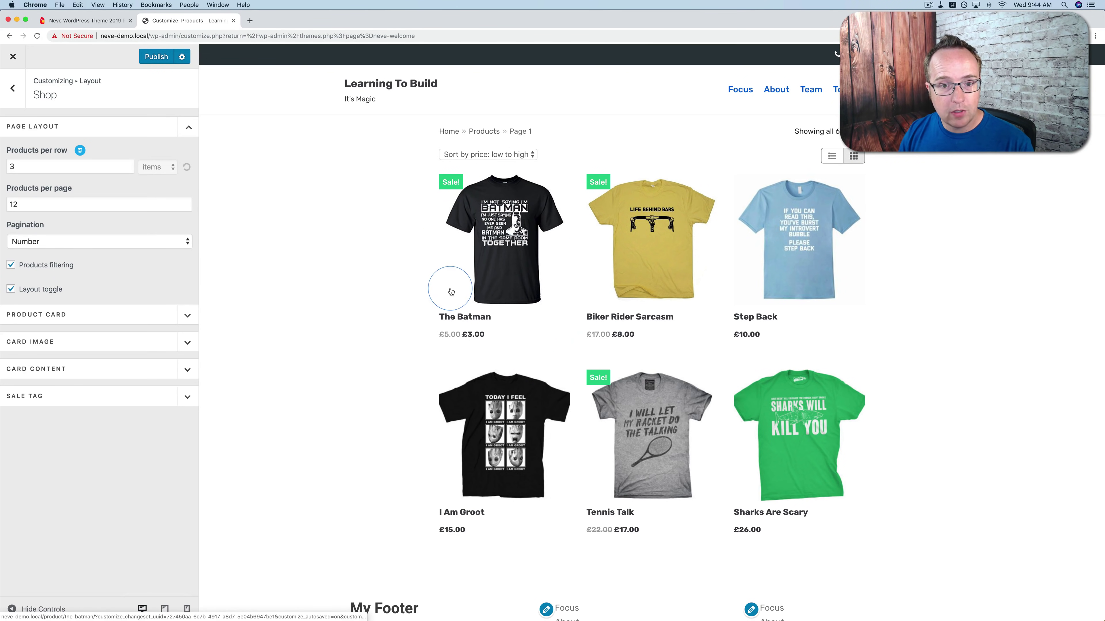
- Try increasing the product card box shadow up to 19 px and return it to 0
left_click(186, 316)
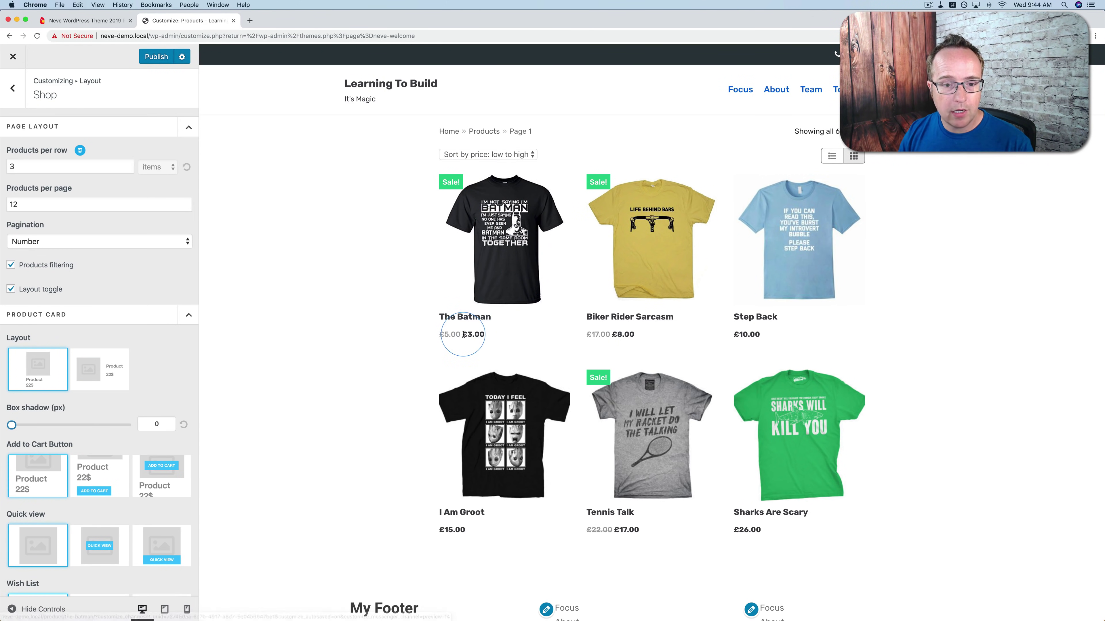
scroll(174, 359, "down", 5)
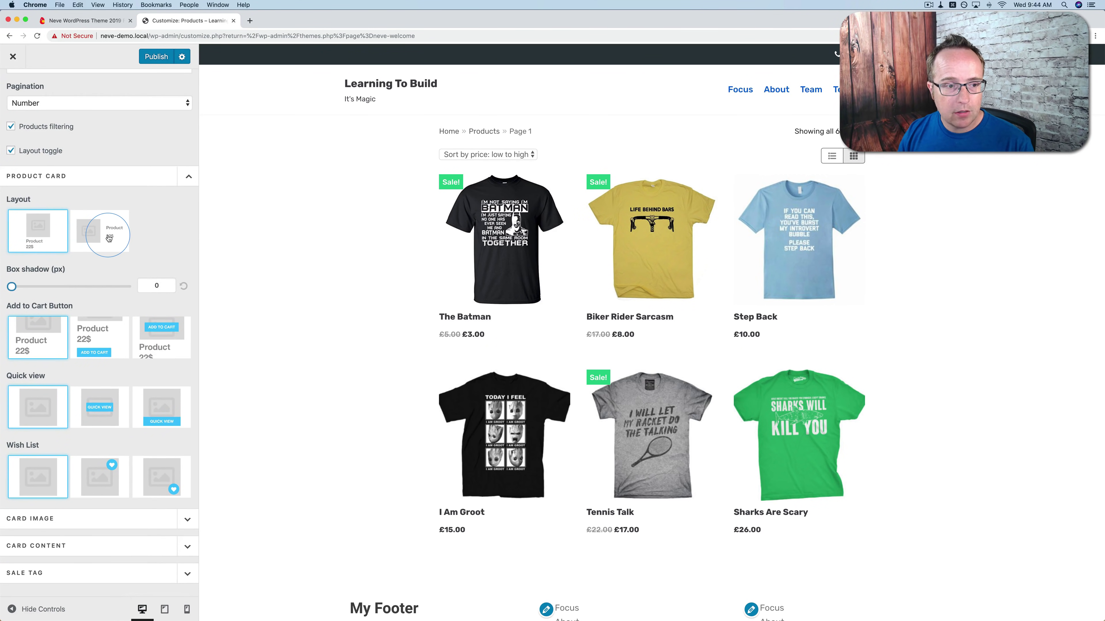
left_click_drag(14, 288, 23, 288)
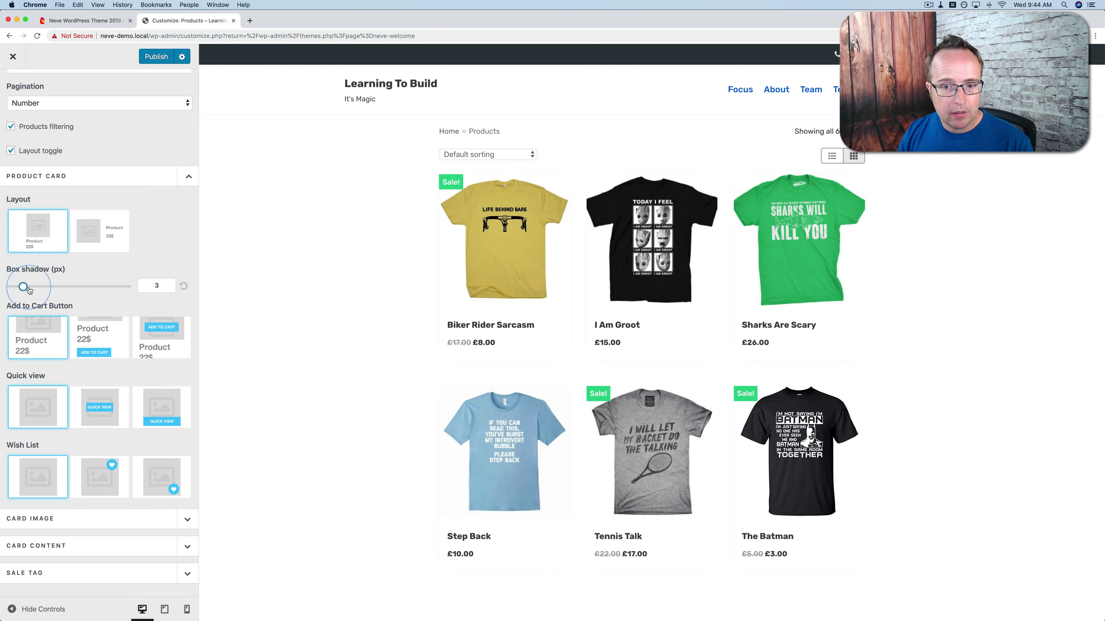
left_click_drag(38, 288, 73, 289)
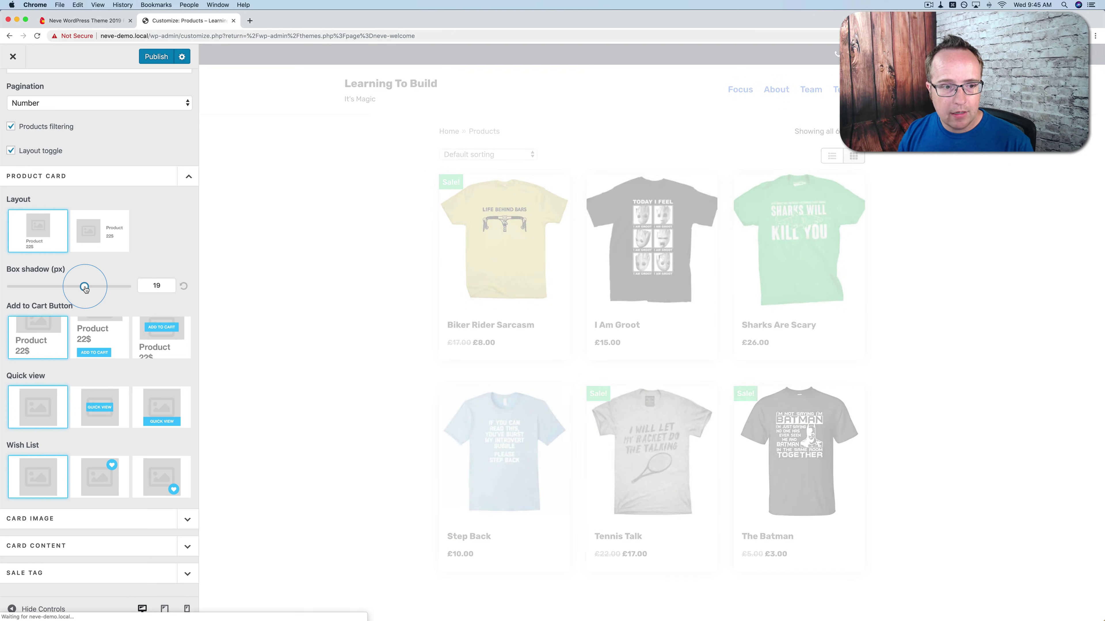
left_click_drag(84, 294, 12, 289)
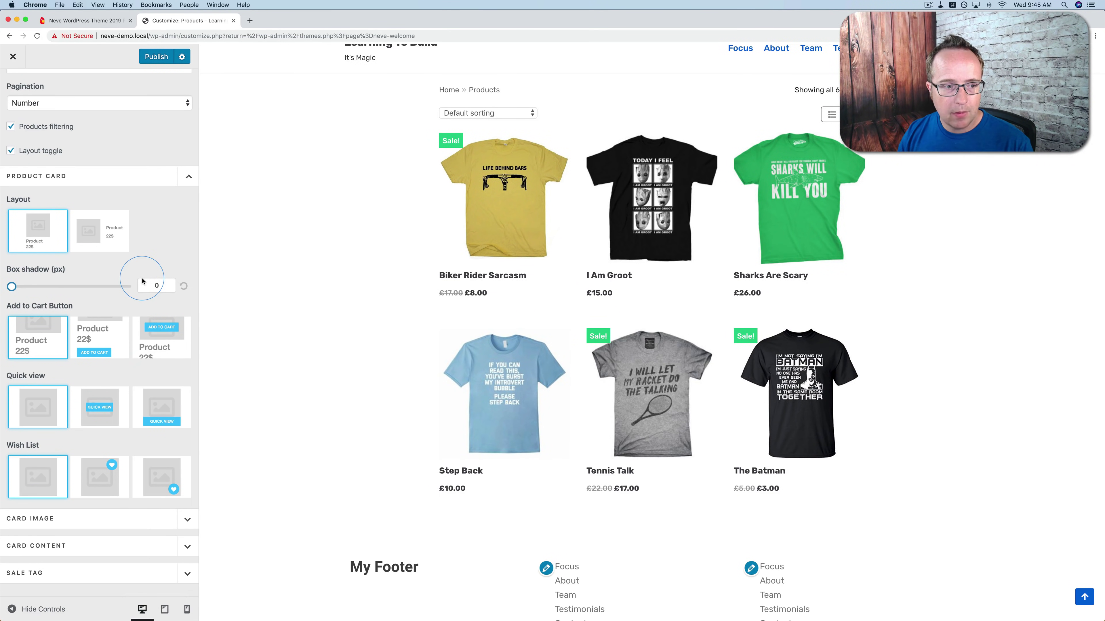
- Preview the Add to Cart button below the product details and over the image, keeping the placement below the details
left_click(93, 346)
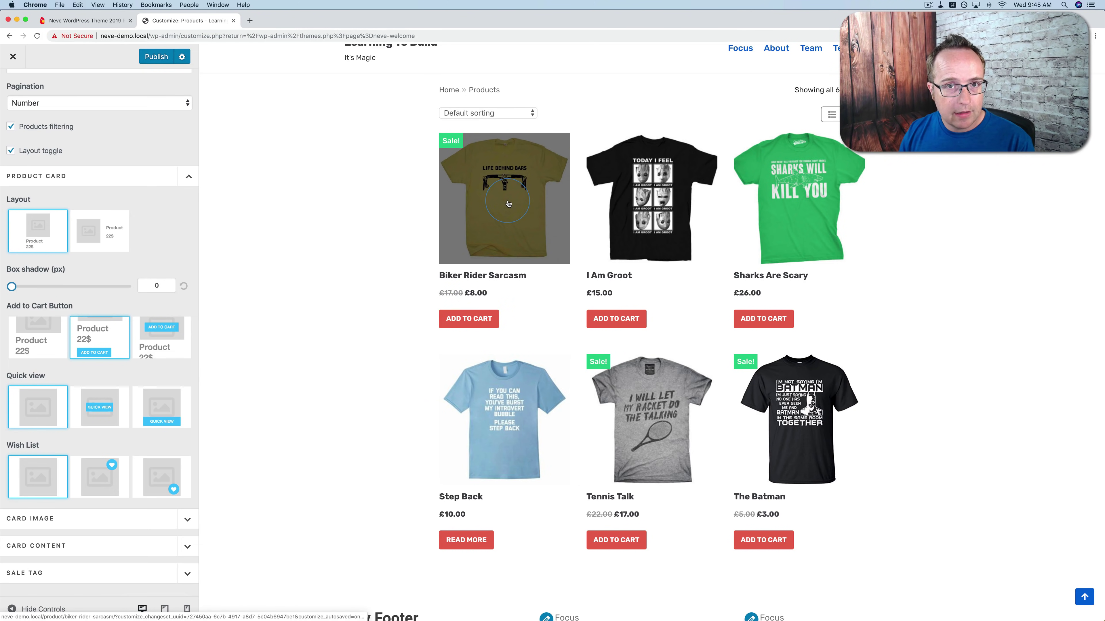
left_click(166, 344)
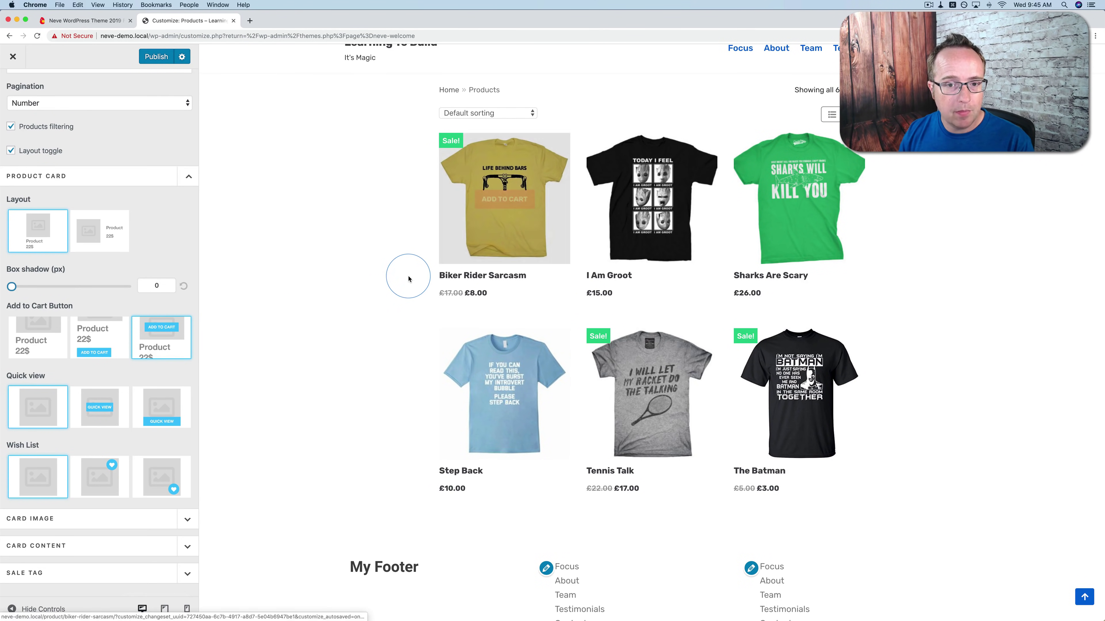
left_click(88, 338)
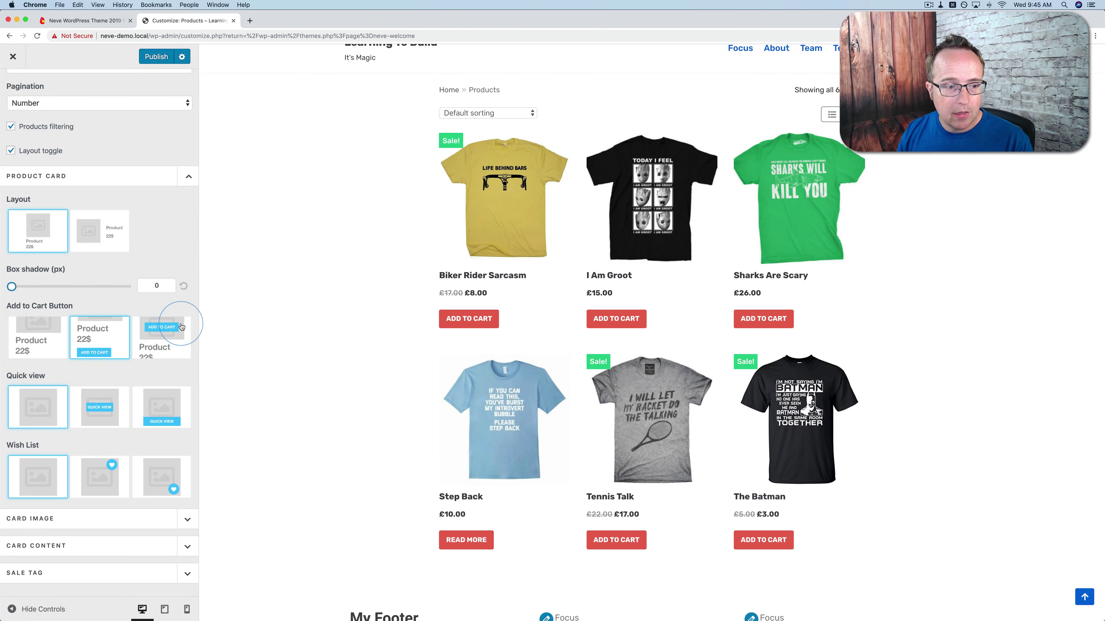
- Enable the quick view button in the middle of product images and test the Biker Rider Sarcasm quick view popup
left_click(100, 407)
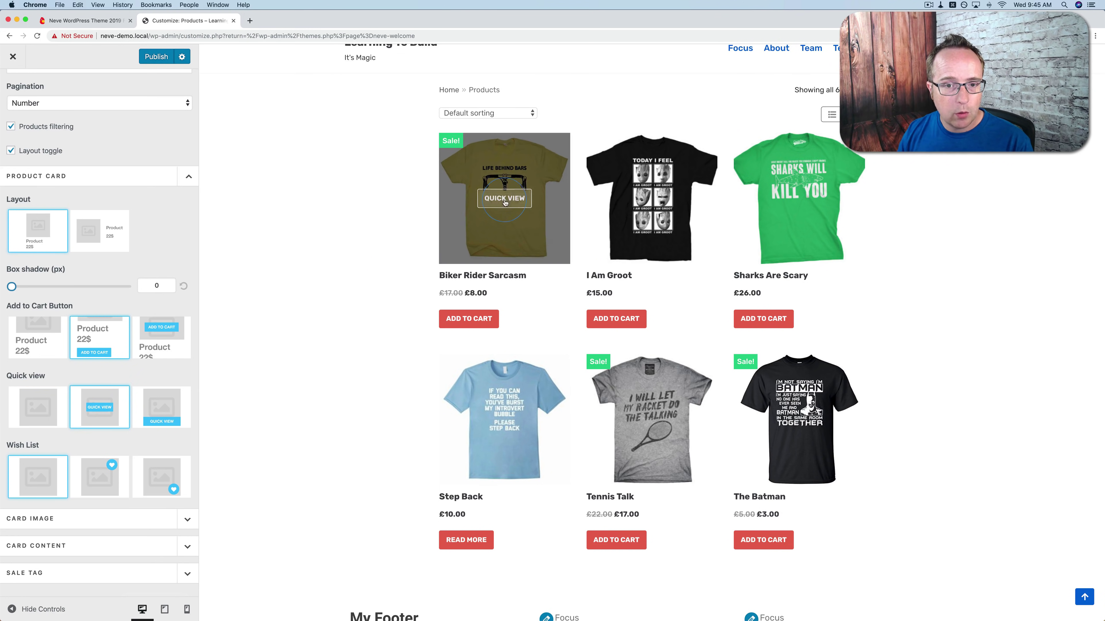
mouse_move(506, 213)
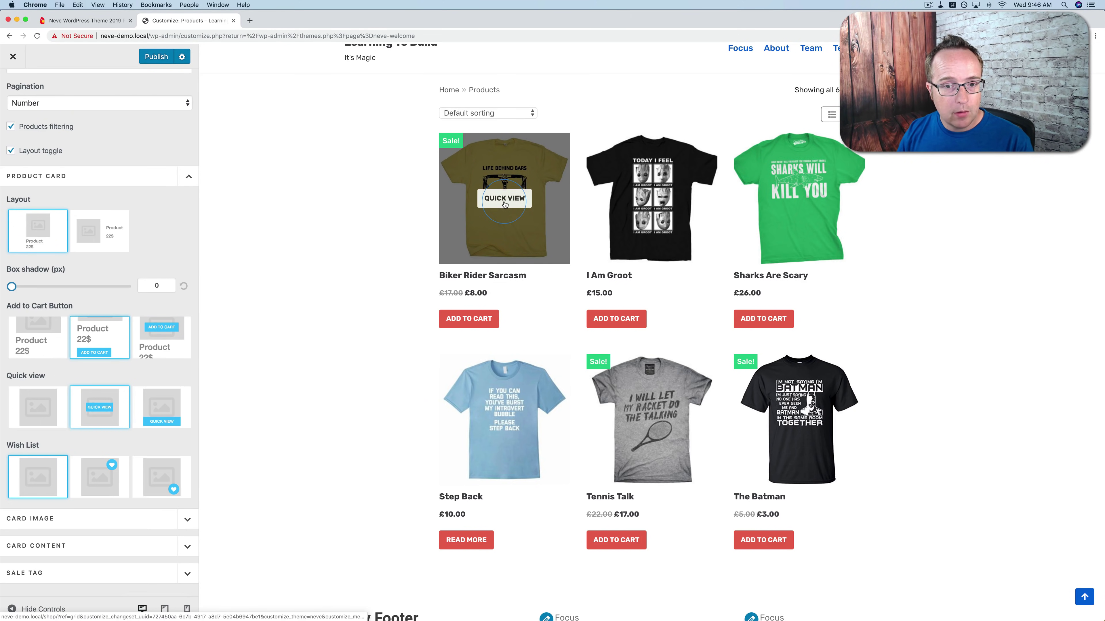
left_click(505, 201)
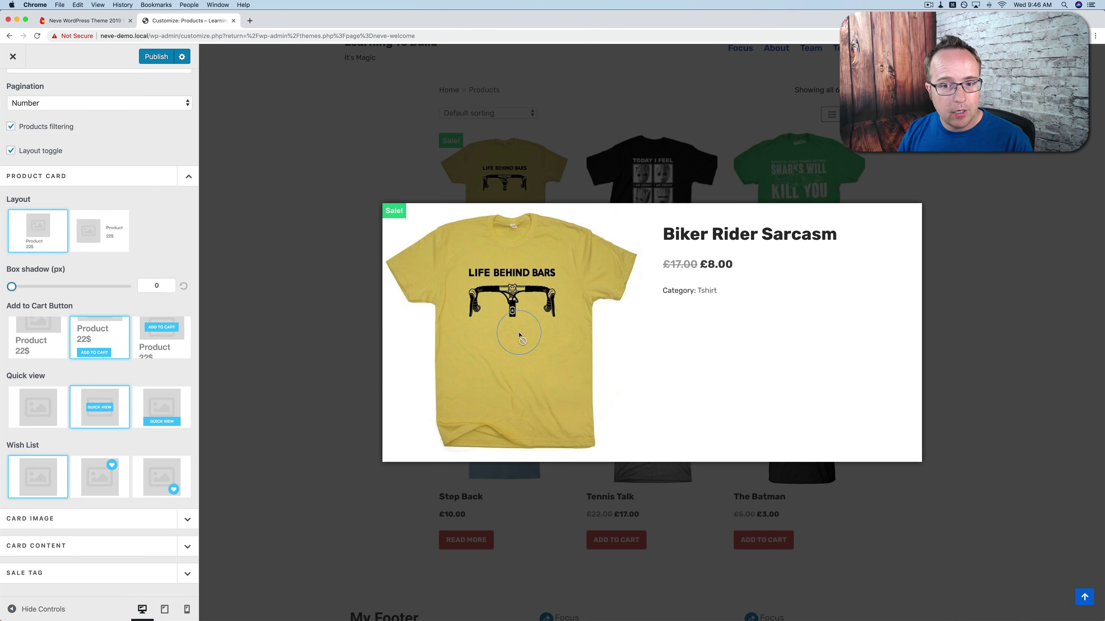
left_click(302, 382)
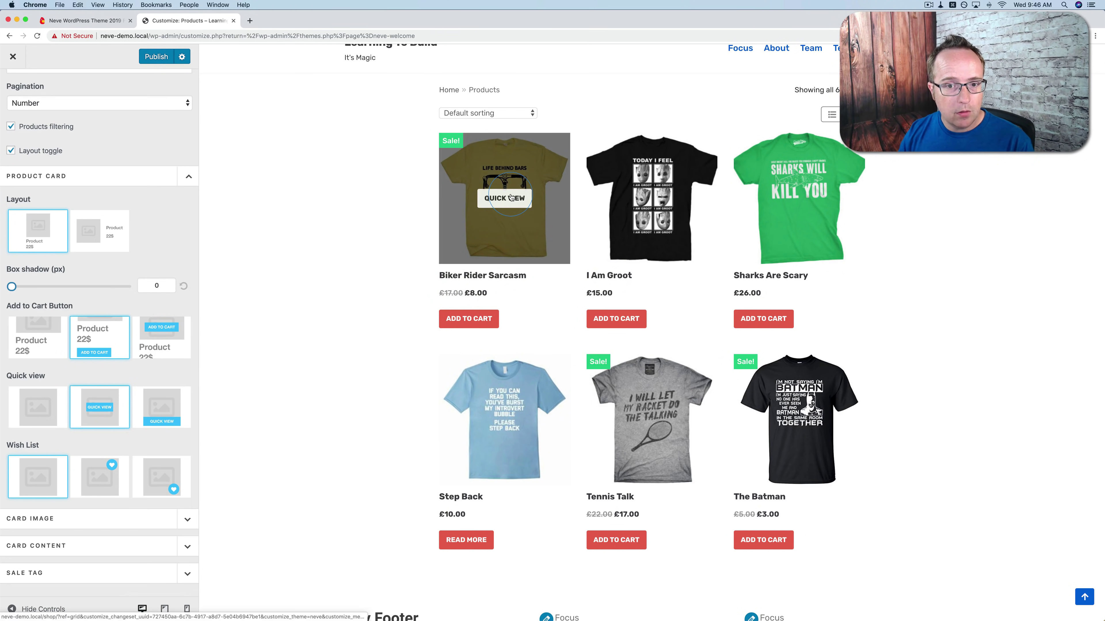
left_click(502, 197)
left_click(346, 306)
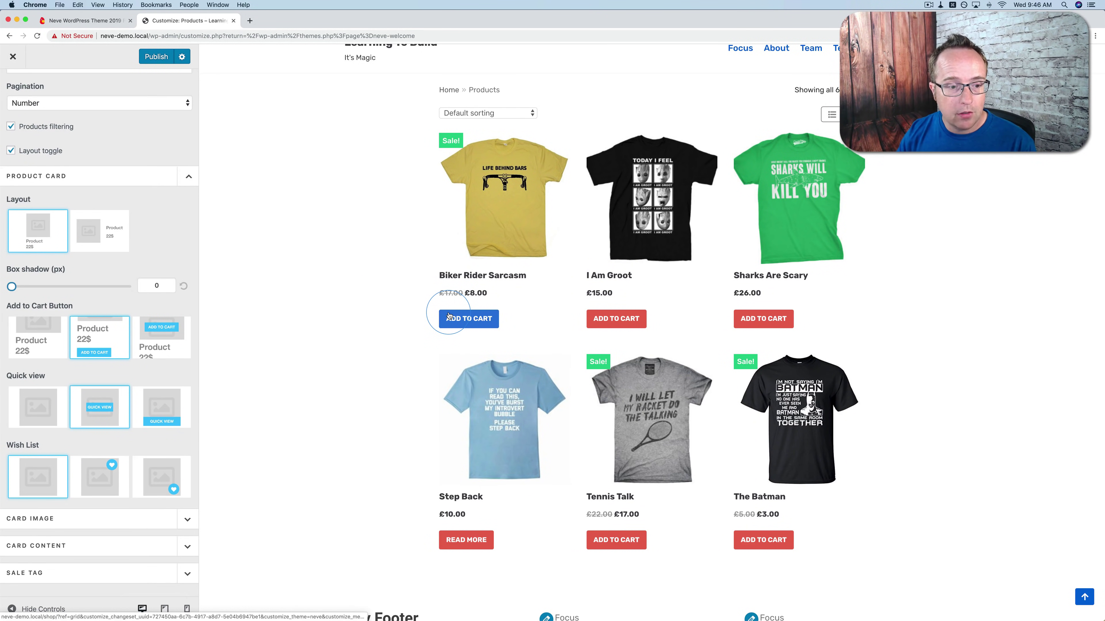
- Try quick view along the image's lower edge and Add to Cart over the image, restoring each to its previous placement
left_click(172, 408)
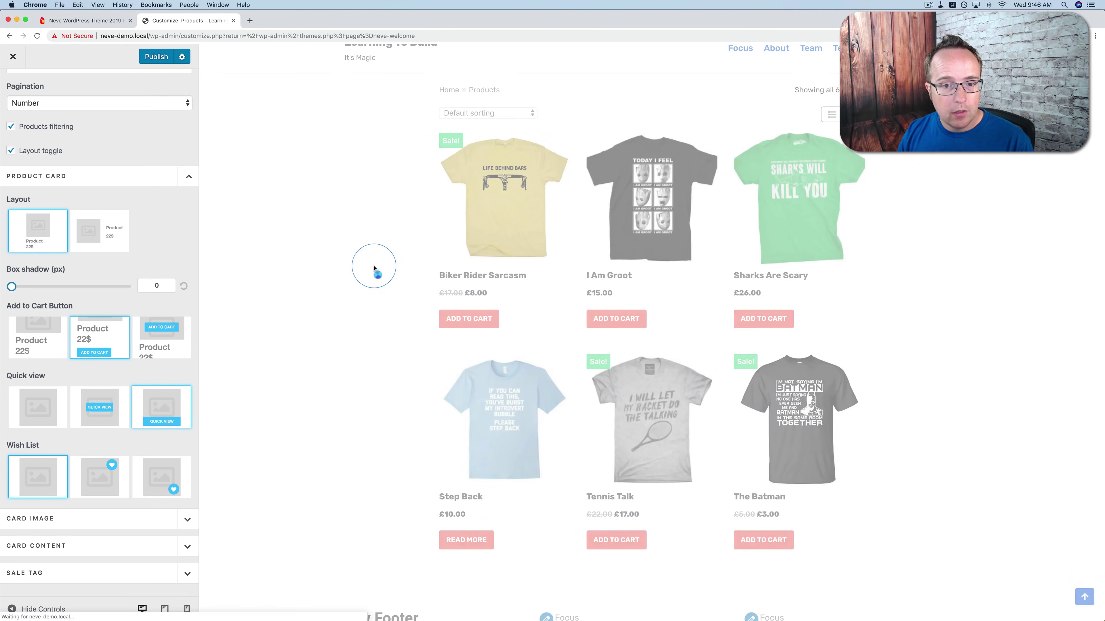
mouse_move(479, 219)
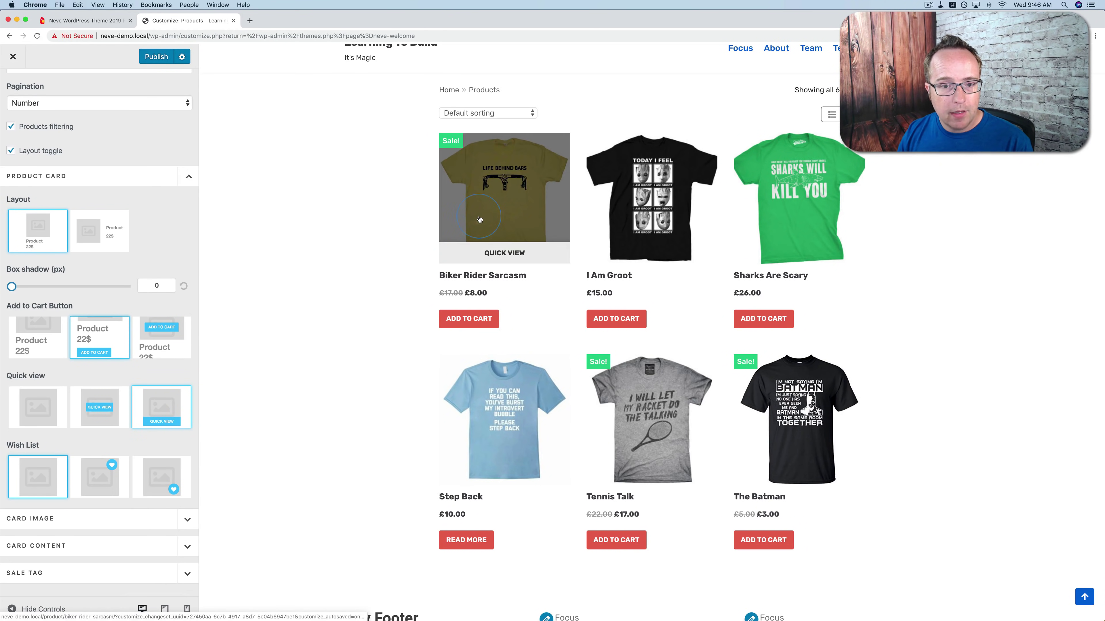
left_click(108, 407)
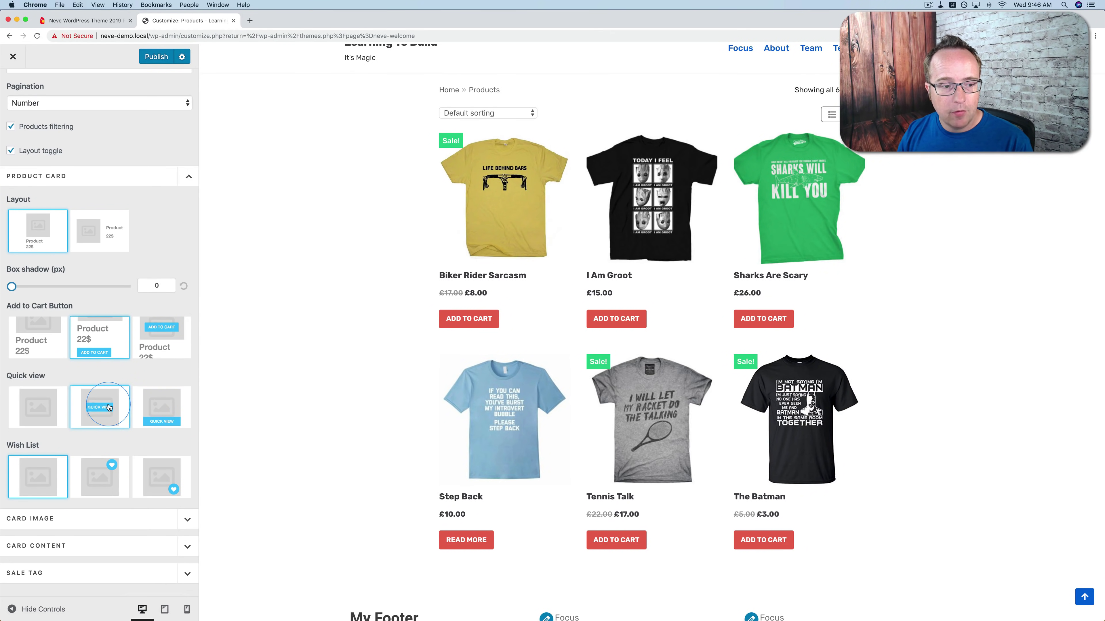
mouse_move(425, 253)
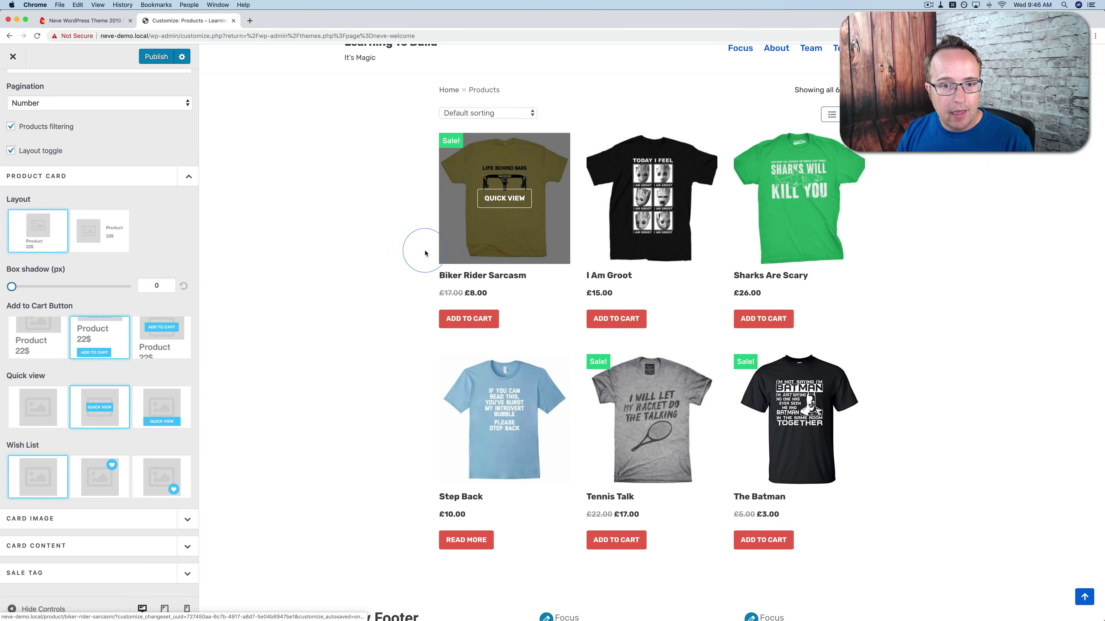
left_click(174, 337)
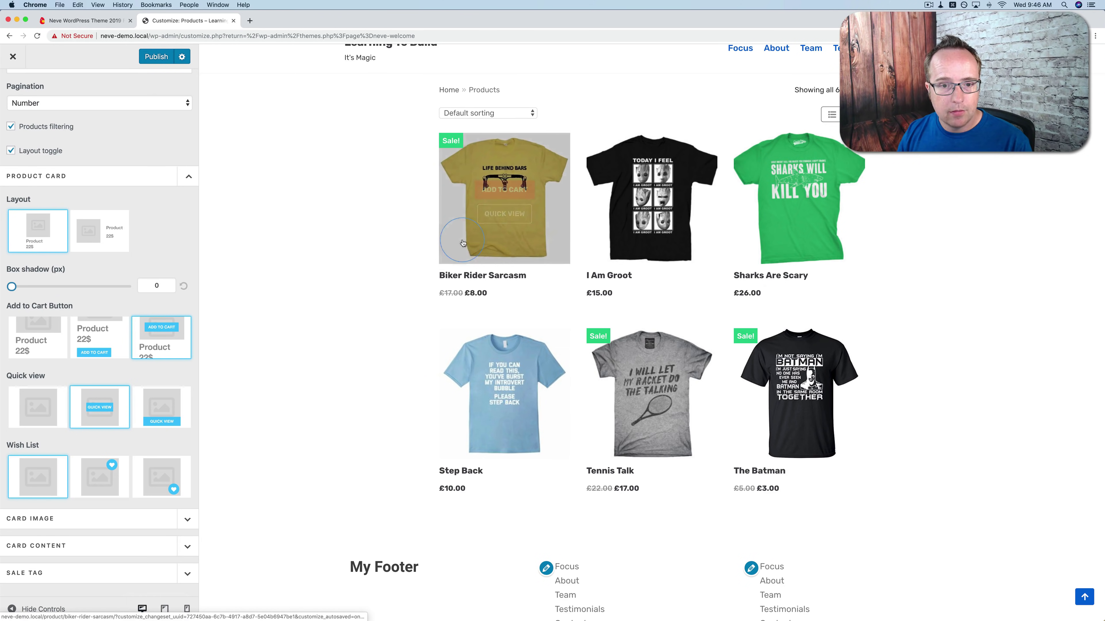
left_click(103, 346)
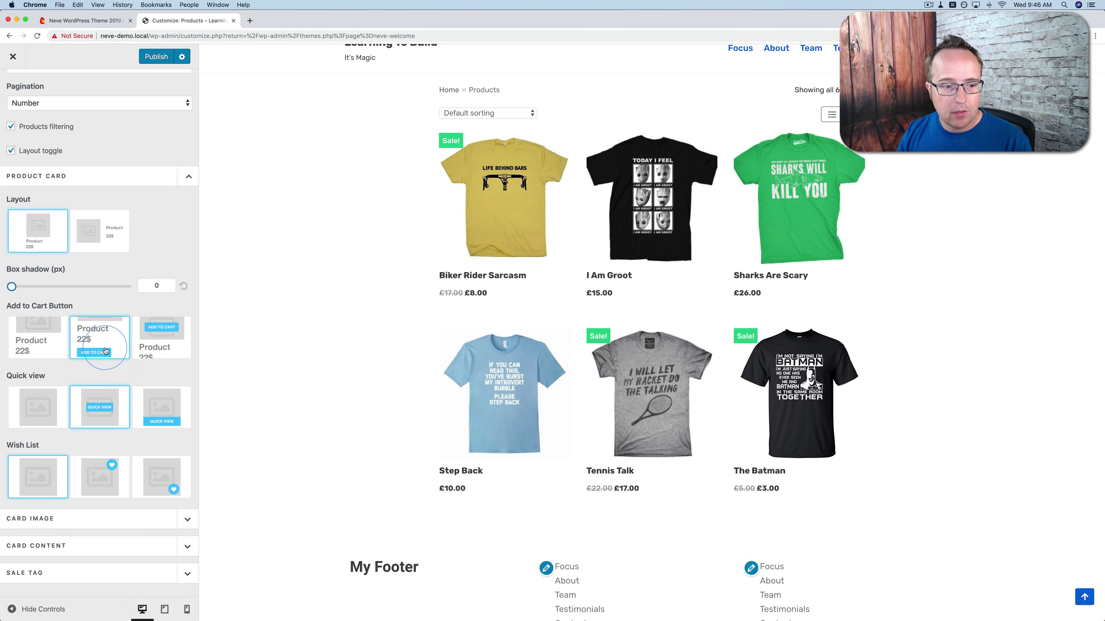
- Enable the wish list heart on product images, comparing the upper and lower corners and keeping the upper corner
left_click(106, 481)
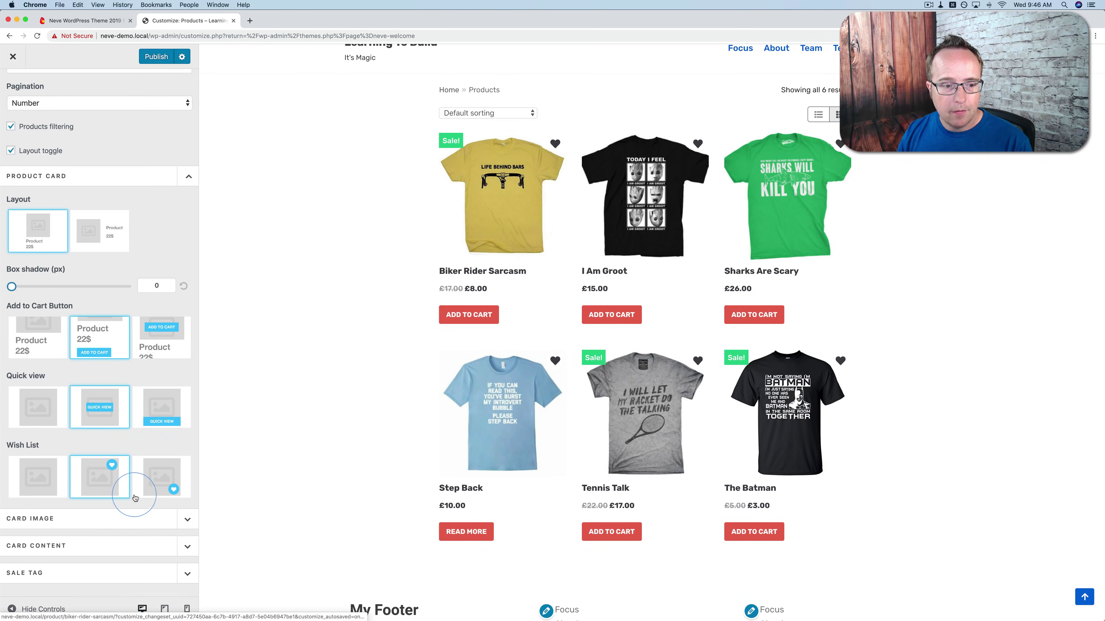
left_click(158, 479)
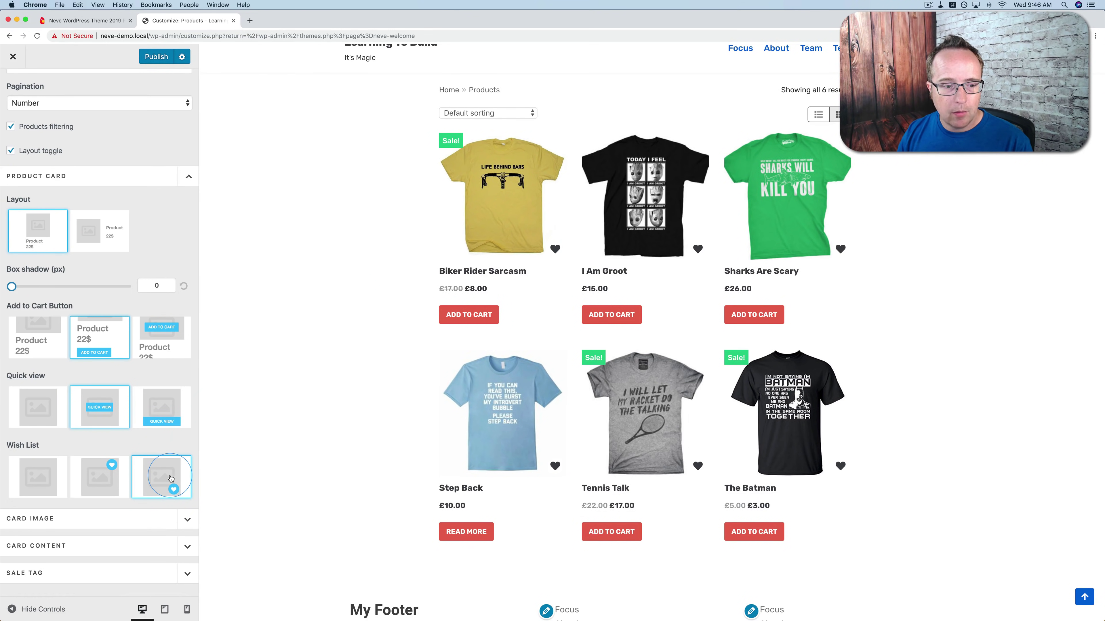
left_click(106, 490)
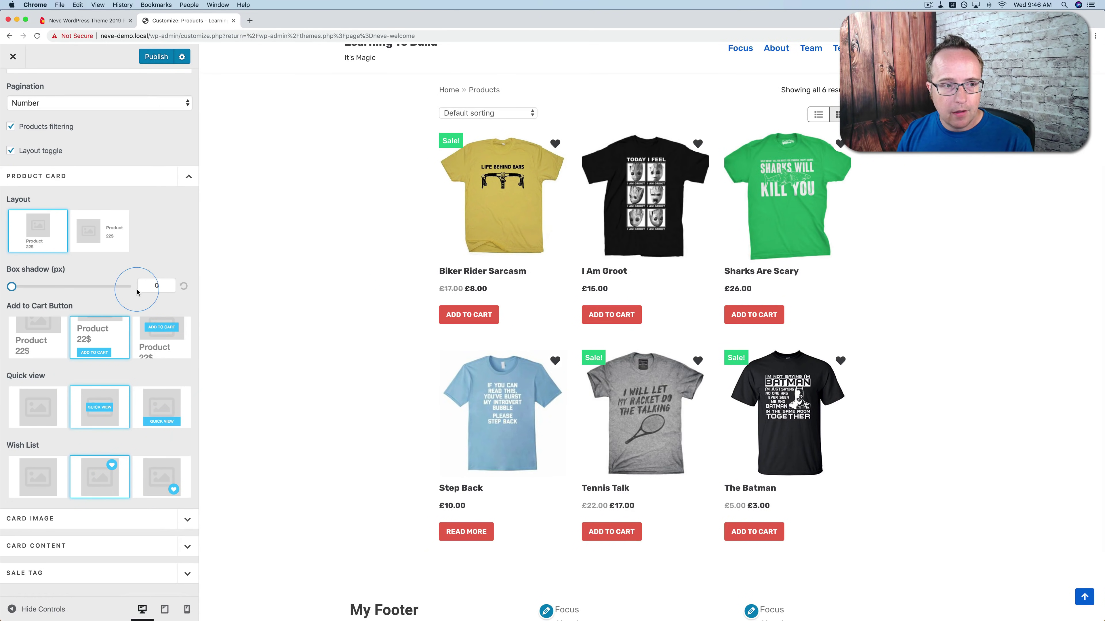
- Force the same image height on product cards, test a height of 128 px, and reset it to 230 px
left_click(155, 182)
left_click(157, 181)
left_click(147, 258)
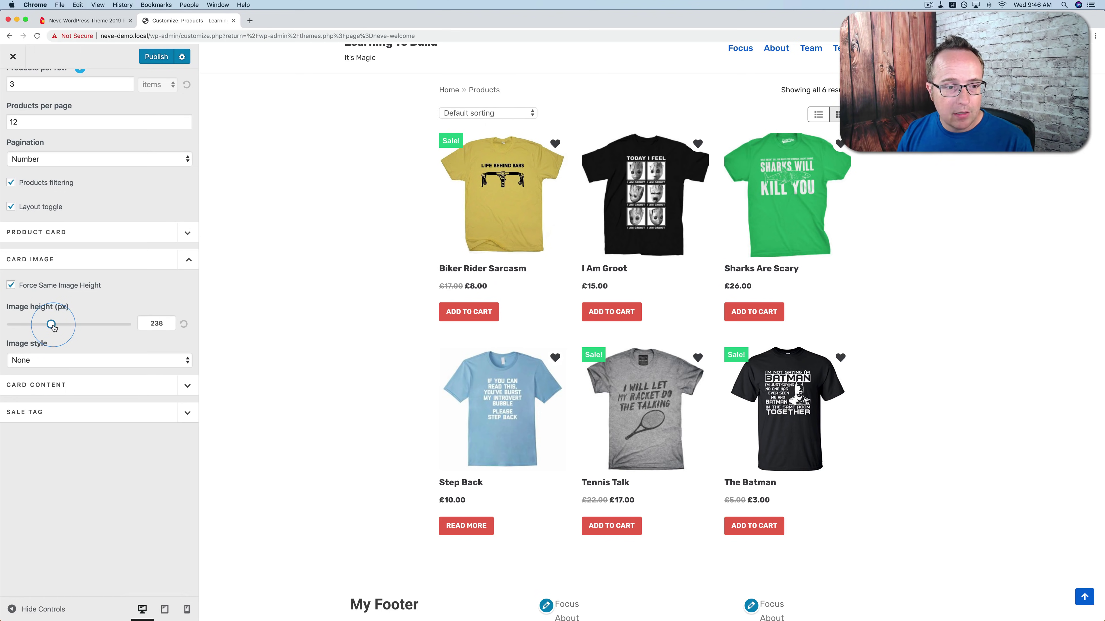
mouse_move(53, 327)
left_mouse_down()
mouse_move(85, 327)
mouse_move(36, 326)
left_mouse_up()
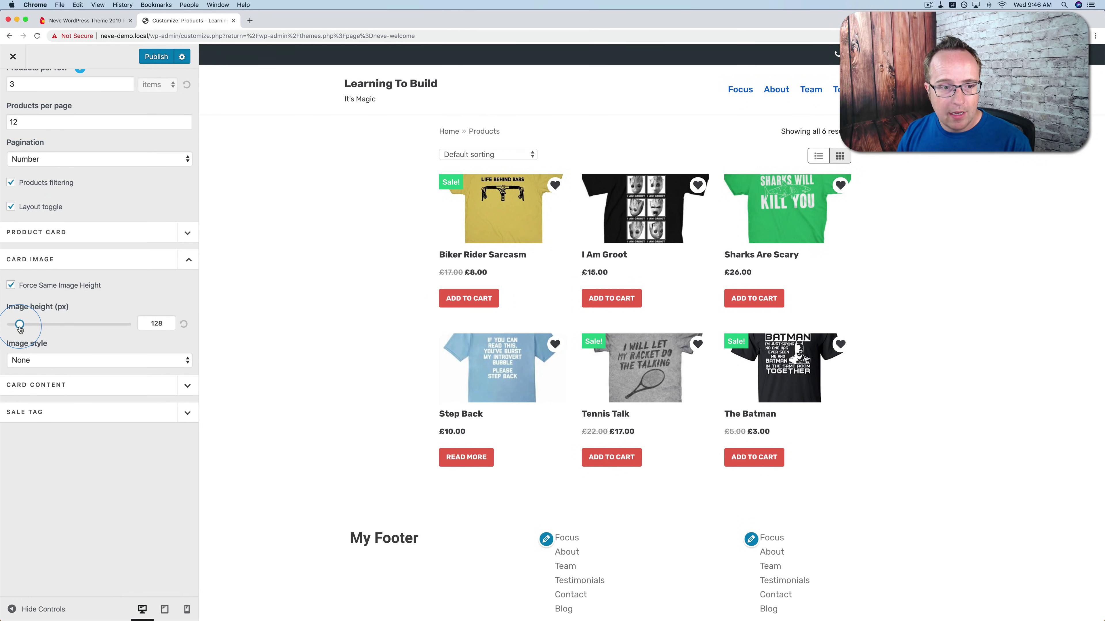
left_click(184, 324)
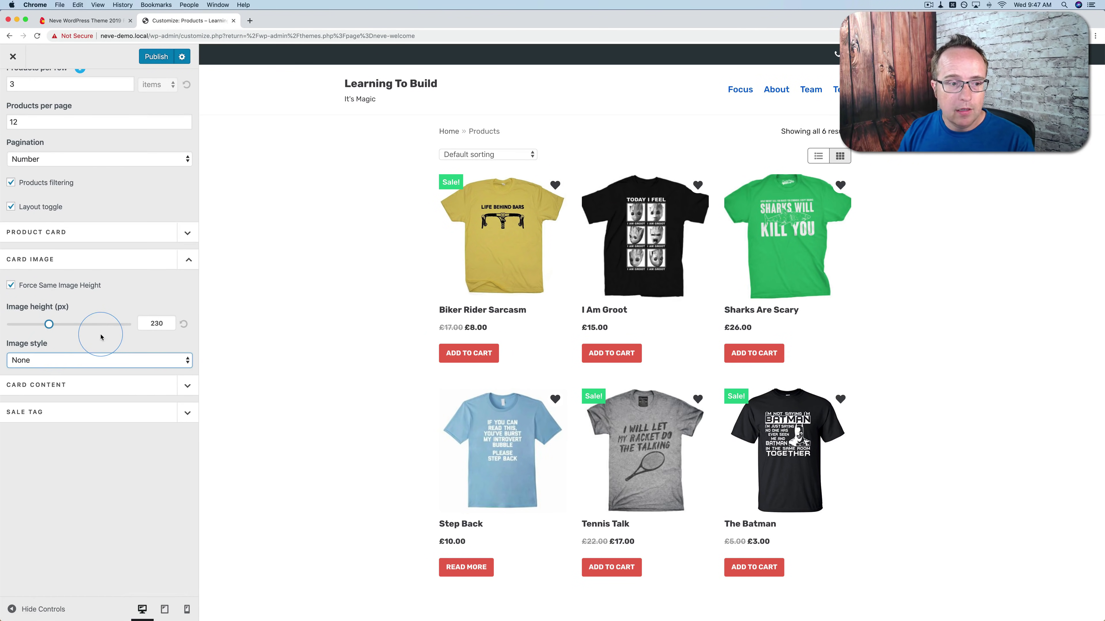
- Try the Zoom image style on the product cards and return the style to None
left_click(18, 366)
left_click(20, 371)
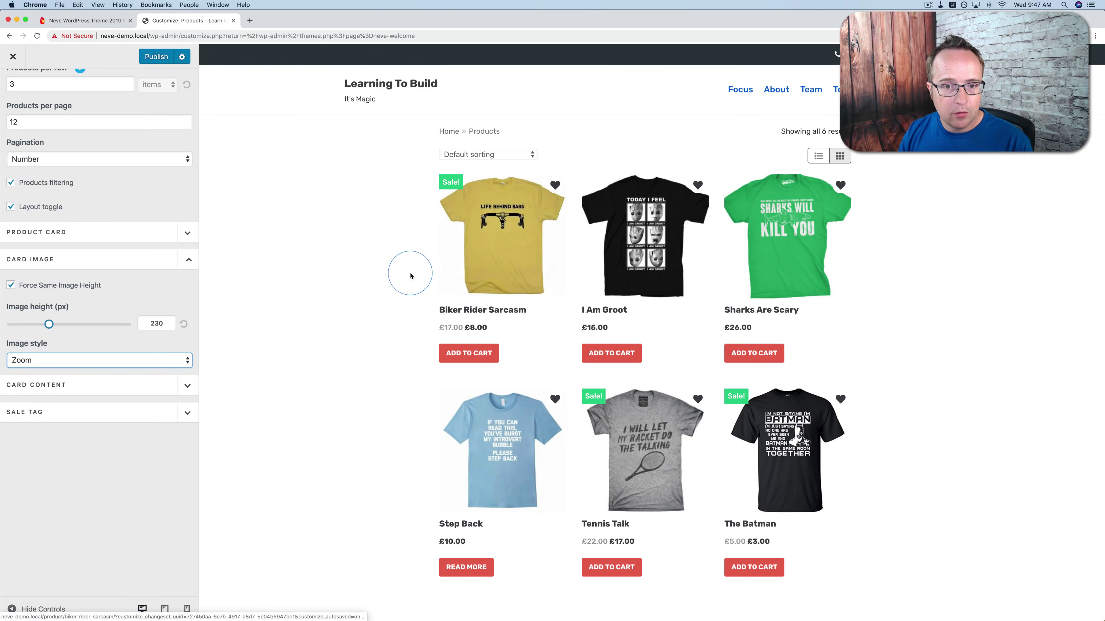
left_click(162, 358)
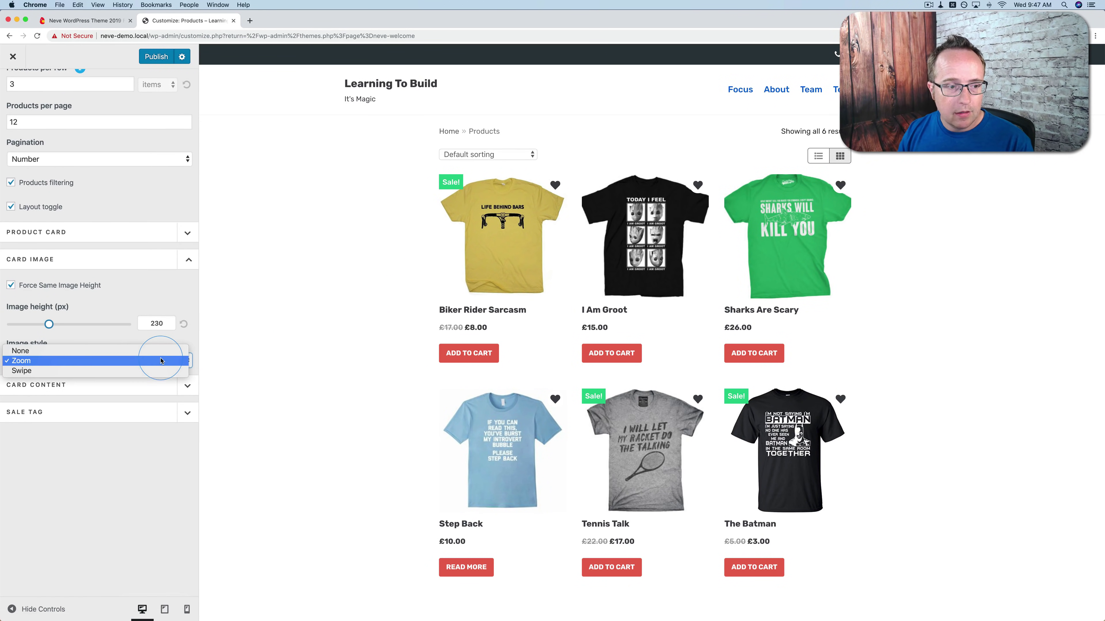
left_click(125, 354)
left_click(118, 258)
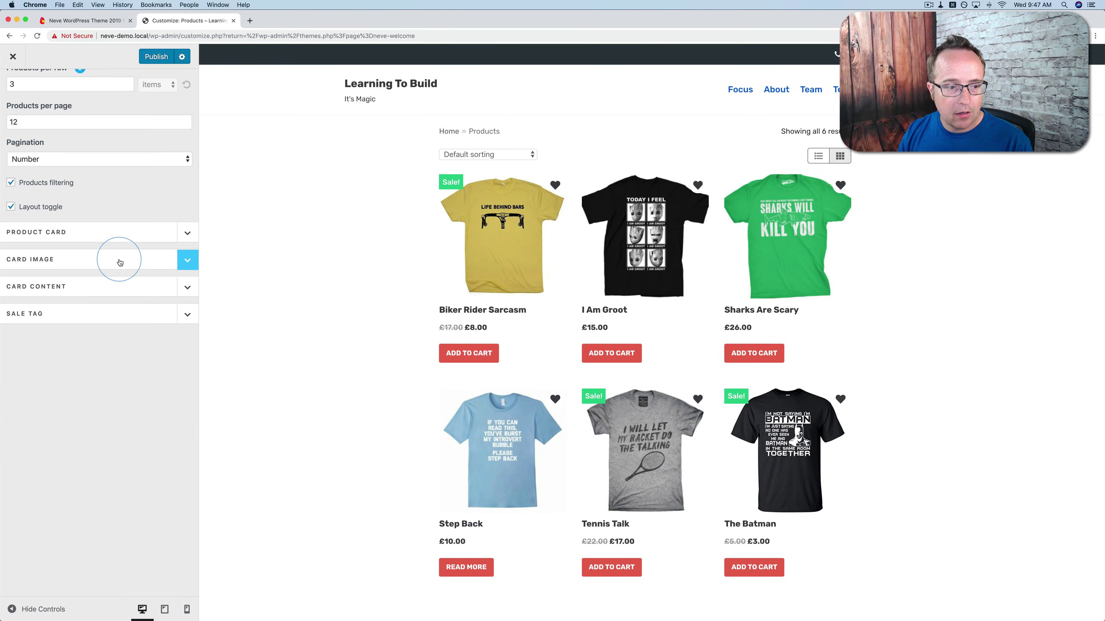
- Try moving Title below Price in the card content order and return it to its place above Short description
left_click(107, 291)
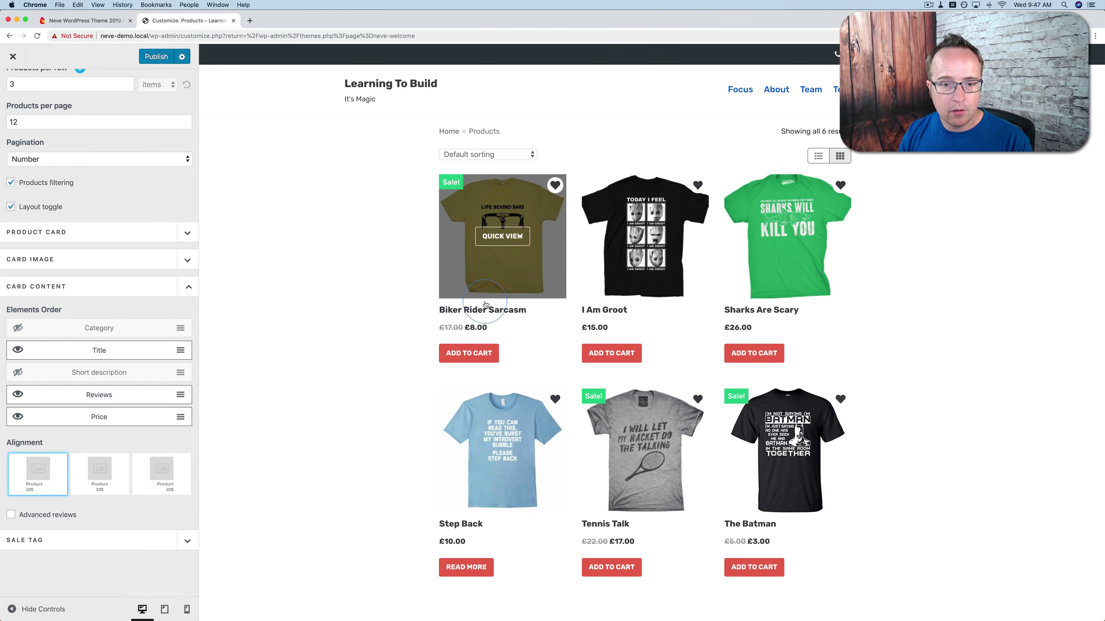
left_click_drag(138, 348, 136, 419)
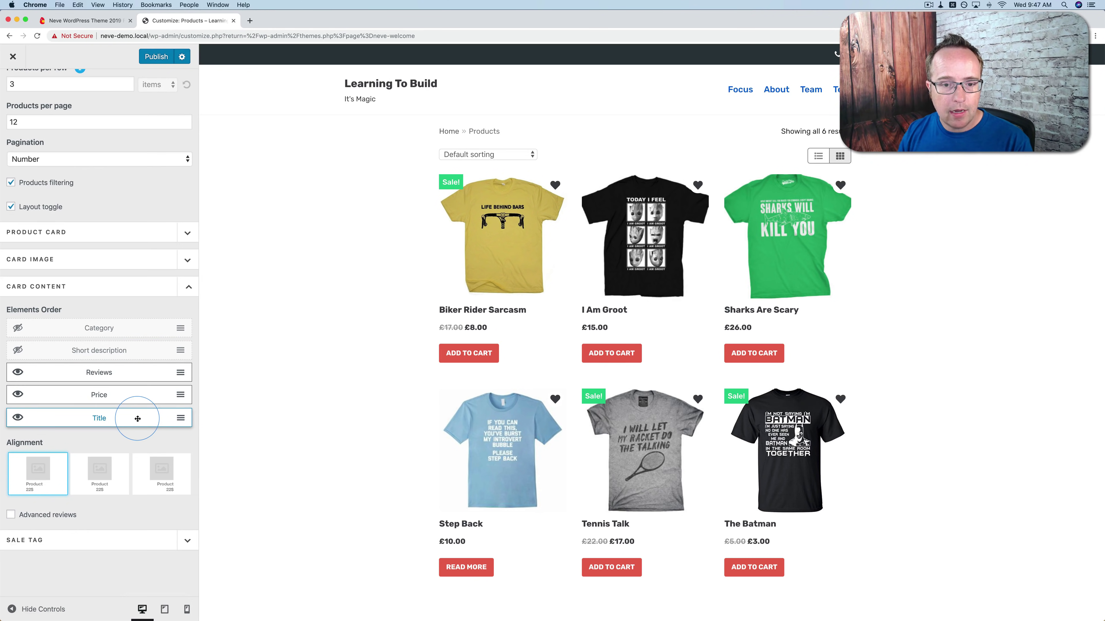
left_click(459, 330)
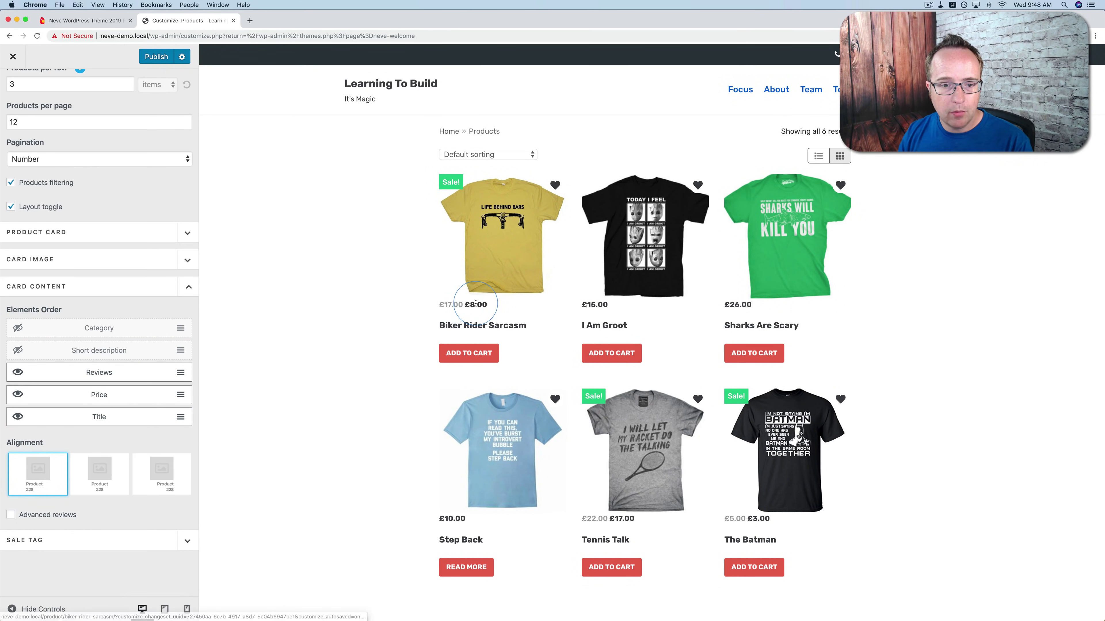
left_click(181, 386)
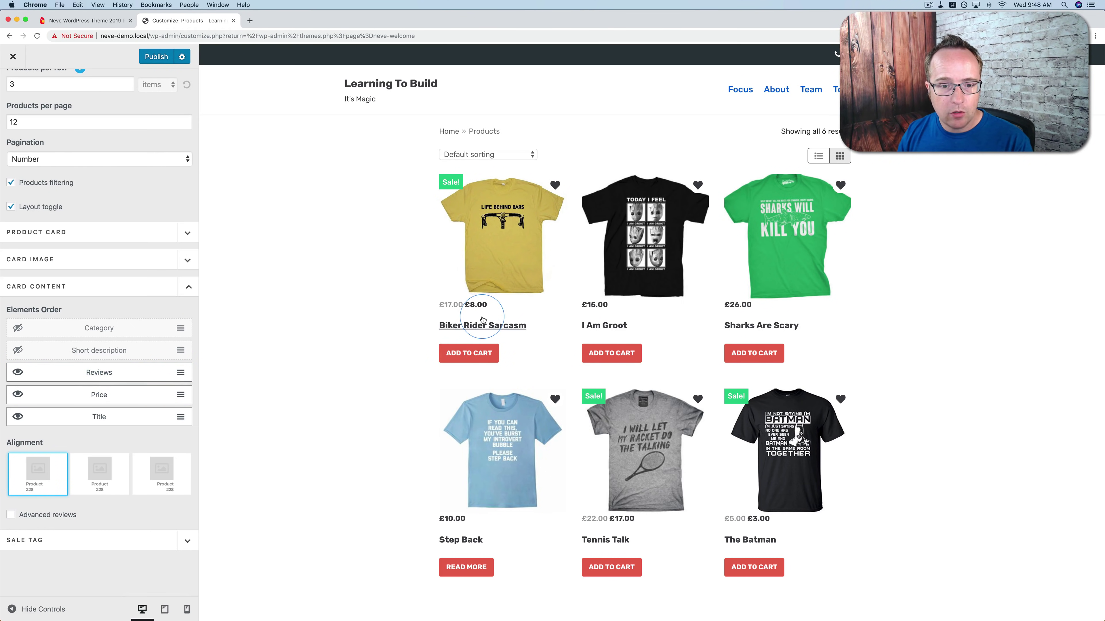
left_click_drag(69, 416, 18, 375)
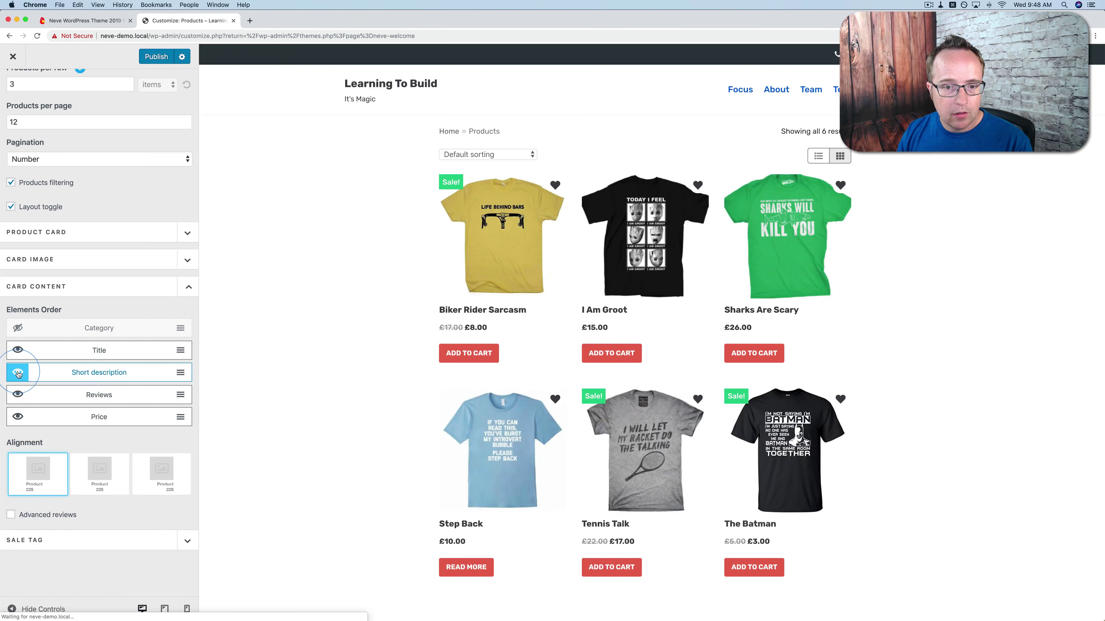
- Turn on the Short description element in the product card content
left_click(18, 375)
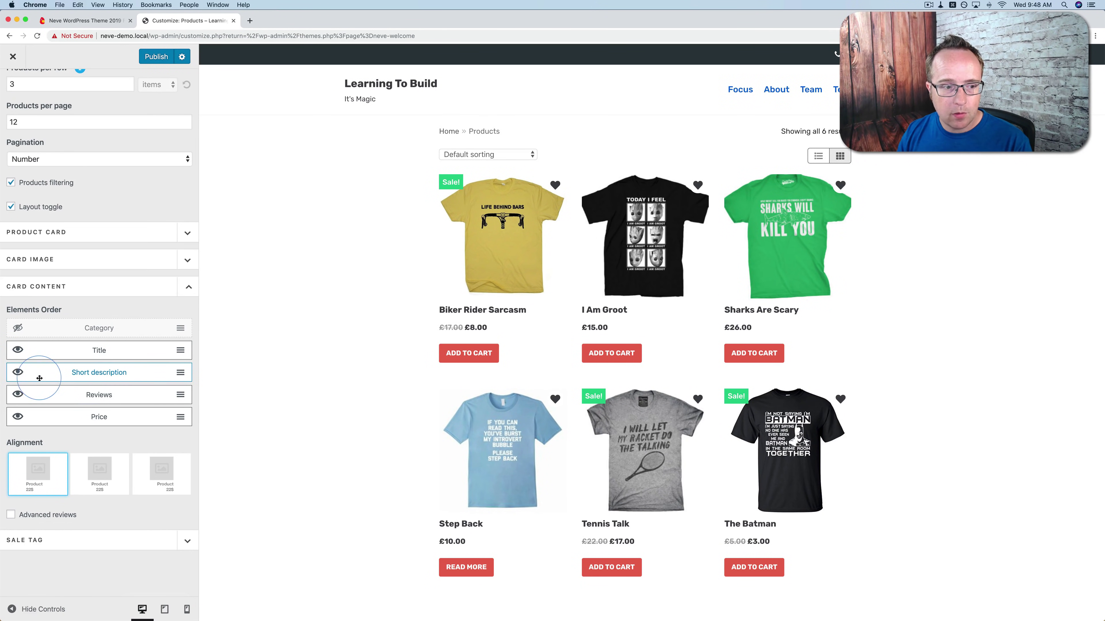
left_click(17, 378)
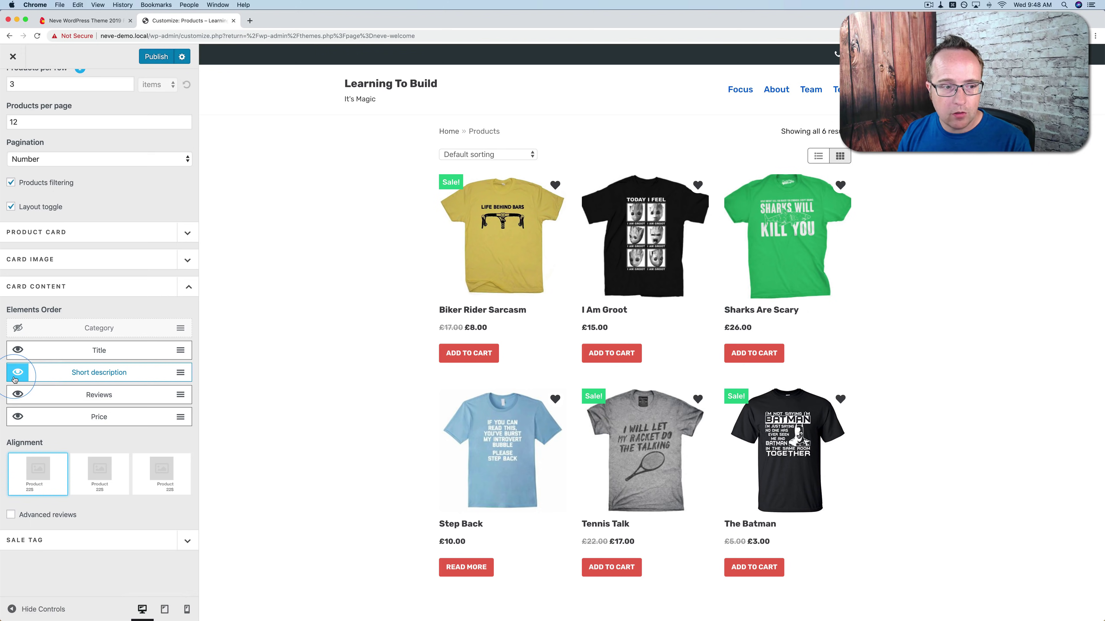
- Turn on the Category element in the product card content and move it to the end of the order, below Price
left_click(16, 331)
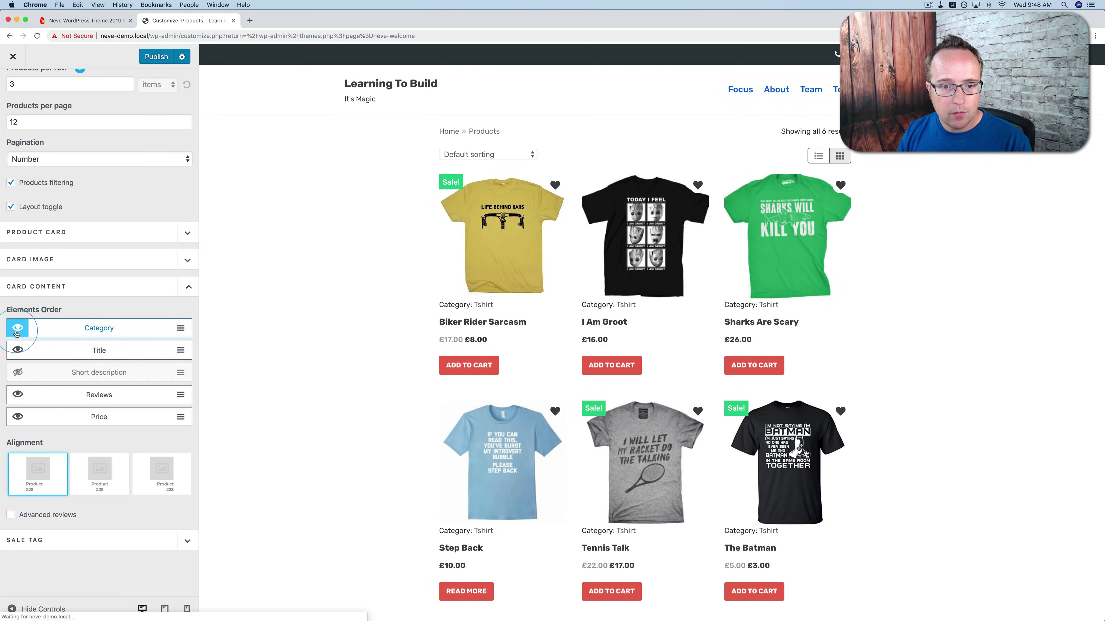
left_click(441, 305)
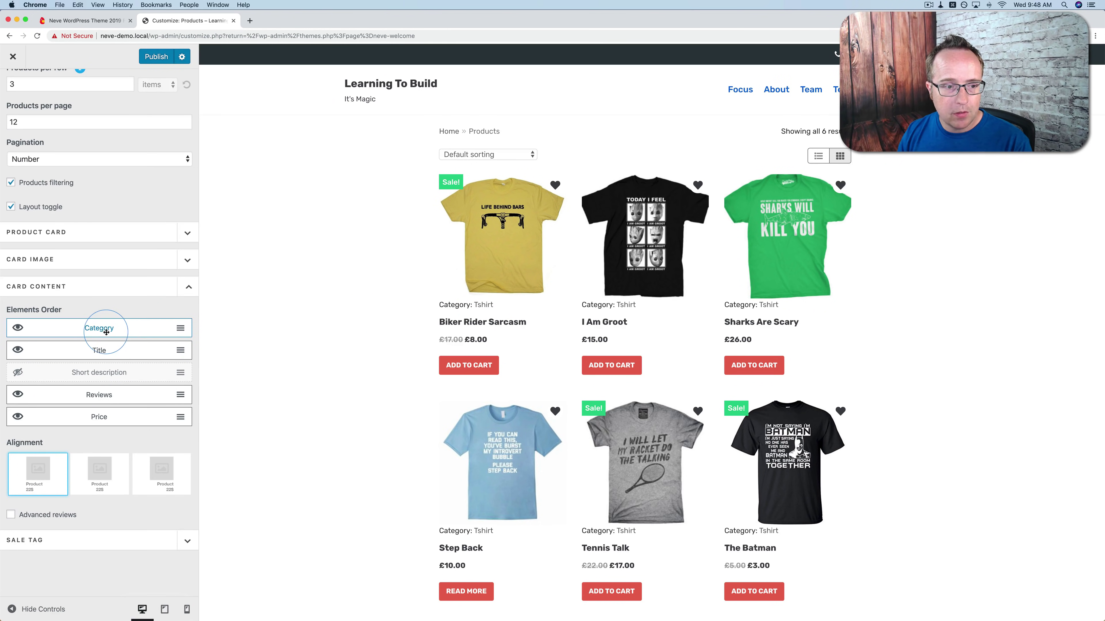
left_click_drag(106, 332, 99, 420)
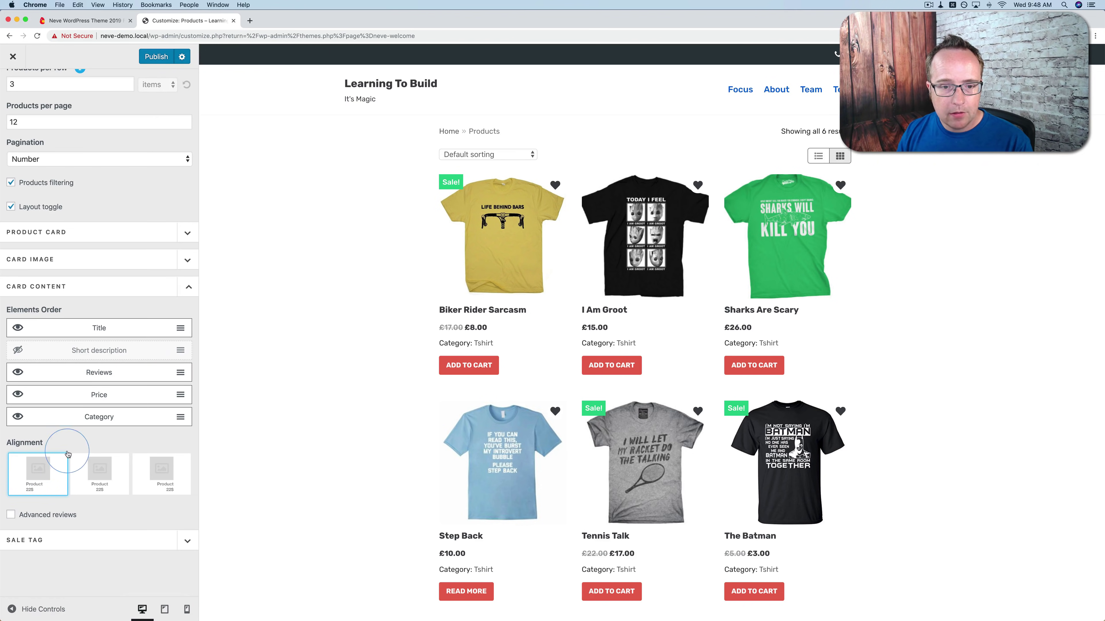
- Try the center and right alignments for the product card content and return the alignment to left
left_click(99, 480)
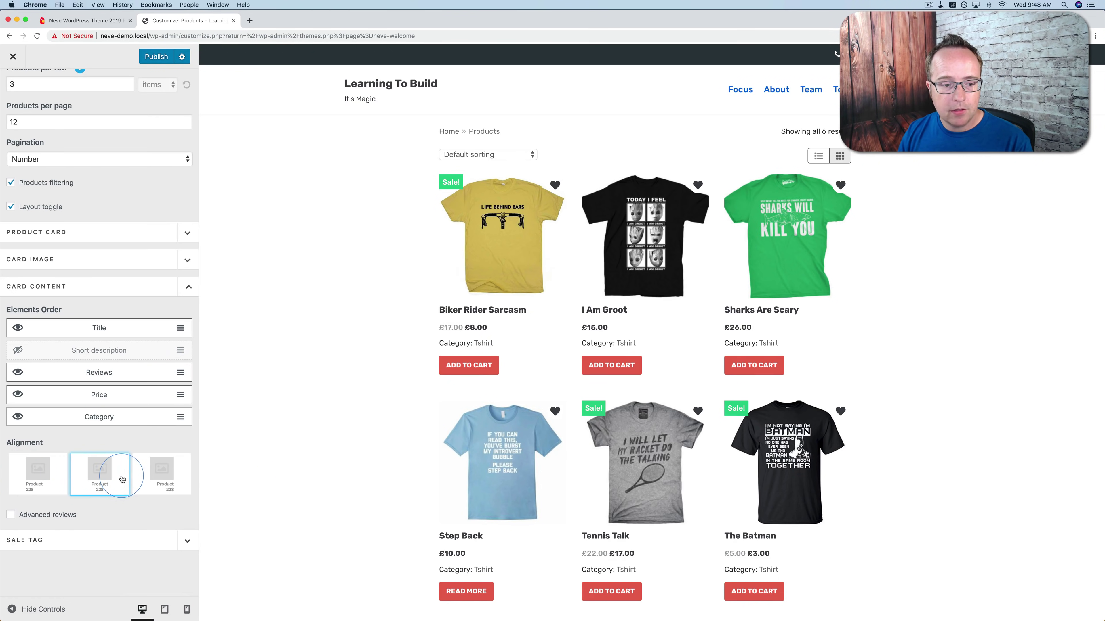
left_click(160, 479)
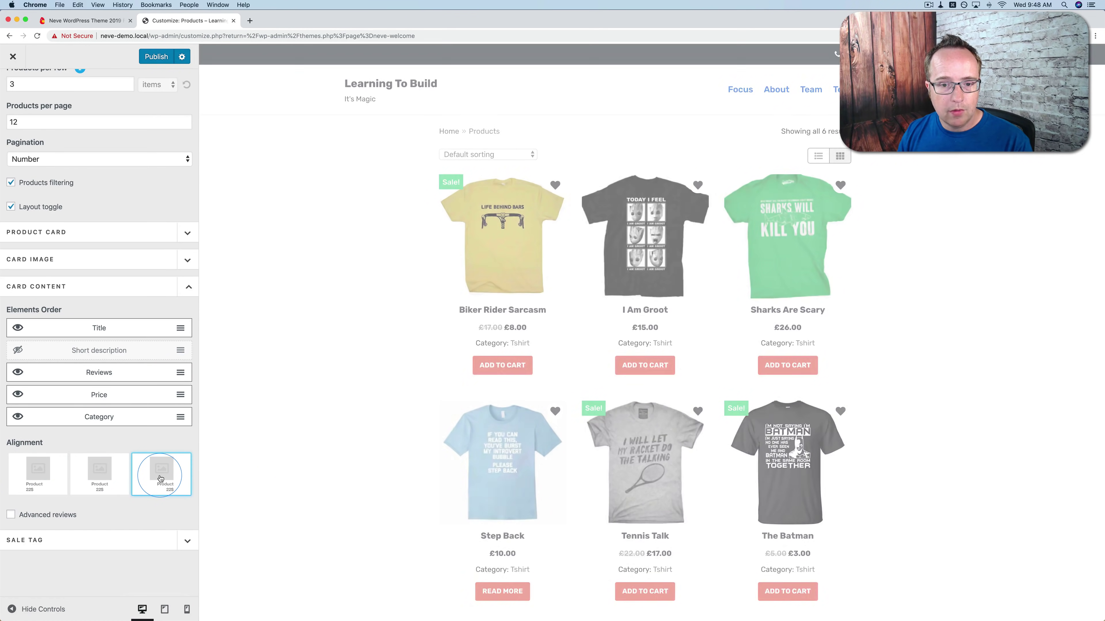
left_click(41, 479)
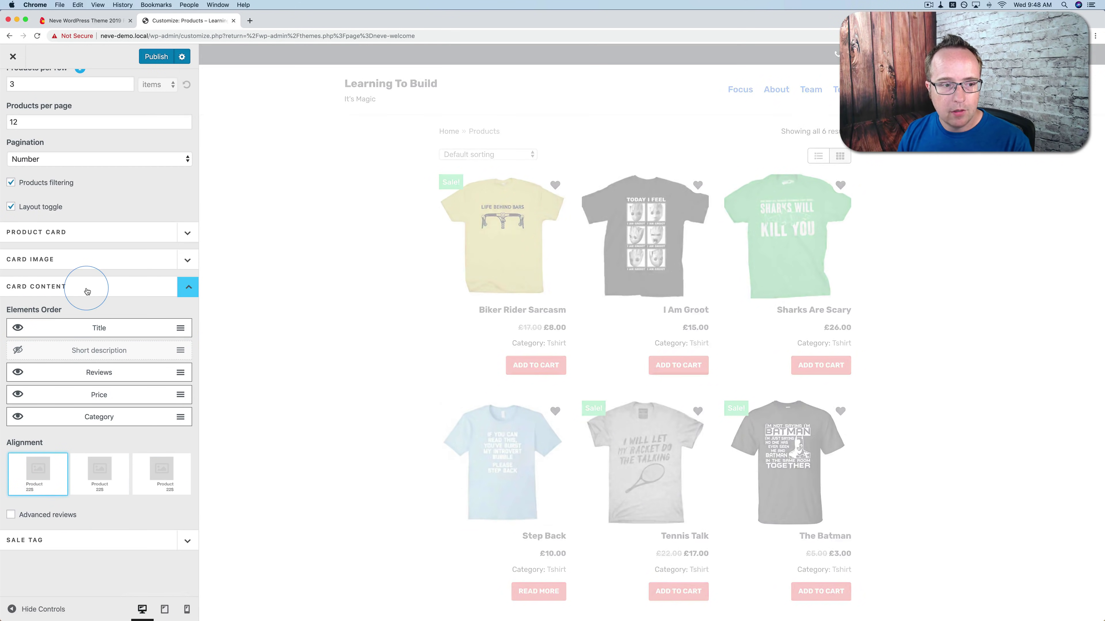
- Open the Sale Tag settings and set the tag position to the outside style that overhangs the product image
left_click(83, 286)
left_click(83, 308)
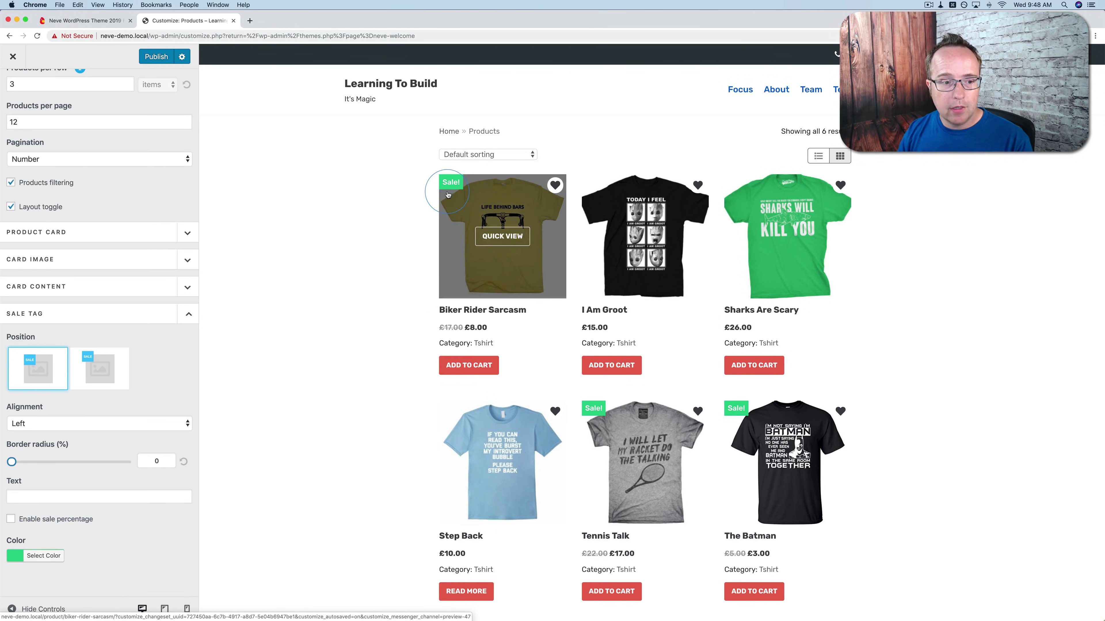
left_click(103, 369)
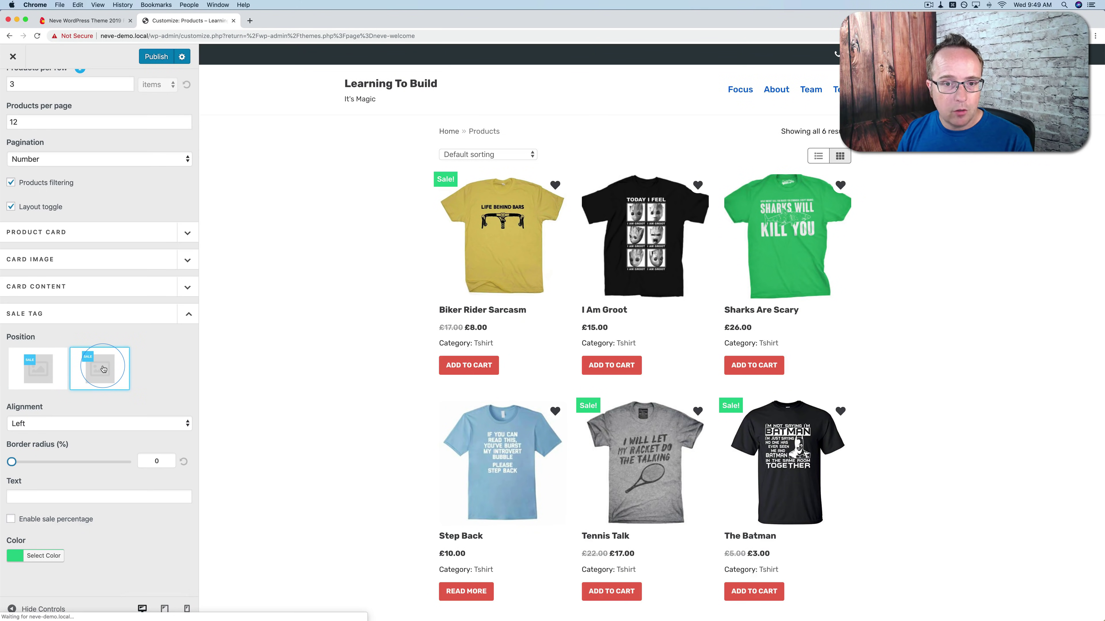
left_click(501, 248)
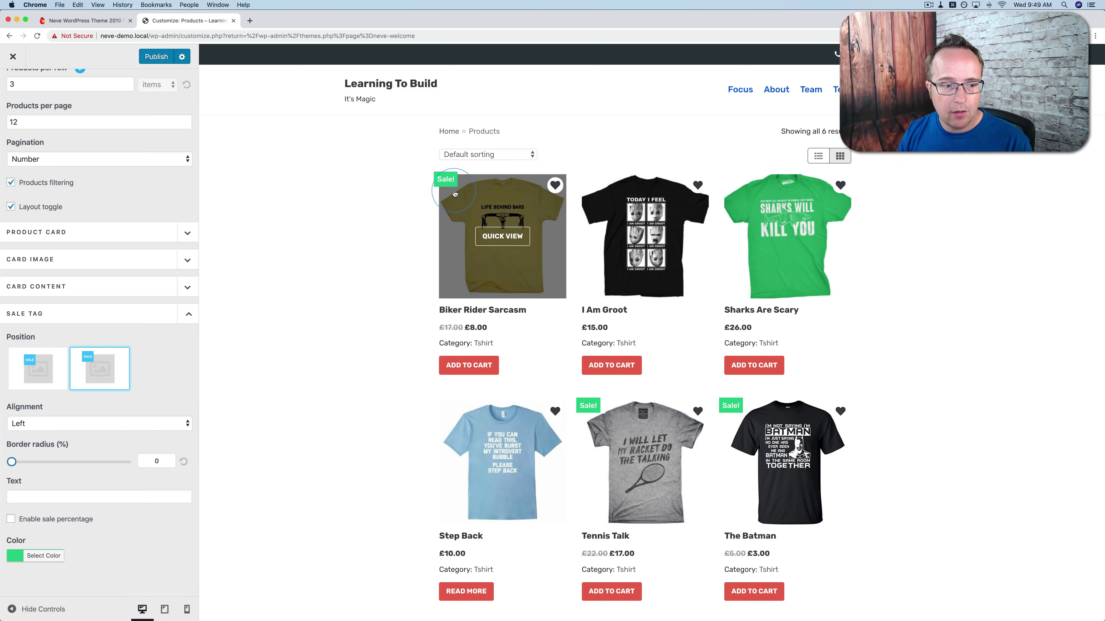
- Try Right alignment for the sale tag and return it to Left
left_click(158, 428)
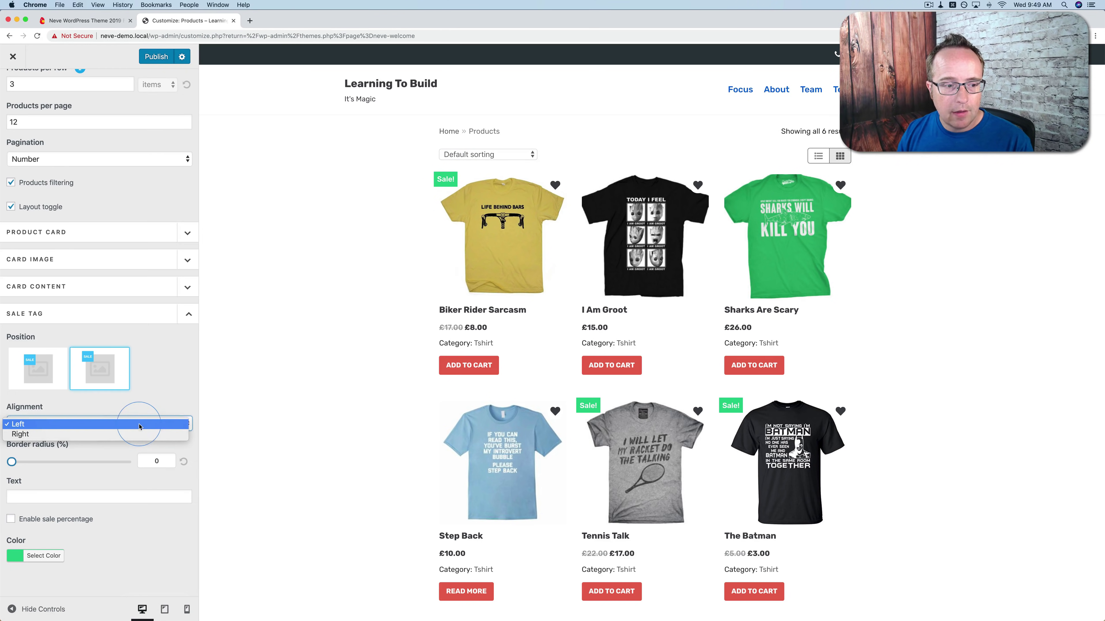
left_click(119, 436)
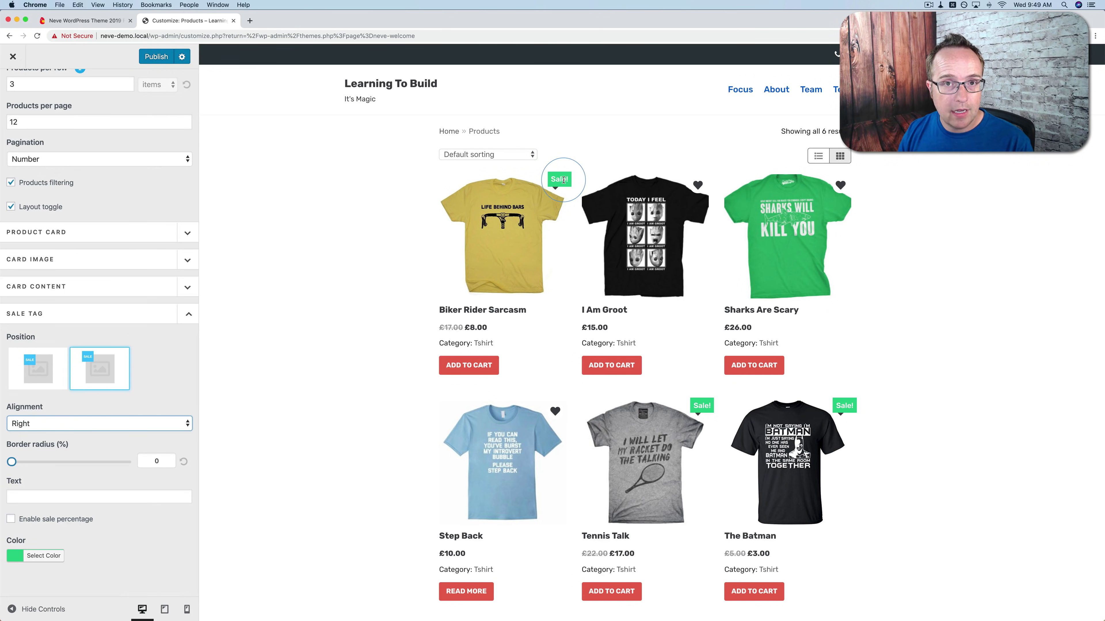
left_click(122, 423)
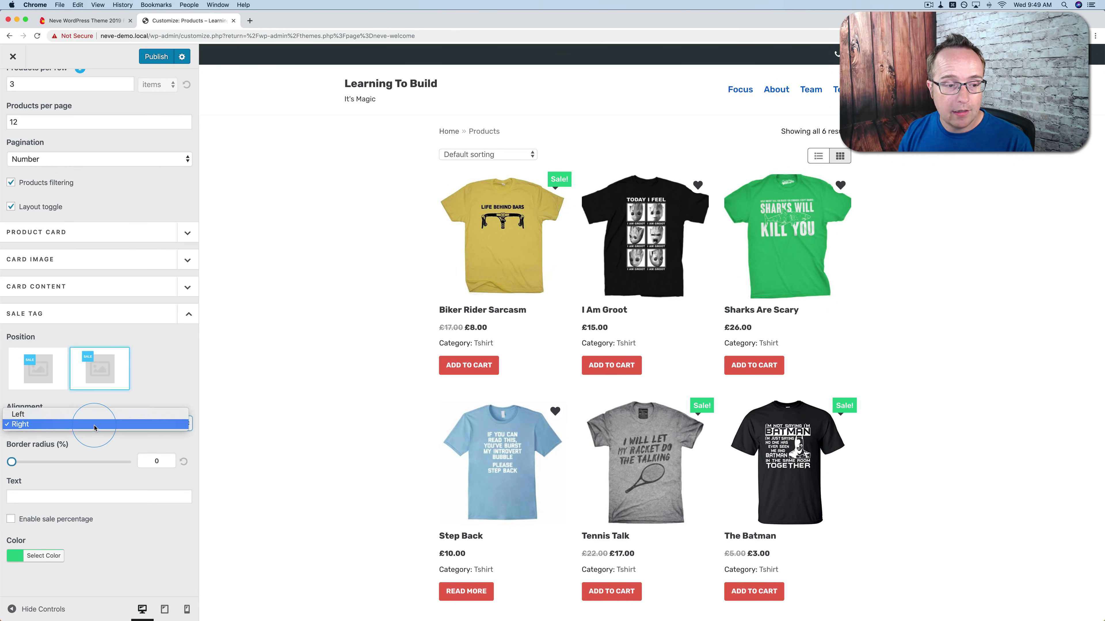
left_click(91, 411)
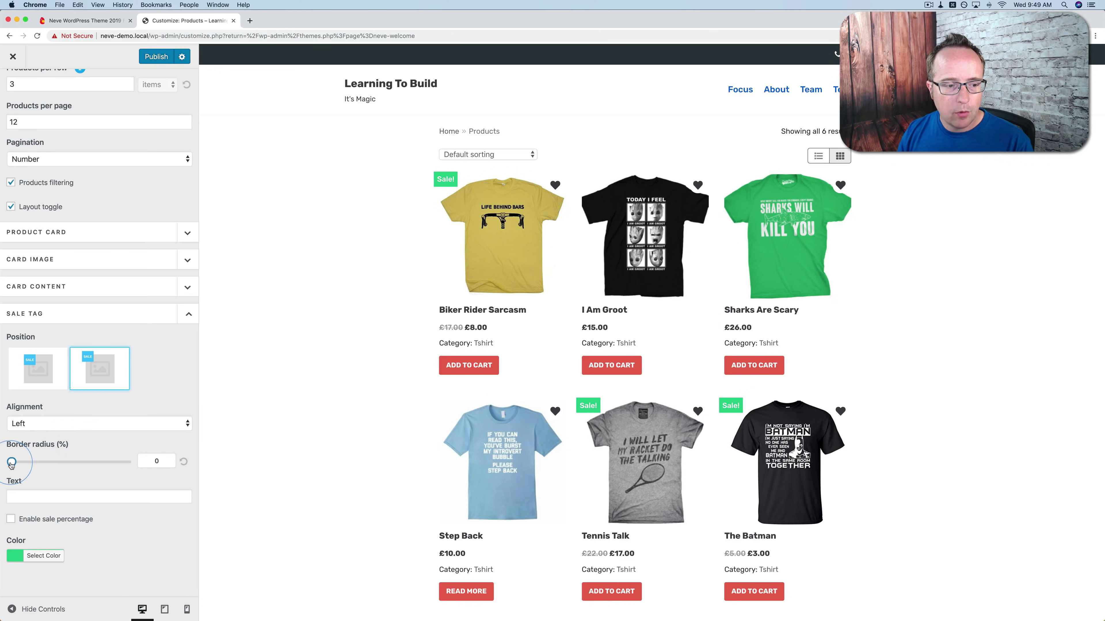
- Set the sale tag's border radius to 50% and its text to "Flash Sale!"
left_click_drag(11, 464, 127, 461)
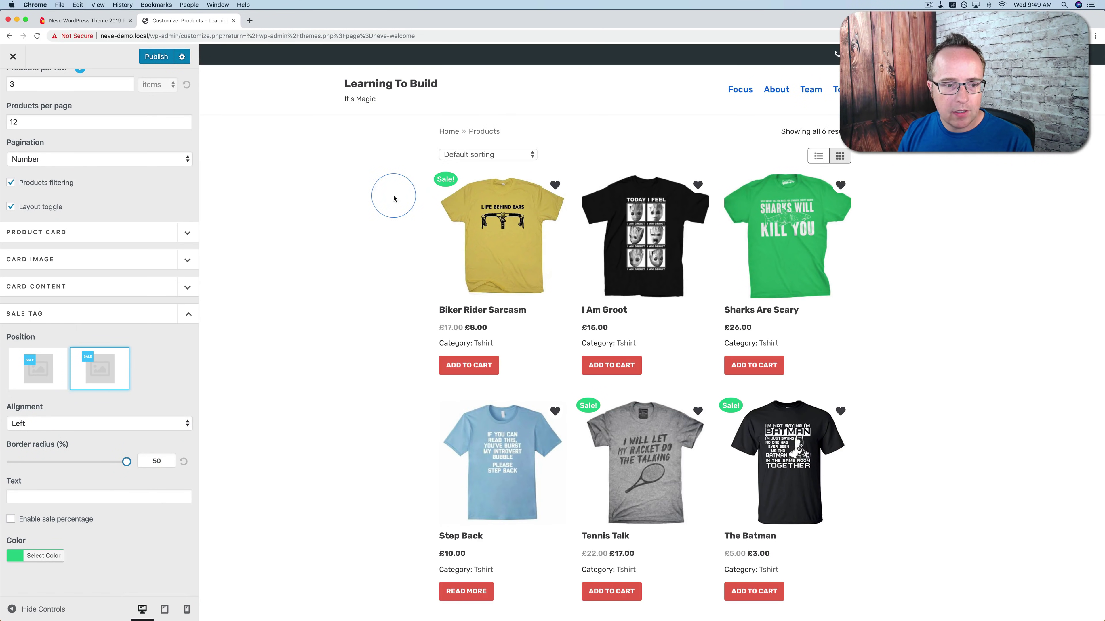
left_click(27, 497)
type("To")
key("BackSpace")
key("BackSpace")
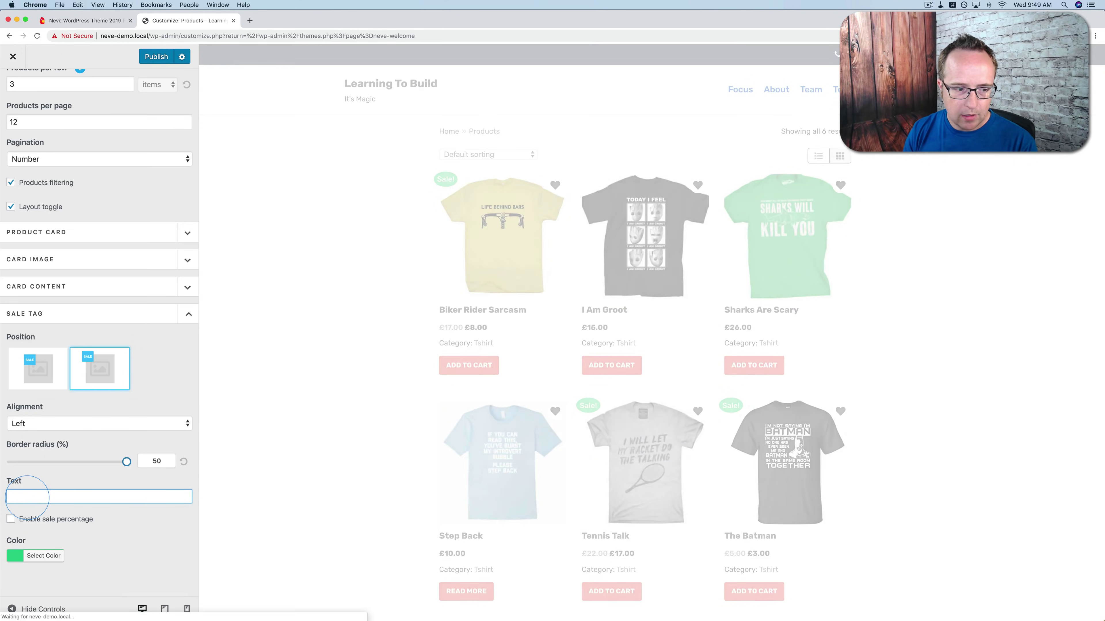
type("Flash Sales!")
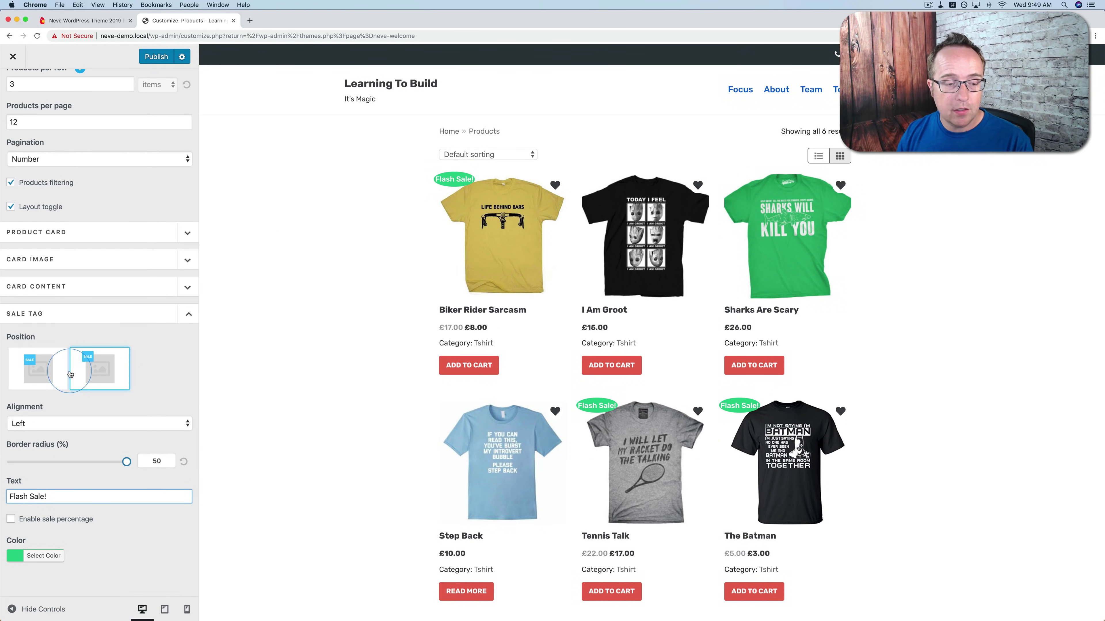
- Set the sale tag's border radius back to 0, and try red and light green tag colors before restoring the default color
left_click_drag(126, 461, 21, 463)
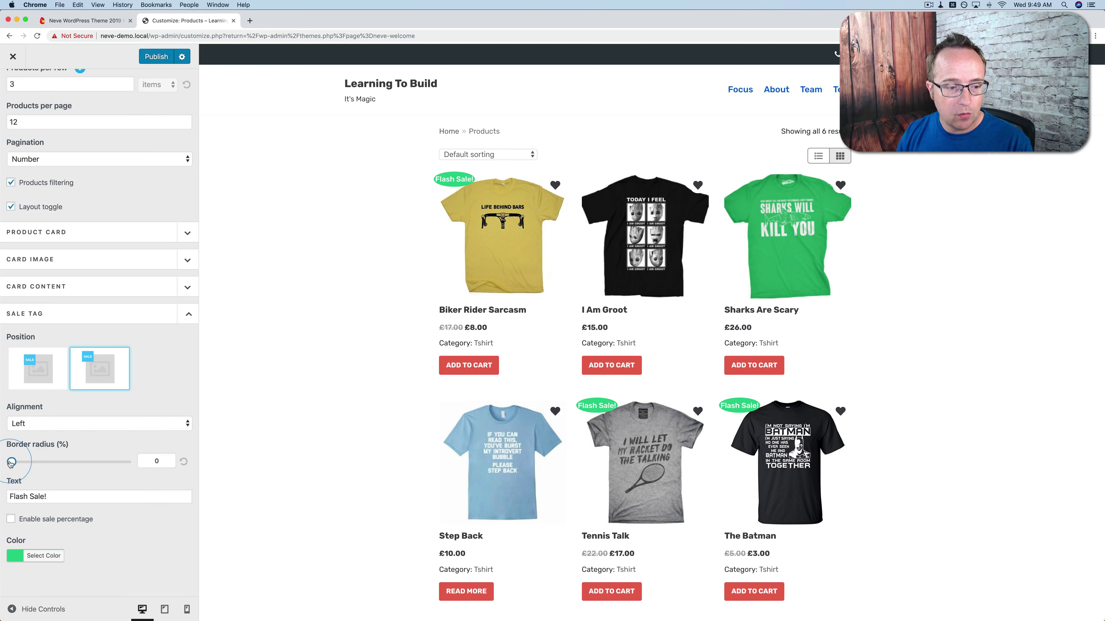
left_click(39, 556)
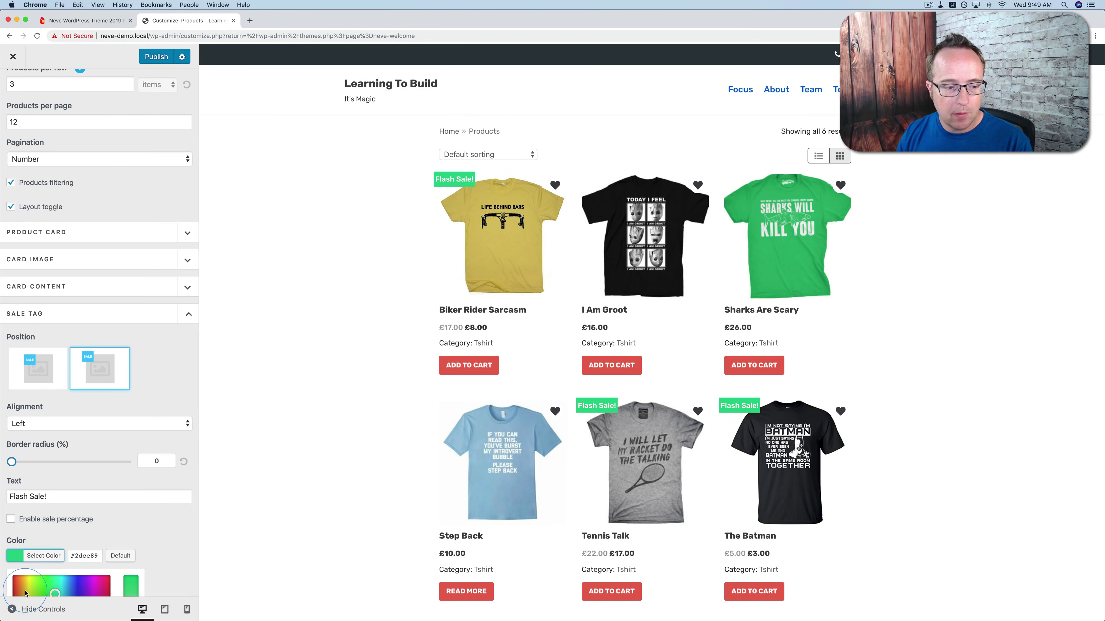
left_click_drag(25, 592, 13, 577)
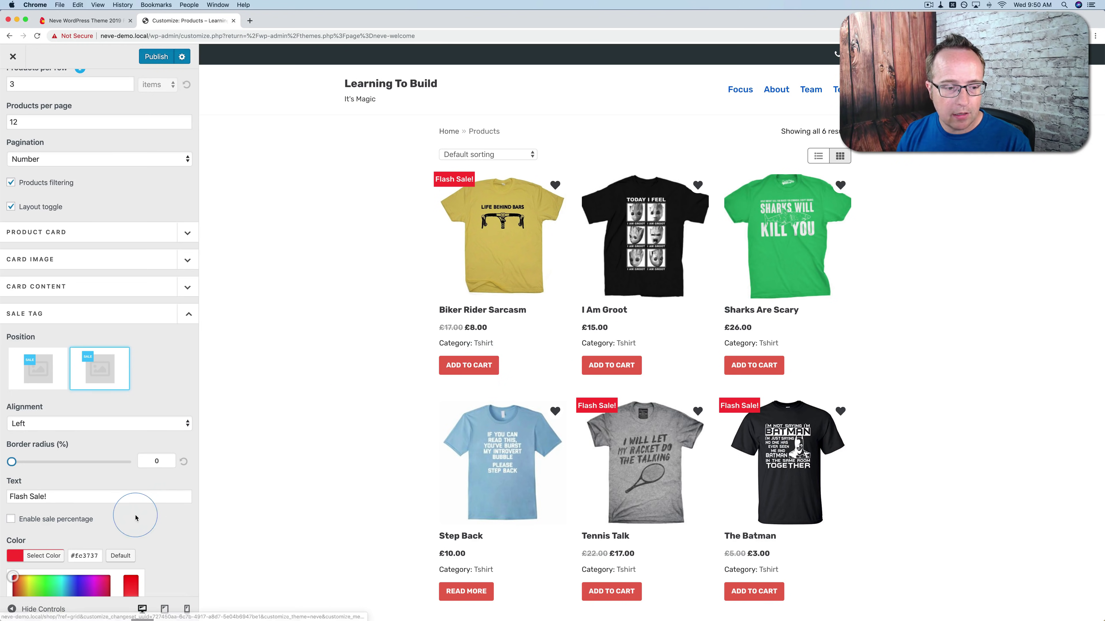
left_click_drag(31, 582, 43, 578)
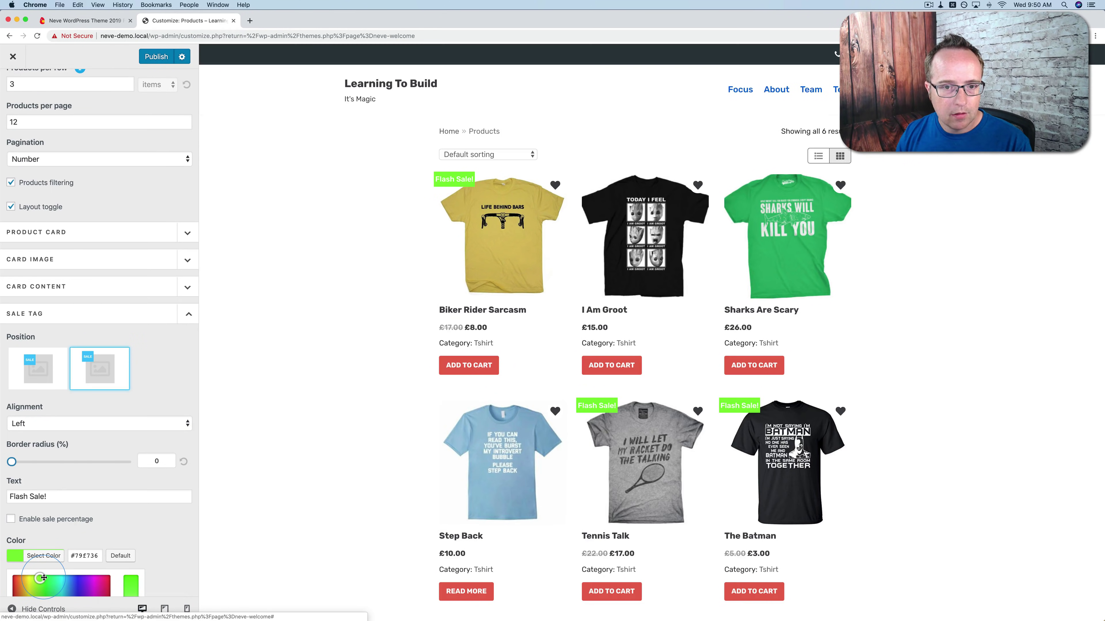
left_click(122, 560)
left_click(146, 532)
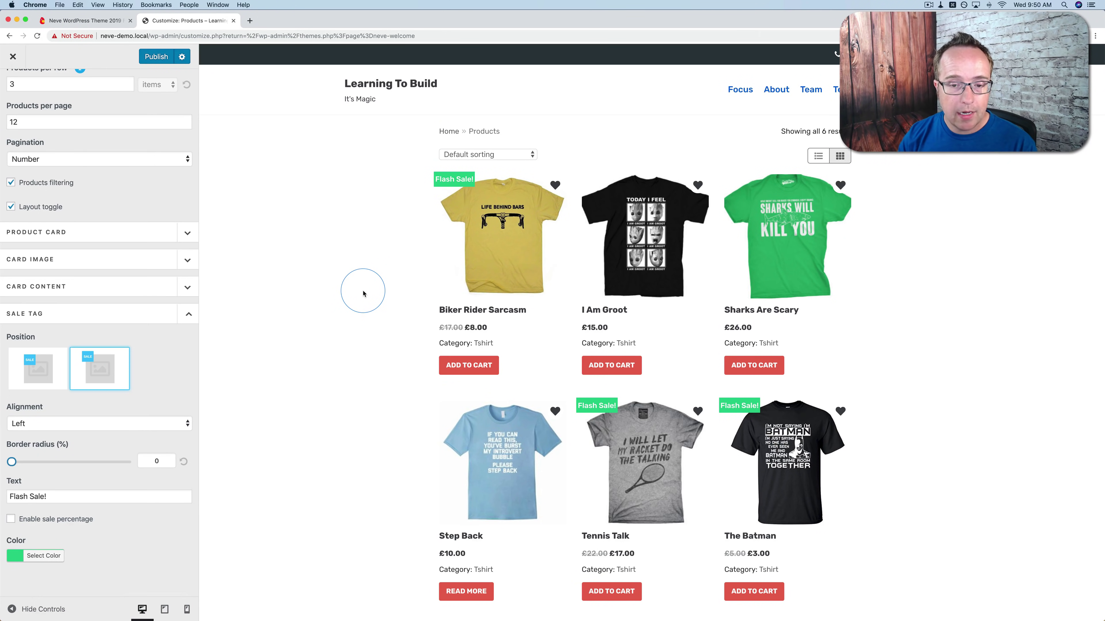
- Leave the Shop layout settings and open the Biker Rider Sarcasm product page in the preview, looking over its details and related products
scroll(78, 143, "up", 4)
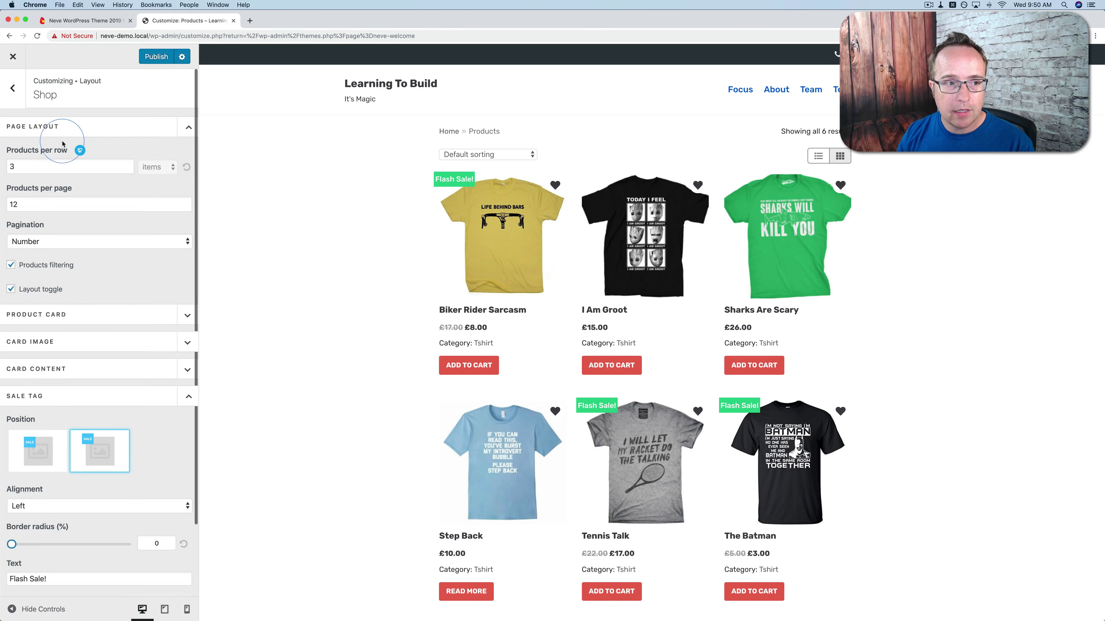
left_click(12, 88)
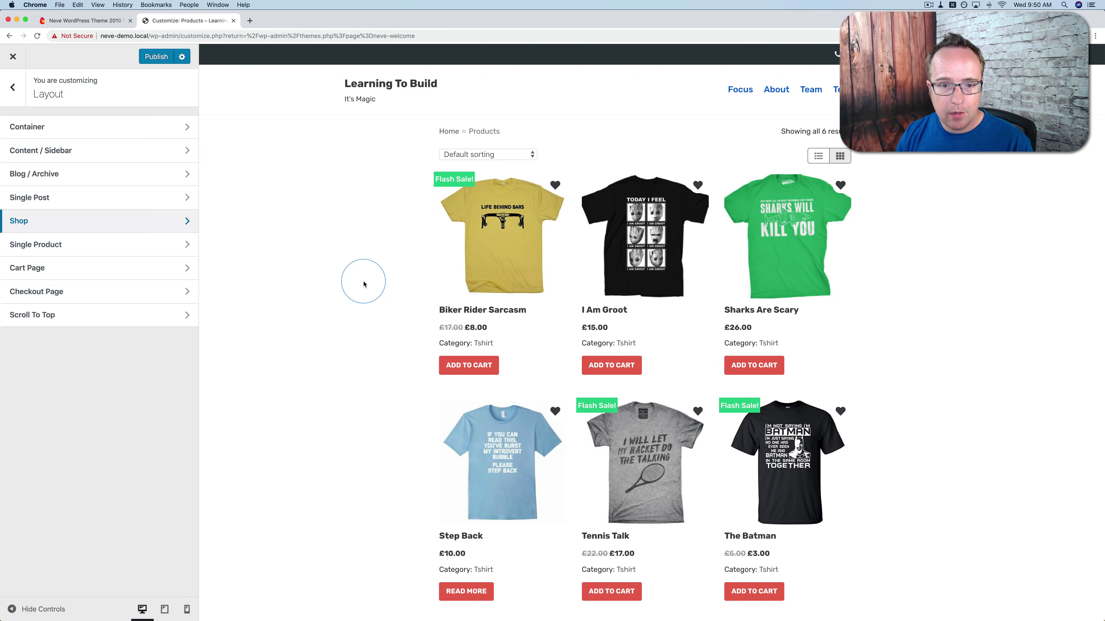
mouse_move(465, 283)
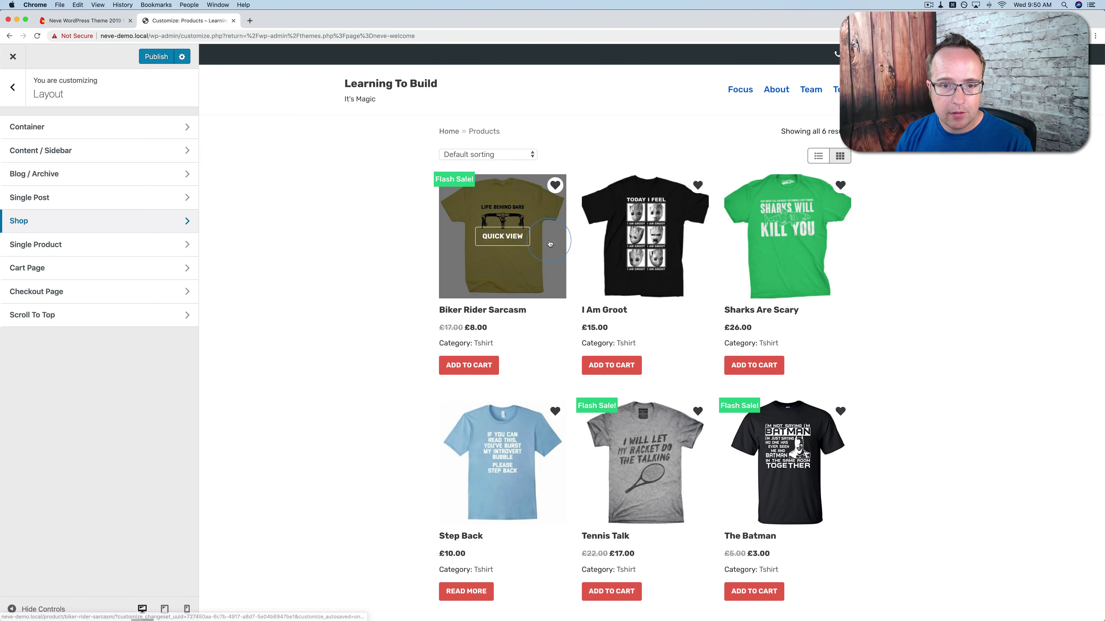
left_click(465, 284)
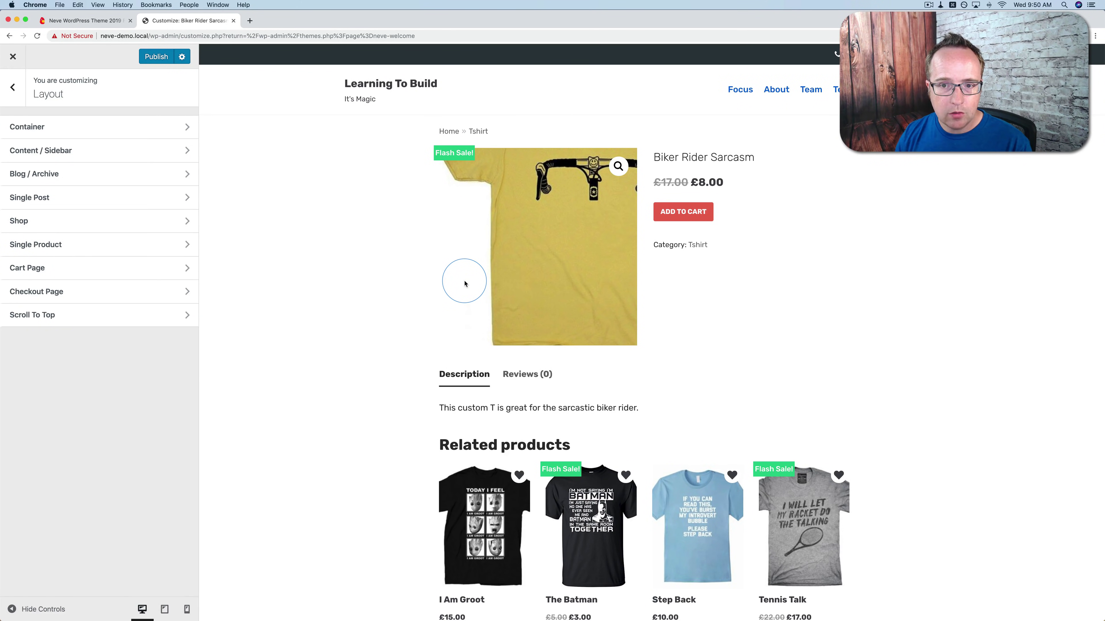
scroll(1018, 296, "down", 5)
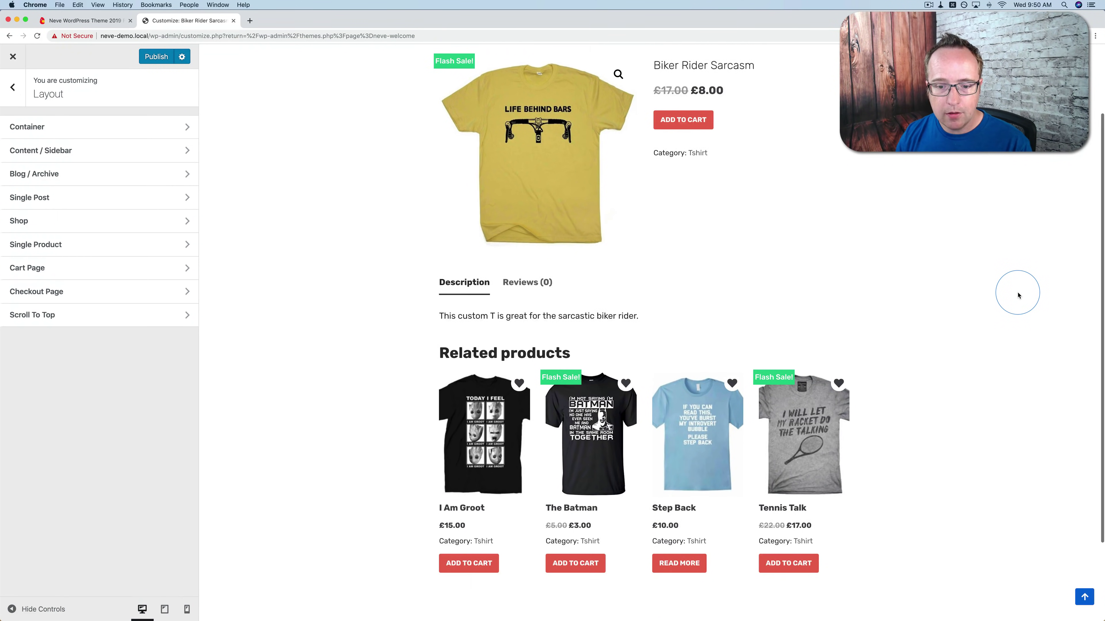
scroll(1018, 295, "up", 4)
scroll(1018, 295, "up", 1)
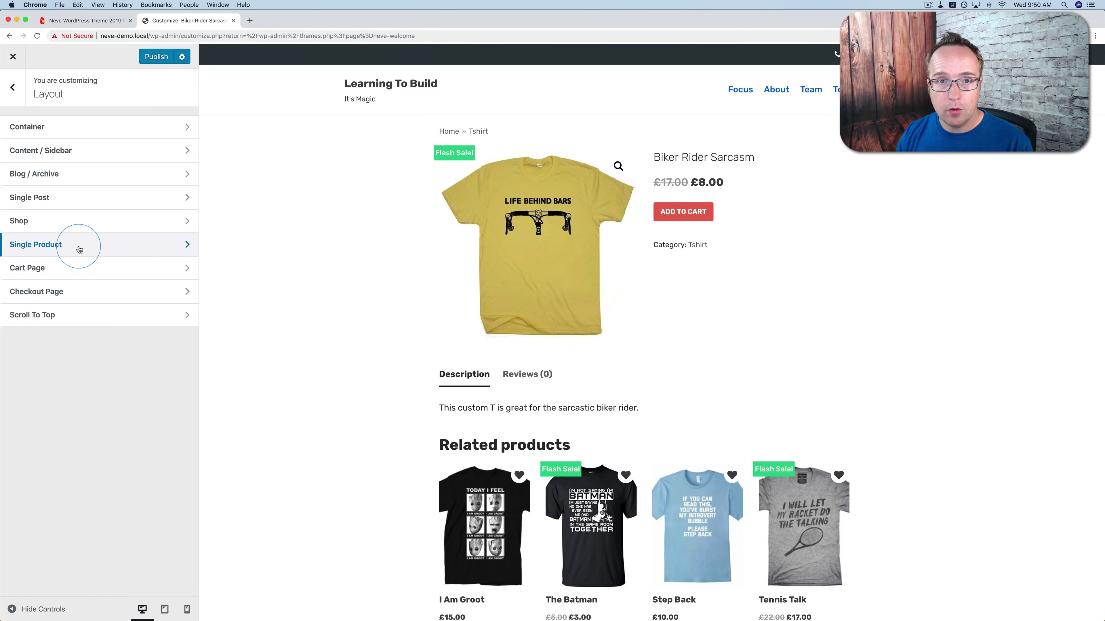
- Open the Single Product layout settings, try moving Title below Meta in the elements order, and return it to the first place
left_click(107, 246)
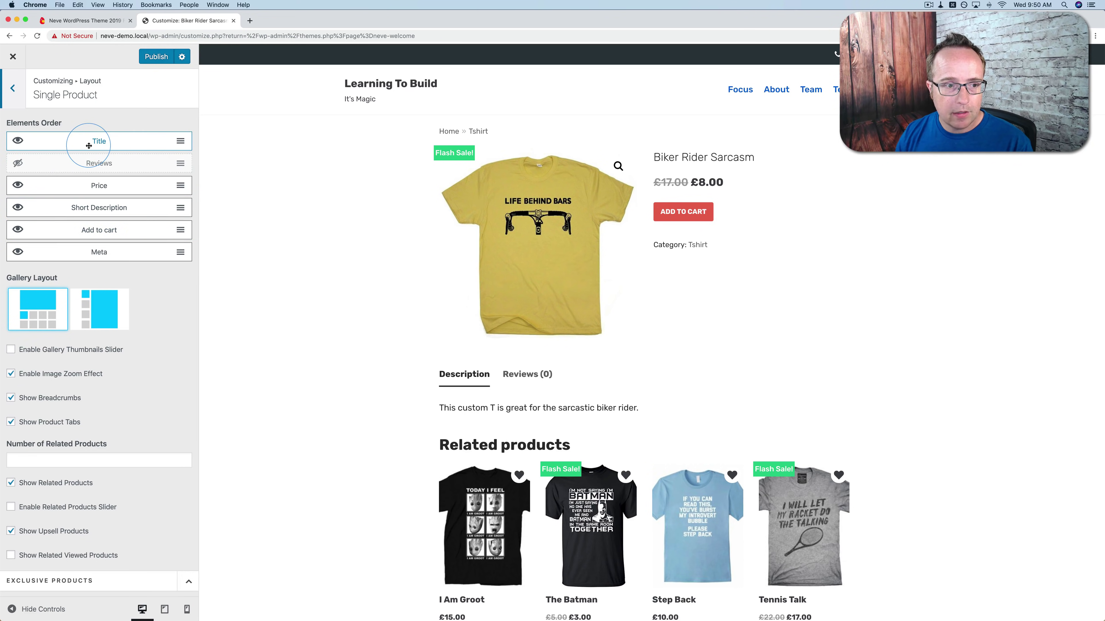
left_click_drag(89, 146, 89, 255)
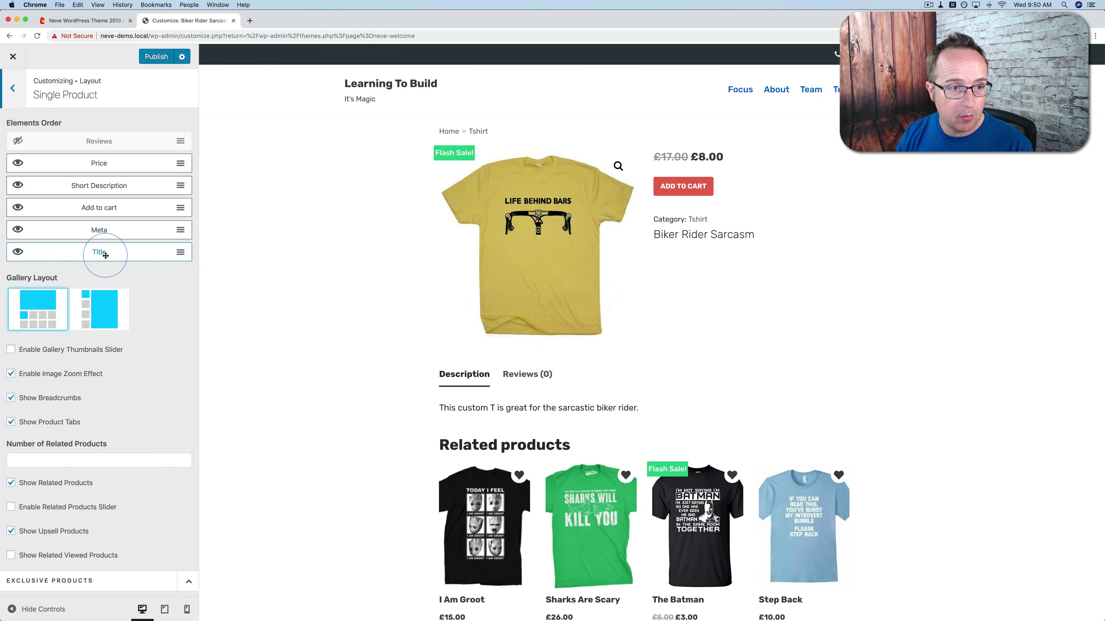
left_click_drag(105, 255, 90, 144)
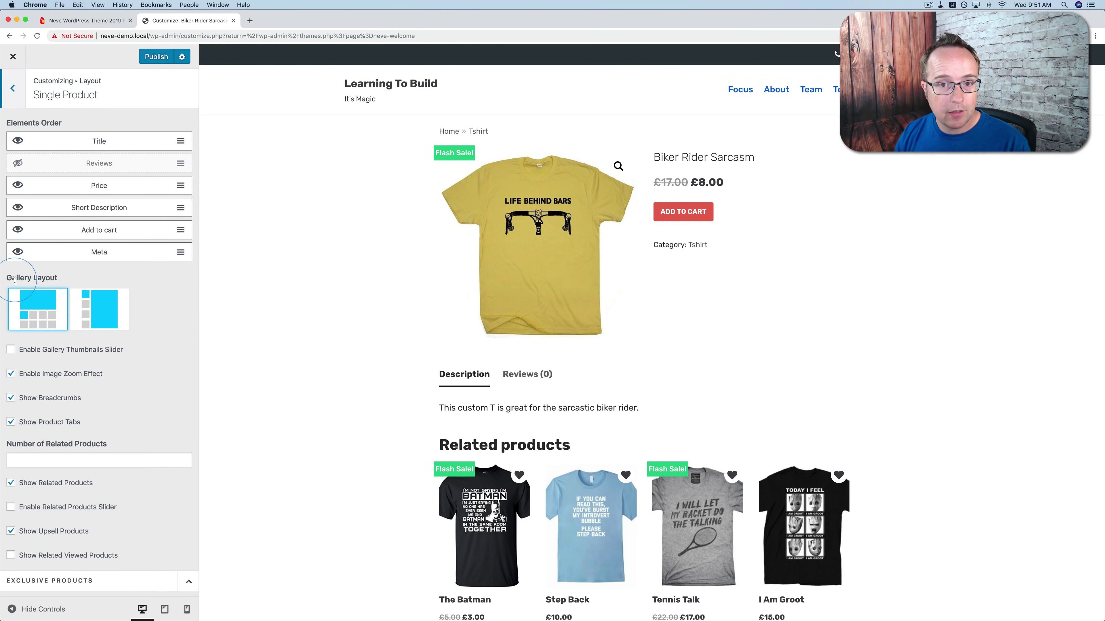
- Try the gallery layout with side thumbnails and the gallery thumbnails slider, returning both options to their original settings
left_click(87, 310)
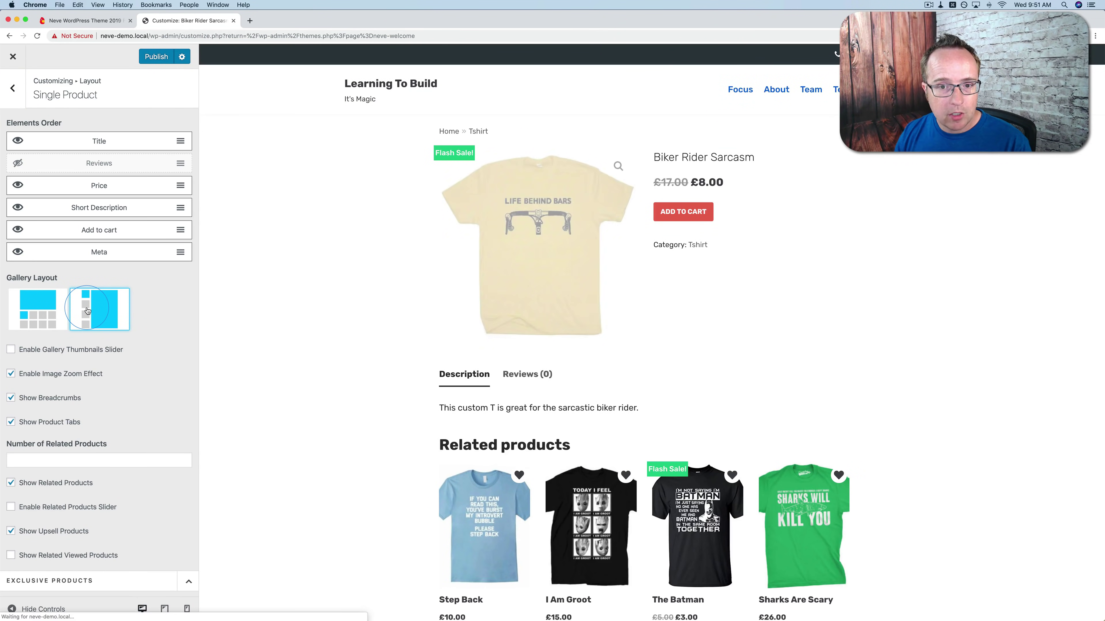
left_click(53, 316)
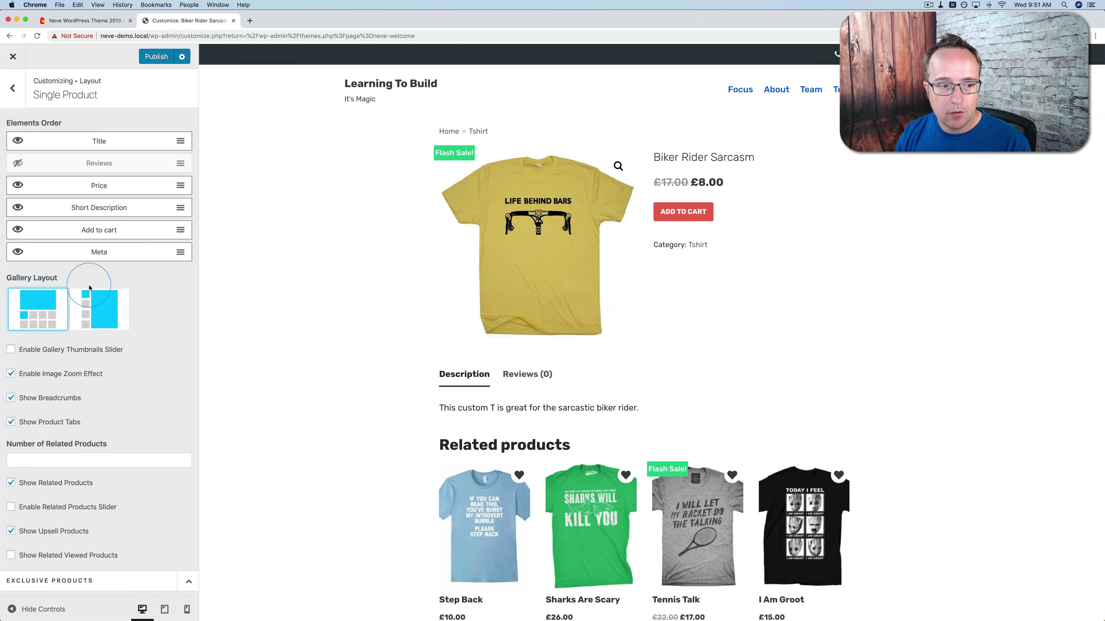
left_click(11, 351)
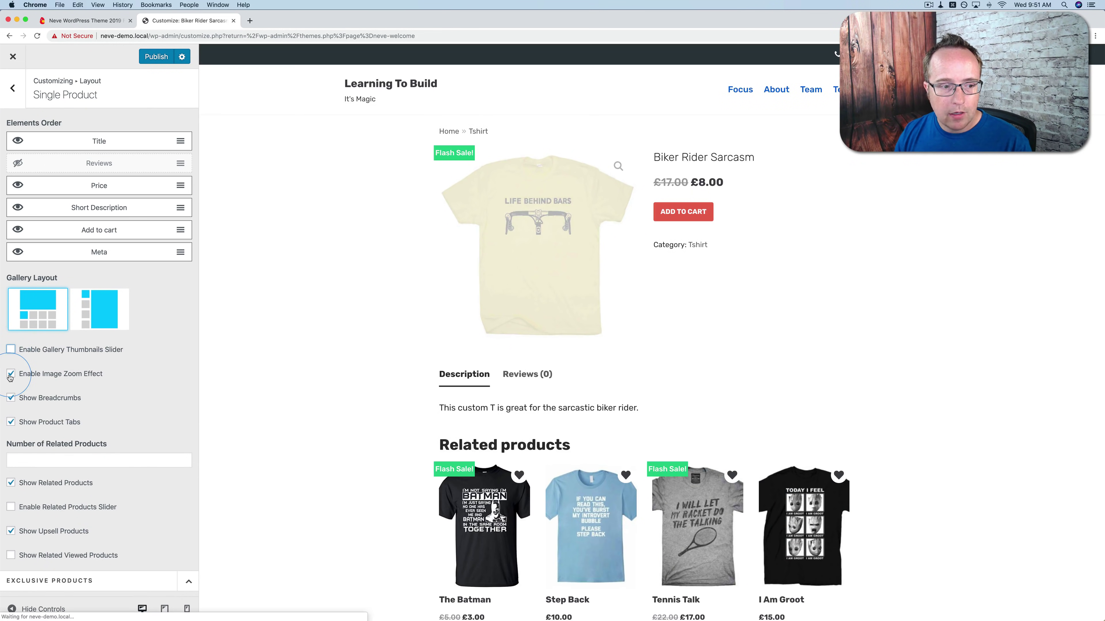
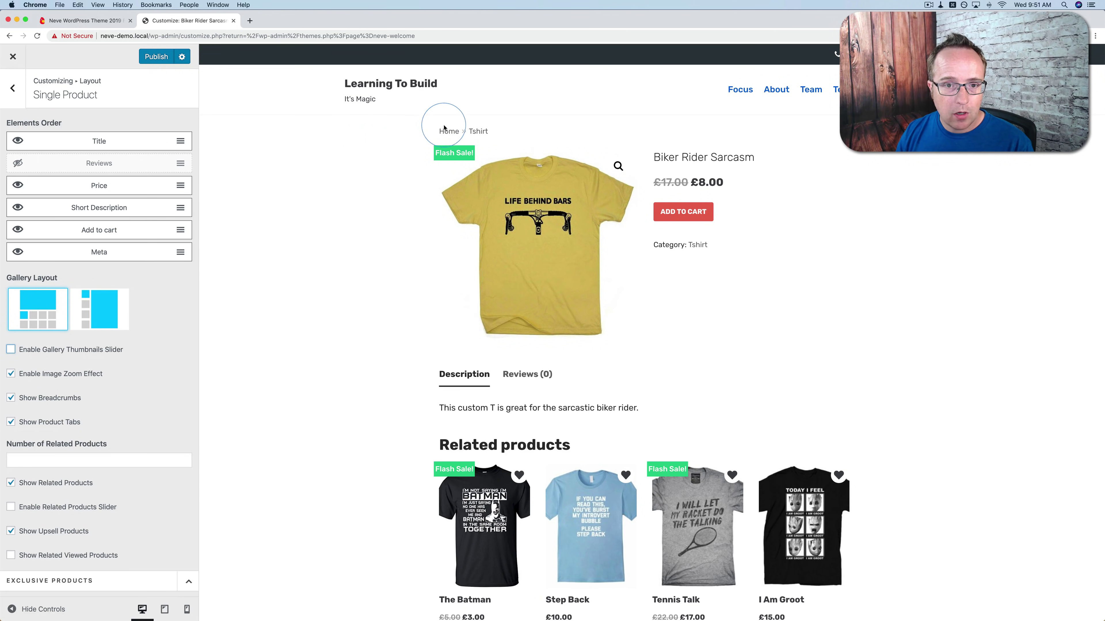
- Highlight the Home > Tshirt breadcrumb trail above the product image in the preview
left_click_drag(435, 132, 493, 131)
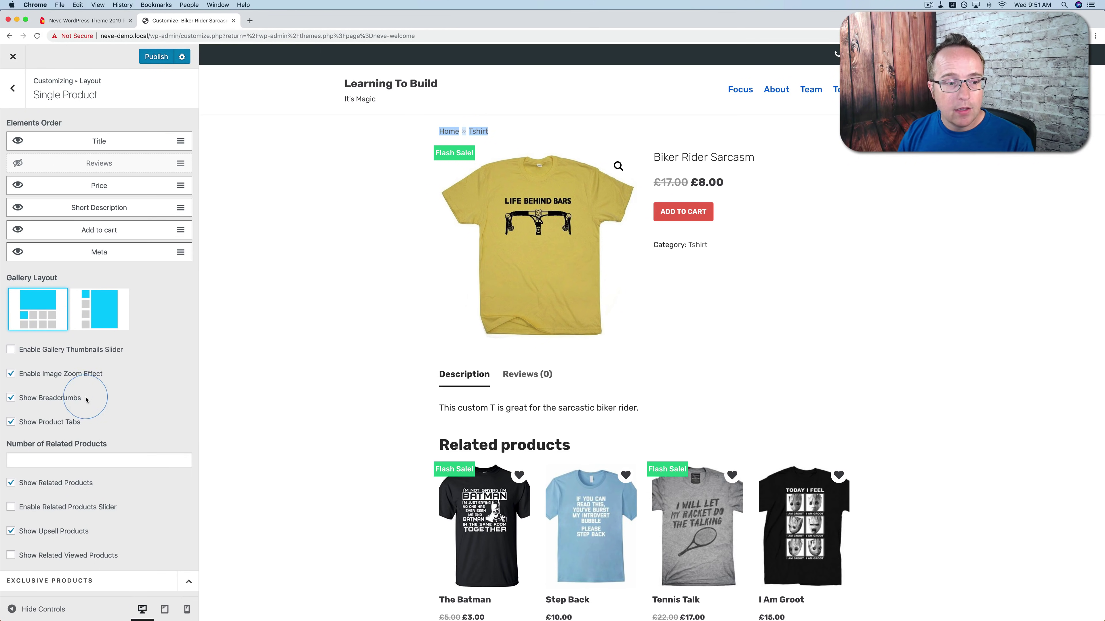
- Try hiding the breadcrumbs and the product tabs, viewing the Reviews and Description content in the preview, and show both elements again
left_click(11, 398)
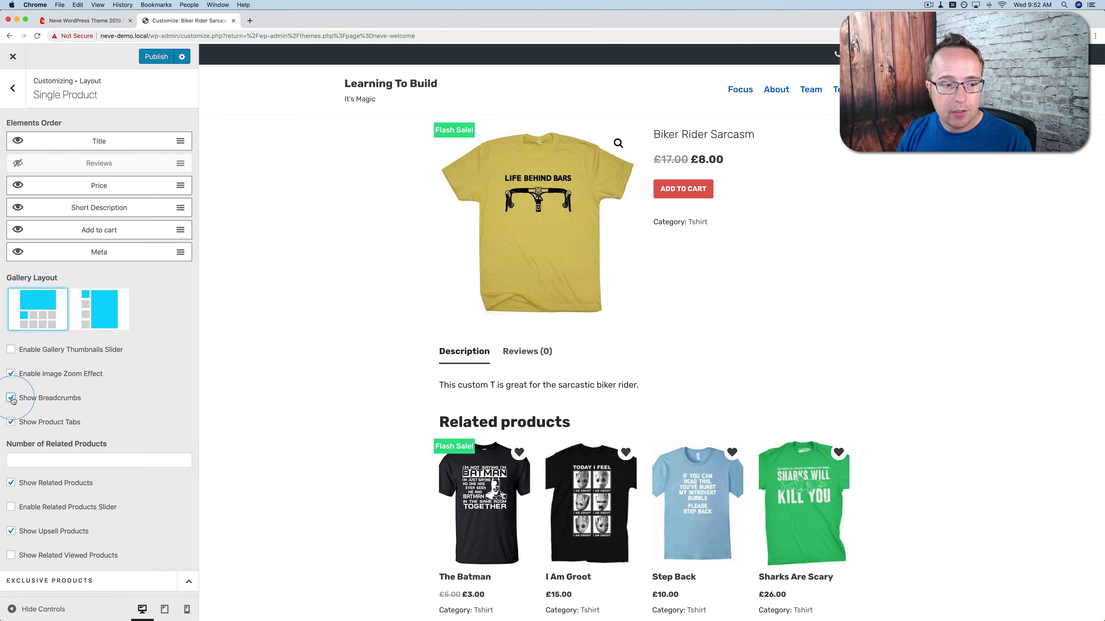
scroll(331, 333, "down", 3)
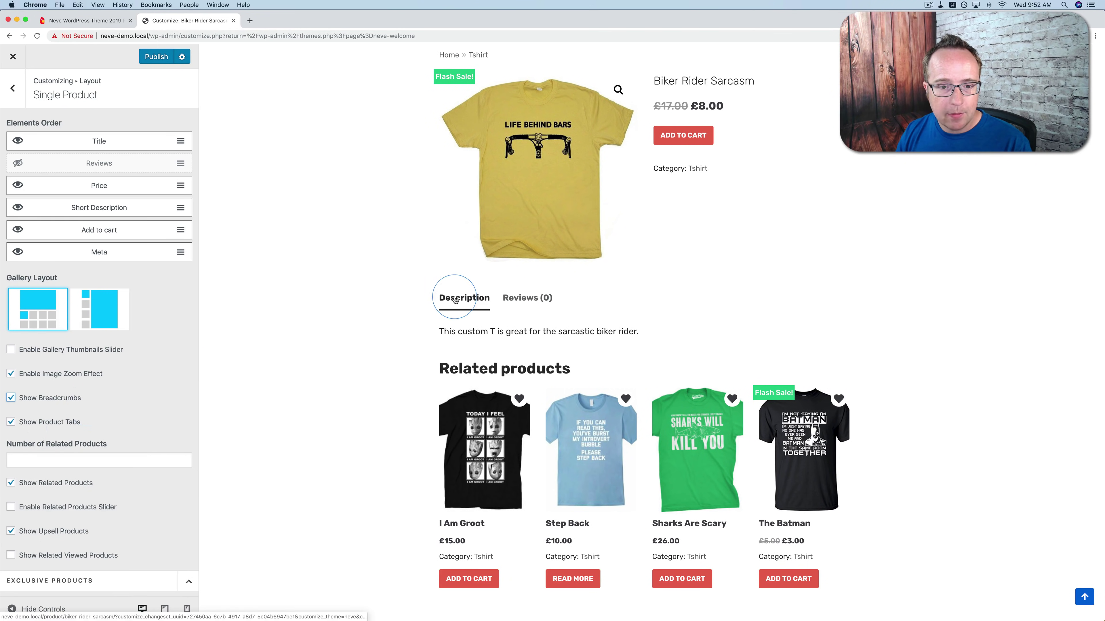
left_click(527, 304)
left_click(466, 302)
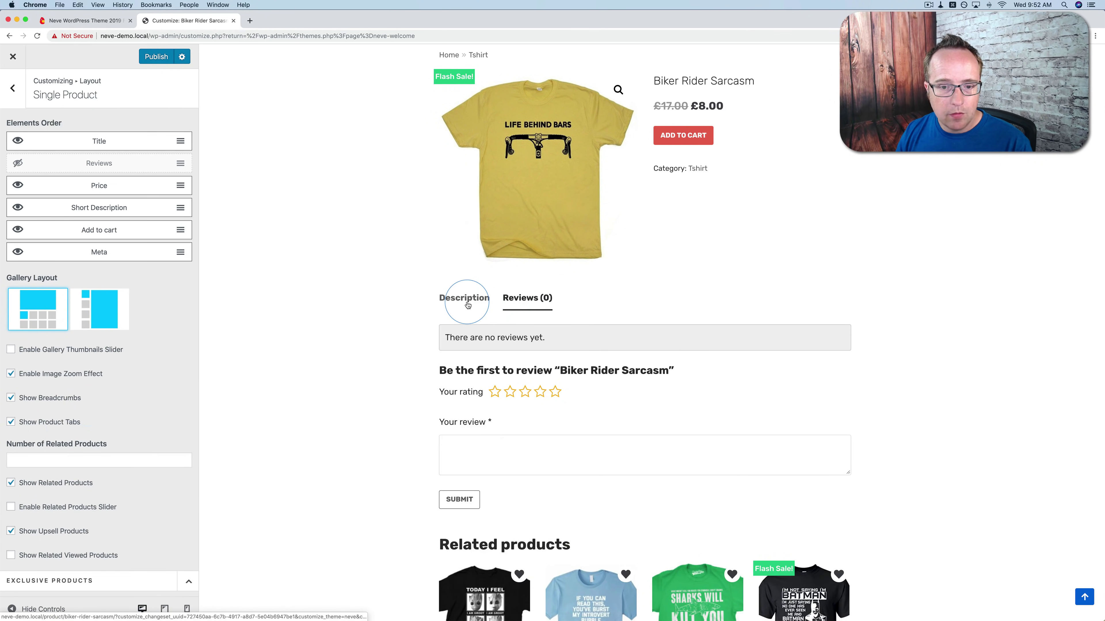
left_click(12, 422)
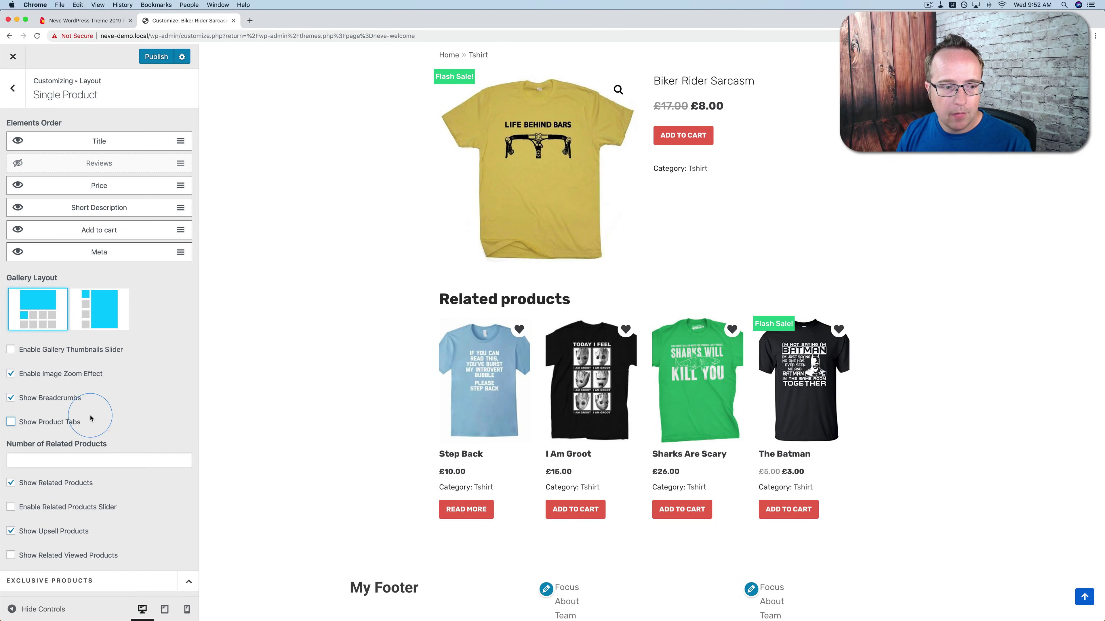
scroll(133, 390, "down", 4)
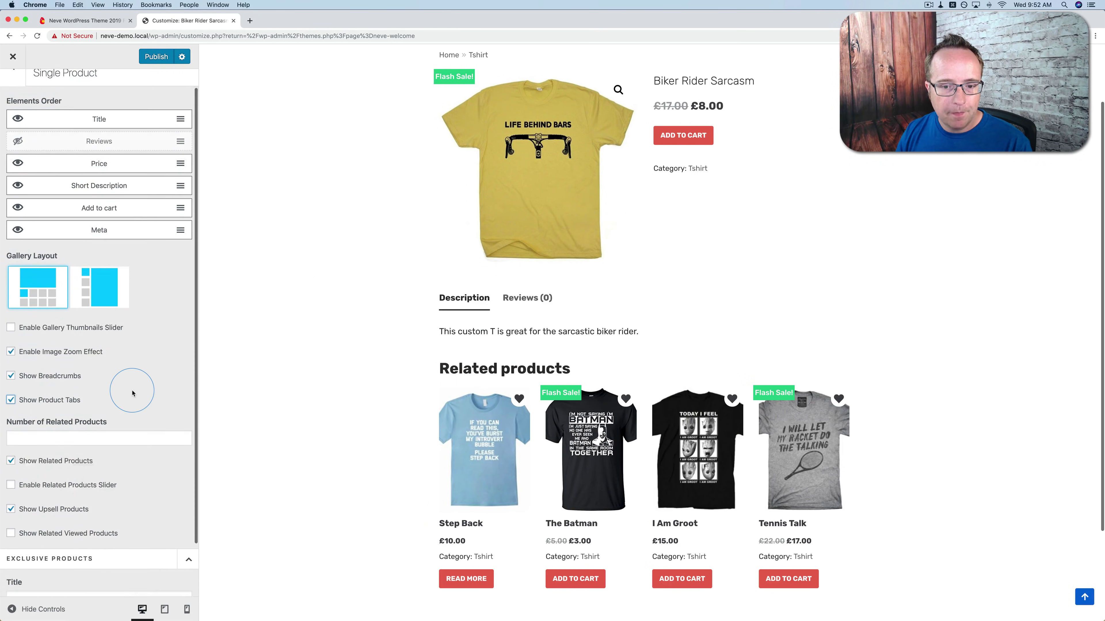
- Set the number of related products to 4 in the Single Product layout
scroll(345, 350, "down", 5)
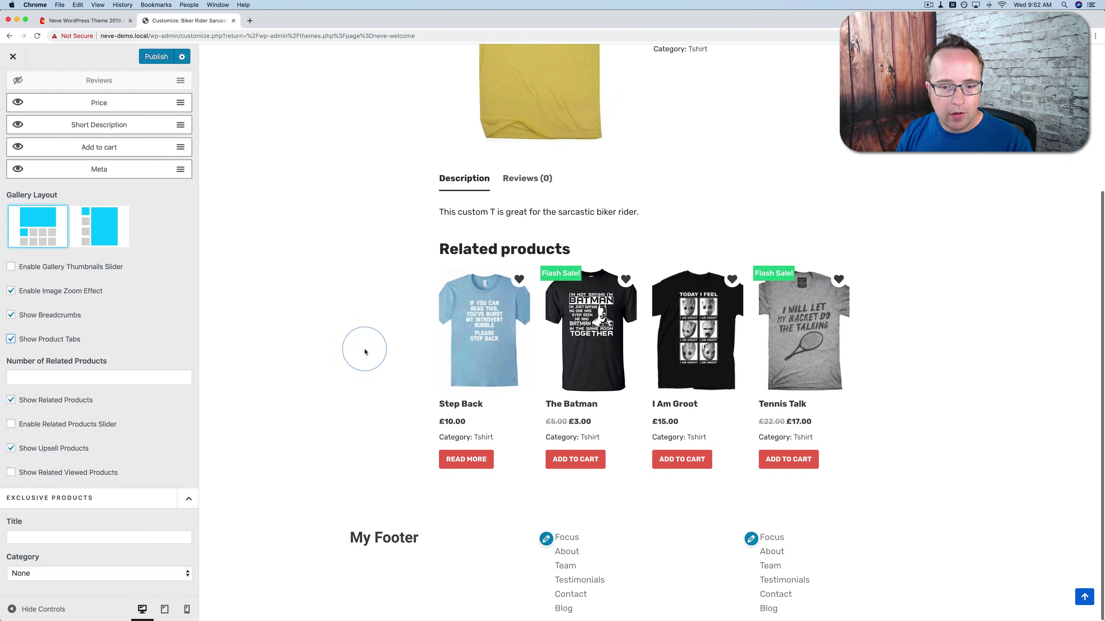
left_click(169, 377)
type("2")
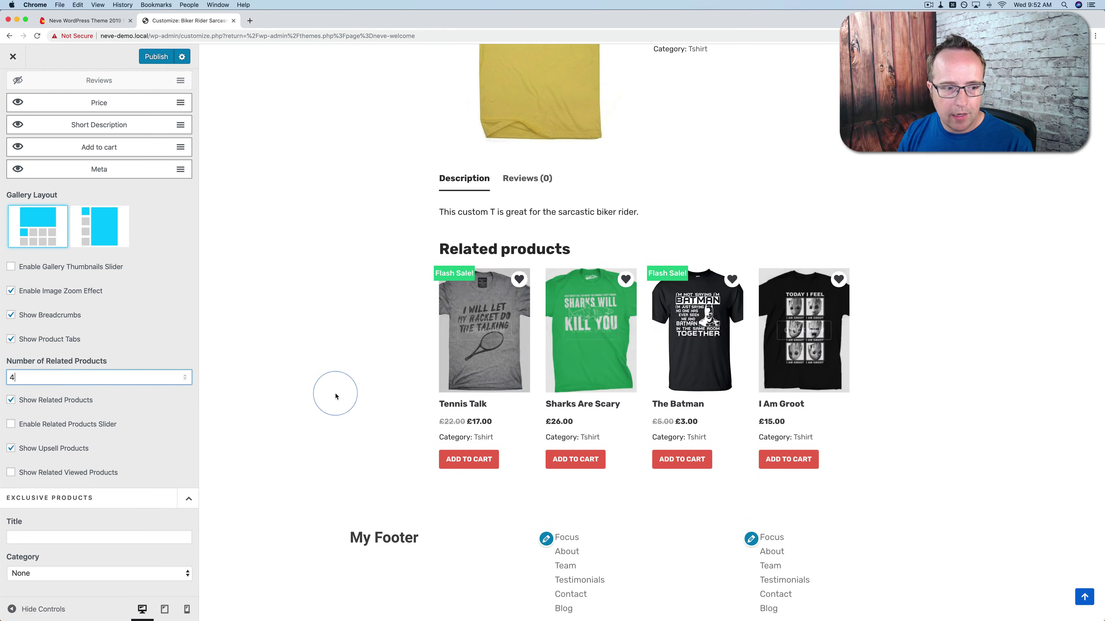
- Try toggling Show Related Products and Show Related Viewed Products, returning both options to their original settings
left_click(11, 401)
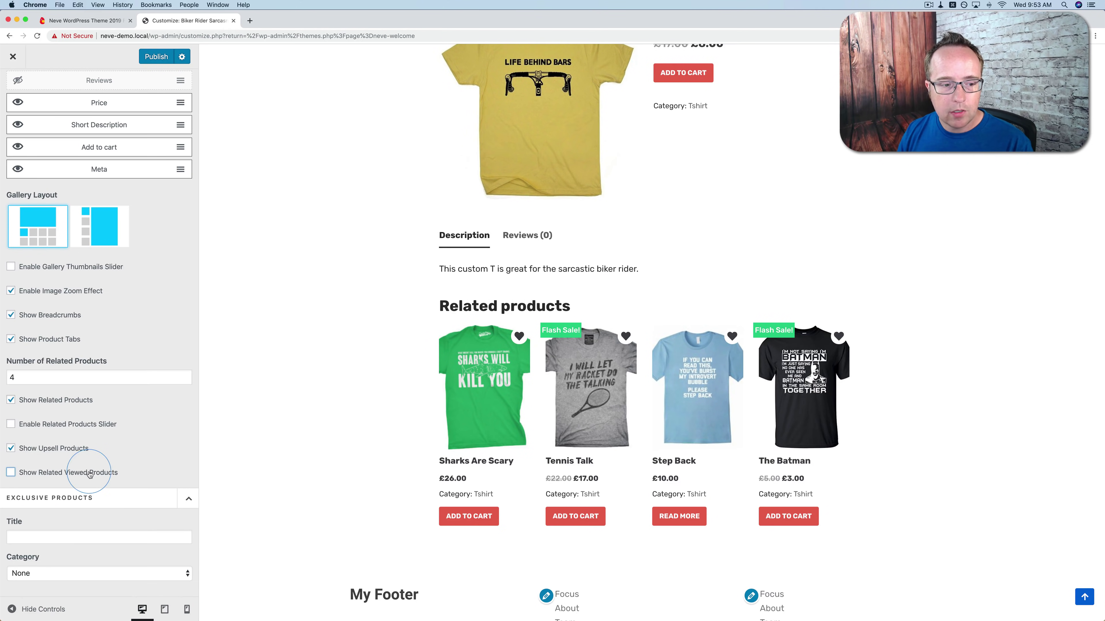
left_click(12, 474)
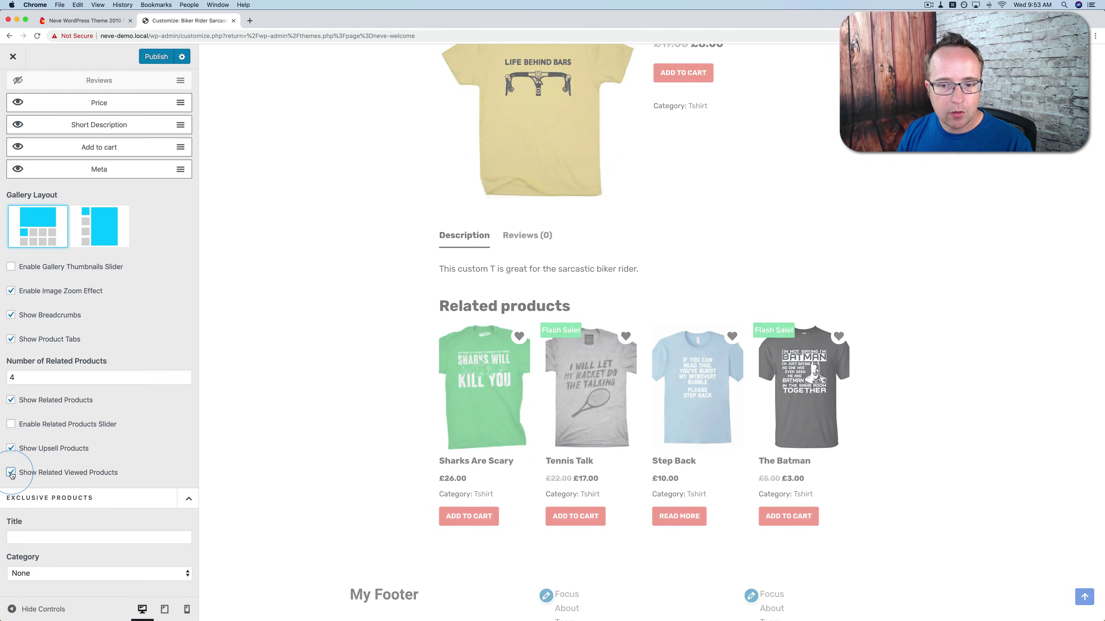
left_click(295, 408)
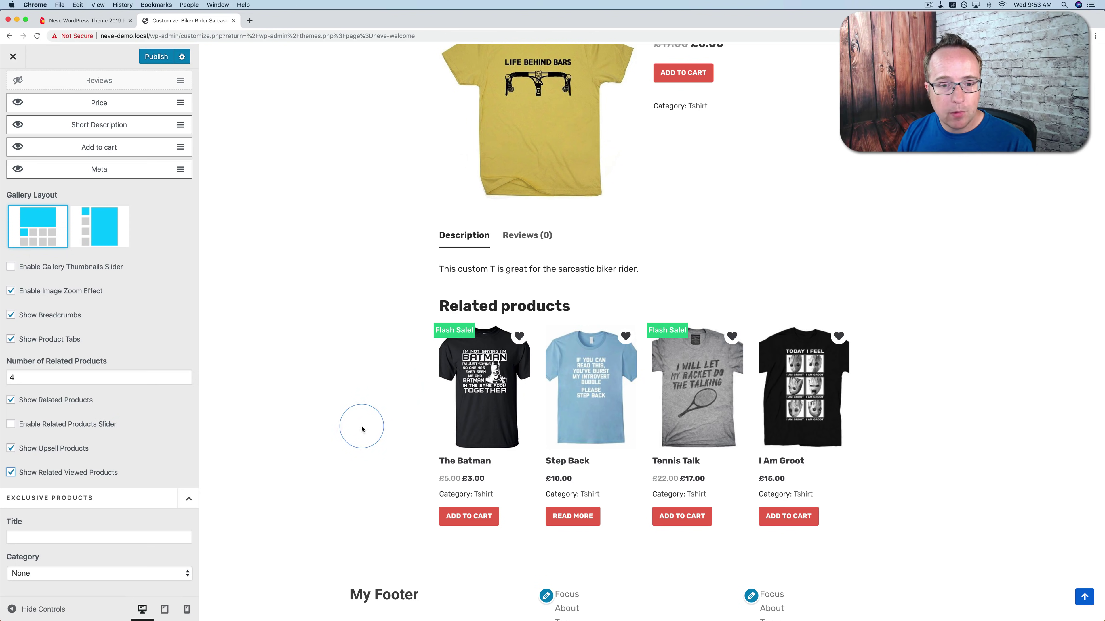
left_click(16, 462)
- Set the Exclusive Products category to Tshirt with the title Exclusive, and view the section below the related products
left_click(119, 530)
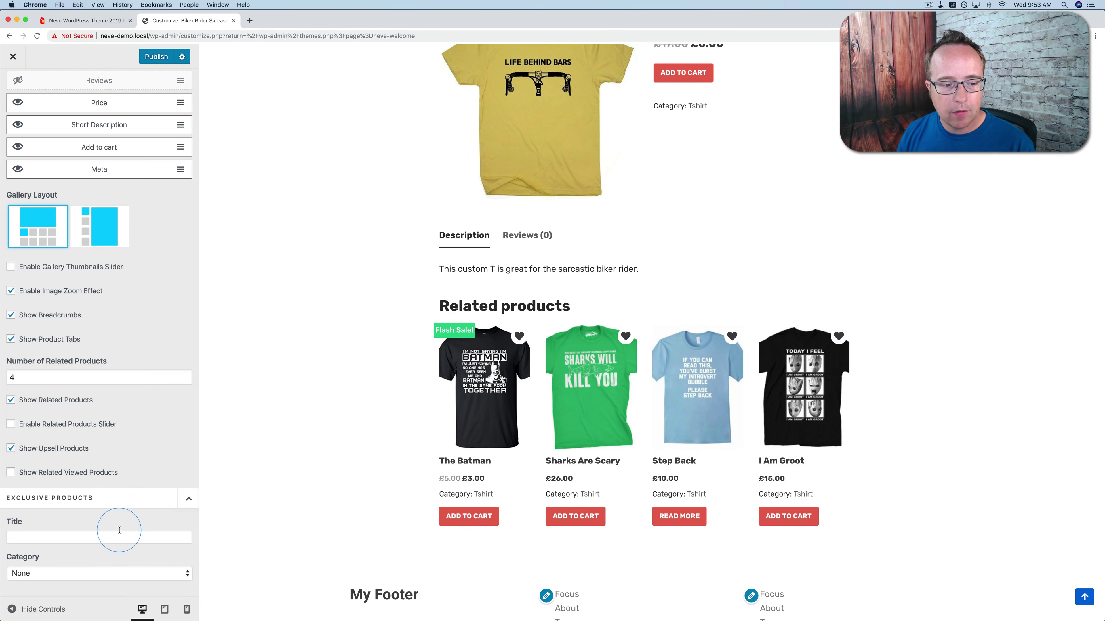
left_click(83, 580)
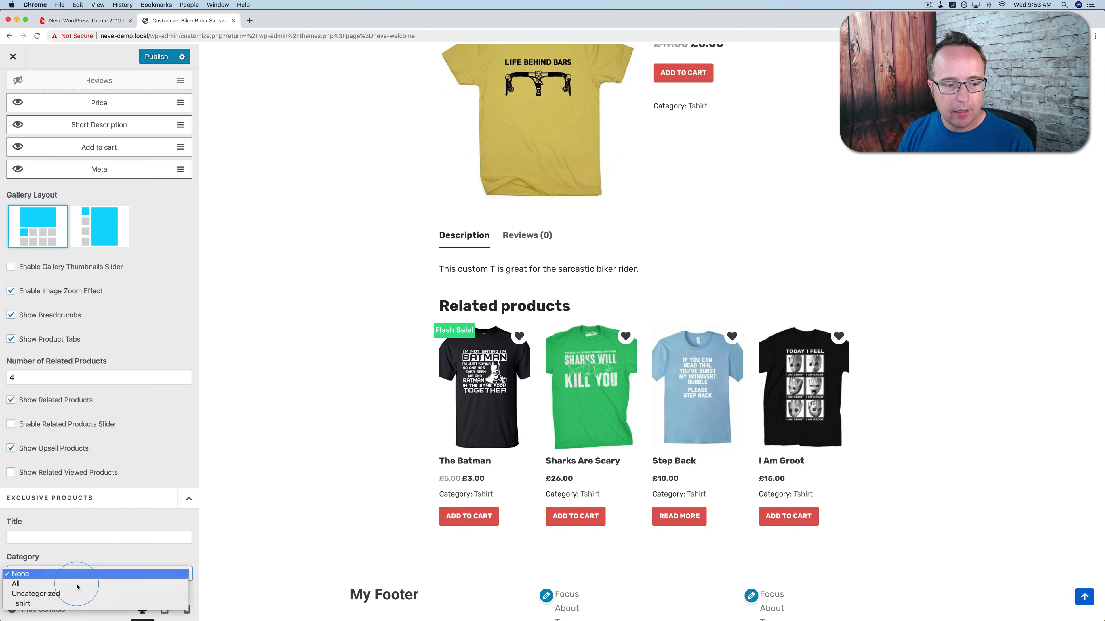
left_click(50, 604)
left_click(57, 537)
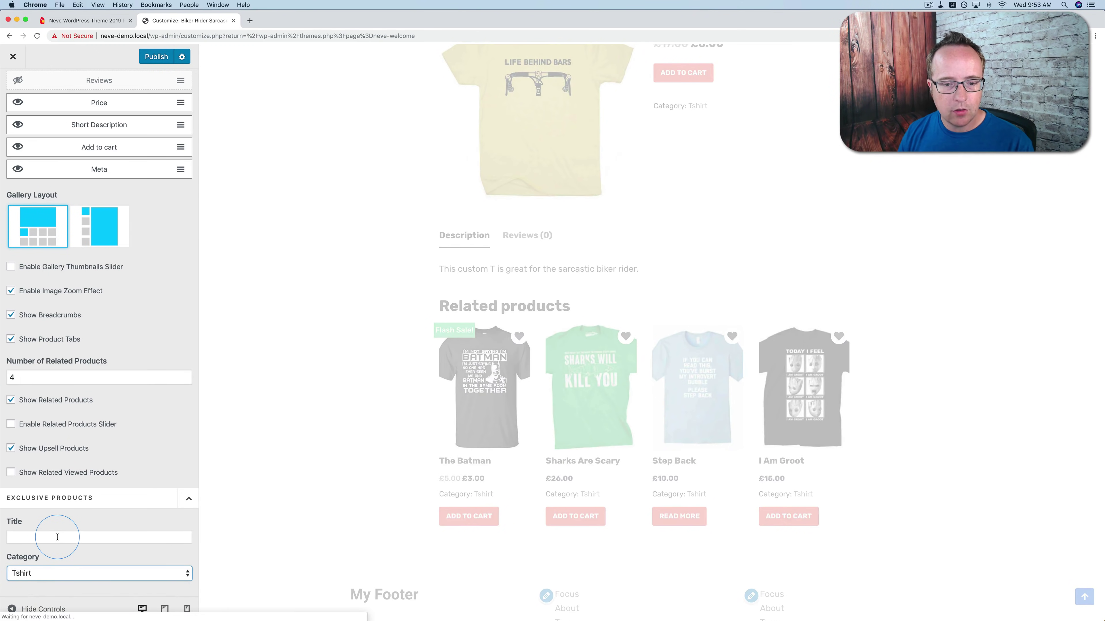
type("Exclsu")
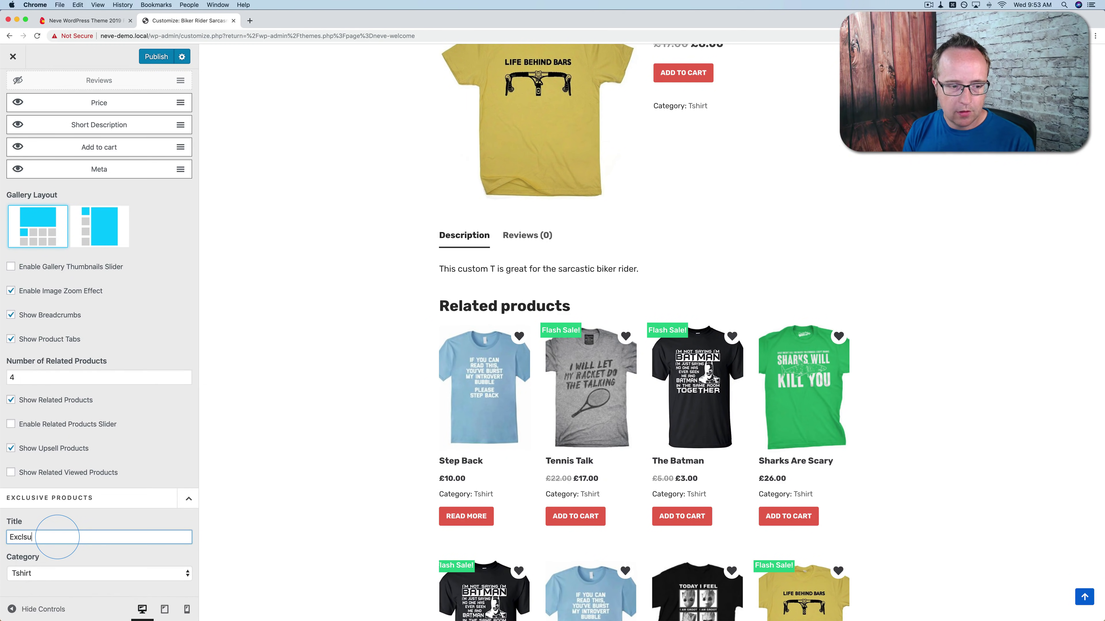
key("BackSpace")
key("BackSpace")
type("usive")
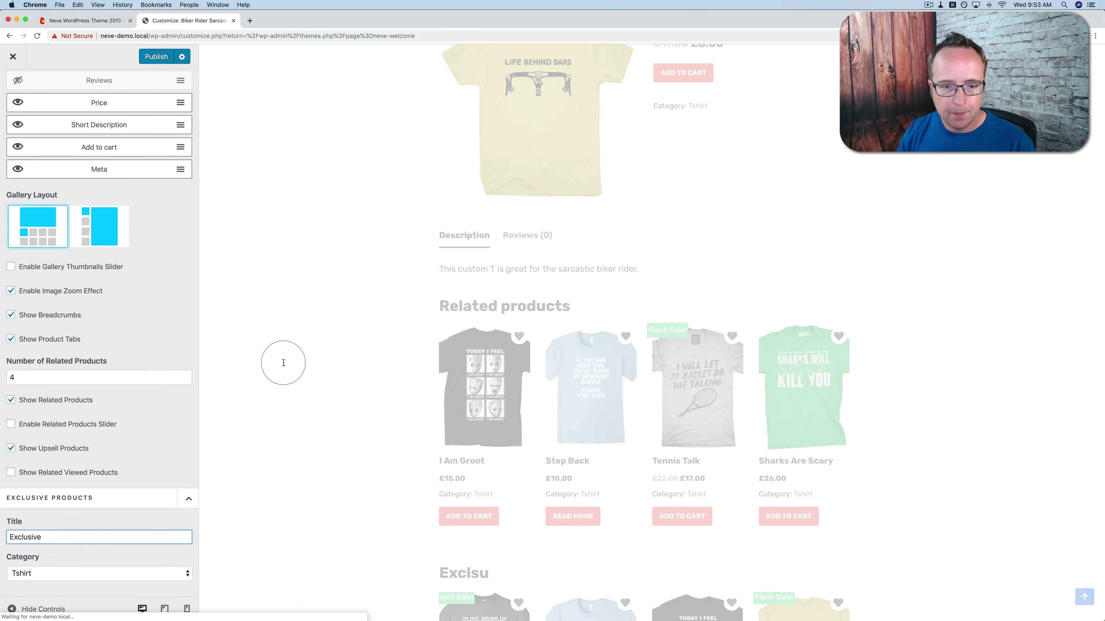
scroll(370, 323, "down", 8)
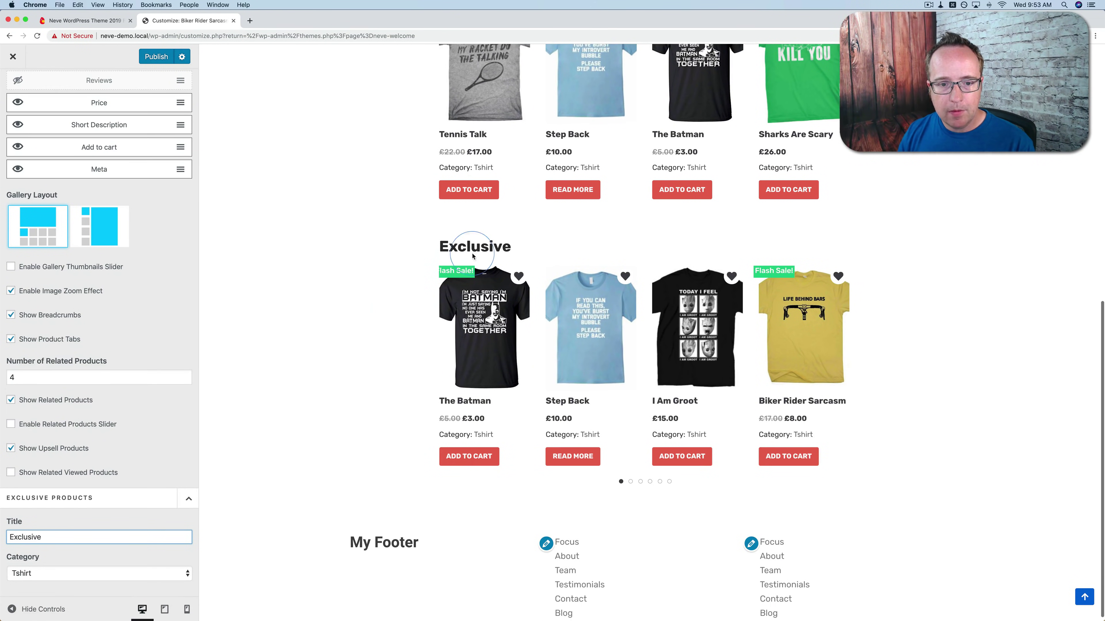
- Try Flash Sale as the Exclusive Products title, and remove the section by setting its category back to None
left_click(35, 531)
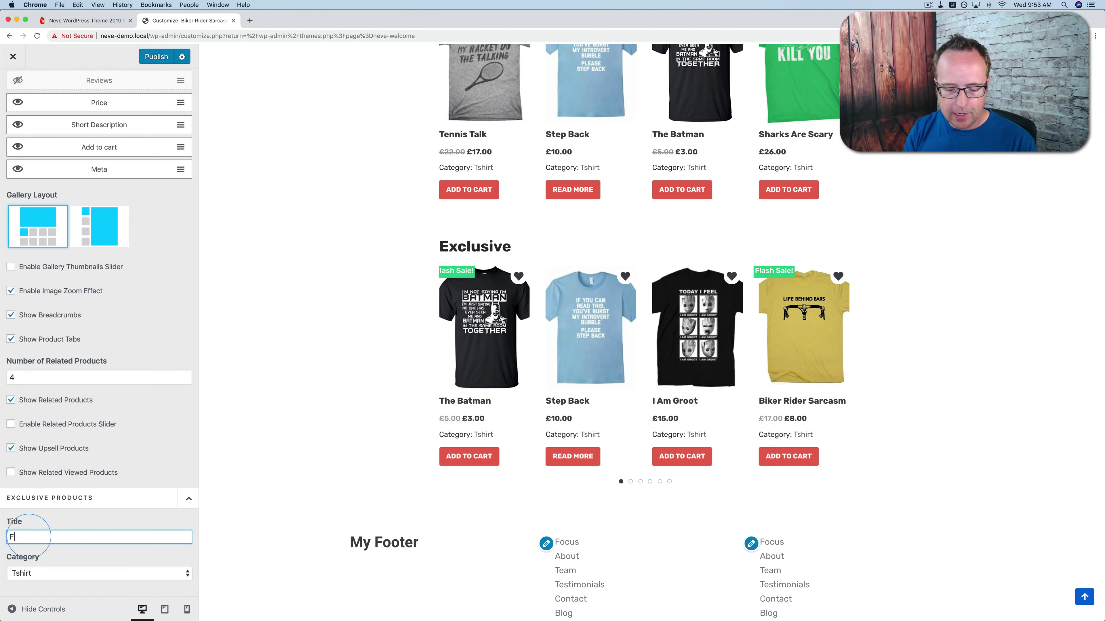
type("Flash Sale")
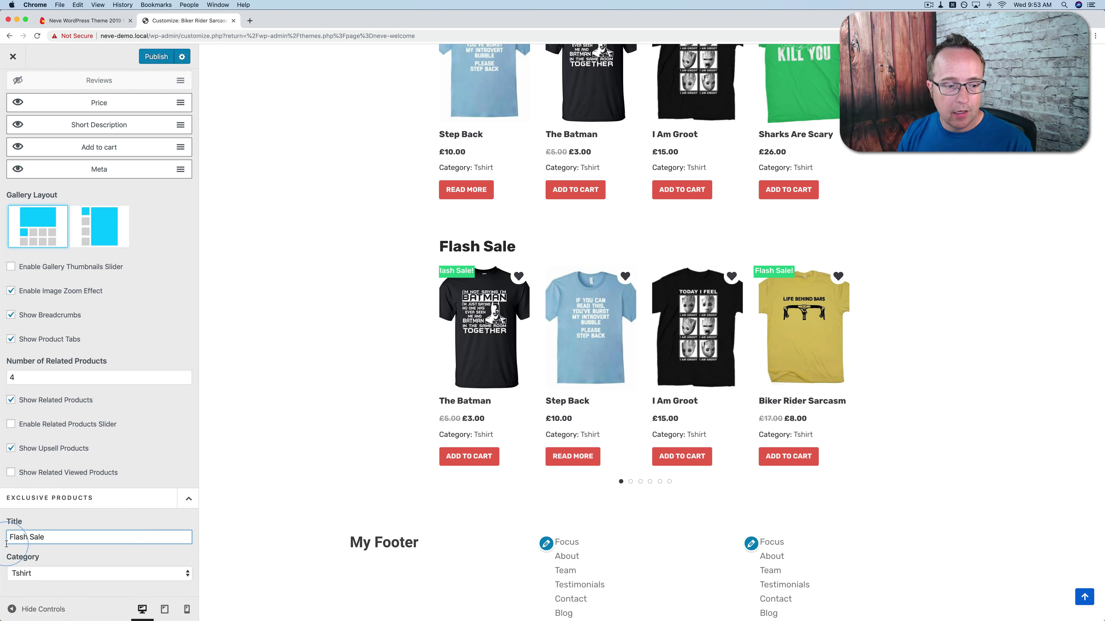
left_click(32, 576)
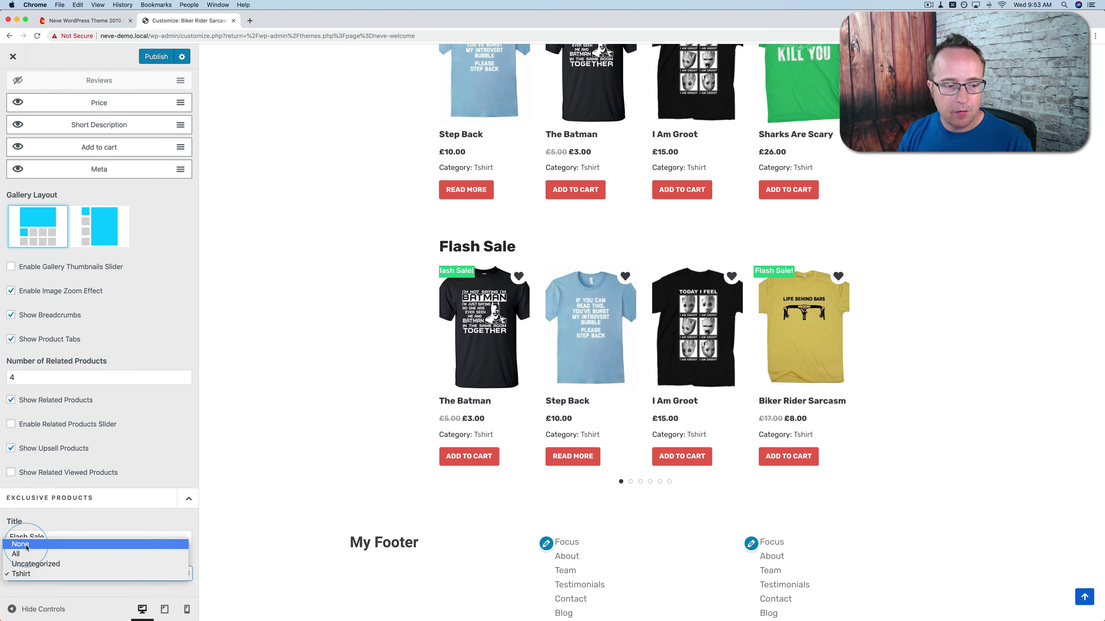
left_click(42, 540)
double_click(42, 540)
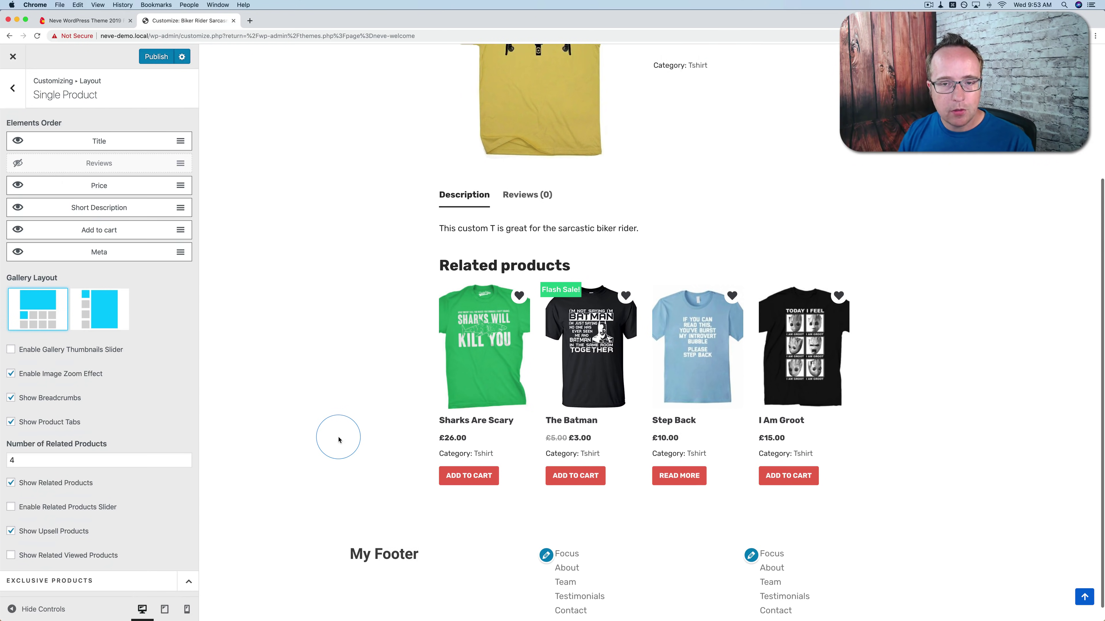
- Return to the main Layout settings and publish the customizer changes
scroll(339, 440, "up", 5)
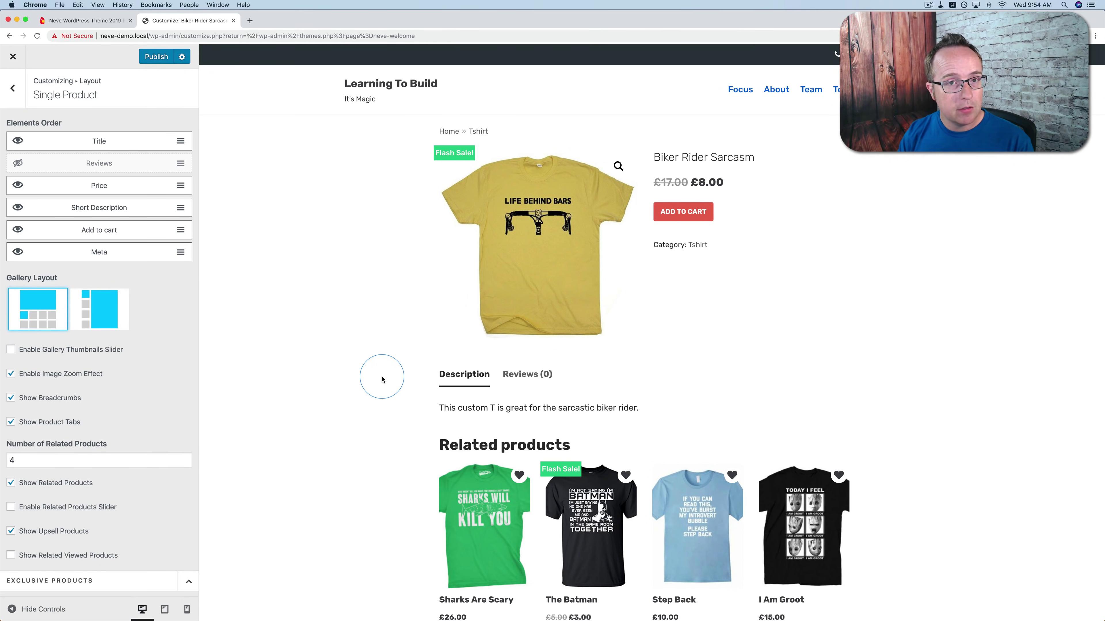
left_click(8, 94)
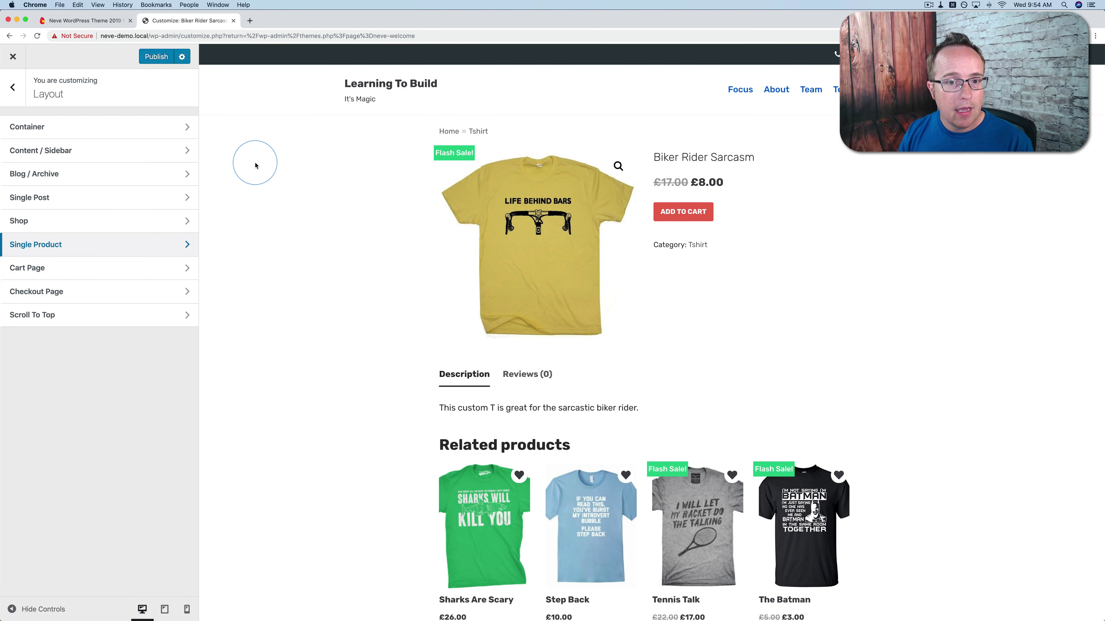
left_click(155, 58)
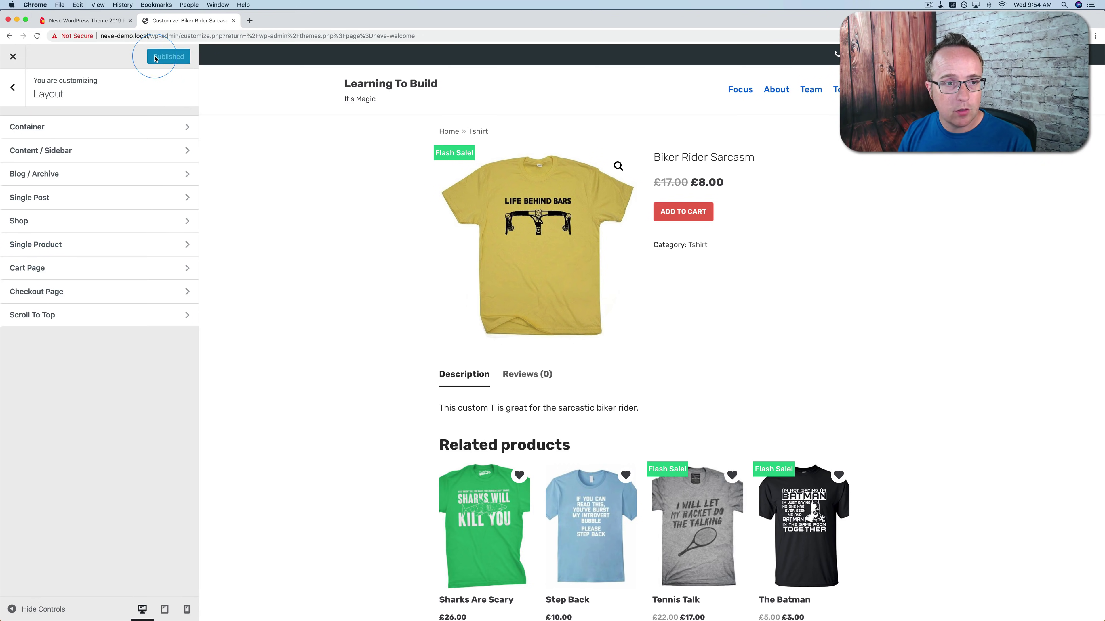
- Copy the domain neve-demo.local from the customizer address and open the live home page in a new browser tab
left_click_drag(148, 34, 99, 34)
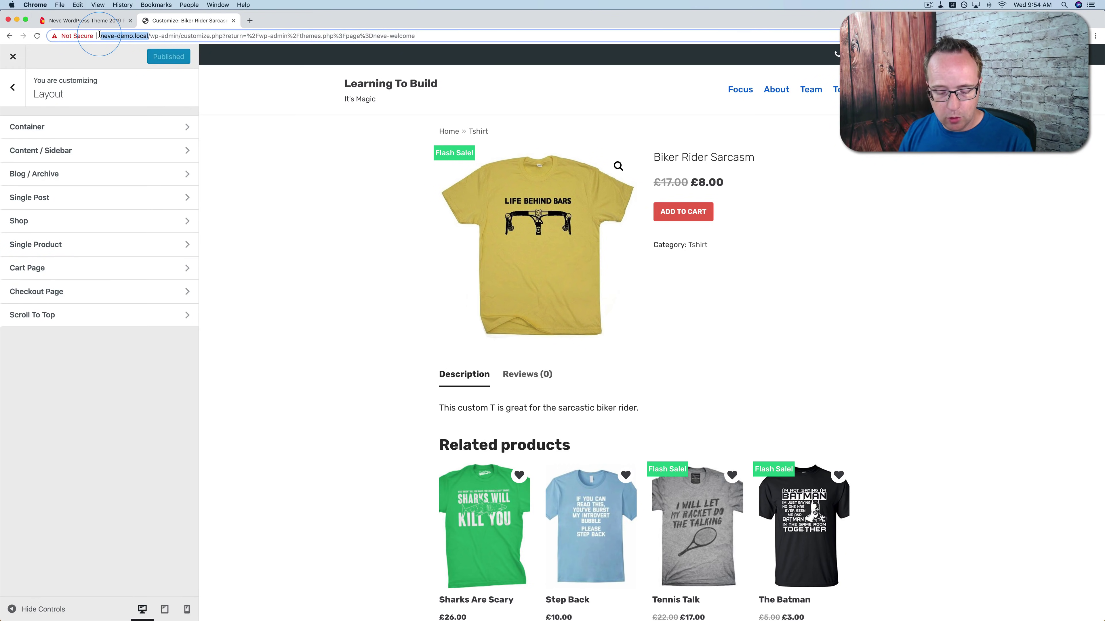
key("super+c")
key("super+t")
key("super+v")
key("Return")
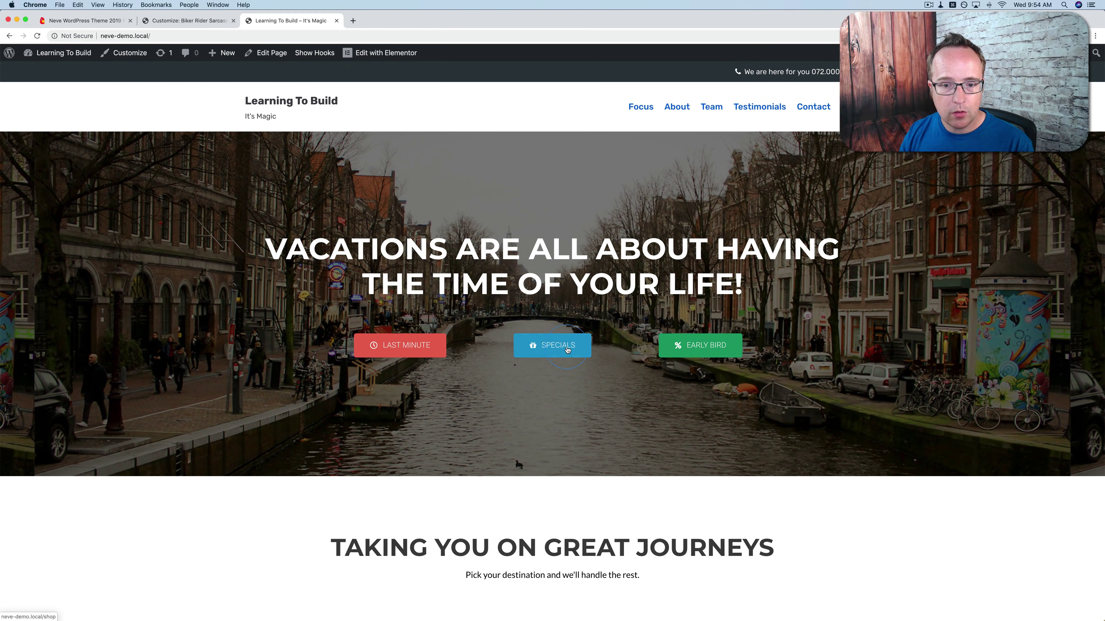
- Open the shop through the Specials link, add the Biker Rider Sarcasm shirt to the cart, and view the cart
left_click(566, 348)
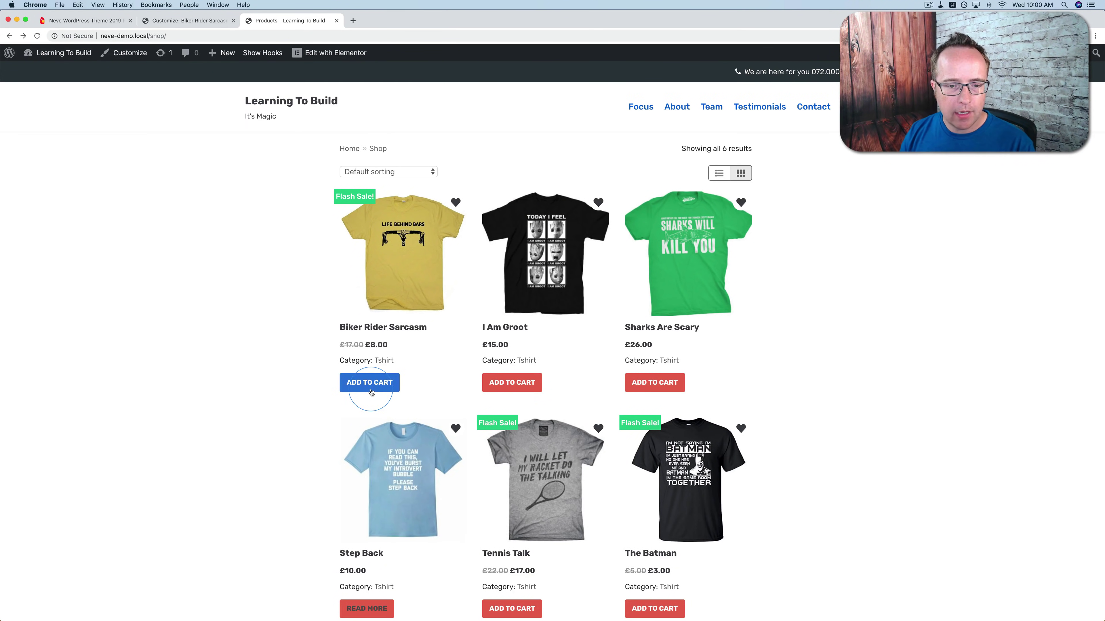
left_click(366, 386)
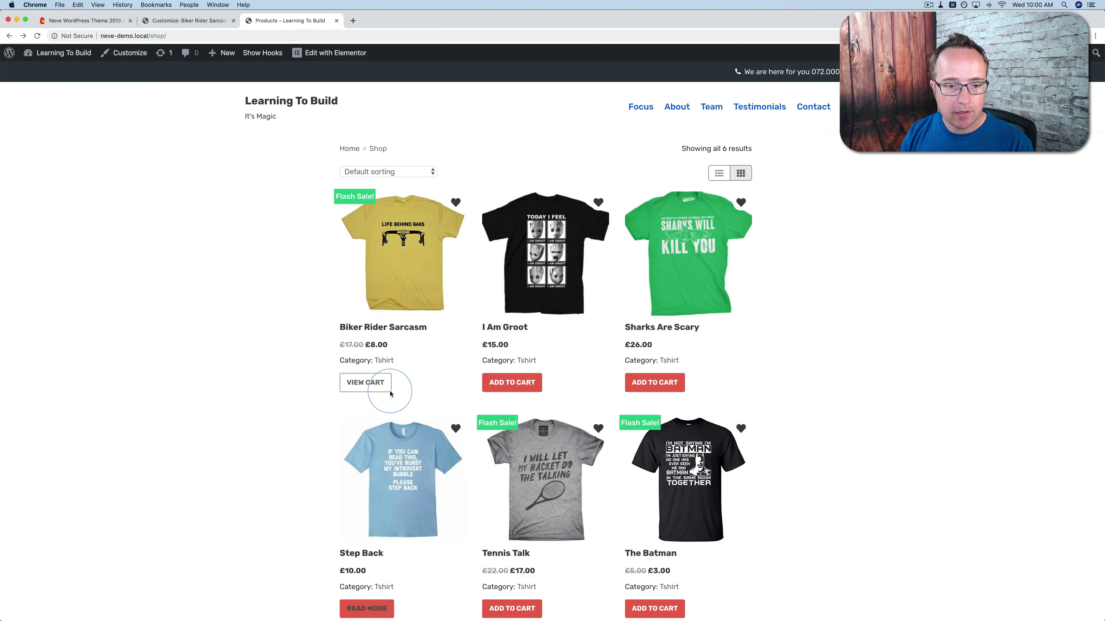
left_click(366, 383)
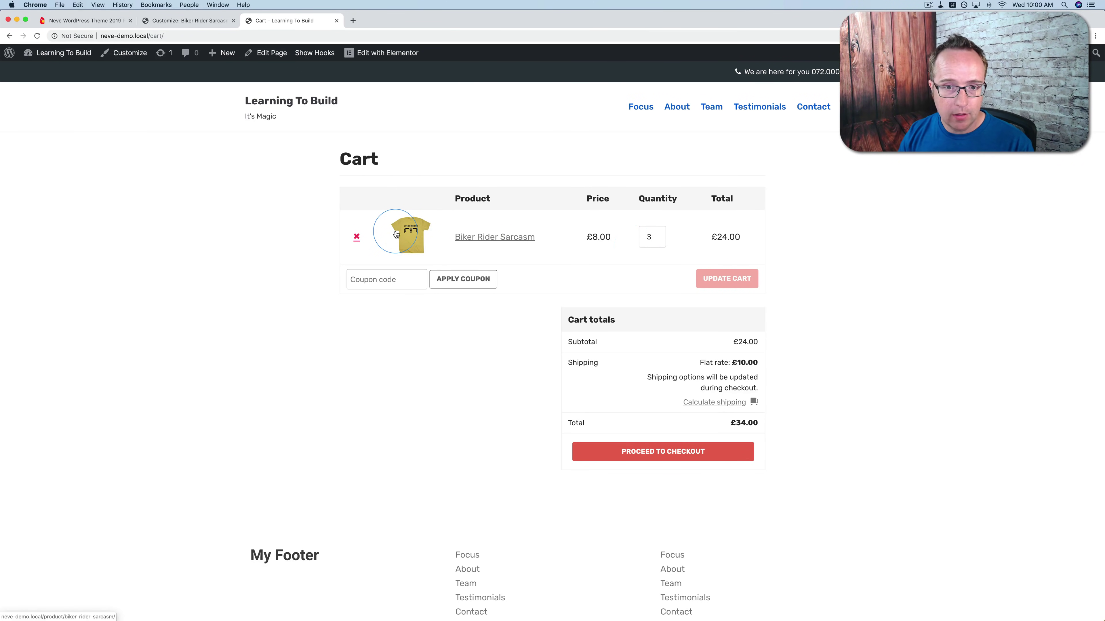
- Set the Biker Rider Sarcasm quantity to 1, update the cart, and look over the coupon field and cart totals
double_click(642, 238)
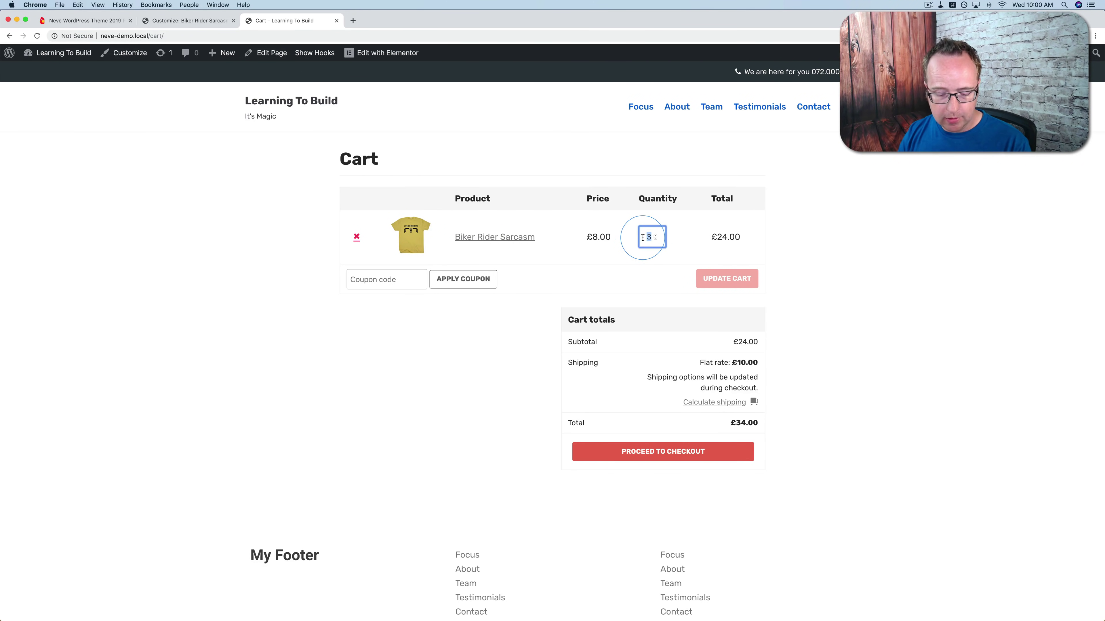
type("1")
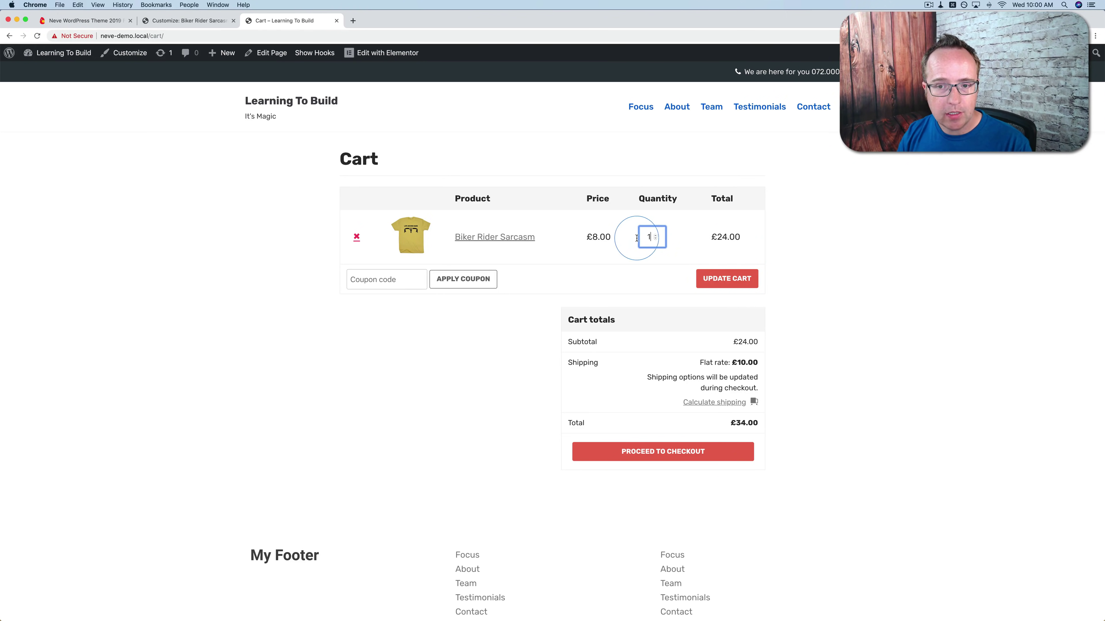
left_click(722, 279)
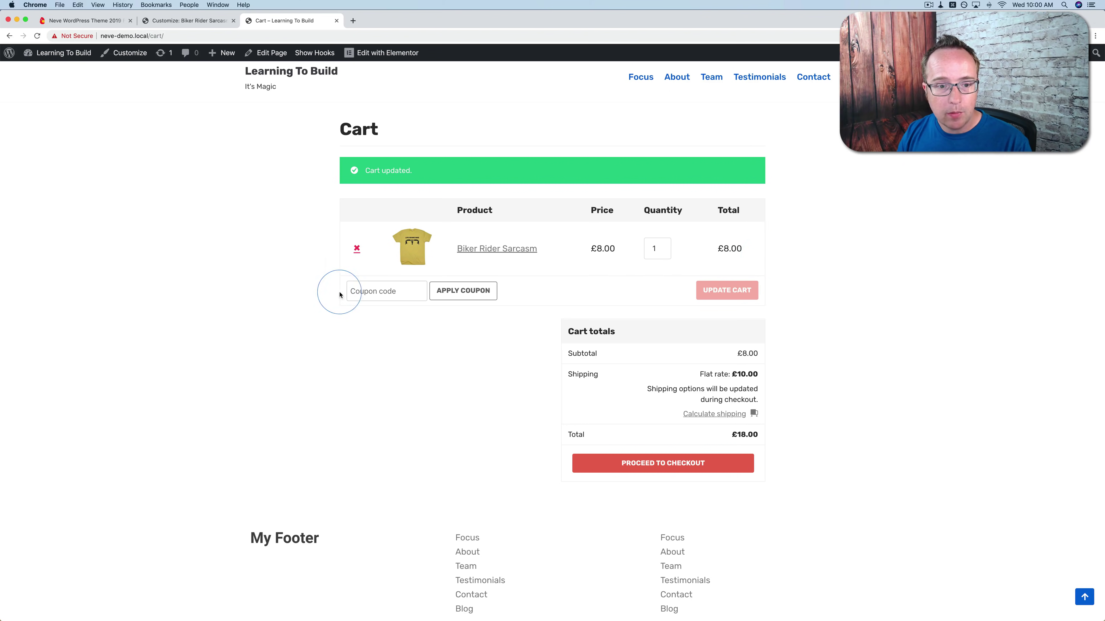
scroll(486, 382, "down", 1)
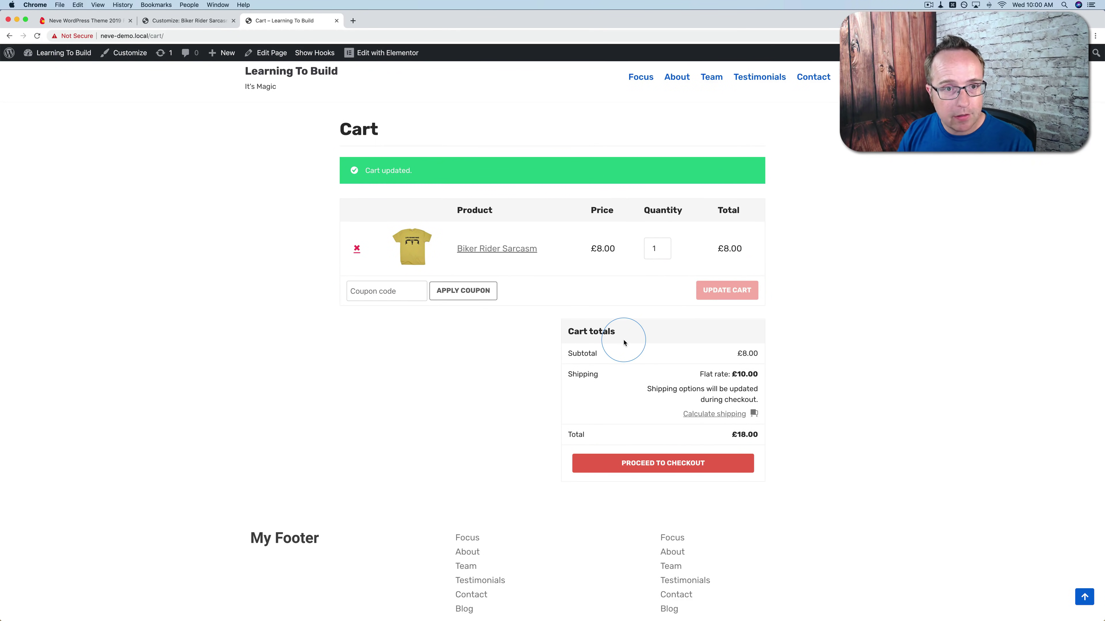
- Open the Cart Page layout settings in the customizer and go back to the live cart page to compare
left_click(169, 21)
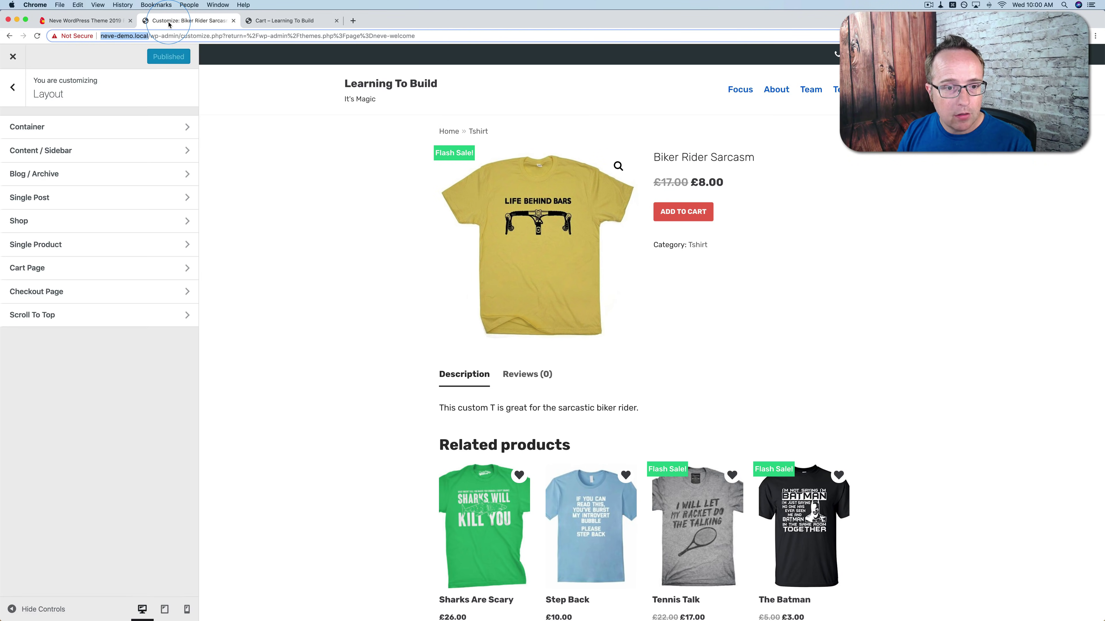
left_click(24, 271)
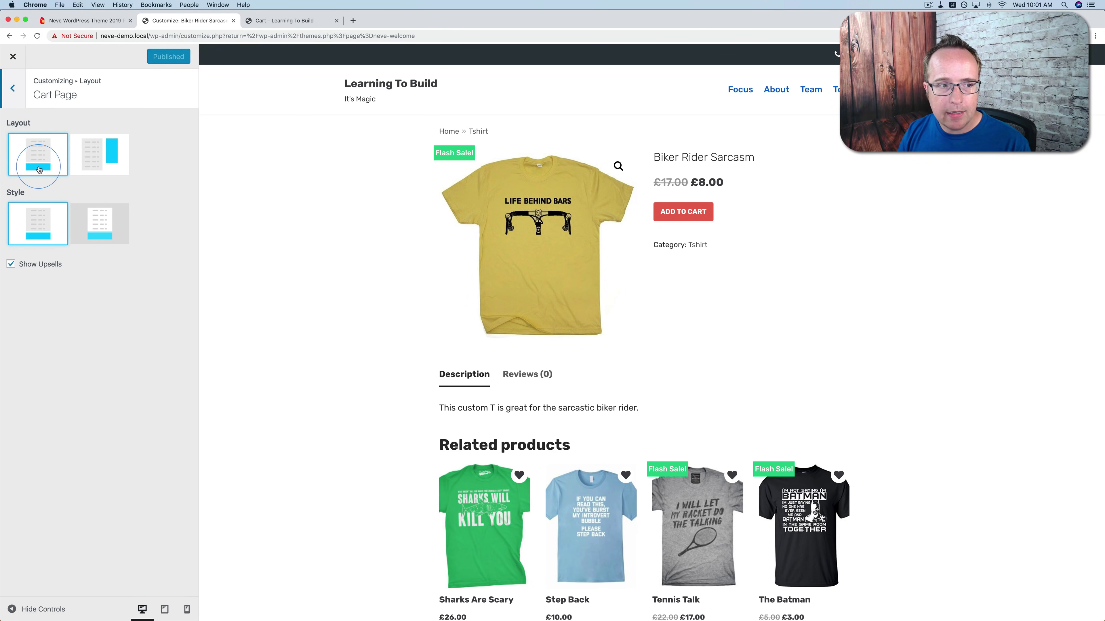
left_click(283, 21)
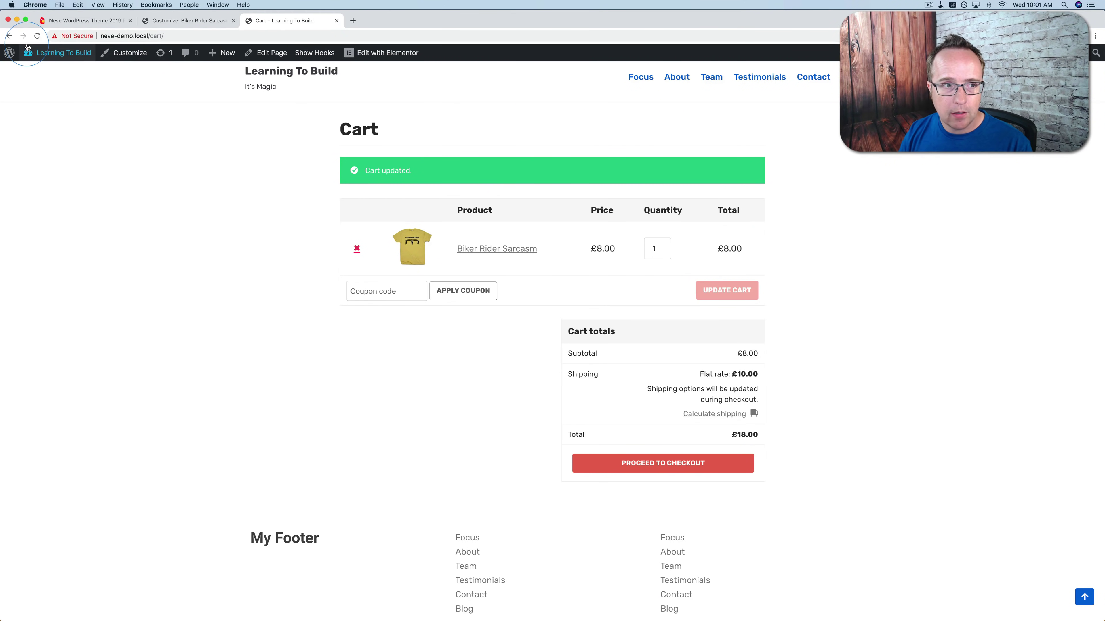
- Return to the shop page, add the I Am Groot shirt to the cart, and view the cart
left_click(9, 36)
left_click(504, 385)
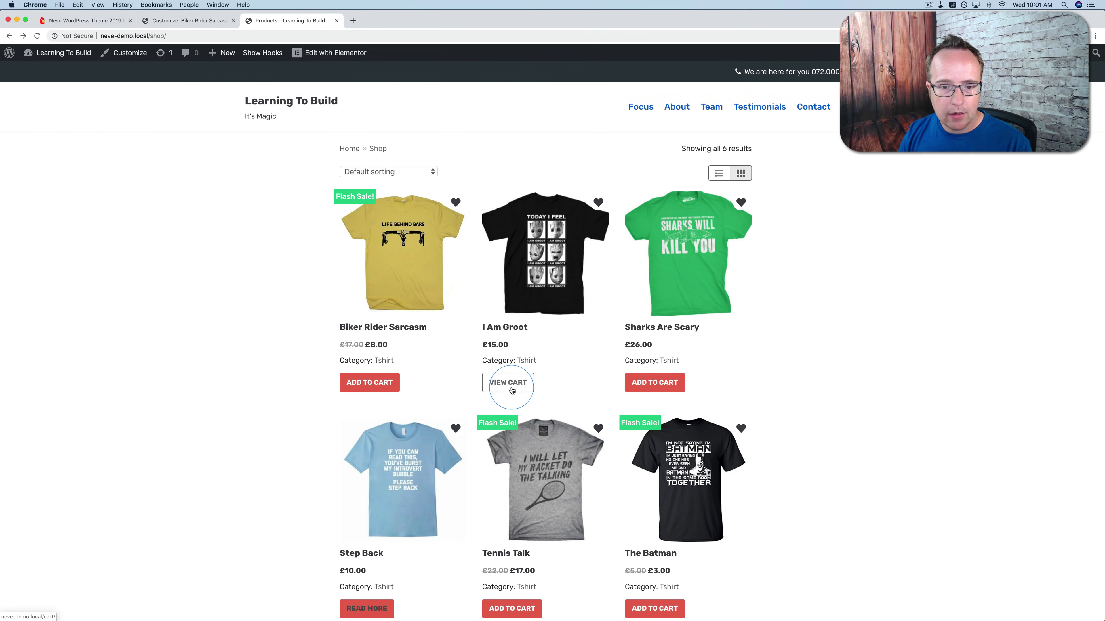
left_click(504, 385)
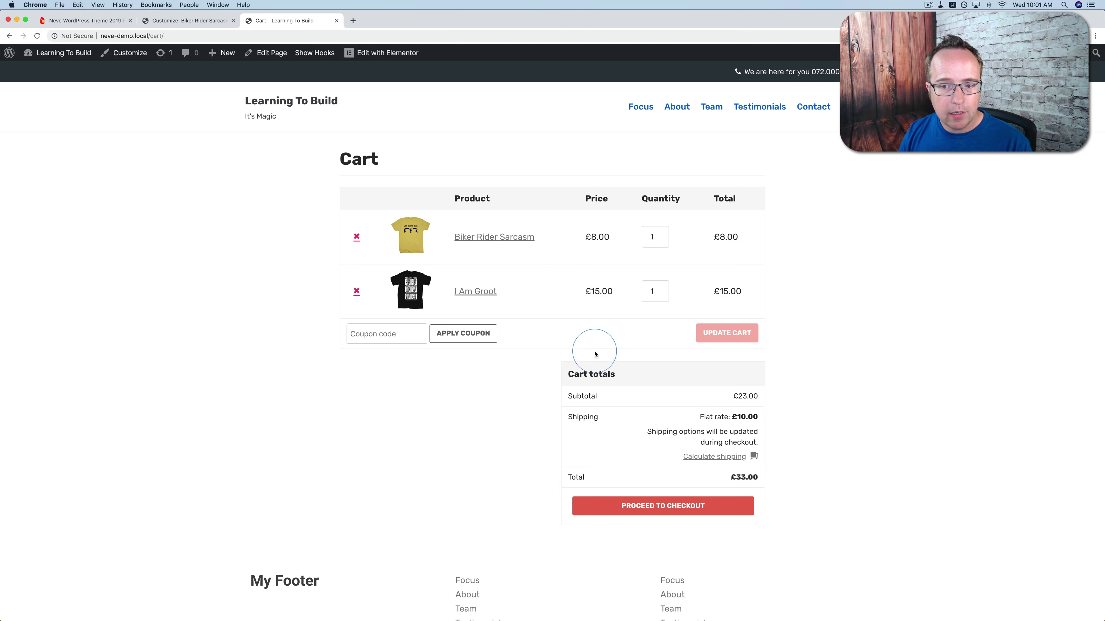
- Set the Cart Page layout to the side-by-side option with totals beside the items, publish it, and reload the live cart
left_click(210, 21)
left_click(96, 157)
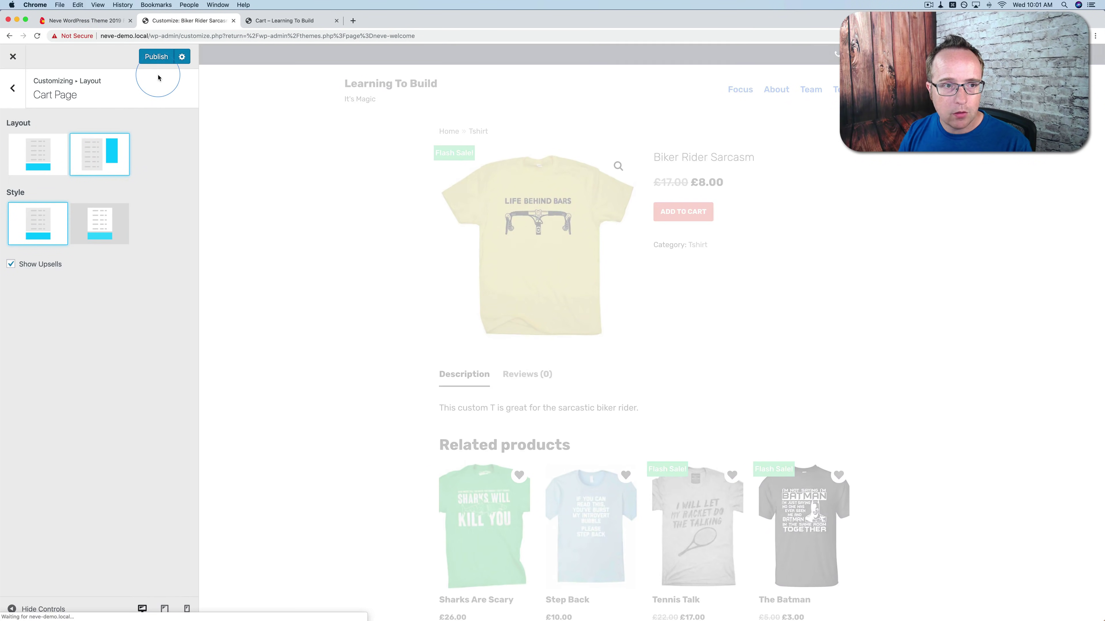
left_click(159, 57)
left_click(265, 20)
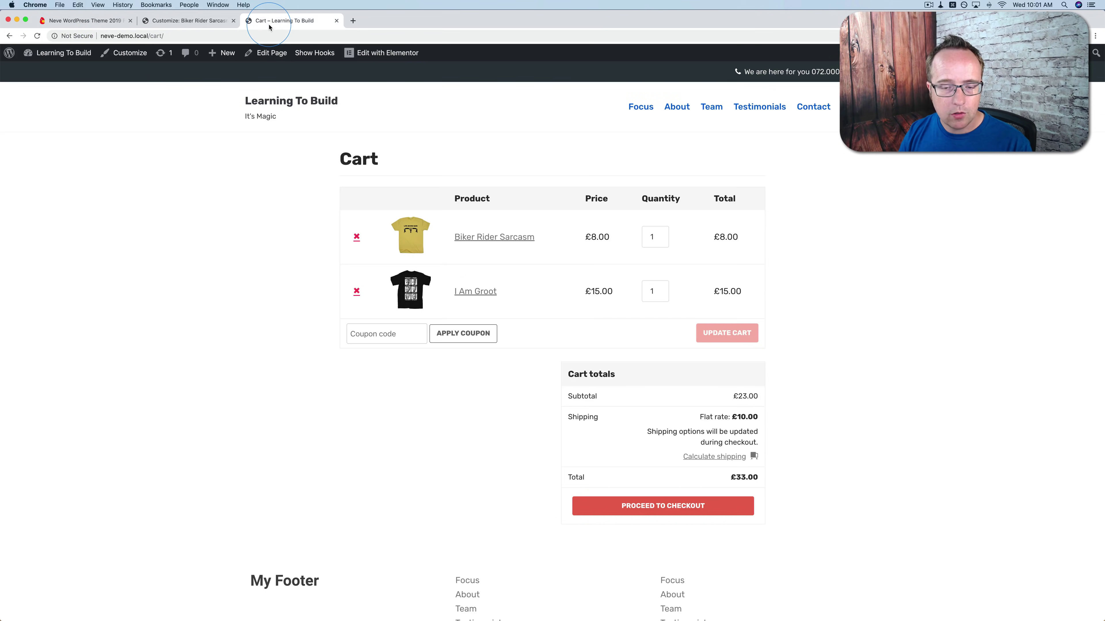
key("super+r")
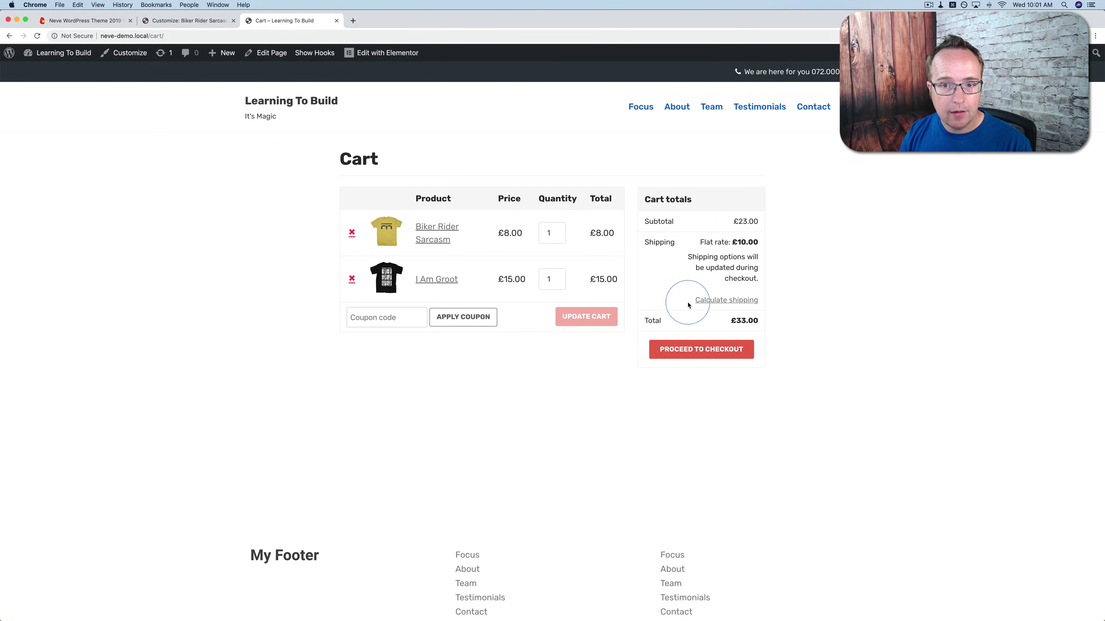
- Apply the second Cart Page style with white boxes on grey, publish it, and reload the live cart
left_click(201, 21)
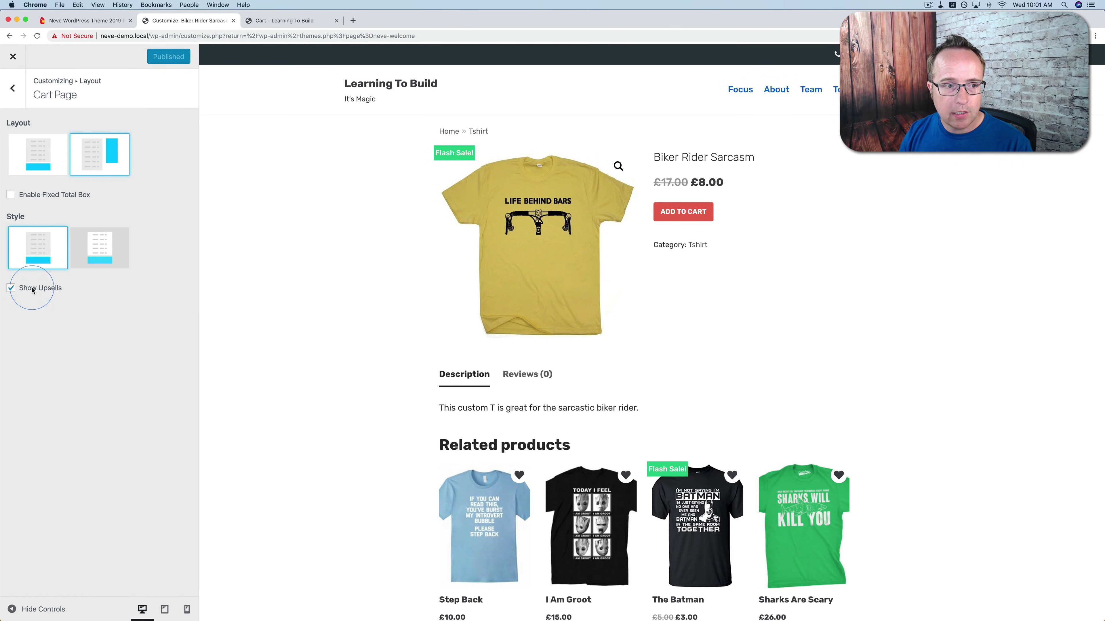
left_click(94, 248)
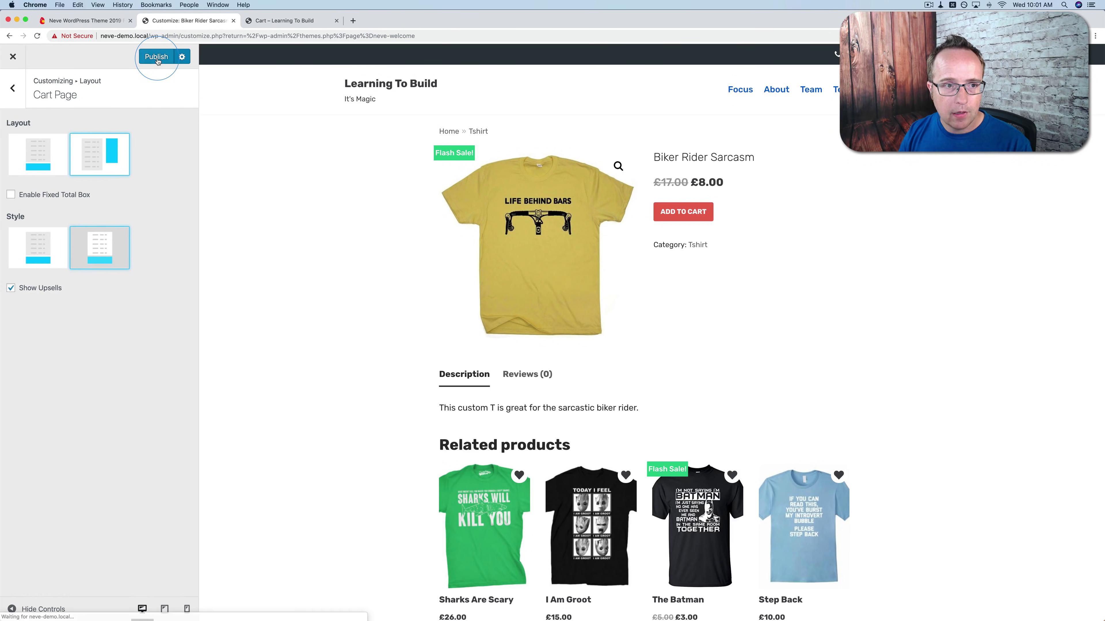
left_click(289, 22)
key("super+r")
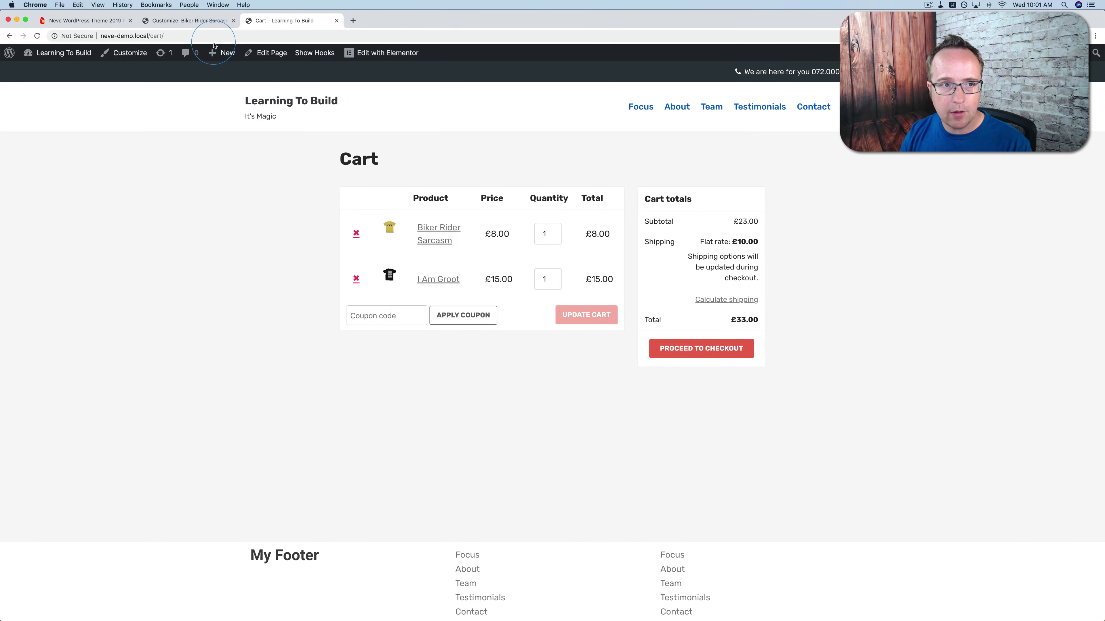
- Switch the Cart Page style back to the first option, publish it, and return to the live cart page
left_click(195, 22)
left_click(38, 254)
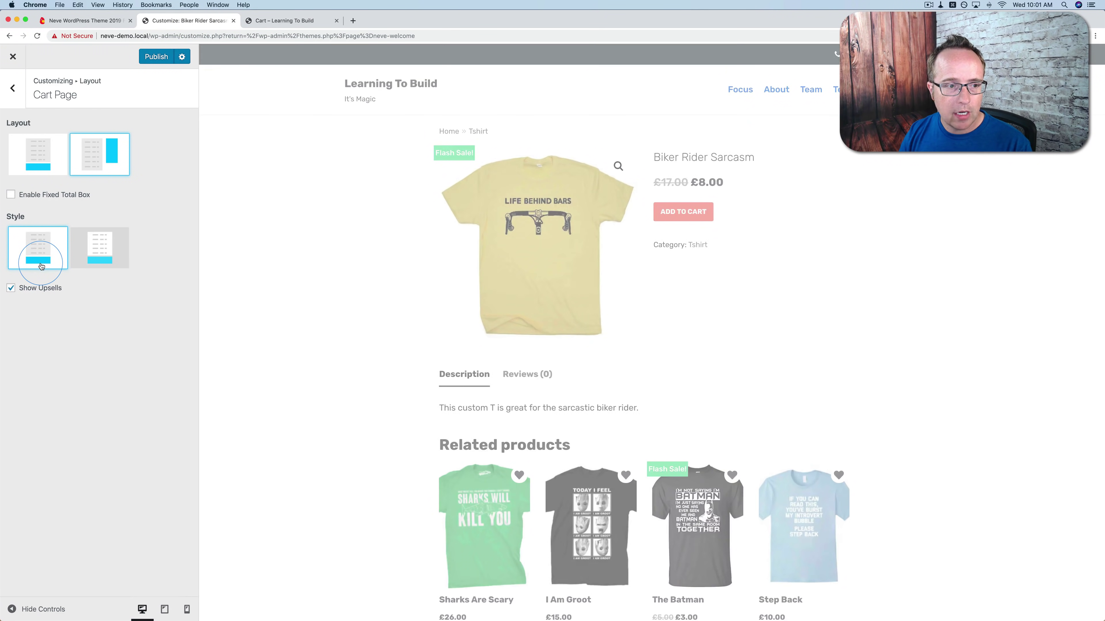
left_click(156, 57)
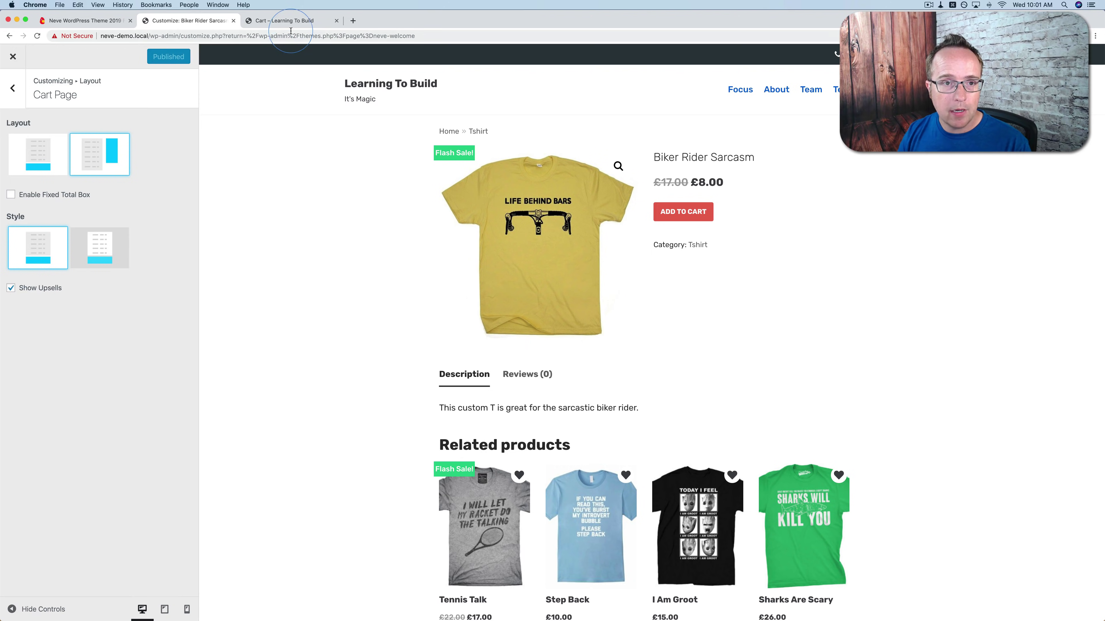
left_click(285, 21)
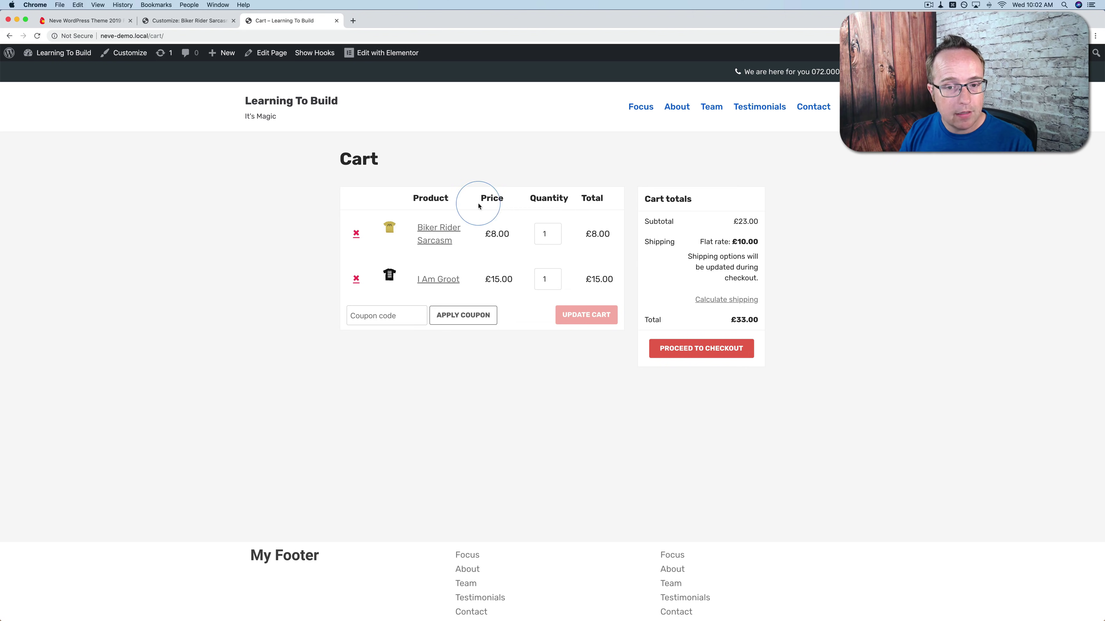
- Open the Checkout Page layout settings, then proceed to checkout from the live cart and look over the billing form and order summary
left_click(189, 21)
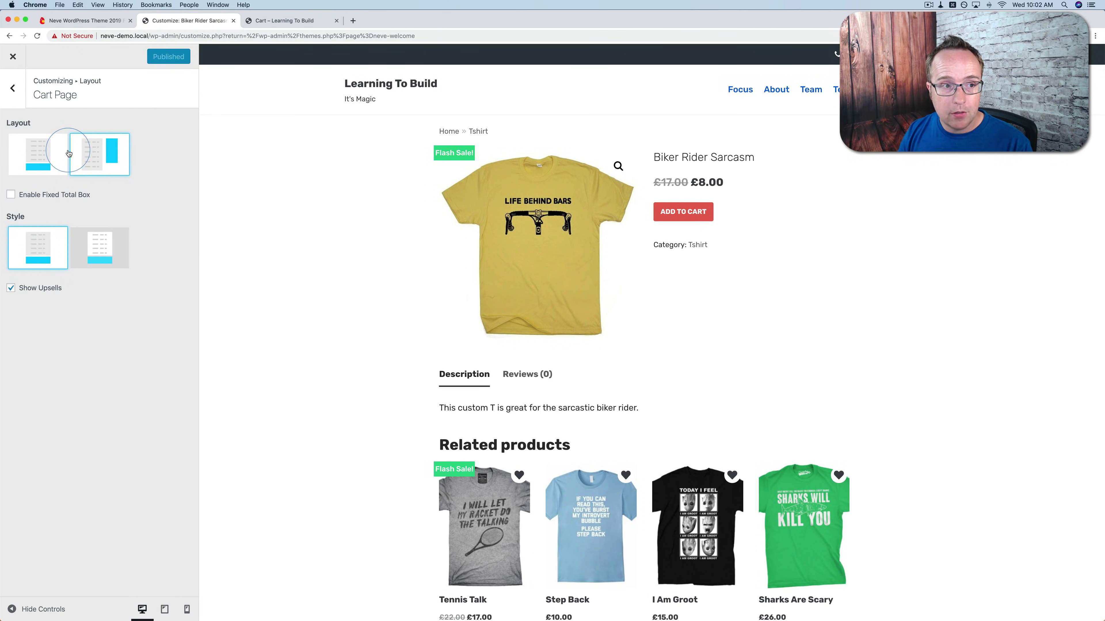
left_click(13, 89)
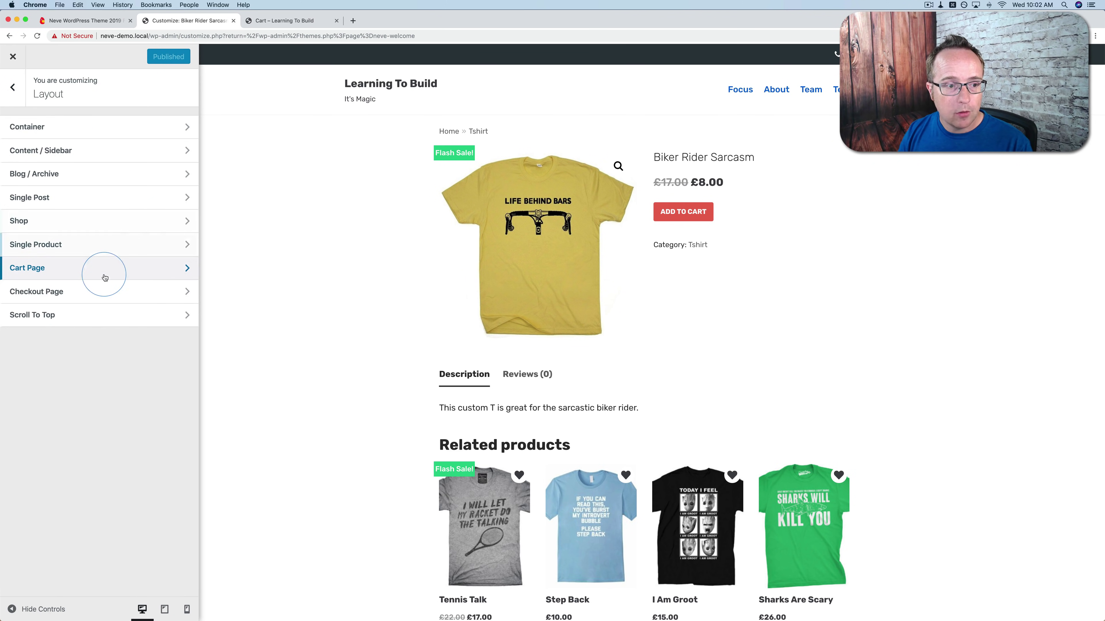
left_click(103, 298)
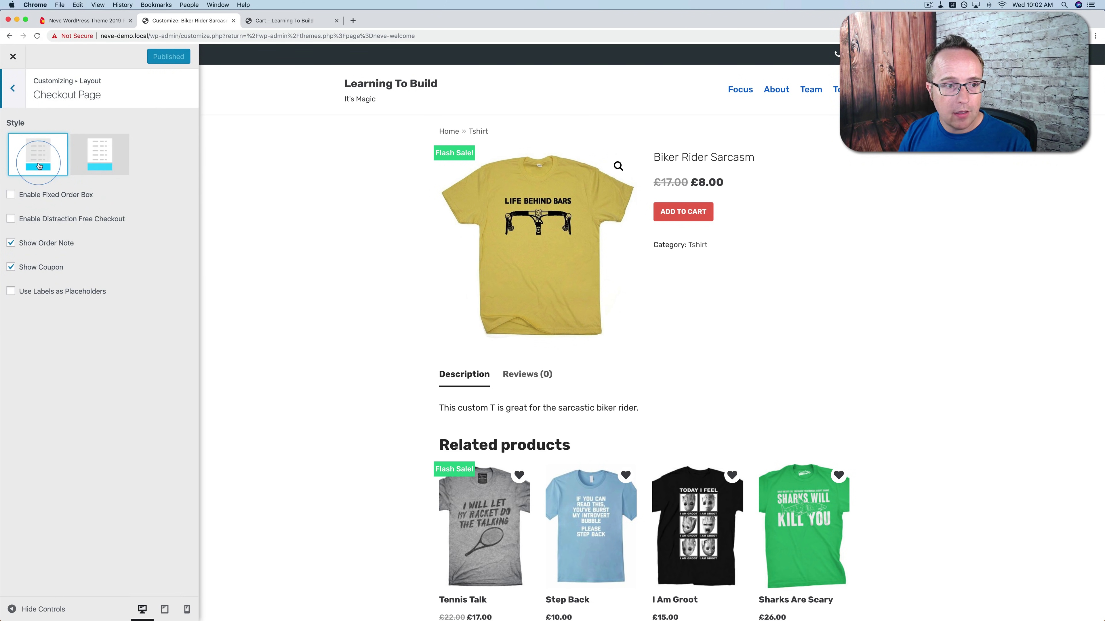
left_click(287, 20)
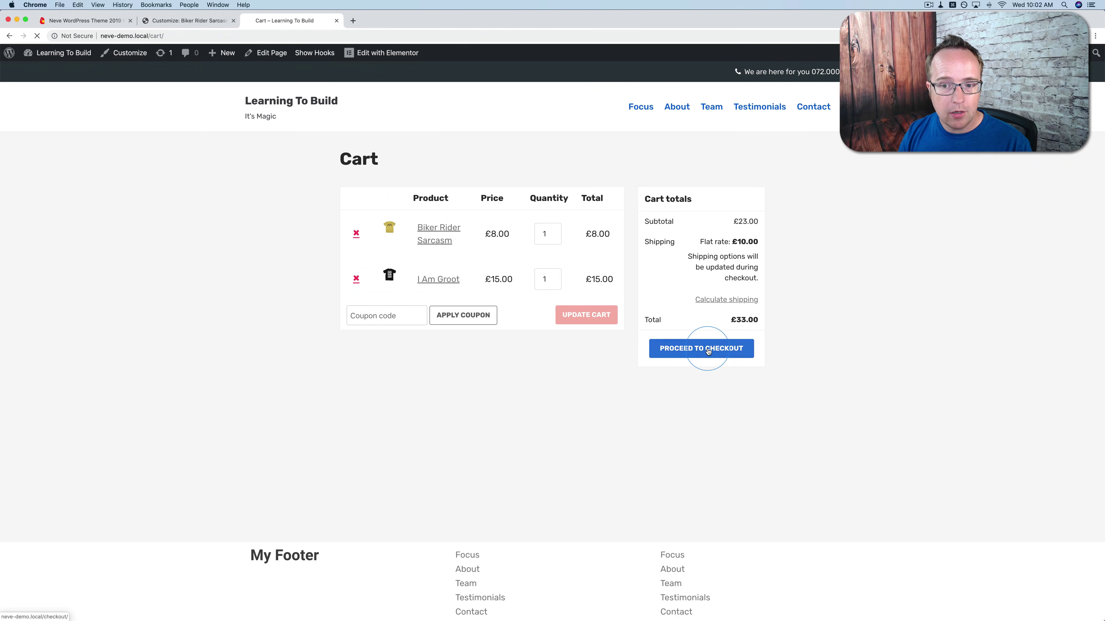
scroll(313, 204, "down", 5)
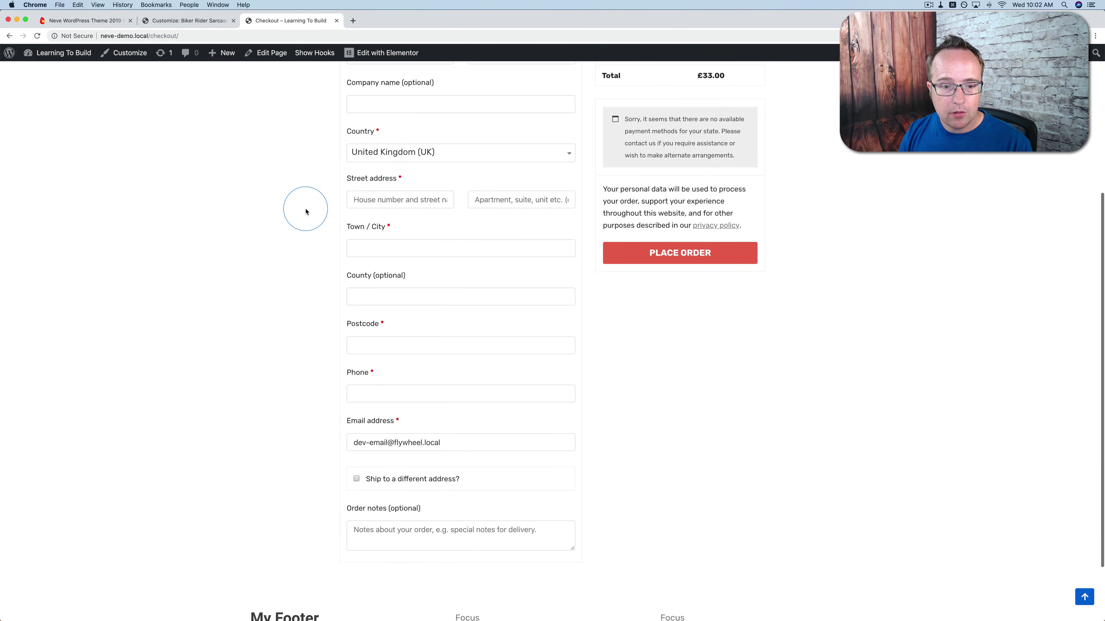
scroll(306, 212, "up", 5)
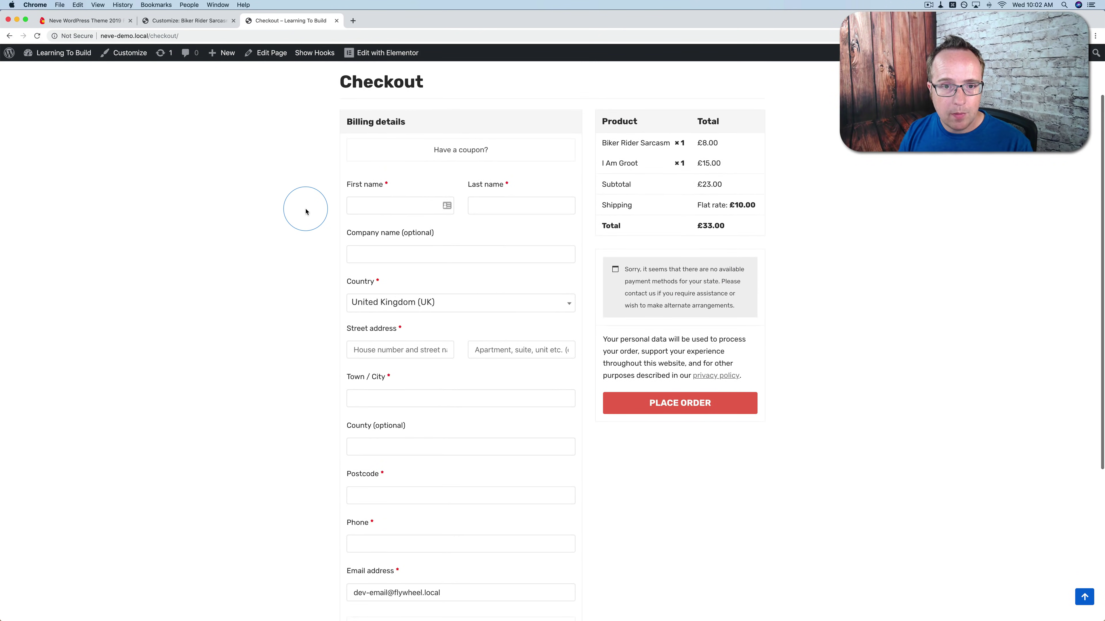
scroll(306, 212, "up", 2)
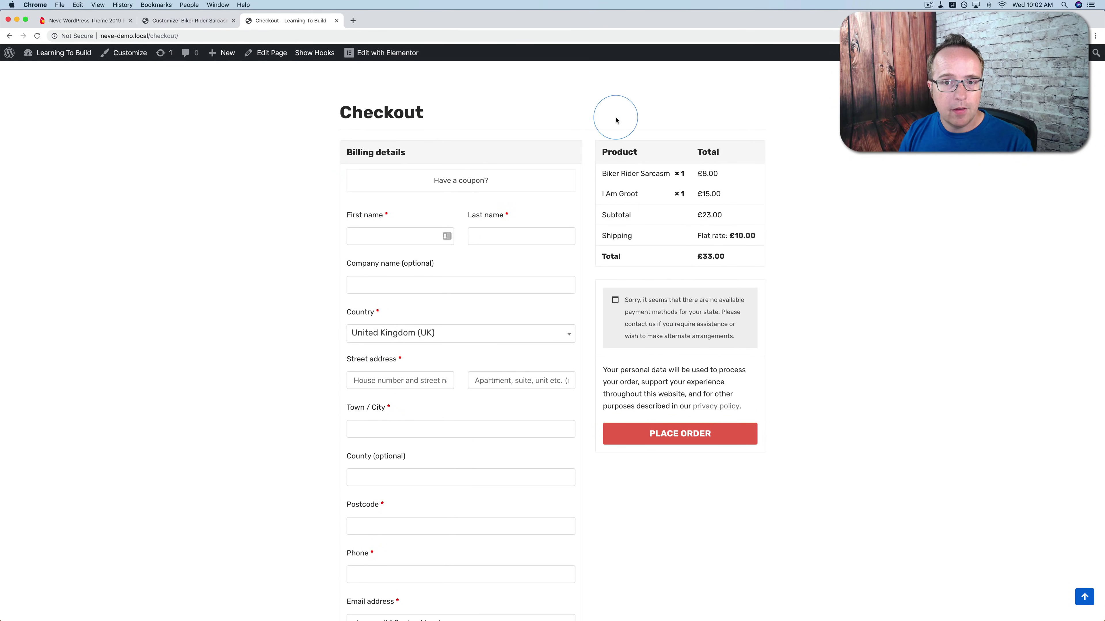
- Apply the second Checkout Page style with white boxes on grey, publish it, and view the live checkout page
left_click(189, 28)
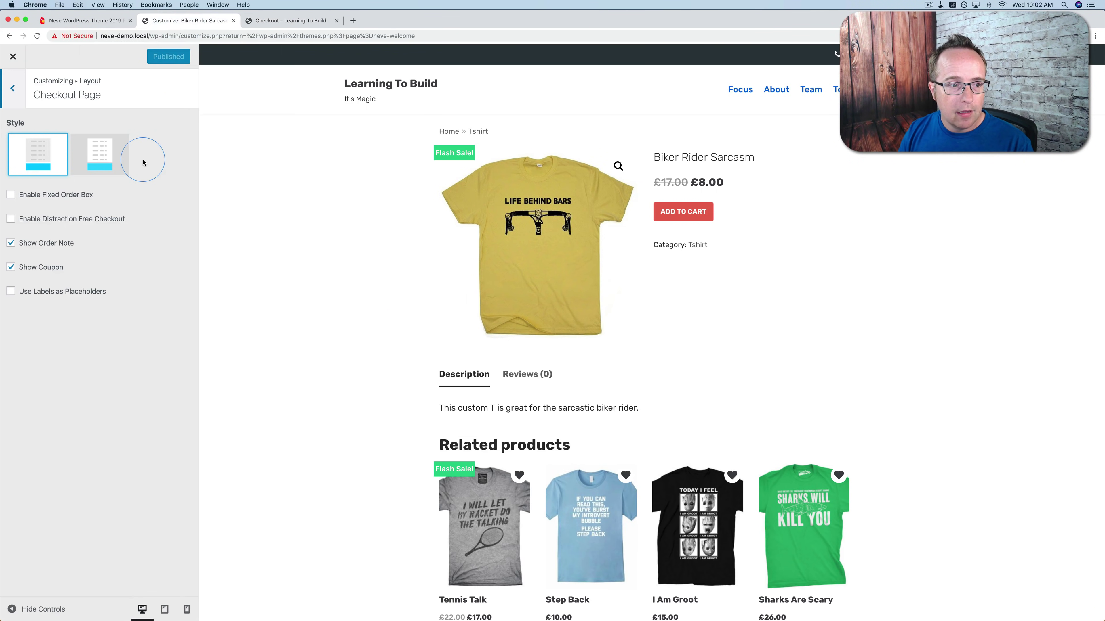
left_click(99, 155)
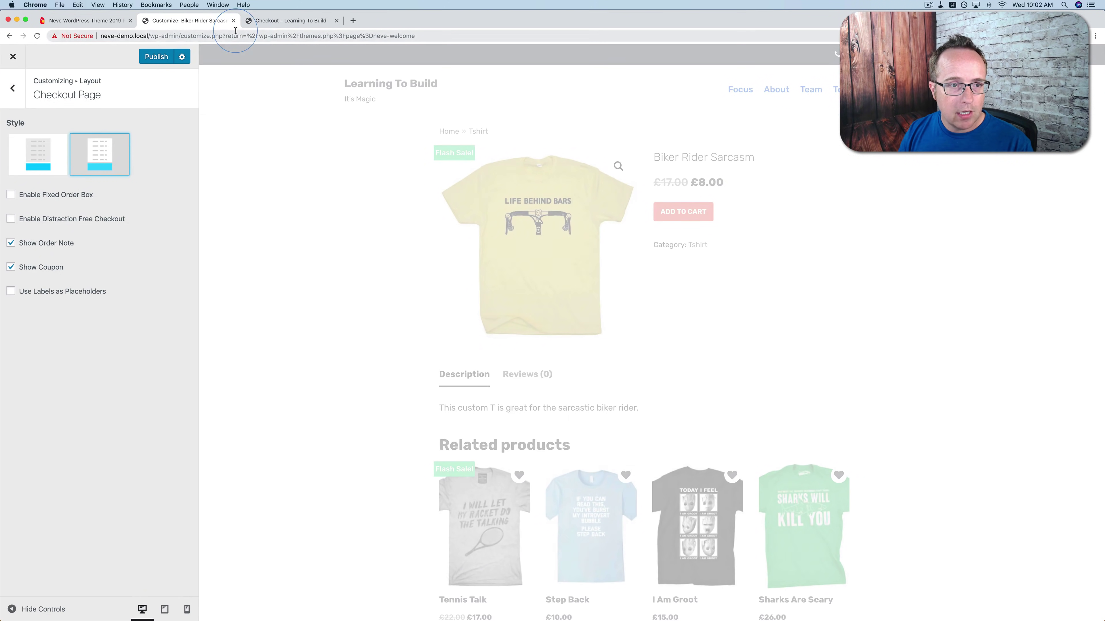
left_click(156, 56)
left_click(287, 20)
left_click(285, 313)
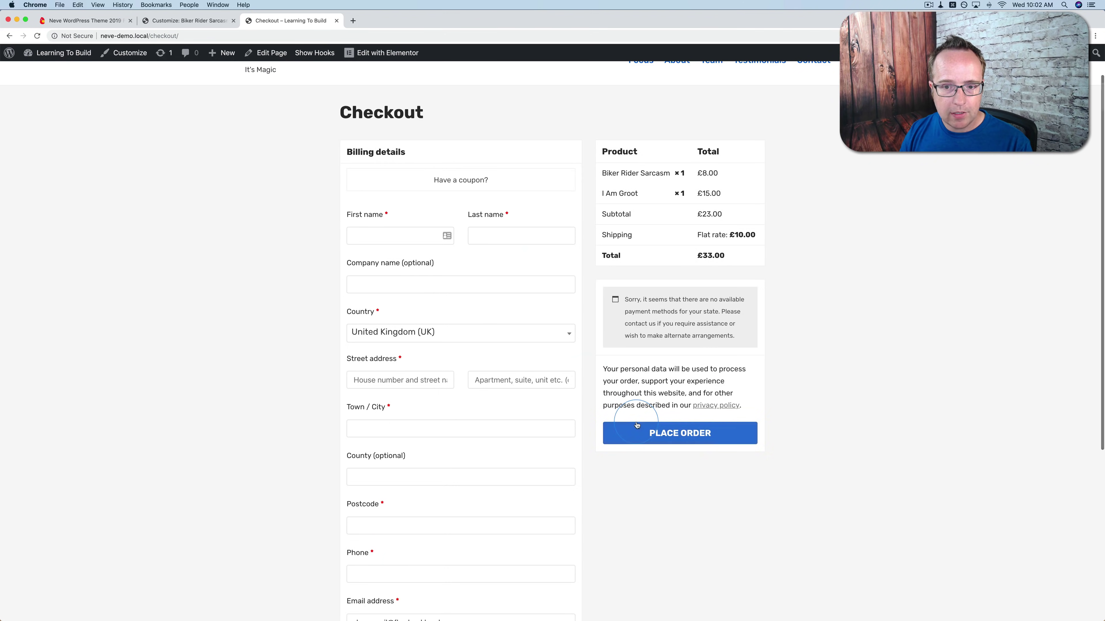
- Switch the Checkout Page back to the first style, enable the fixed order box, and publish the changes
left_click(187, 21)
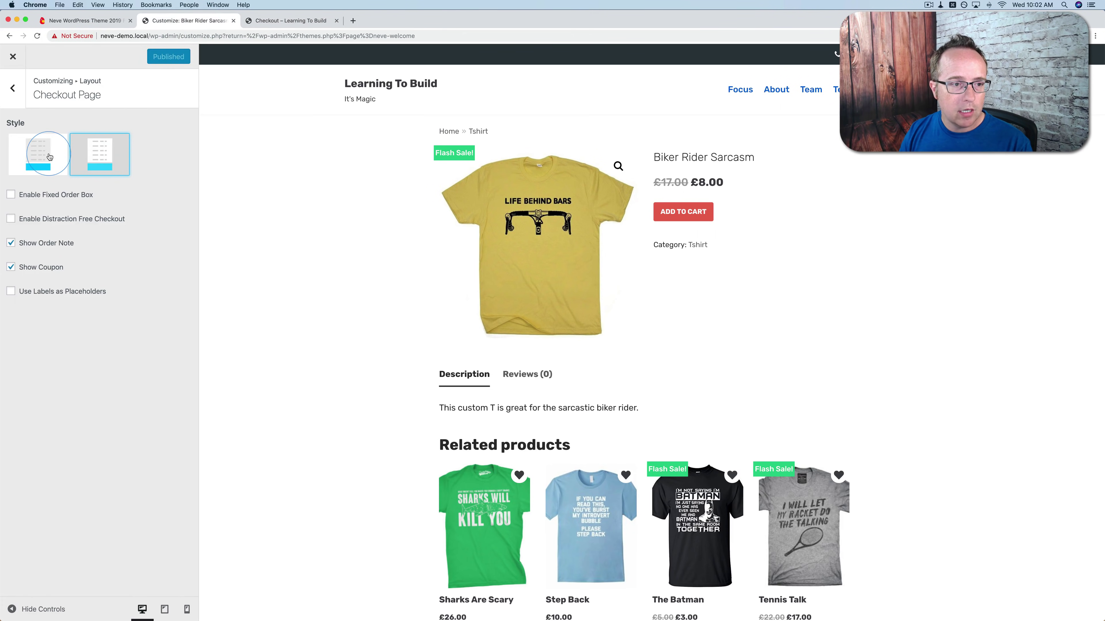
left_click(48, 157)
left_click(11, 196)
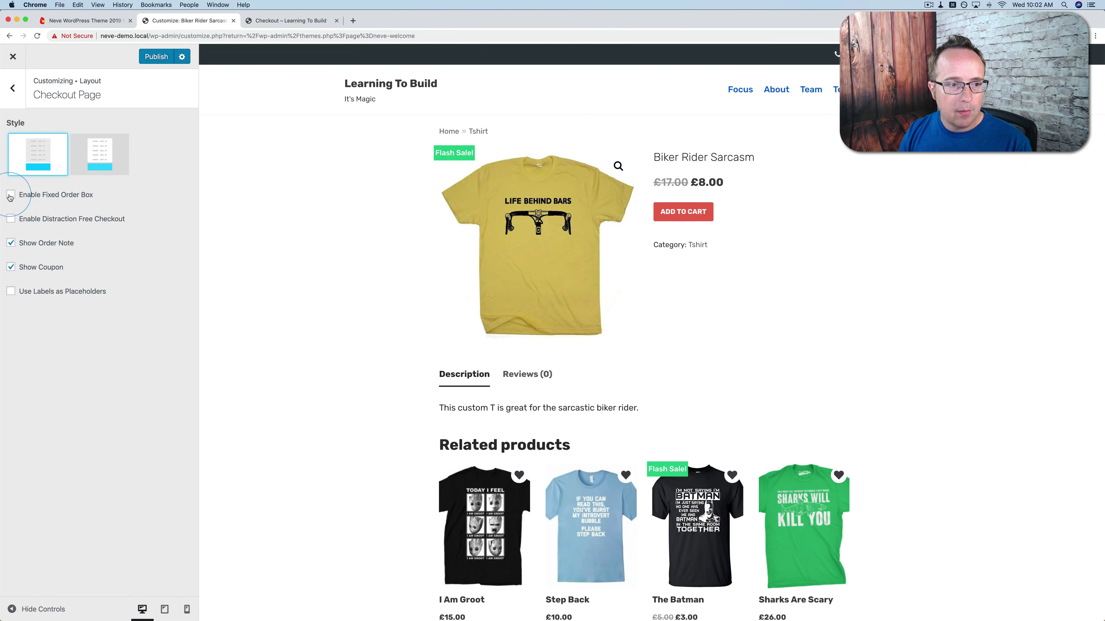
left_click(153, 64)
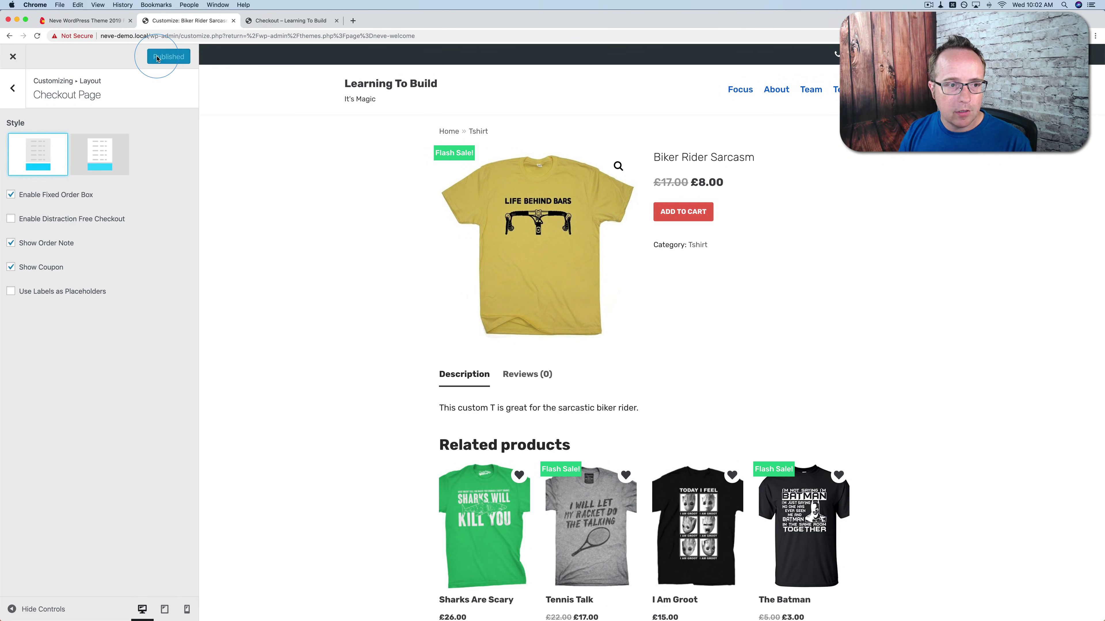
- Examine how the order summary behaves on the live checkout page, from the billing details down to the place-order area
left_click(271, 23)
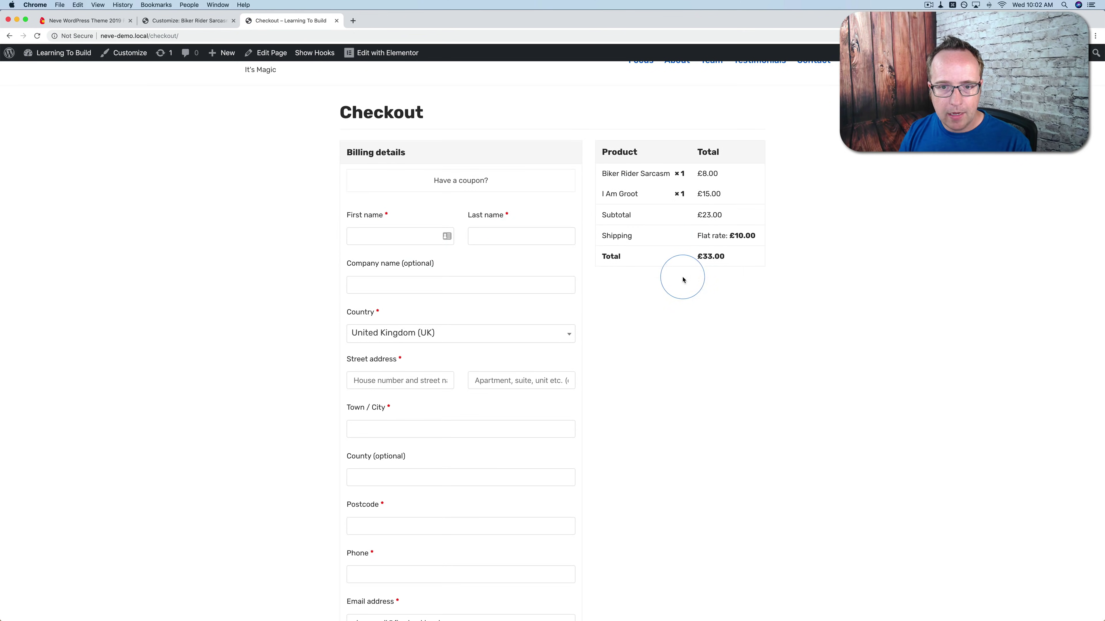
scroll(651, 283, "down", 10)
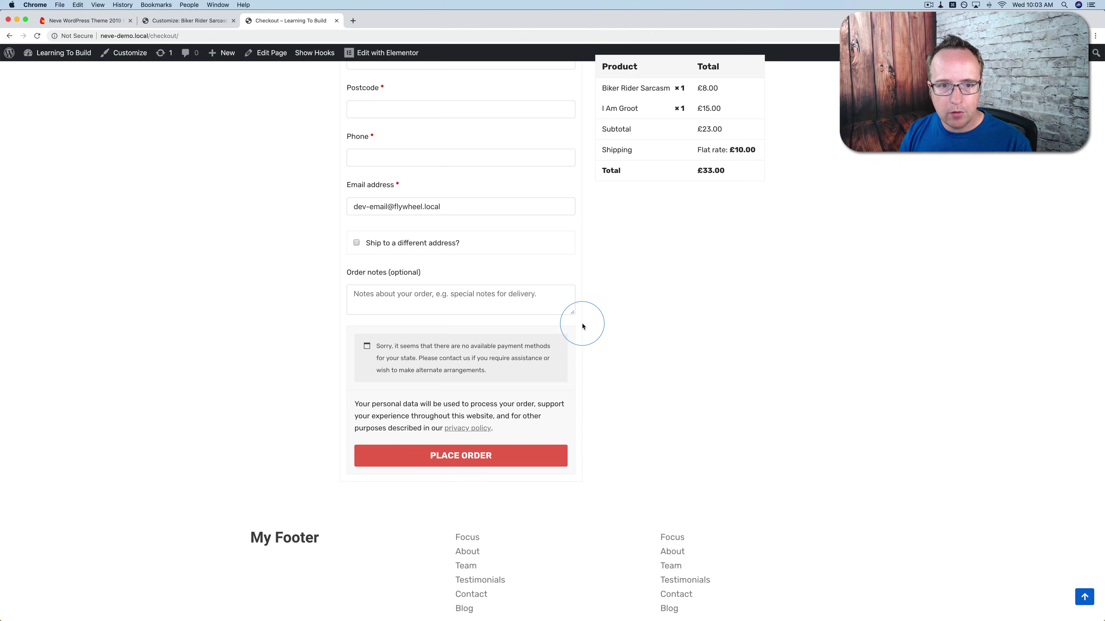
scroll(582, 323, "up", 5)
scroll(594, 156, "up", 5)
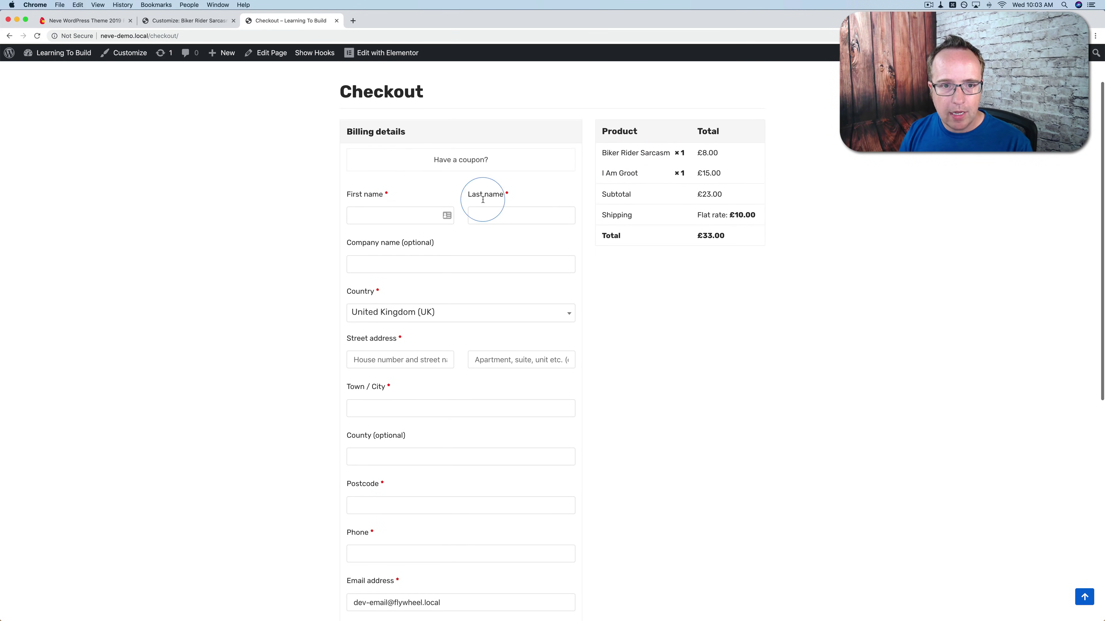
scroll(408, 296, "down", 1)
scroll(409, 296, "down", 5)
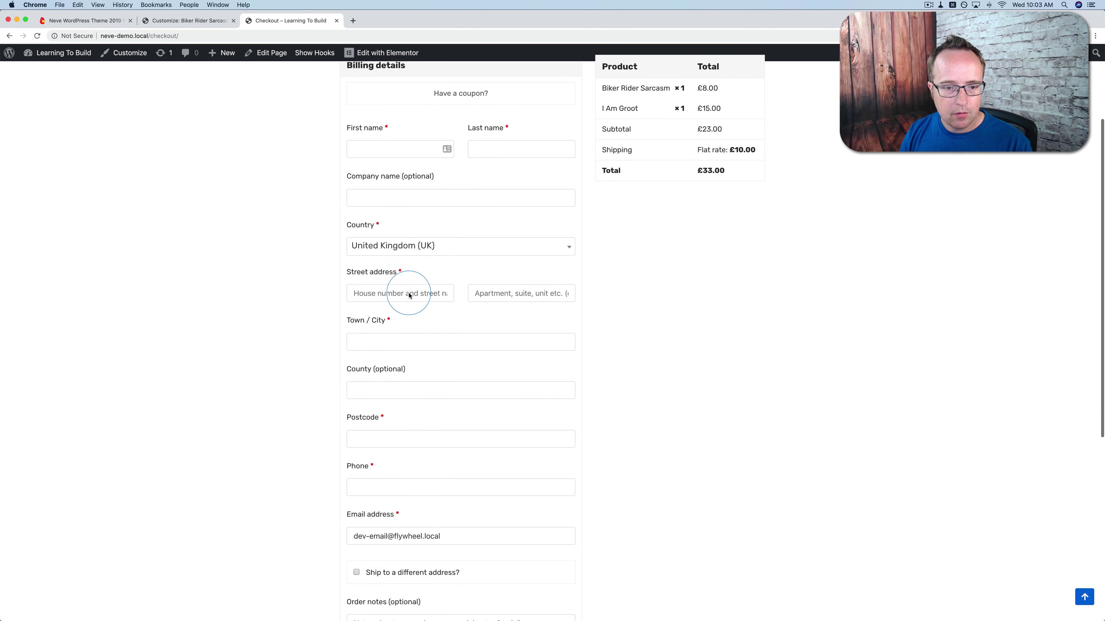
scroll(396, 243, "down", 10)
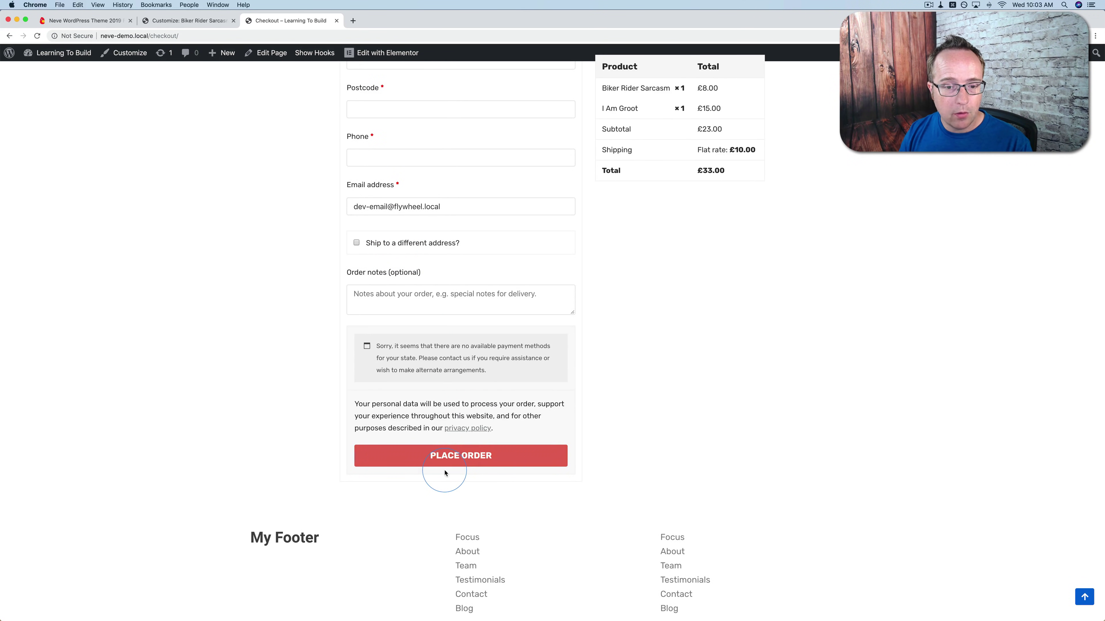
- Disable the Checkout Page's fixed order box, publish the change, and review the reloaded live checkout page
left_click(164, 20)
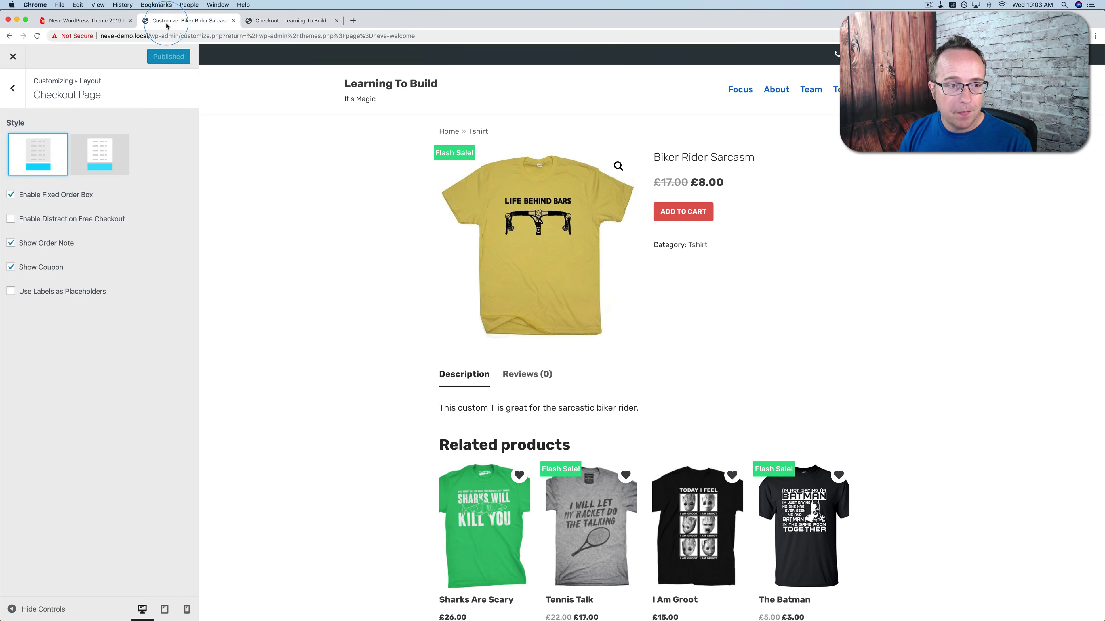
left_click(11, 196)
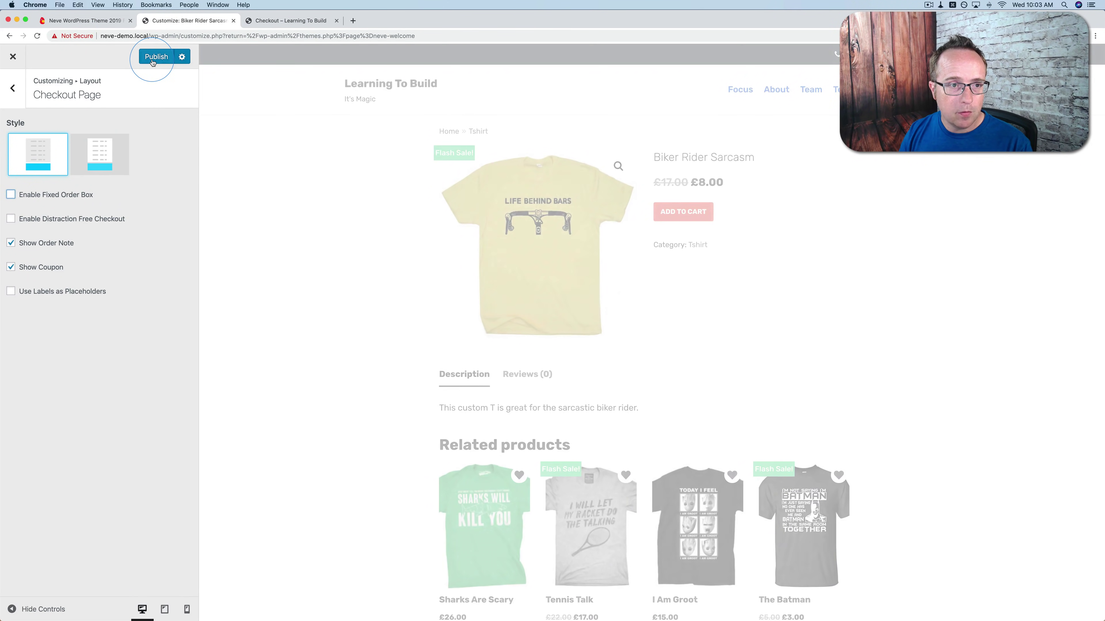
left_click(273, 26)
key("super+r")
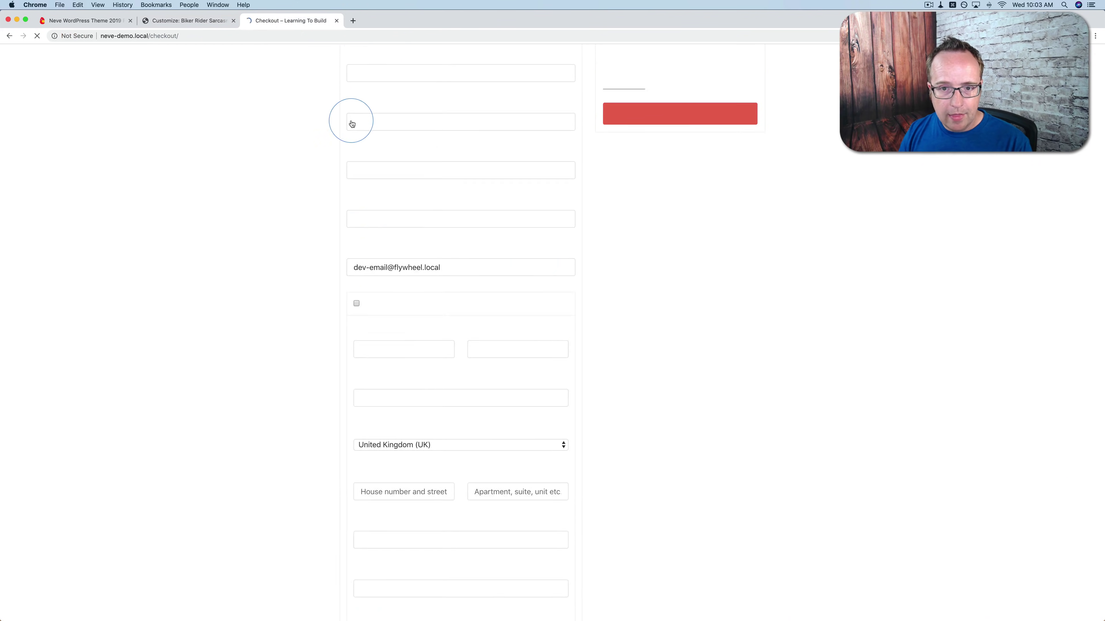
scroll(577, 292, "up", 5)
scroll(574, 291, "up", 5)
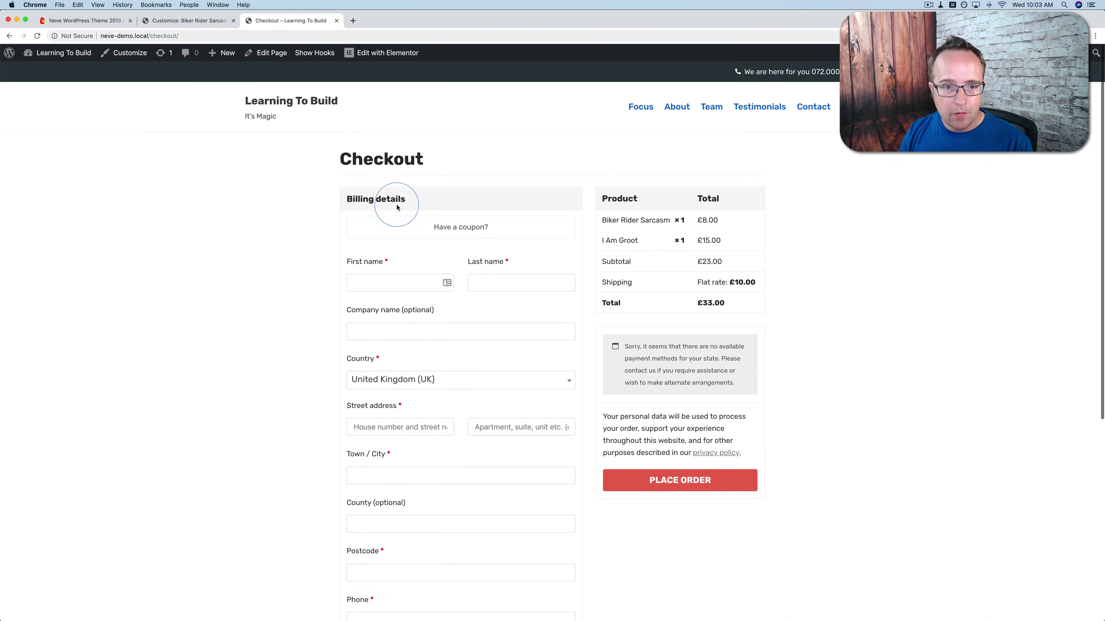
scroll(391, 279, "down", 5)
scroll(392, 280, "down", 2)
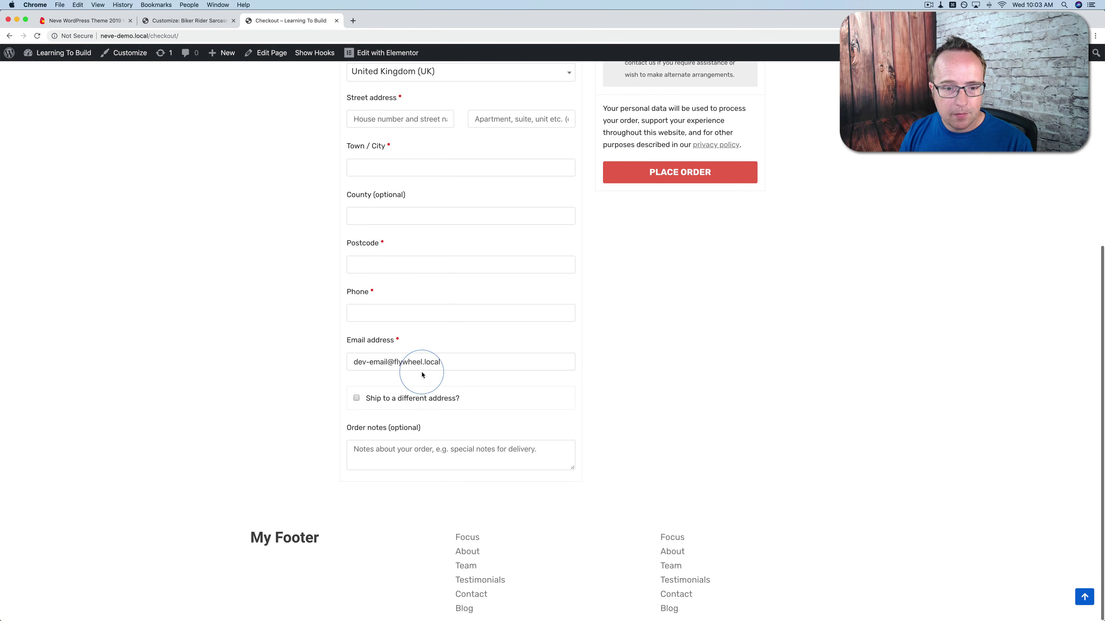
scroll(660, 277, "up", 5)
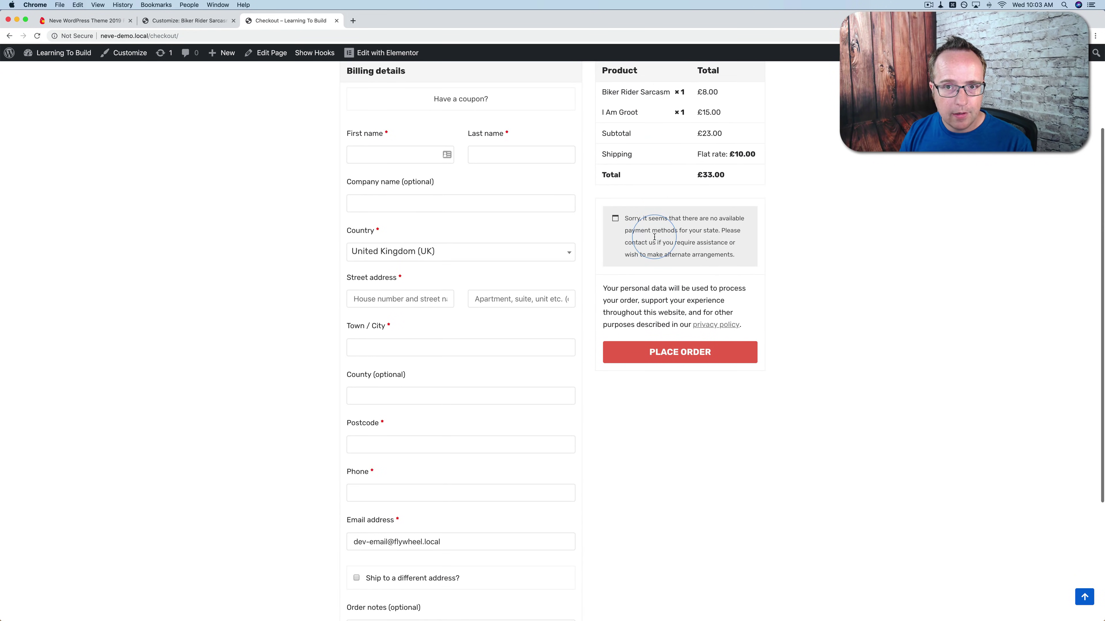
- Enable Distraction Free Checkout in the Checkout Page settings and inspect the order notes field on the live checkout page
left_click(187, 20)
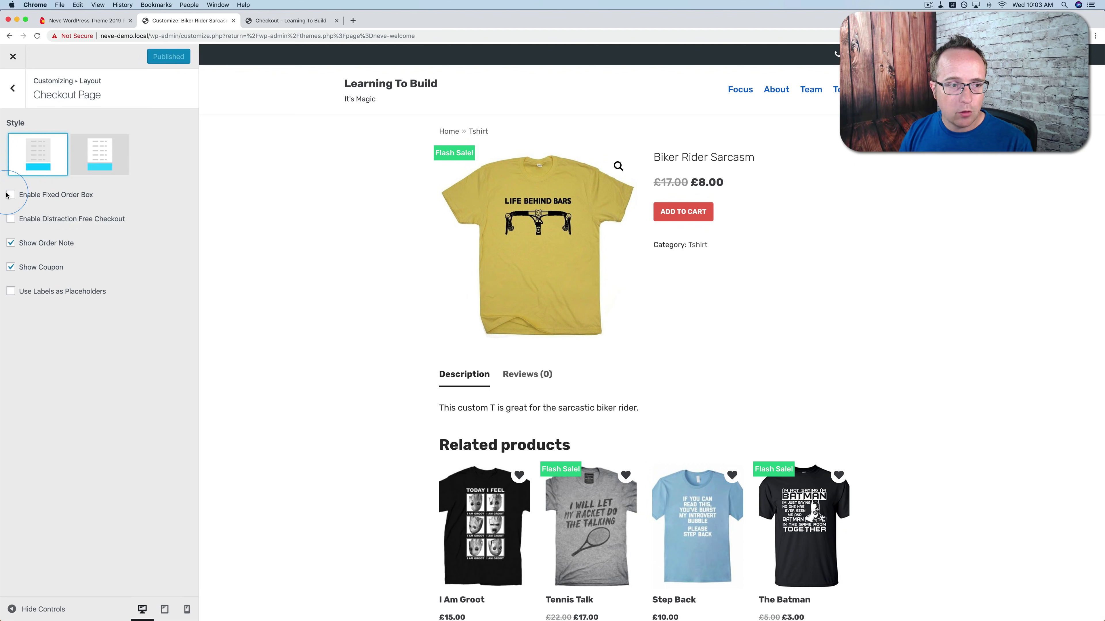
left_click(10, 195)
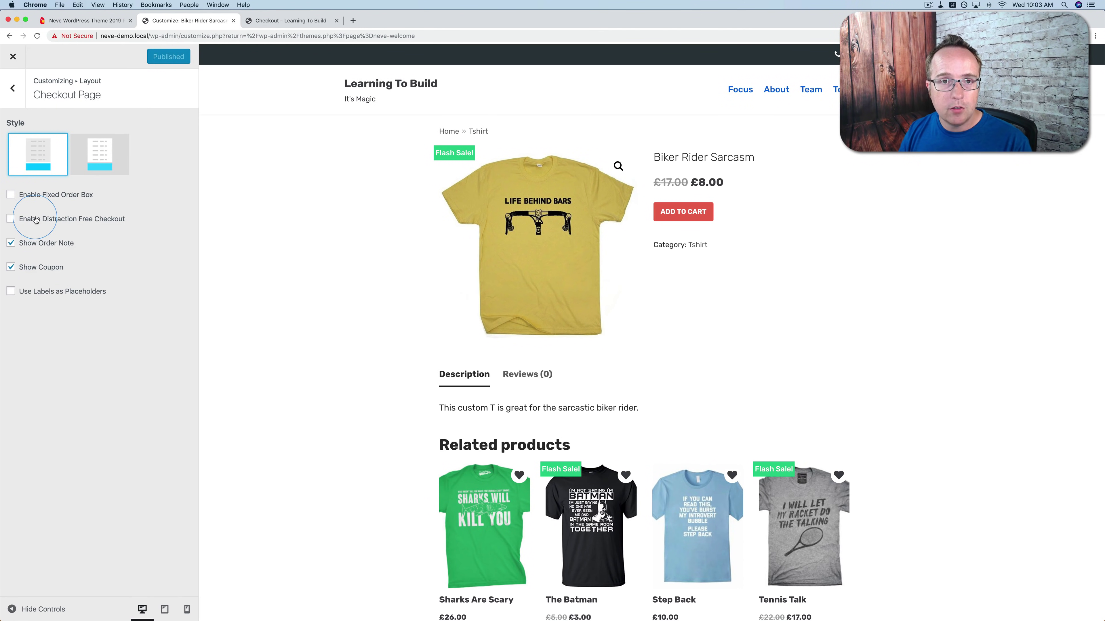
left_click(11, 219)
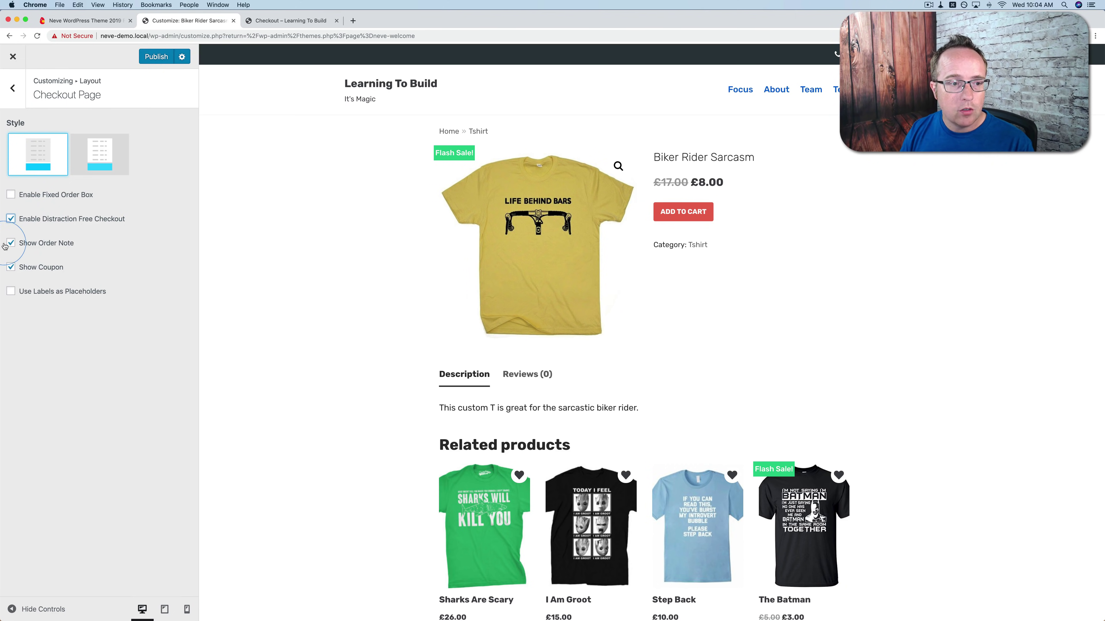
left_click(291, 20)
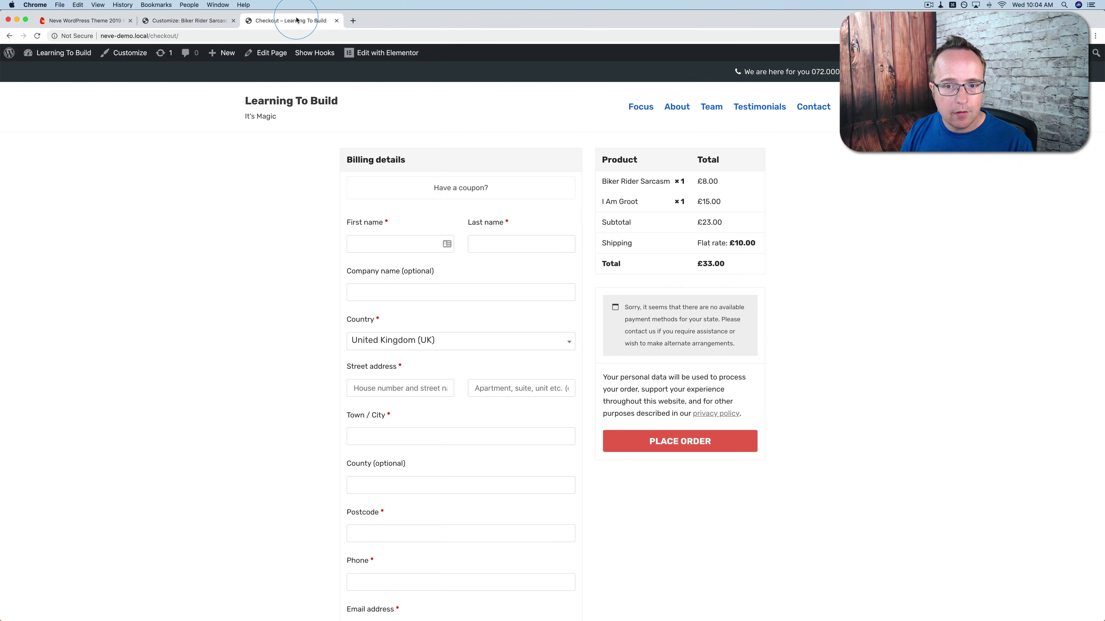
scroll(446, 251, "down", 5)
scroll(447, 254, "down", 2)
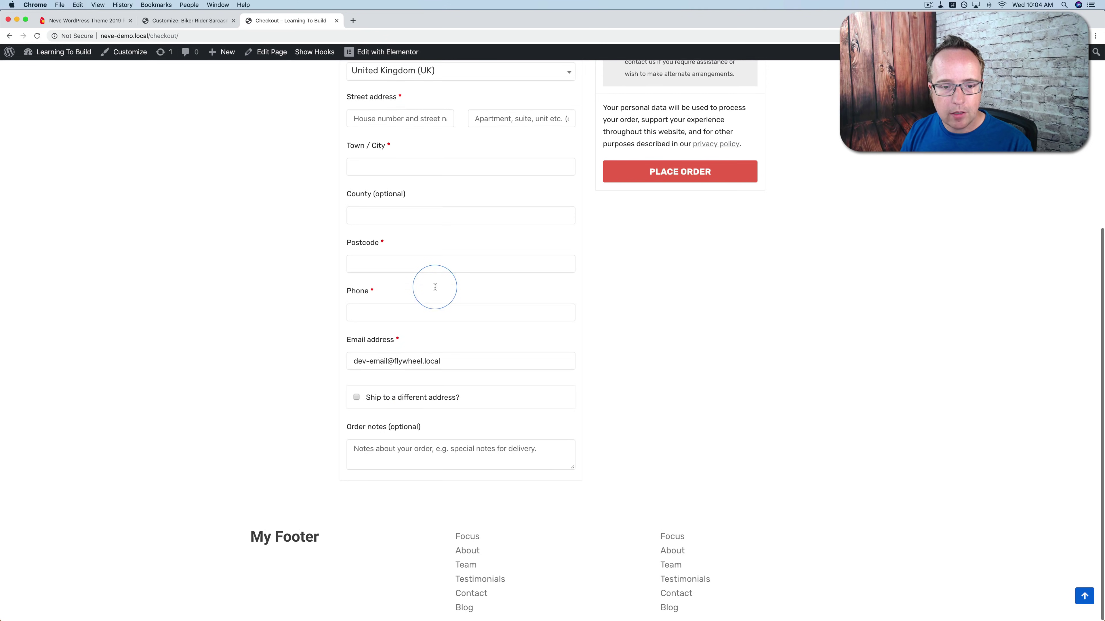
left_click(404, 453)
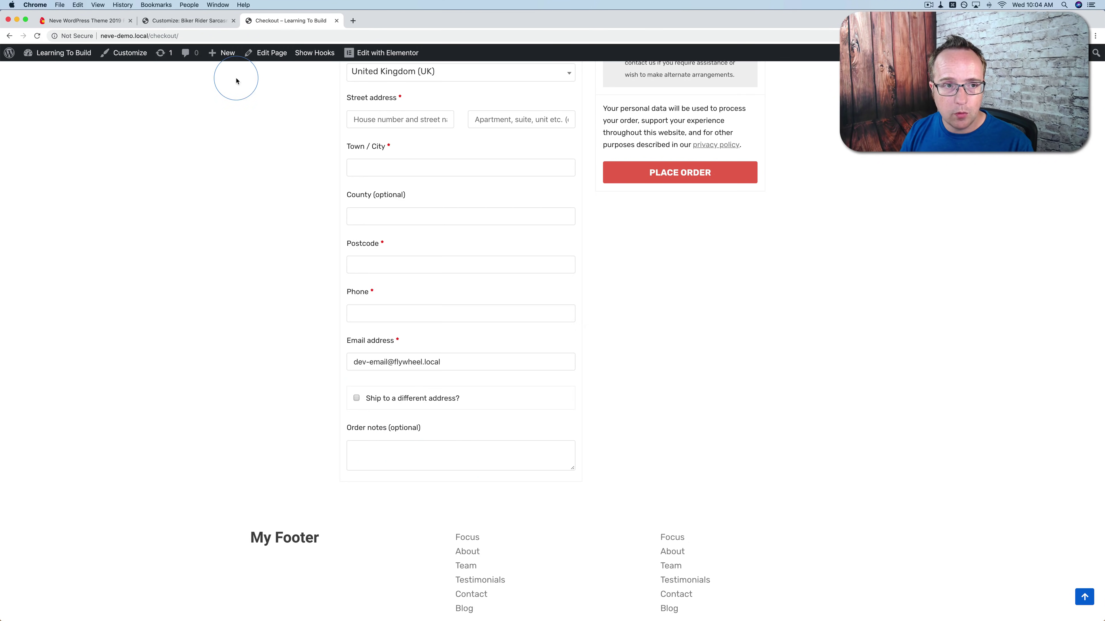
- Turn off Show Coupon in the Checkout Page settings and expand the coupon form on the live checkout page
left_click(203, 23)
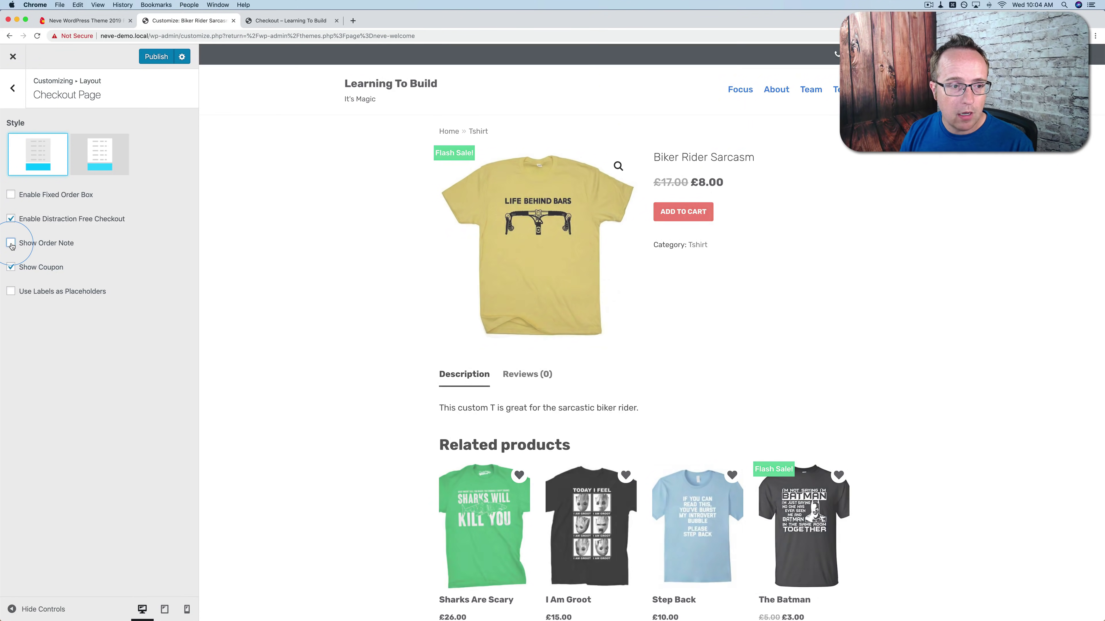
left_click(11, 267)
left_click(304, 20)
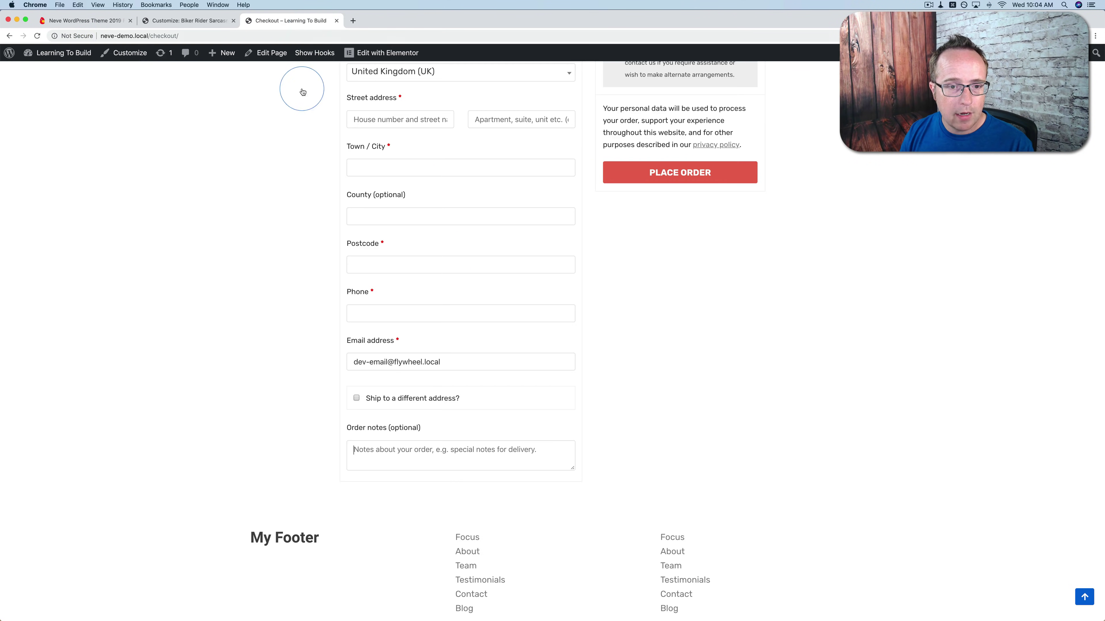
scroll(281, 257, "up", 6)
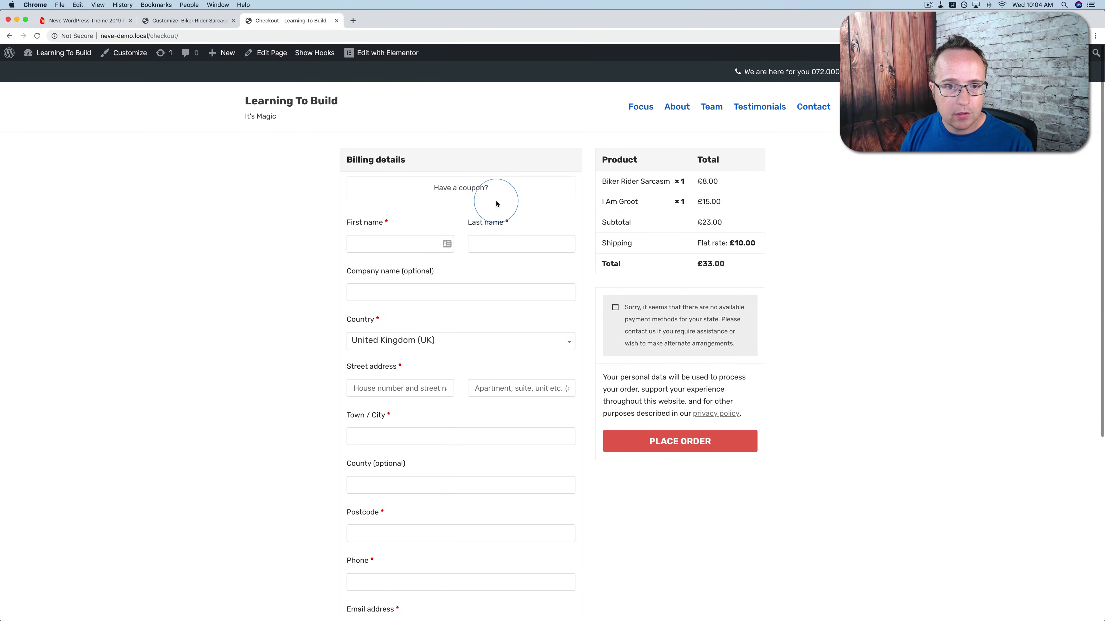
left_click(459, 187)
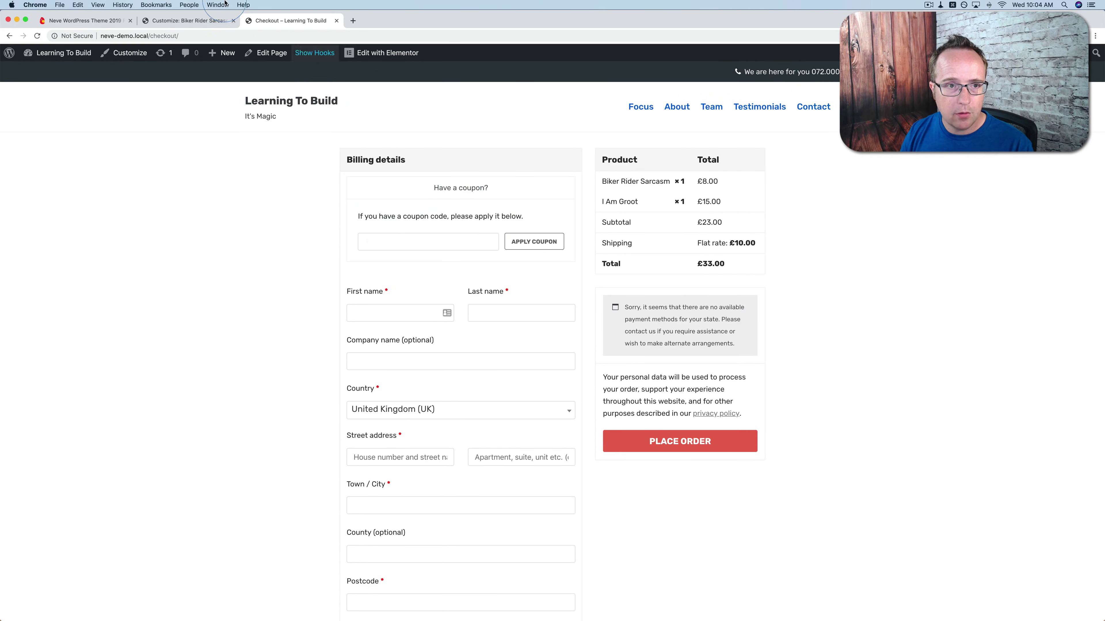
- Publish the Checkout Page changes and reload the live checkout page
left_click(174, 25)
left_click(152, 60)
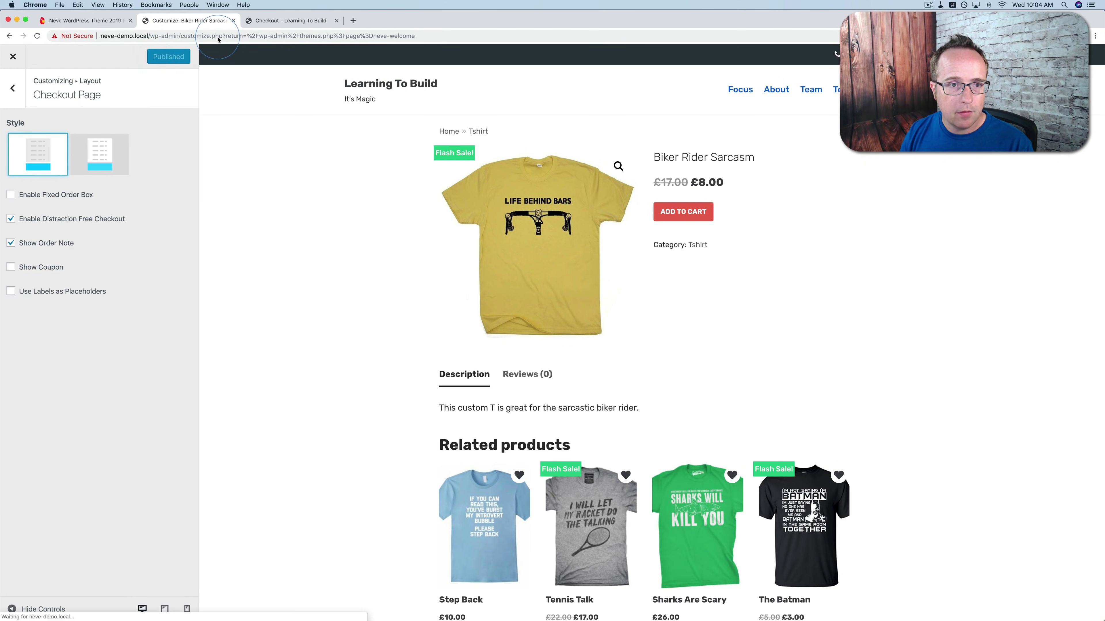
left_click(287, 21)
left_click(37, 37)
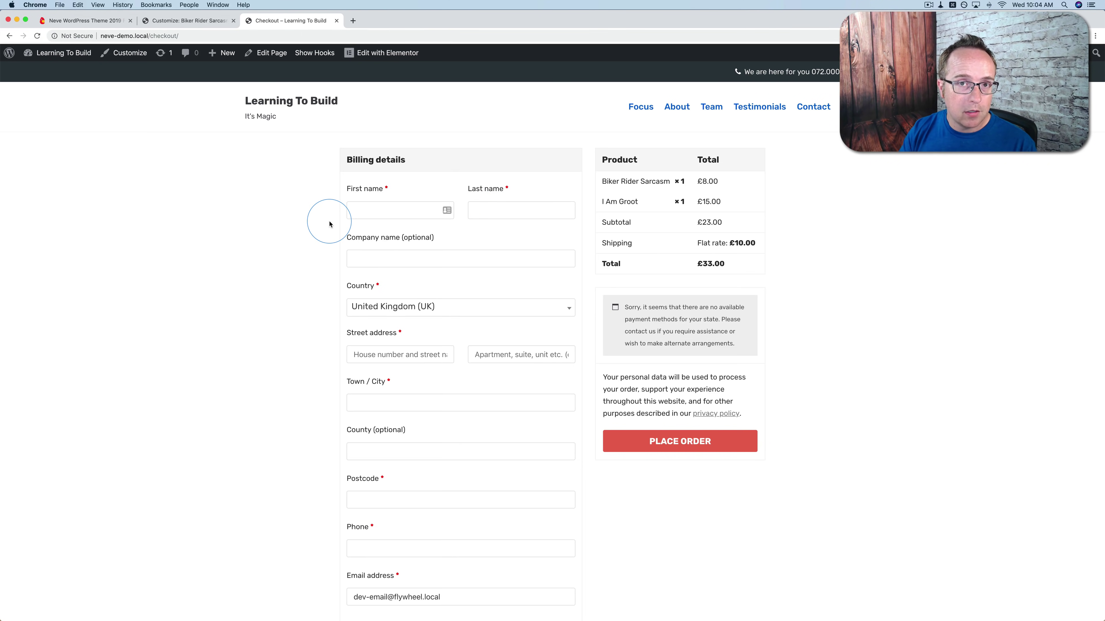
- Enable Use Labels as Placeholders for the Checkout Page, publish it, and review the billing fields on the reloaded checkout page
left_click(200, 25)
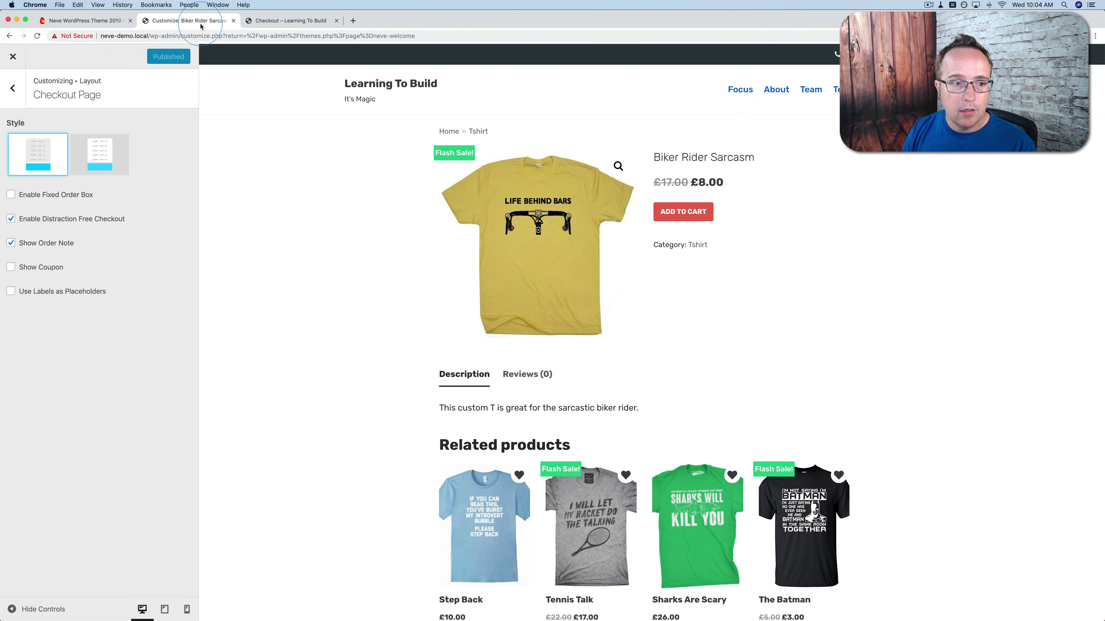
left_click(12, 293)
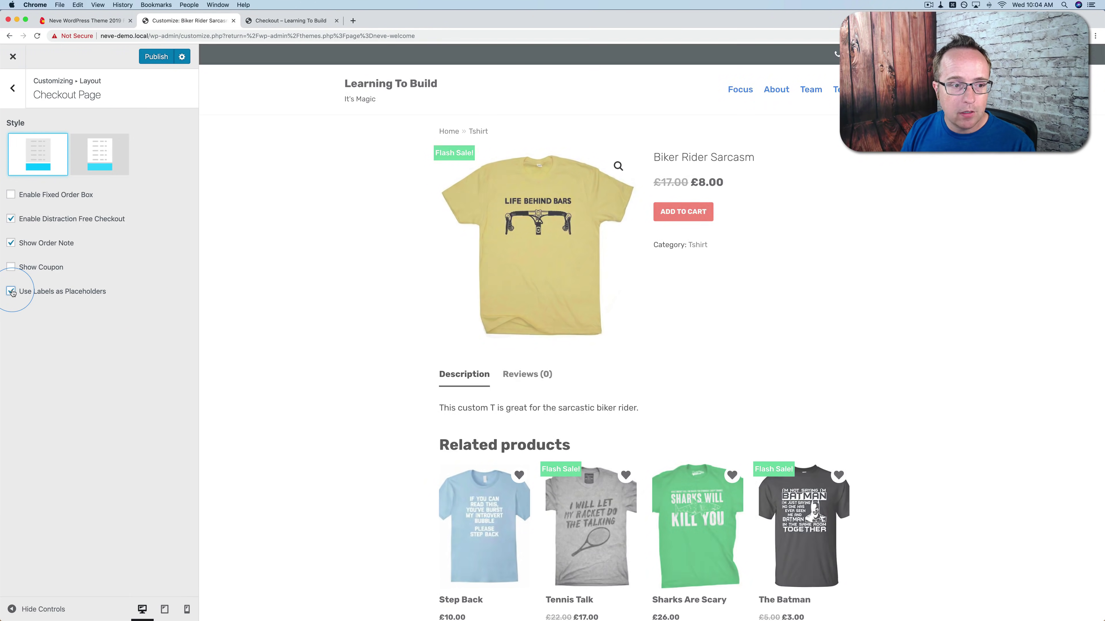
left_click(257, 22)
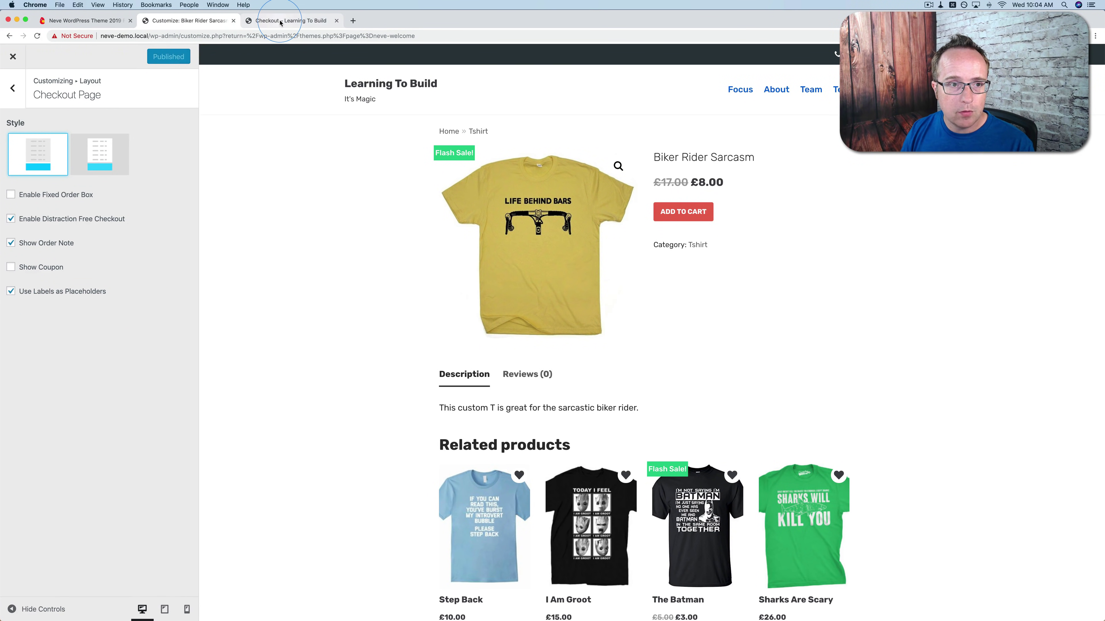
scroll(276, 268, "down", 2)
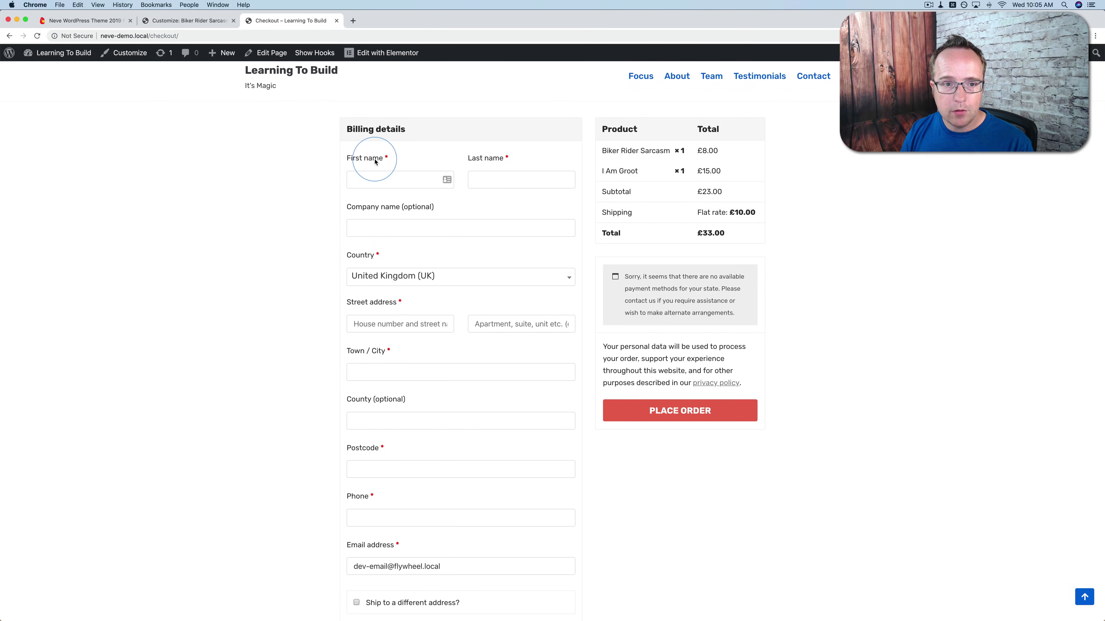
left_click_drag(380, 161, 347, 159)
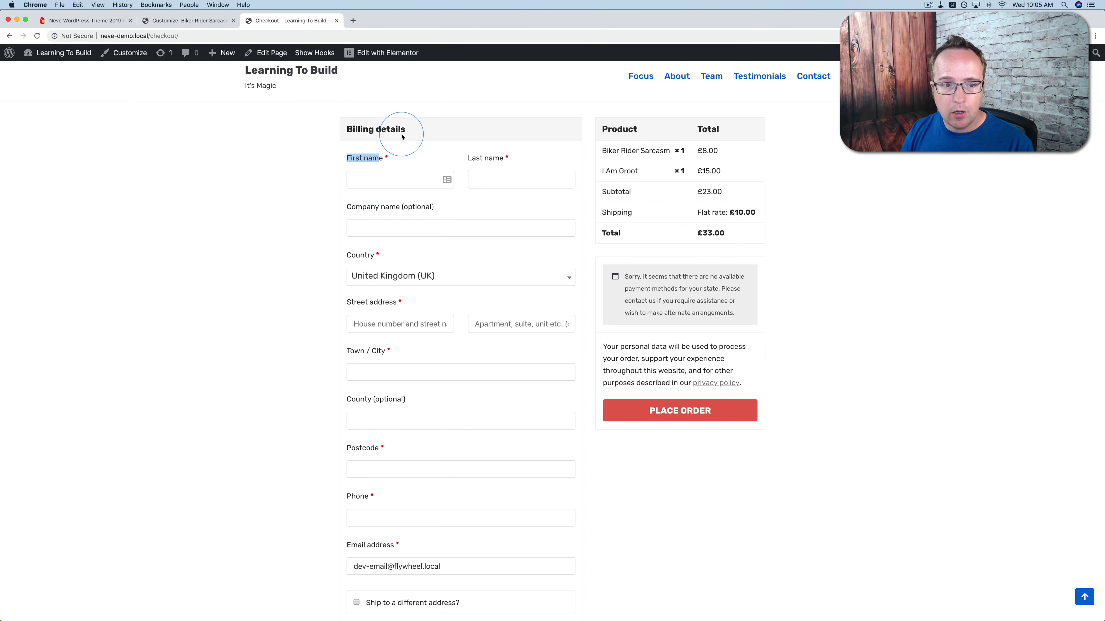
key("super+r")
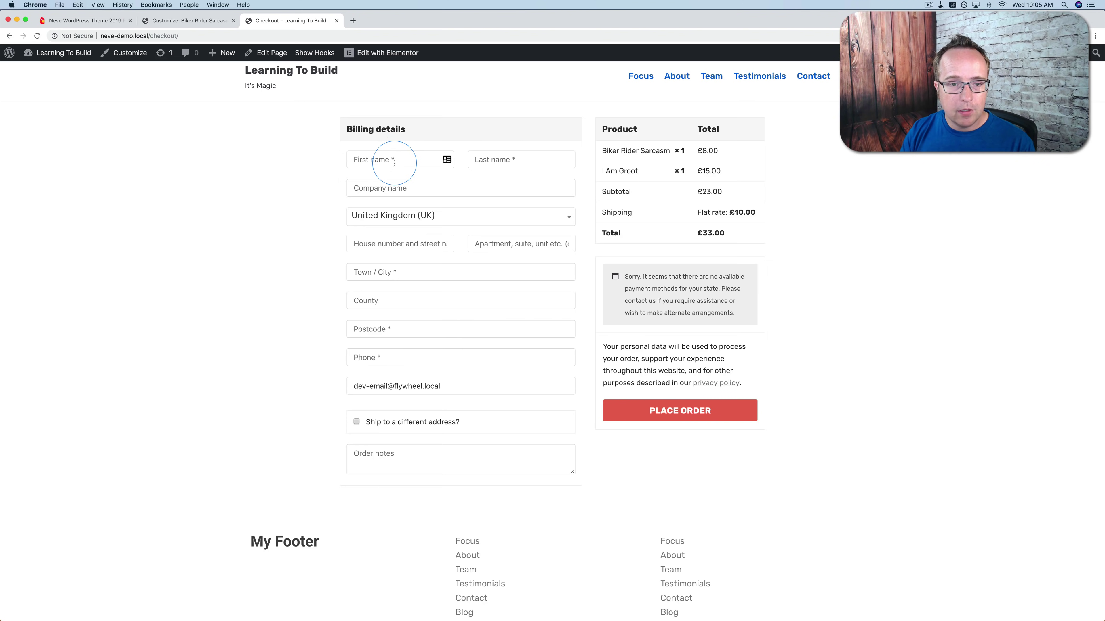
scroll(383, 160, "down", 1)
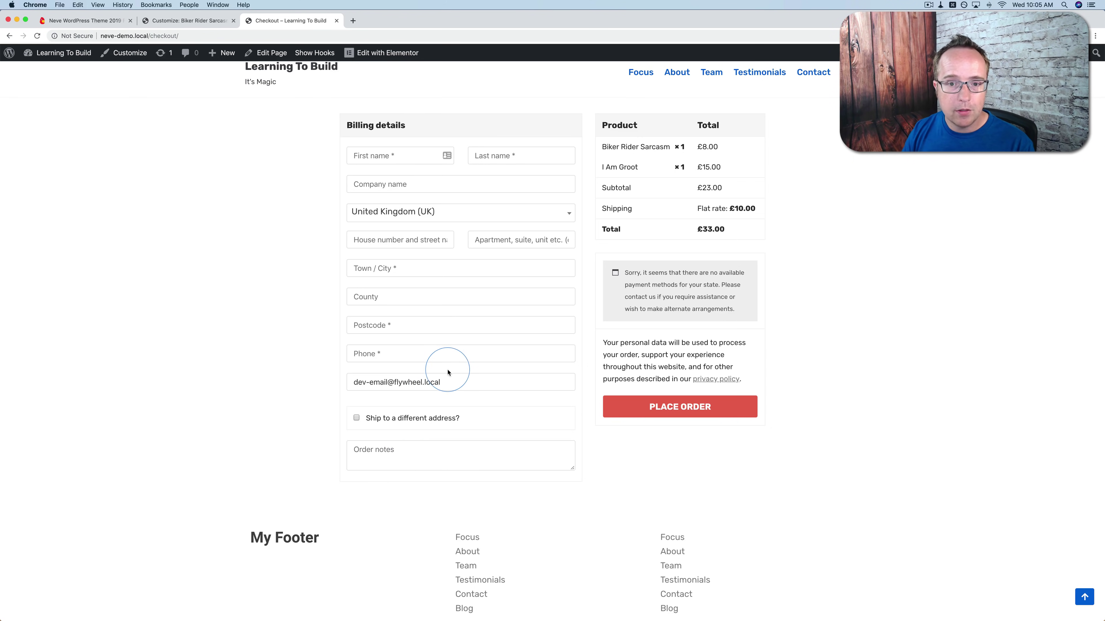
- Leave the Customizer and open the White Label module's settings from the Neve Pro Addon modules
left_click(186, 21)
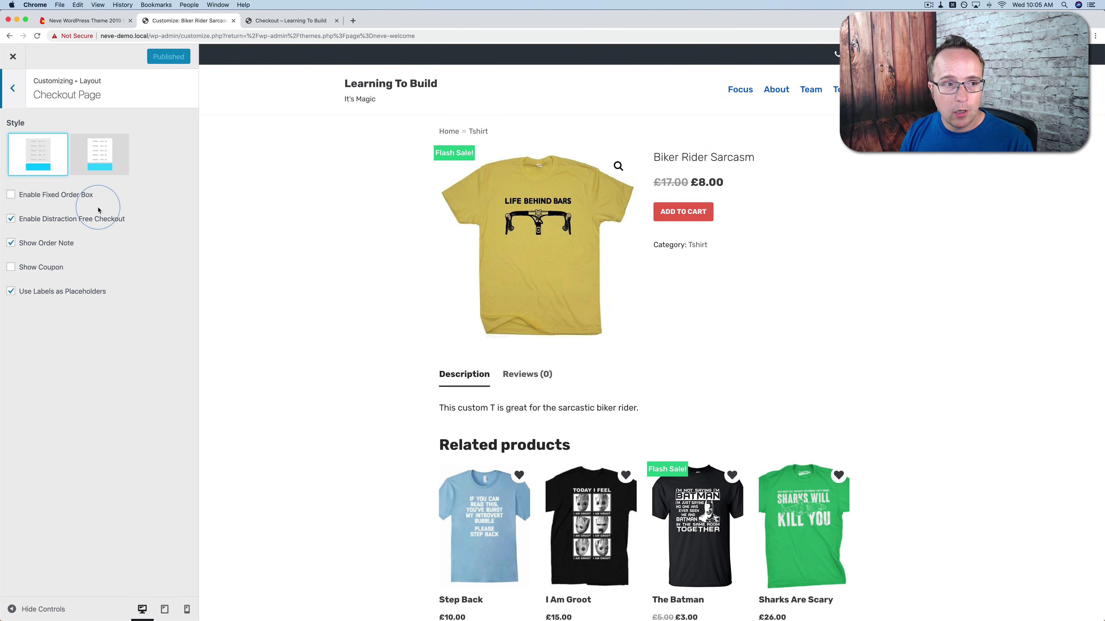
left_click(13, 89)
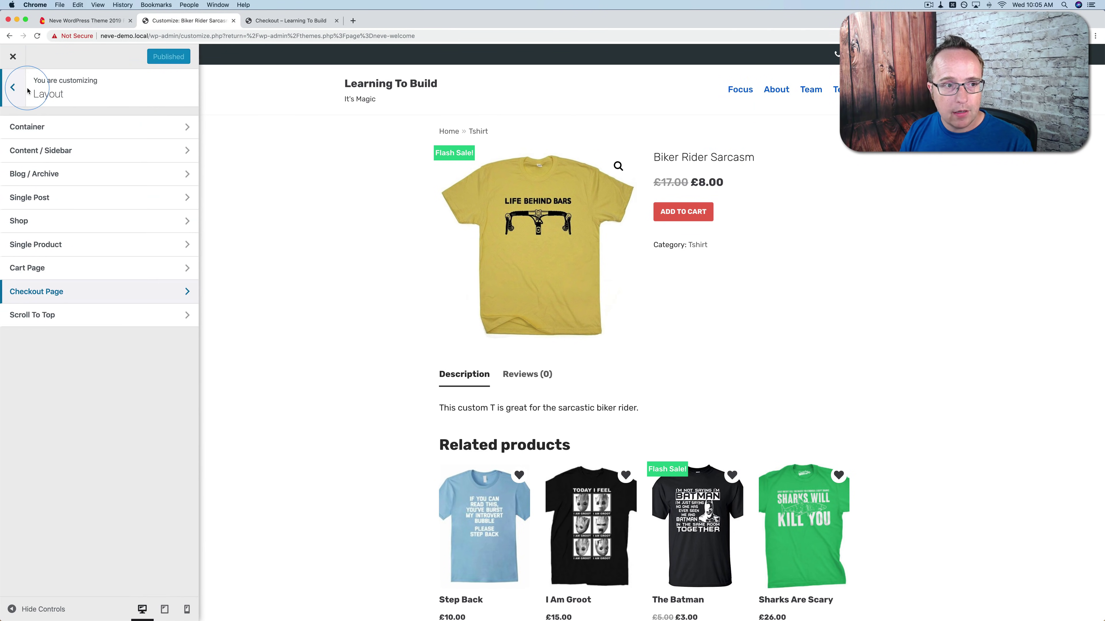
left_click(14, 88)
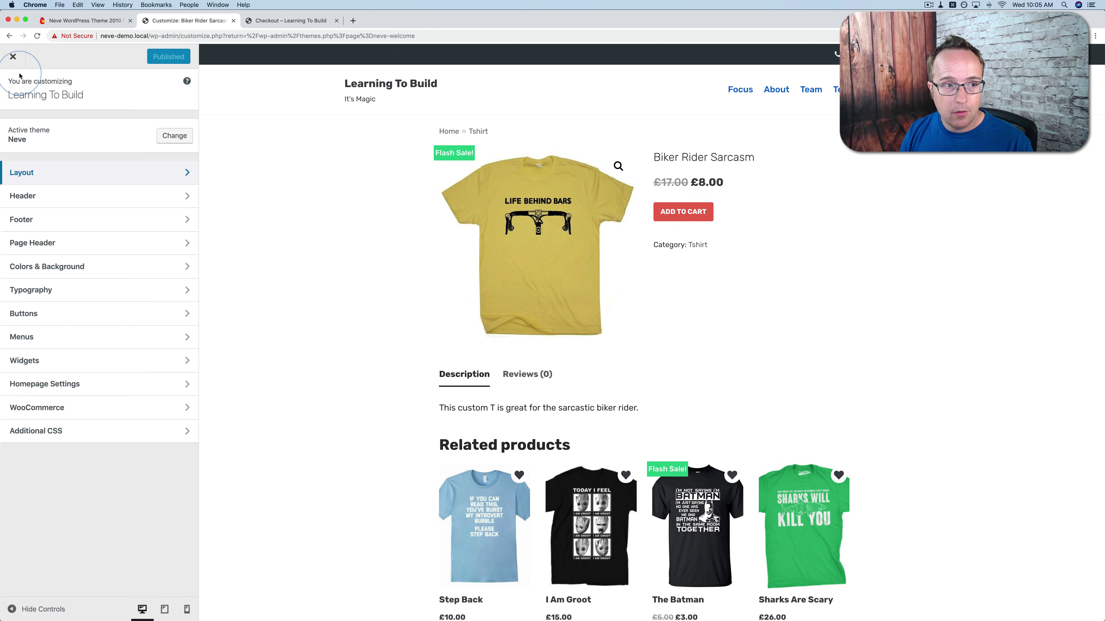
left_click(13, 57)
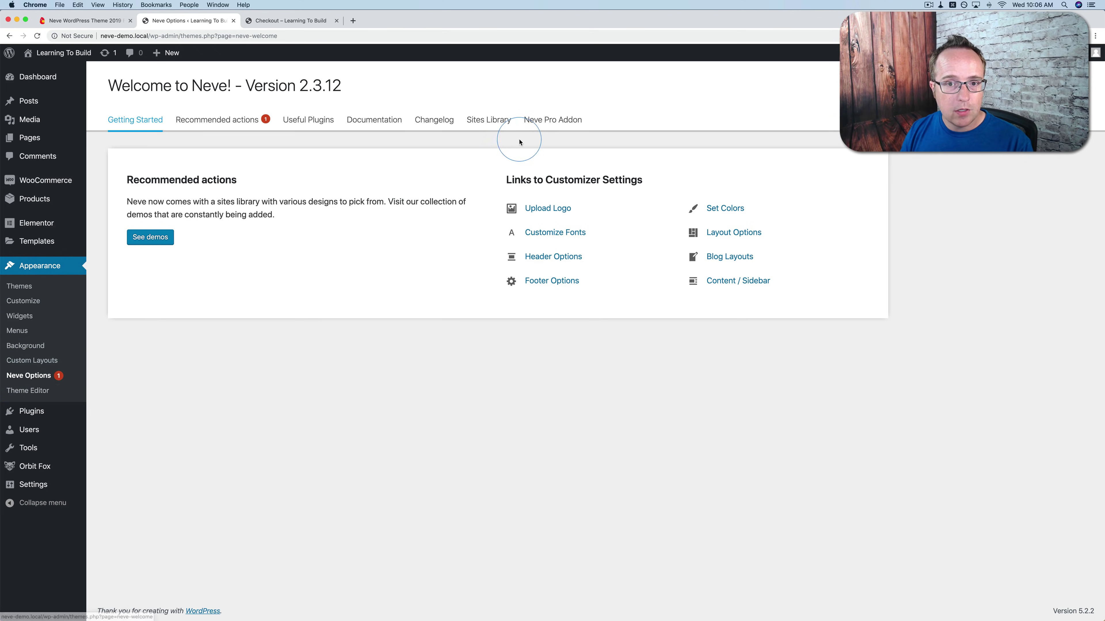
left_click(548, 125)
scroll(525, 237, "down", 3)
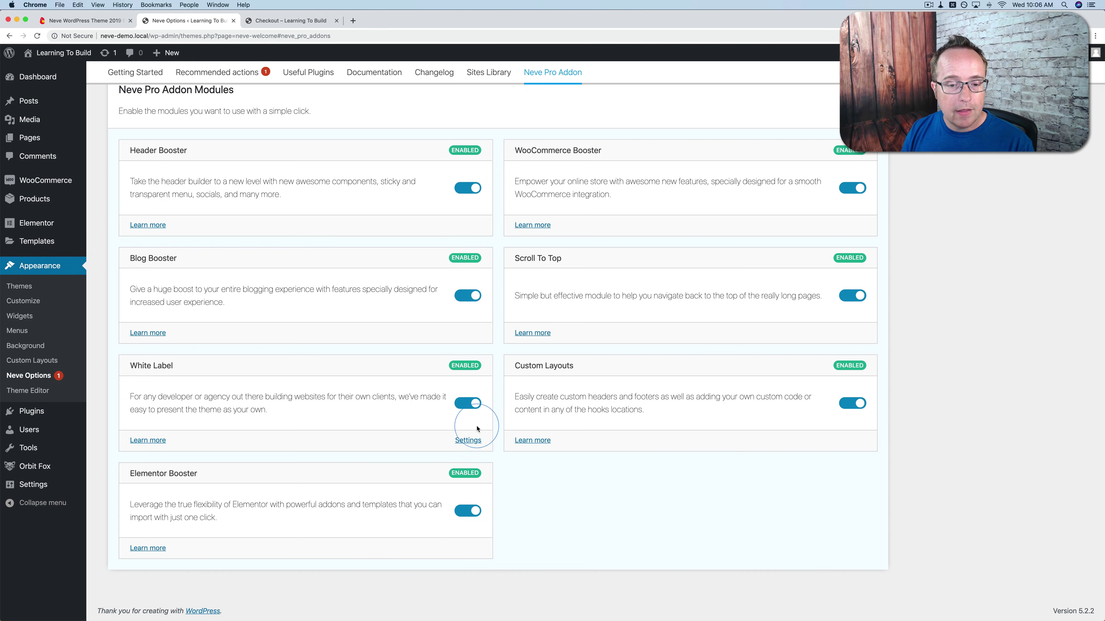
left_click(468, 440)
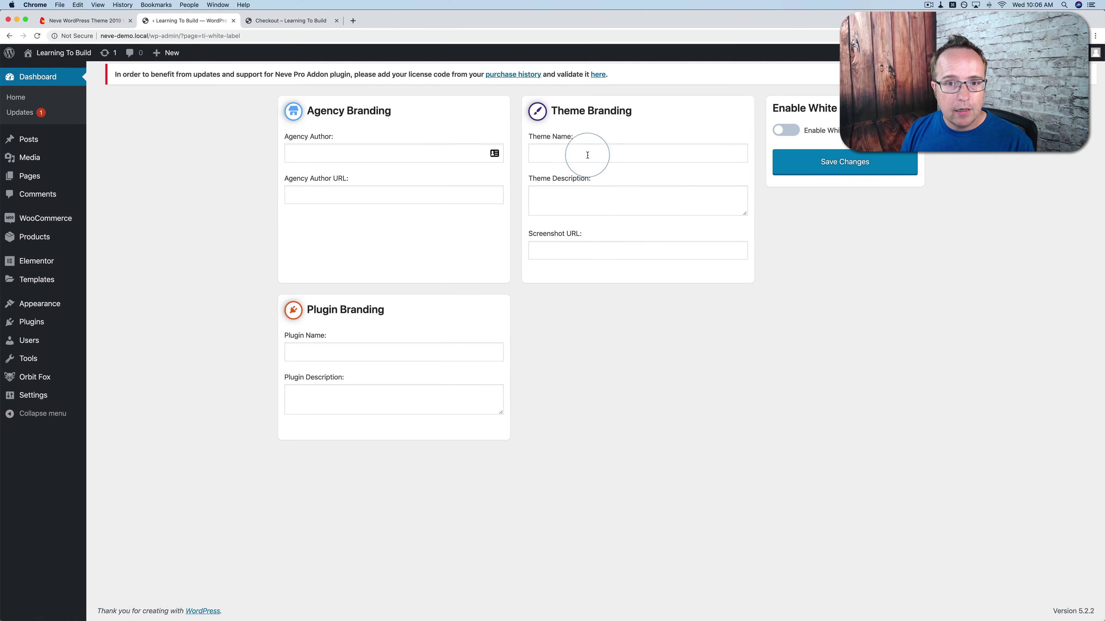
left_click(361, 159)
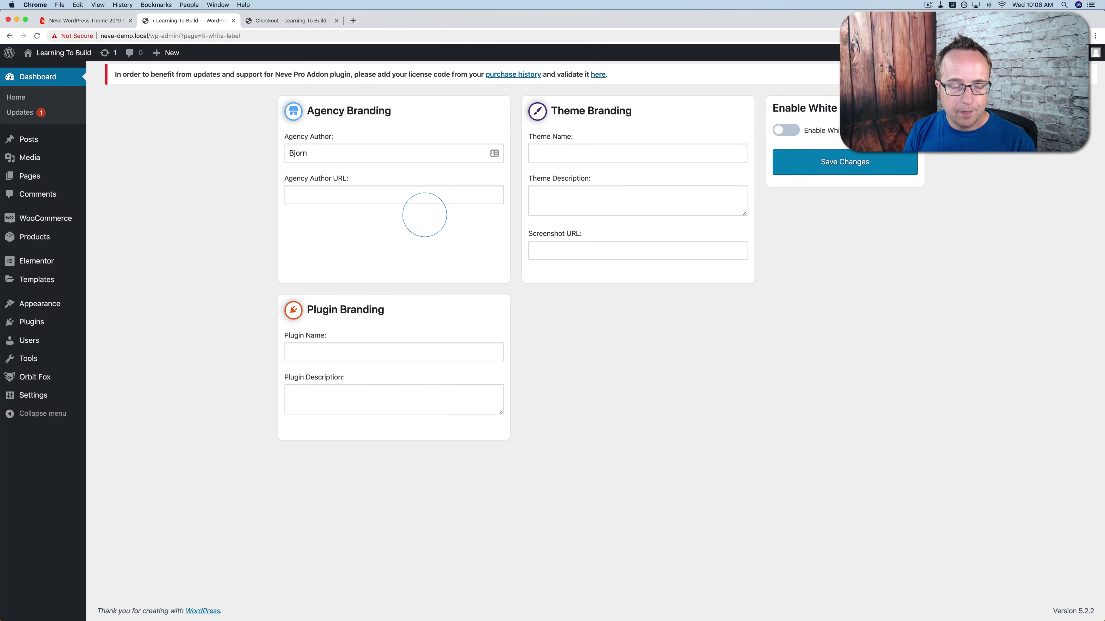
key("Tab")
type("bjor")
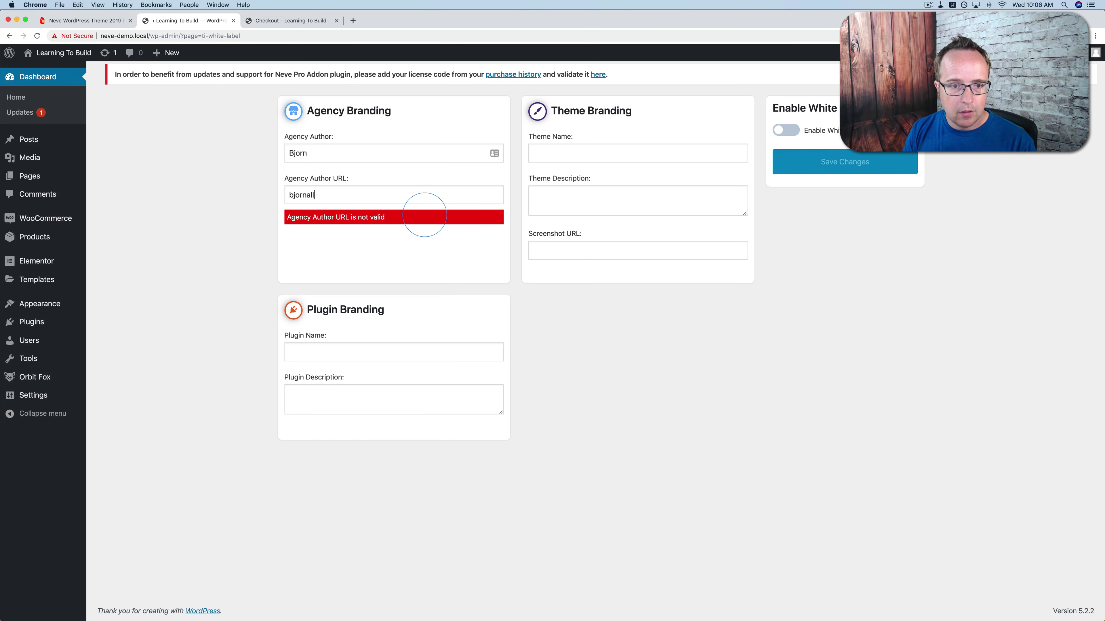
key("super+a")
key("Left")
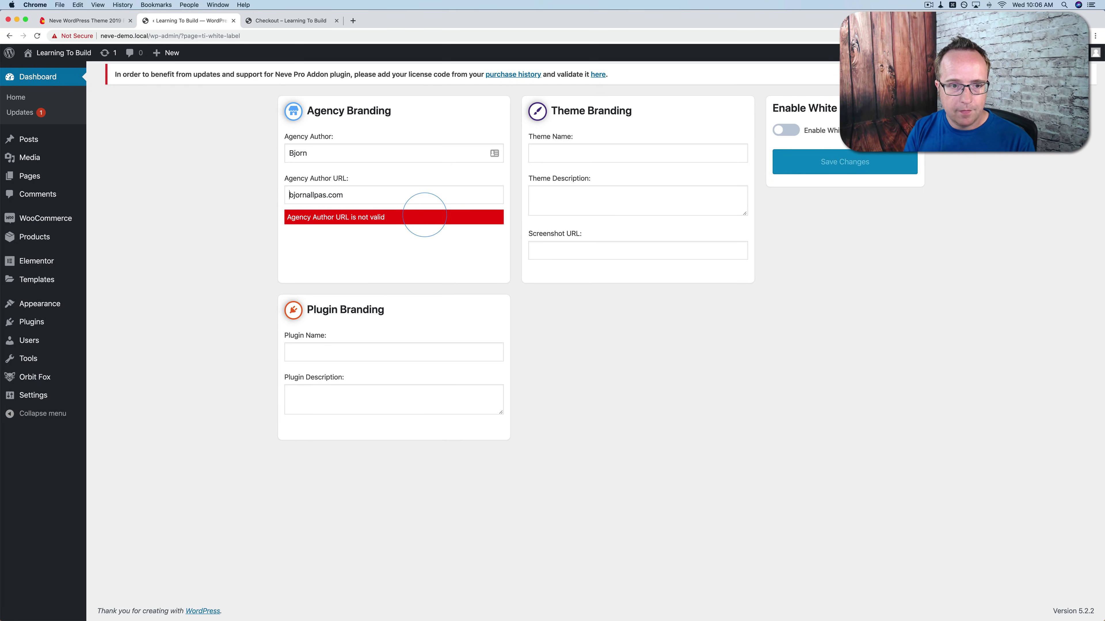
- Fill in the Theme Branding name and description with the author's first name in possessive form plus "Theme" and "Theme Description"
left_click(579, 153)
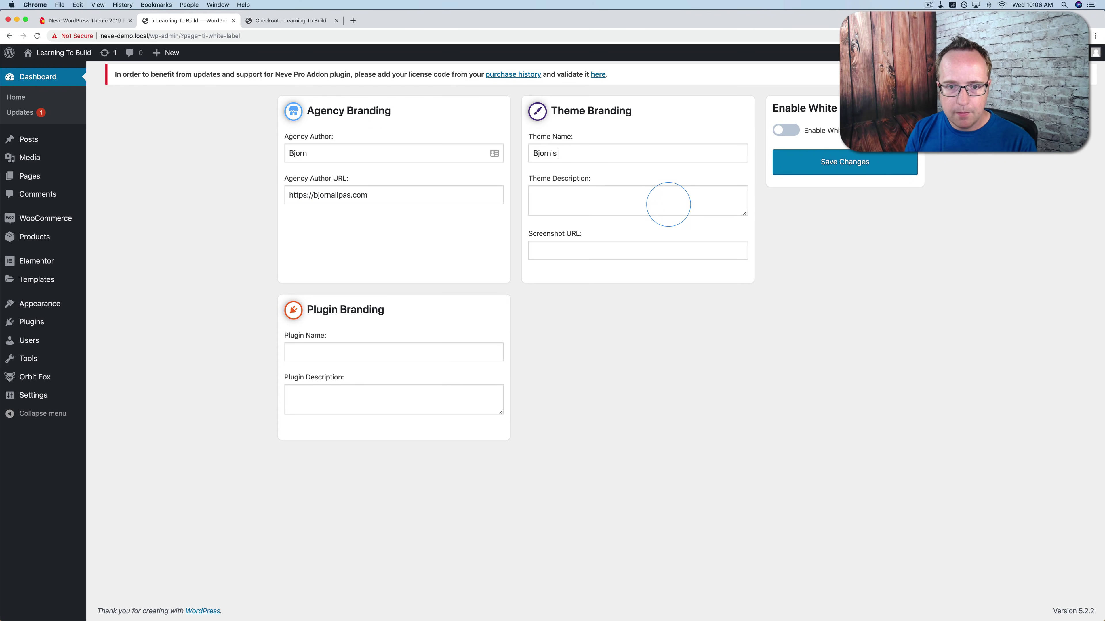
key("super+a")
key("super+c")
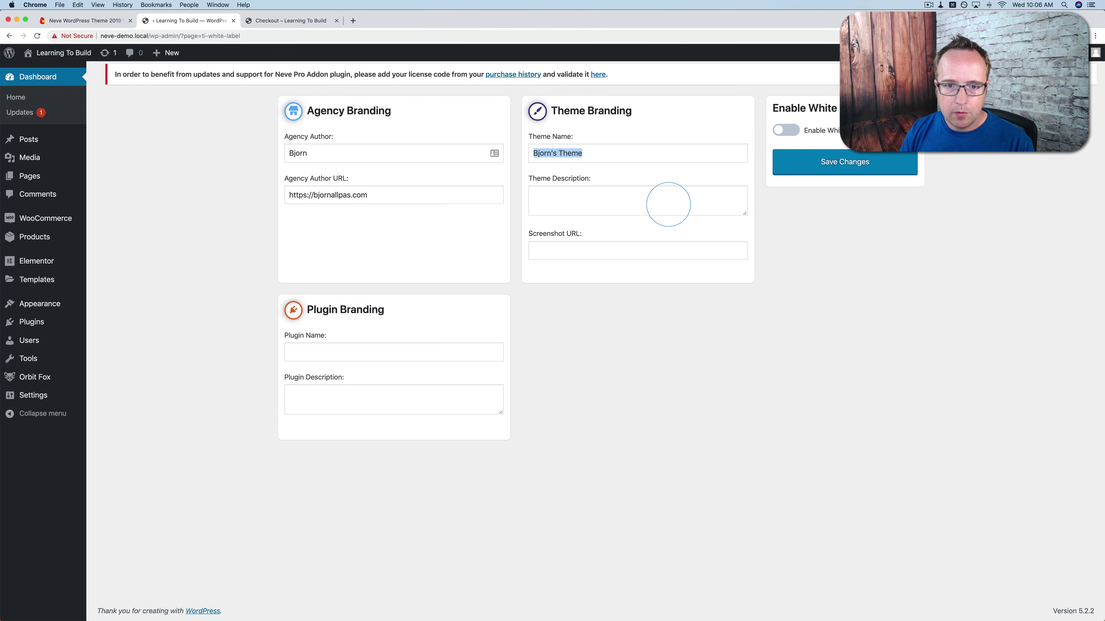
left_click(609, 205)
key("super+v")
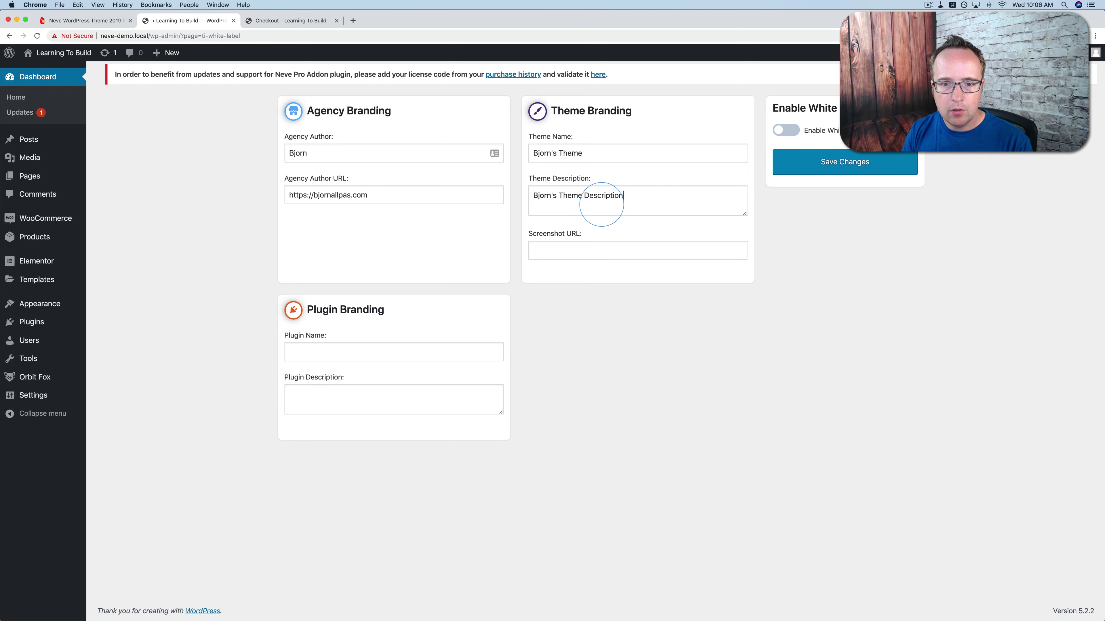
left_click(544, 250)
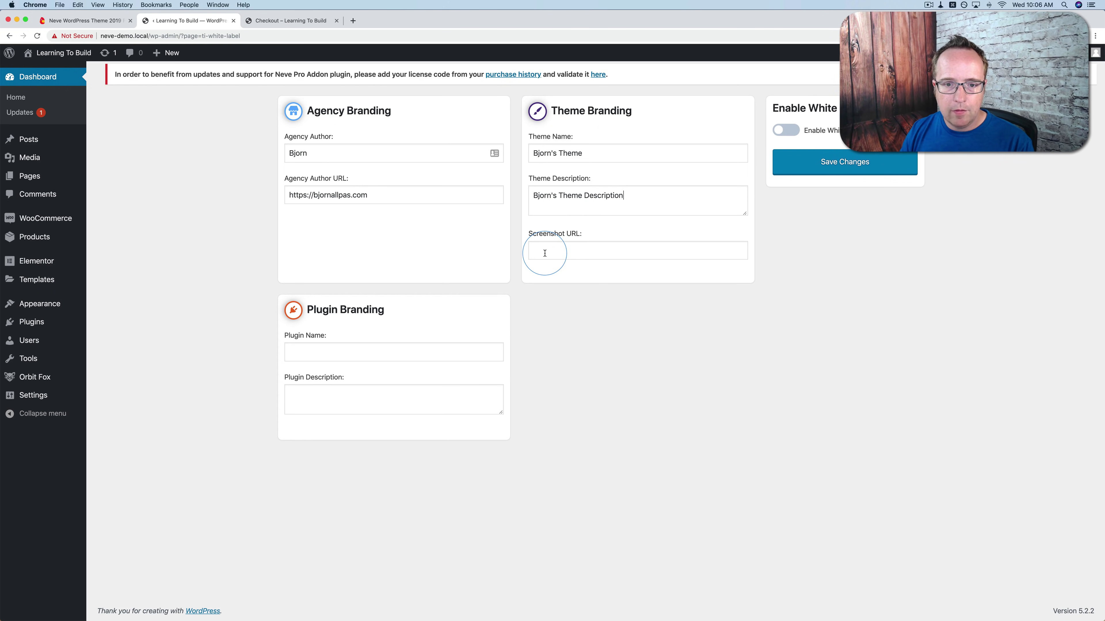
- Brand the plugin with the author's first name in possessive form plus "Plugin" and "Plugin Description", and switch on the white label option
left_click(339, 356)
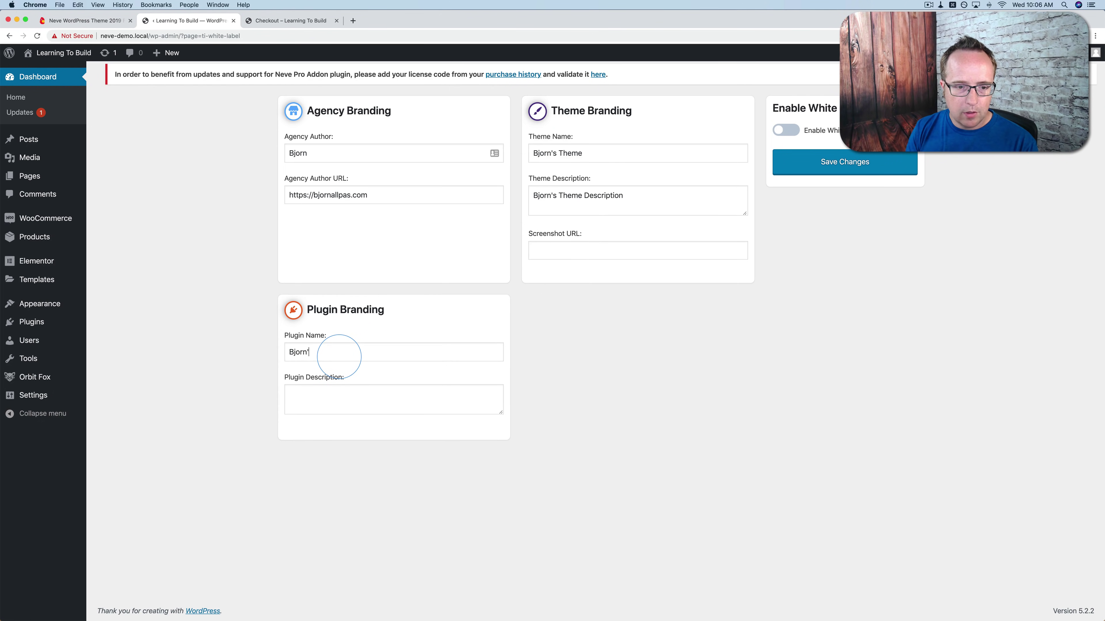
type("Bjorn's Plugin")
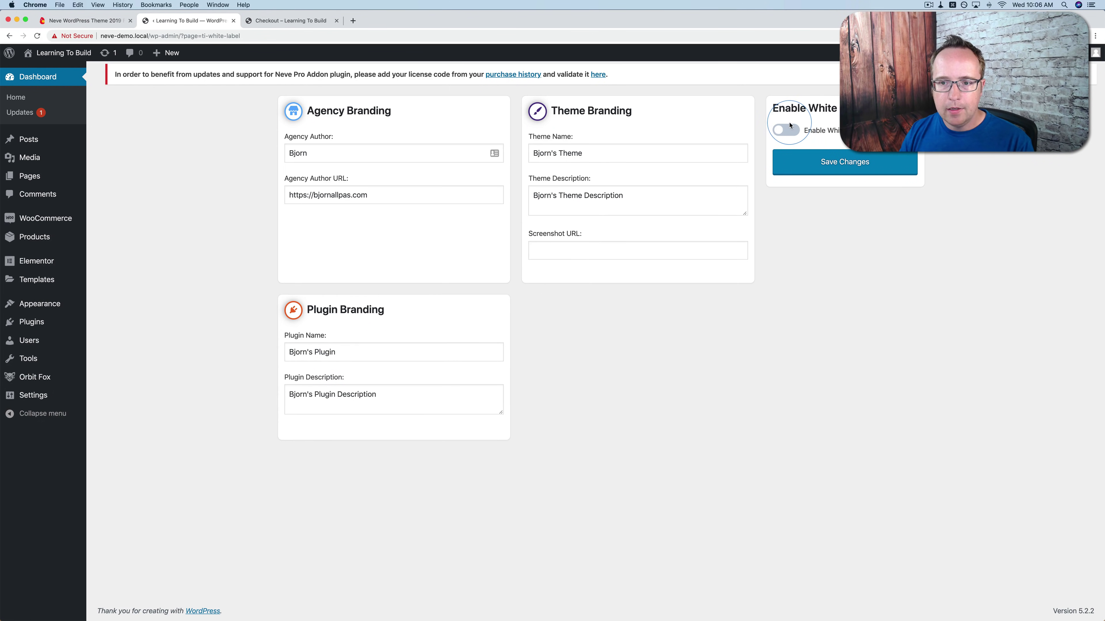
left_click(783, 130)
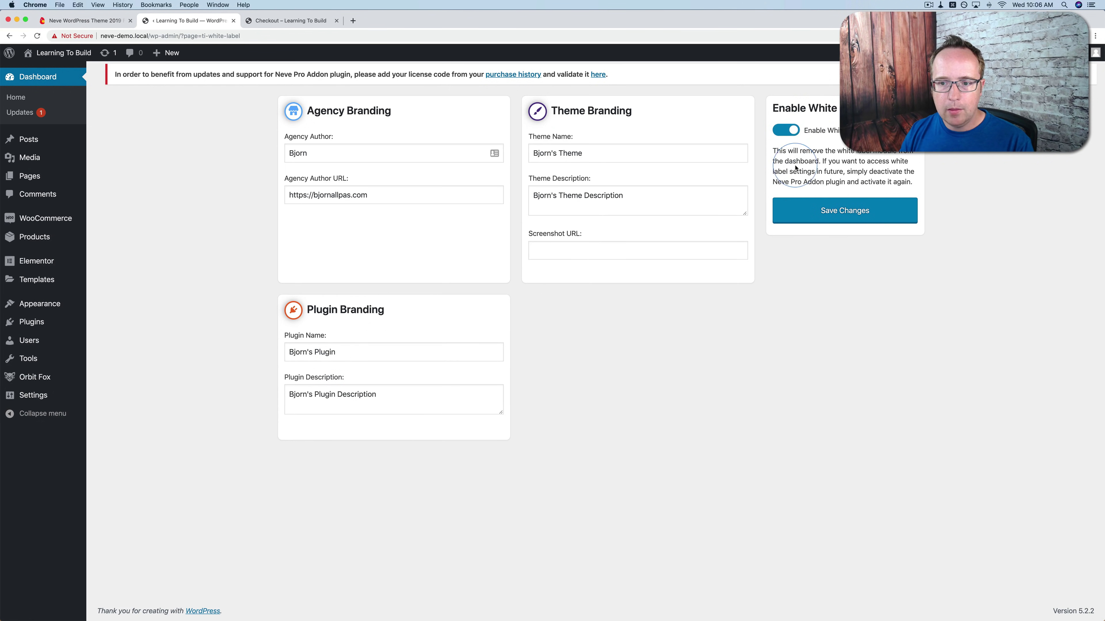
- Save the white label settings and check the theme and plugin branding in the installed themes and plugins lists
left_click(808, 213)
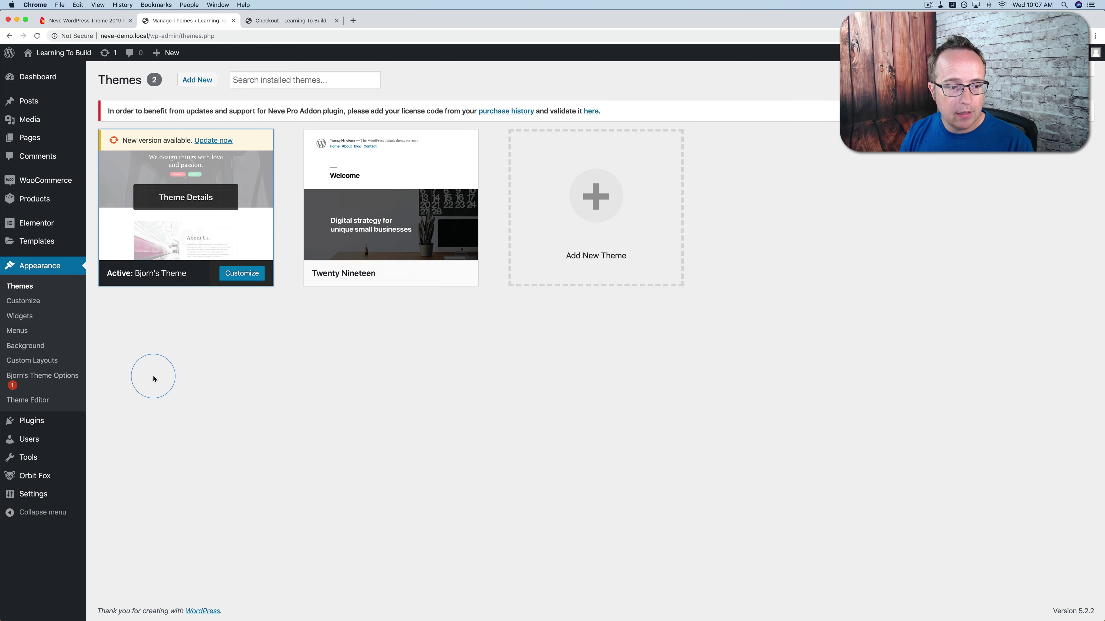
left_click(34, 421)
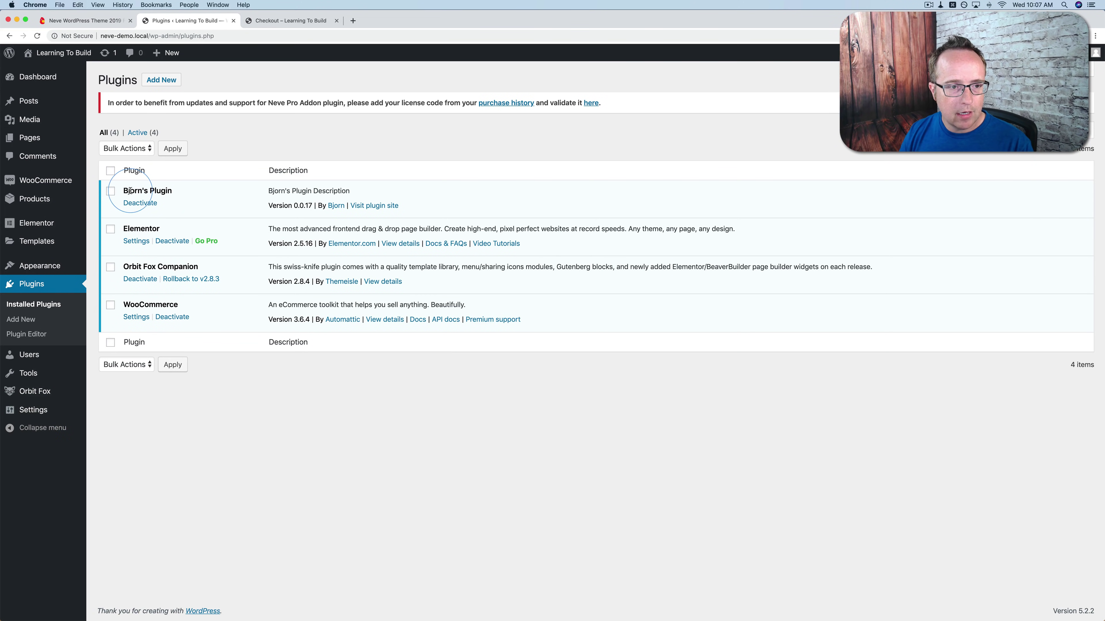
mouse_move(130, 191)
left_mouse_down()
mouse_move(372, 195)
mouse_move(123, 191)
left_mouse_up()
left_click(368, 195)
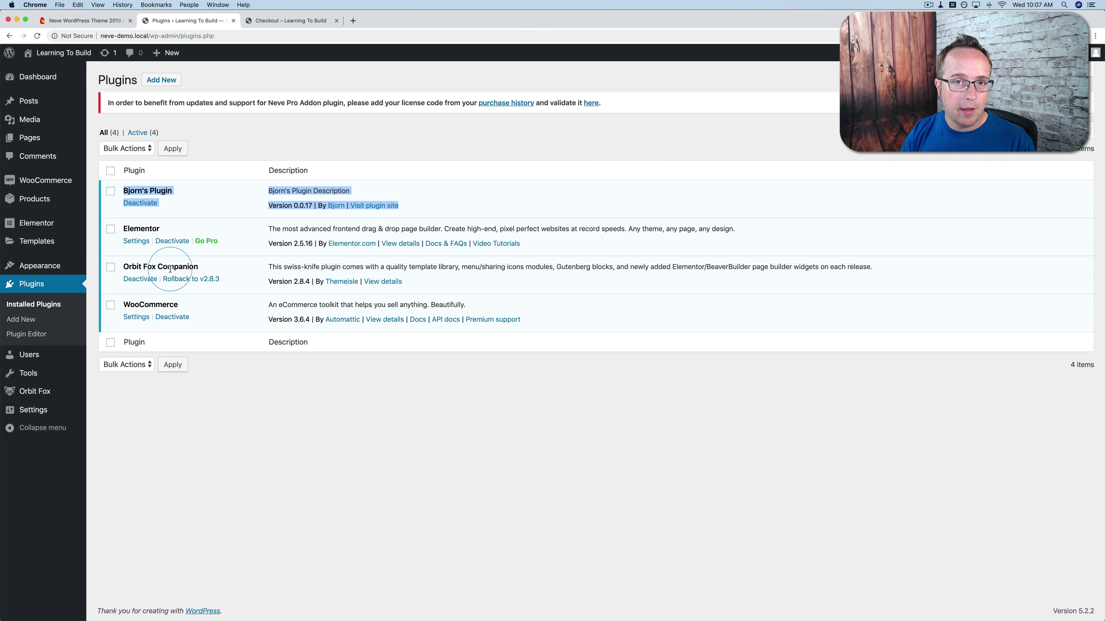
left_click(366, 171)
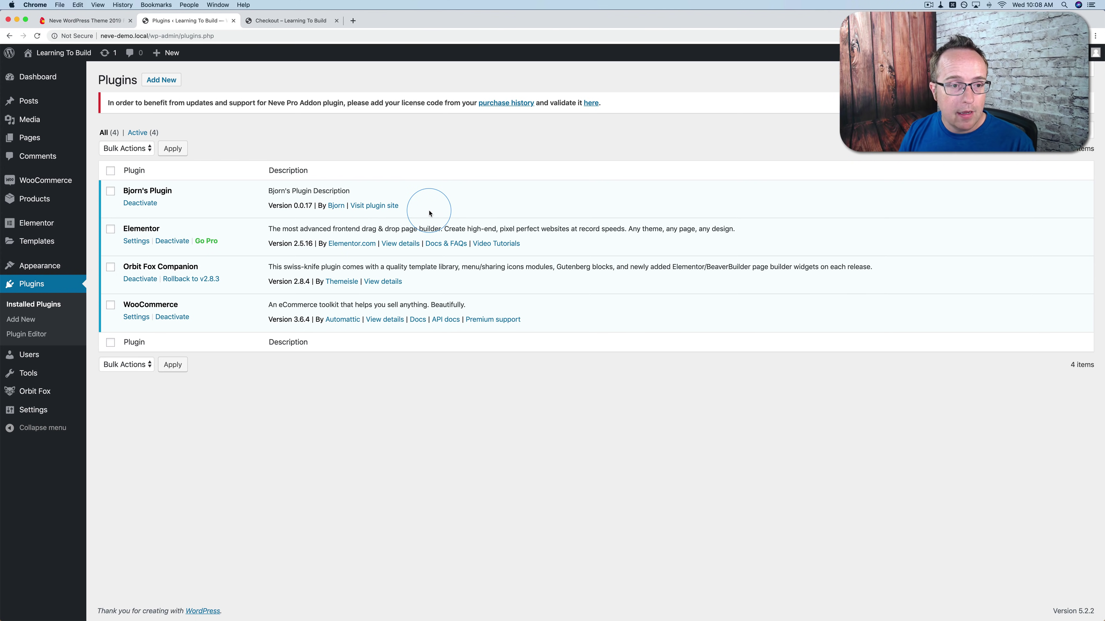
left_click_drag(430, 213, 122, 192)
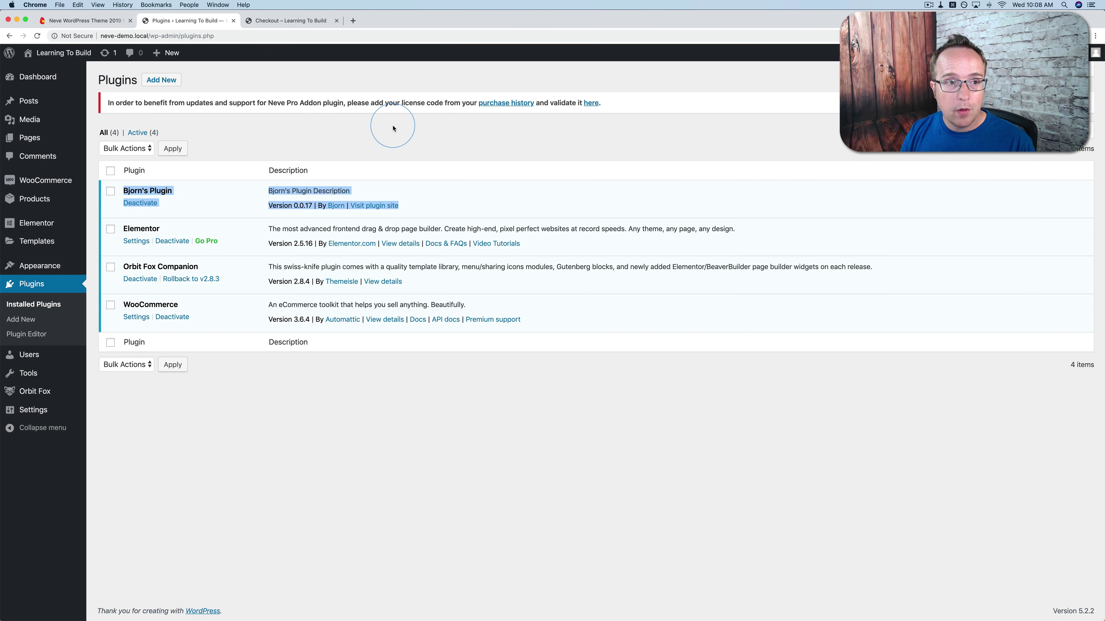
- Switch to the Themeisle Neve page, open the pricing plans and find the white label feature in the Agency plan
left_click(92, 14)
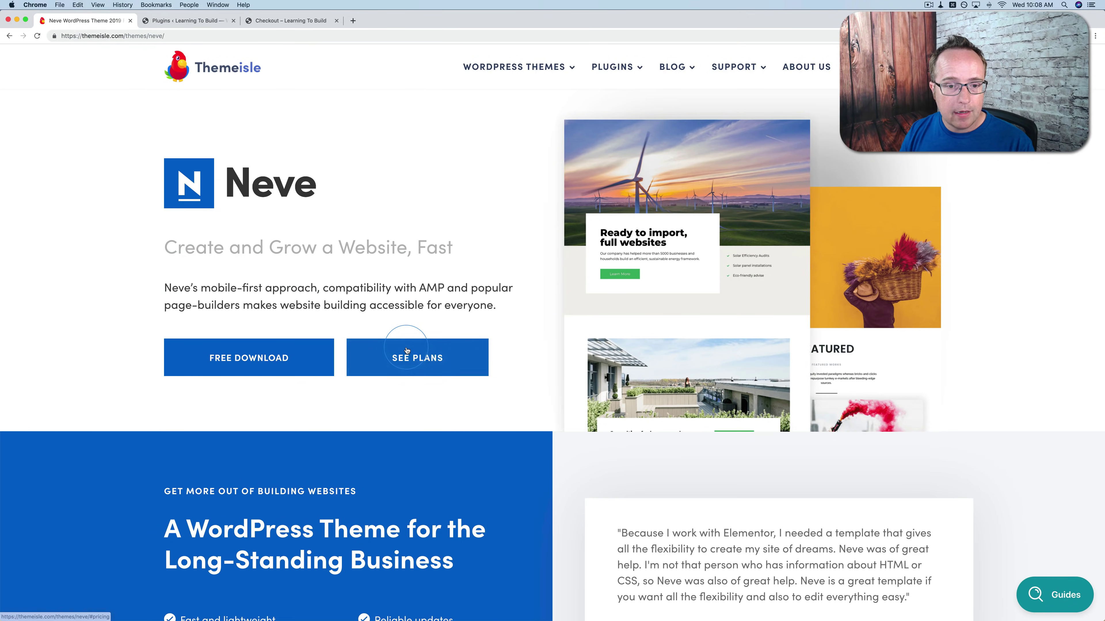
left_click(404, 351)
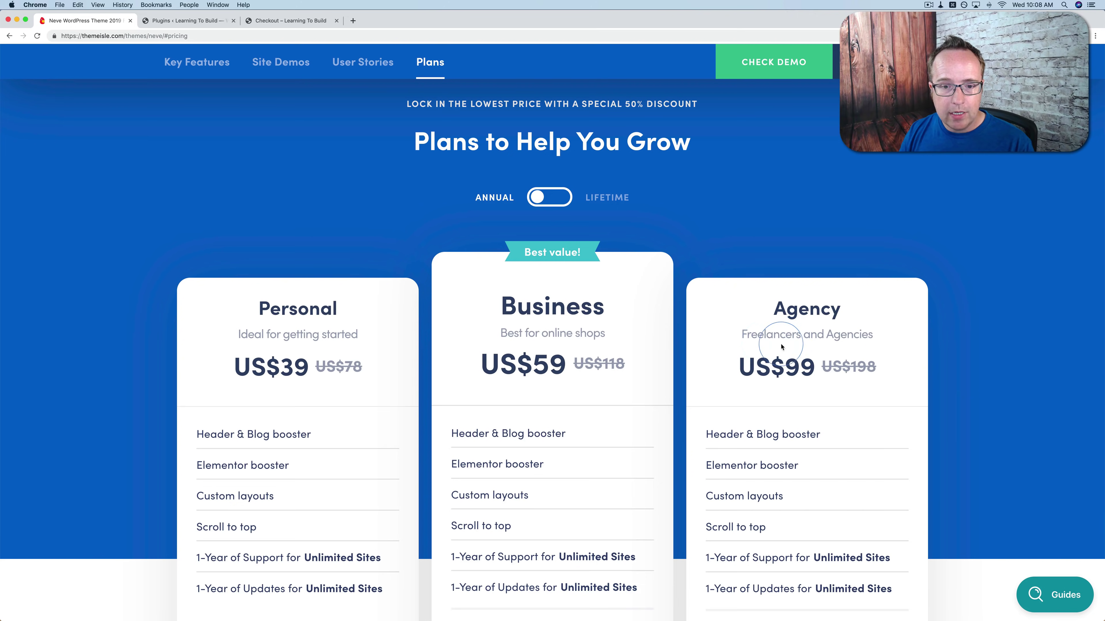
scroll(746, 346, "down", 3)
scroll(746, 346, "down", 3)
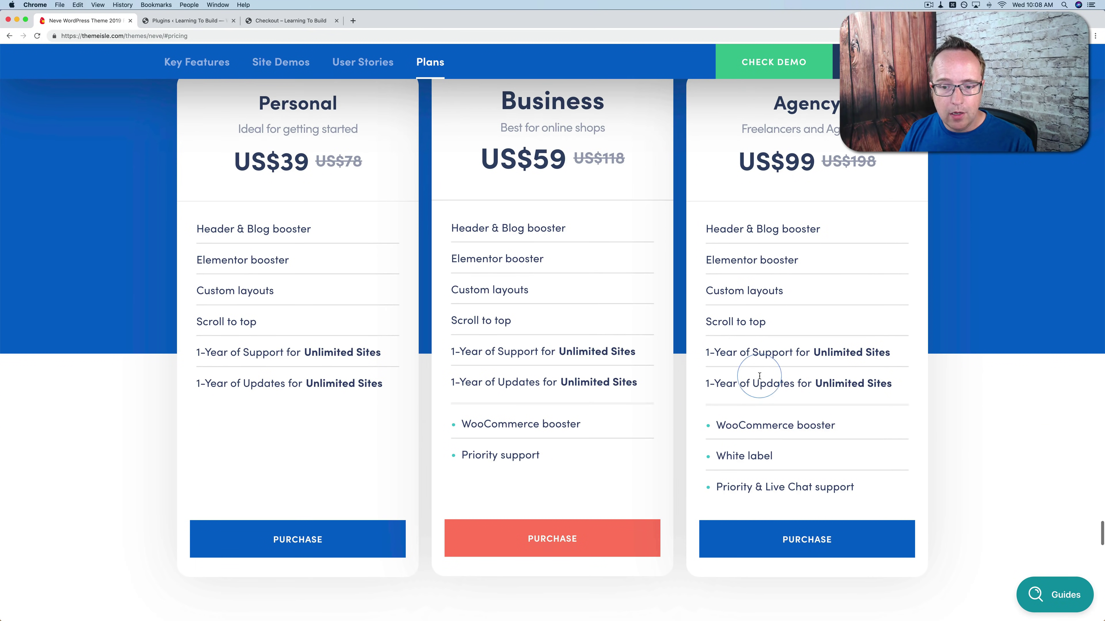
left_click_drag(777, 456, 715, 456)
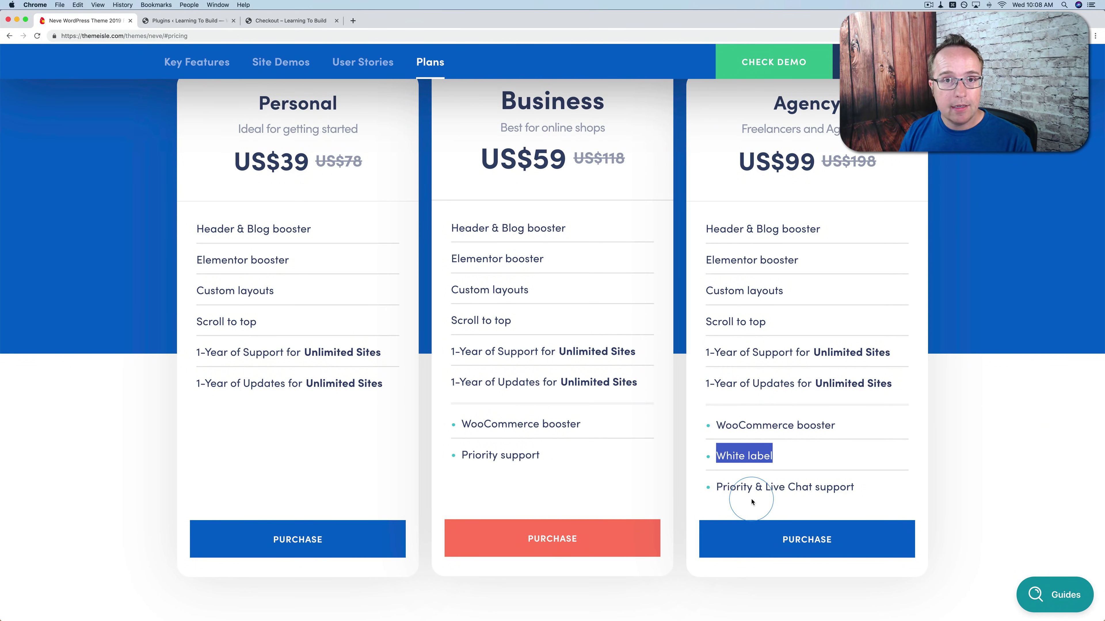
- Compare the Business and Agency plans' extra features, covering the WooCommerce booster, white label and support options
left_click(334, 430)
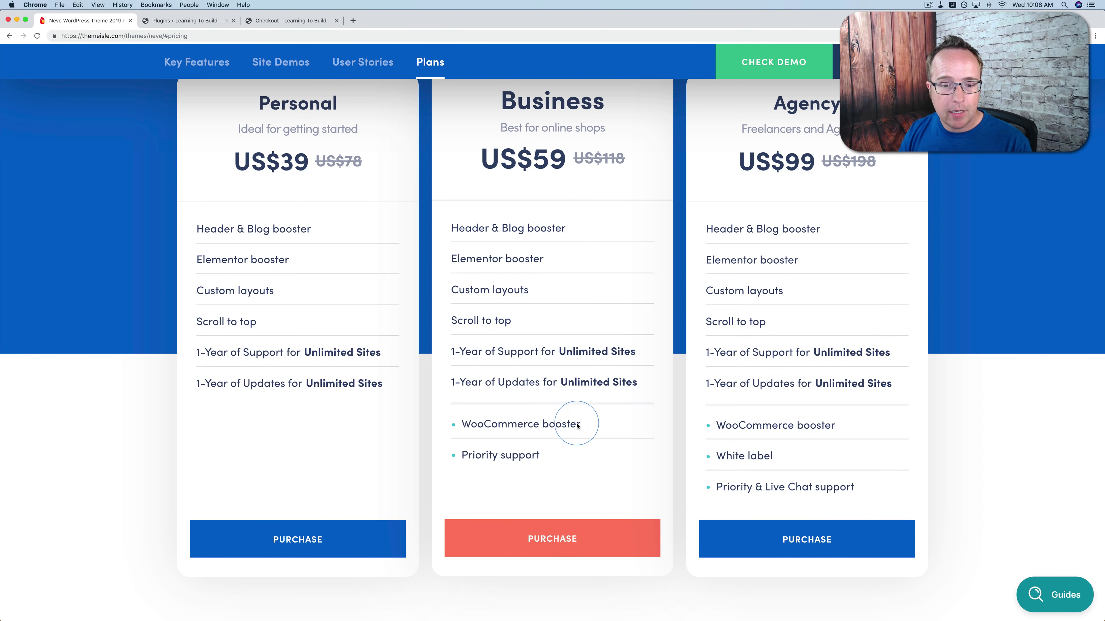
left_click_drag(580, 425, 596, 451)
left_click(462, 450)
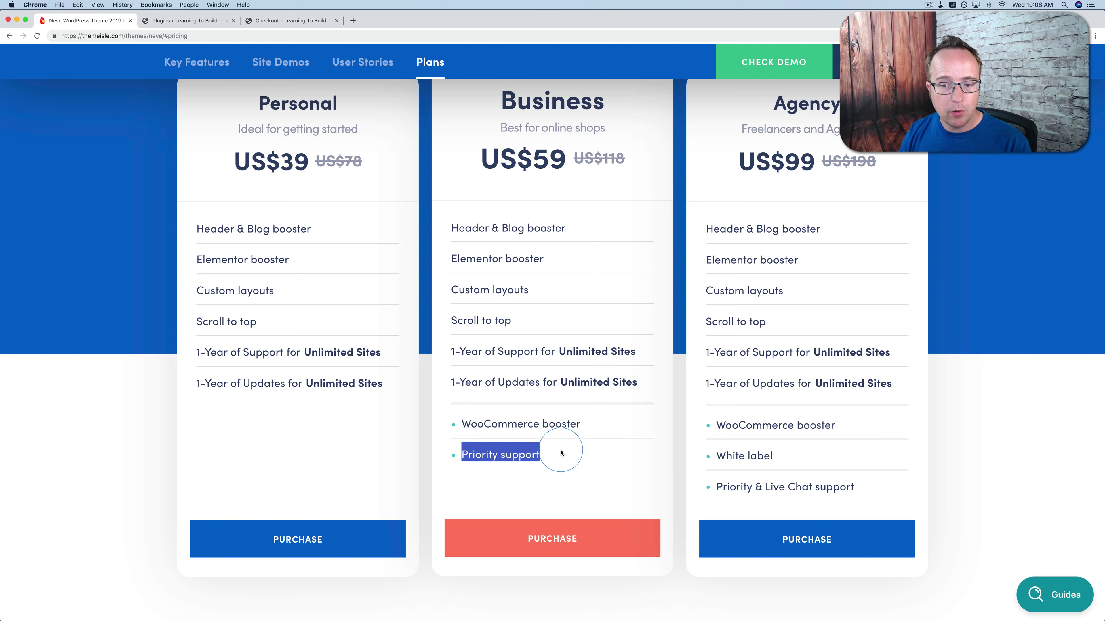
left_click(801, 414)
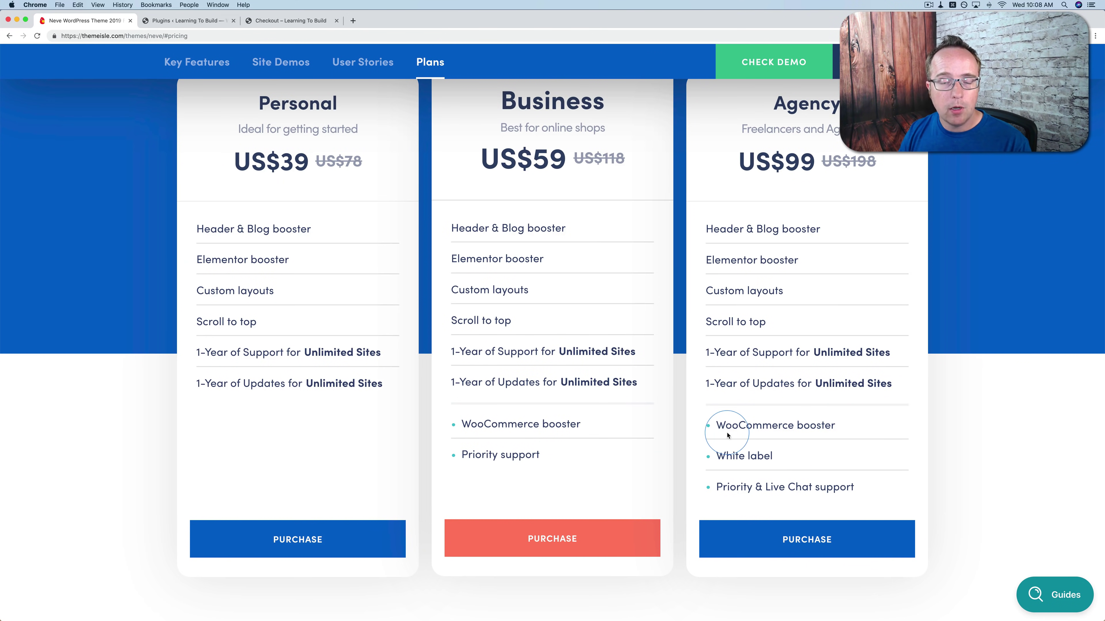
left_click_drag(716, 428, 838, 431)
left_click_drag(772, 455, 902, 488)
scroll(811, 487, "up", 3)
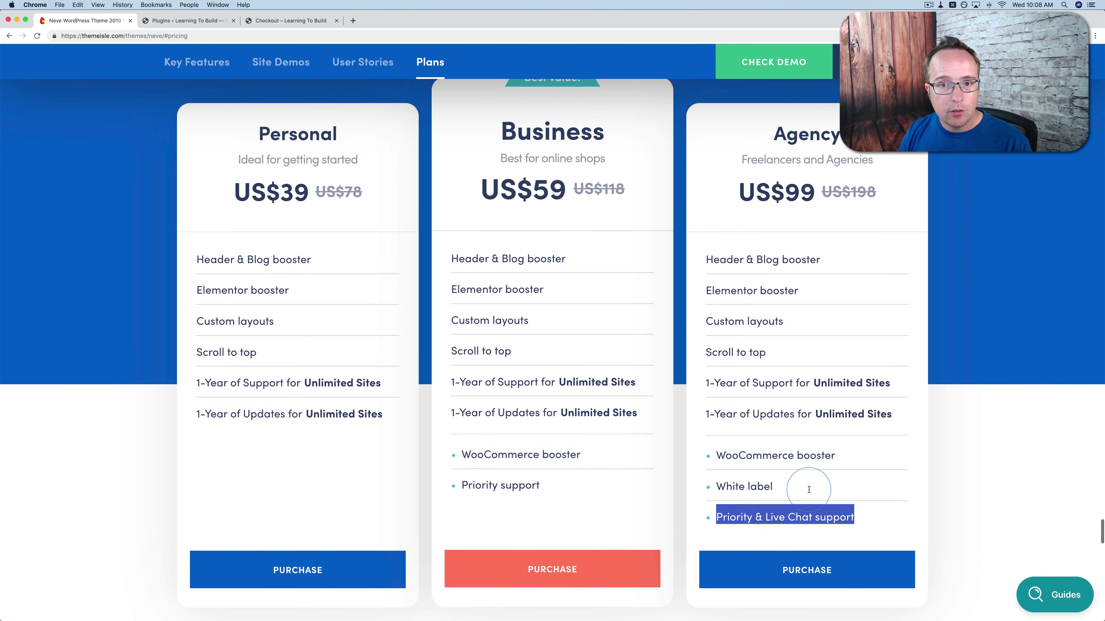
scroll(809, 491, "down", 1)
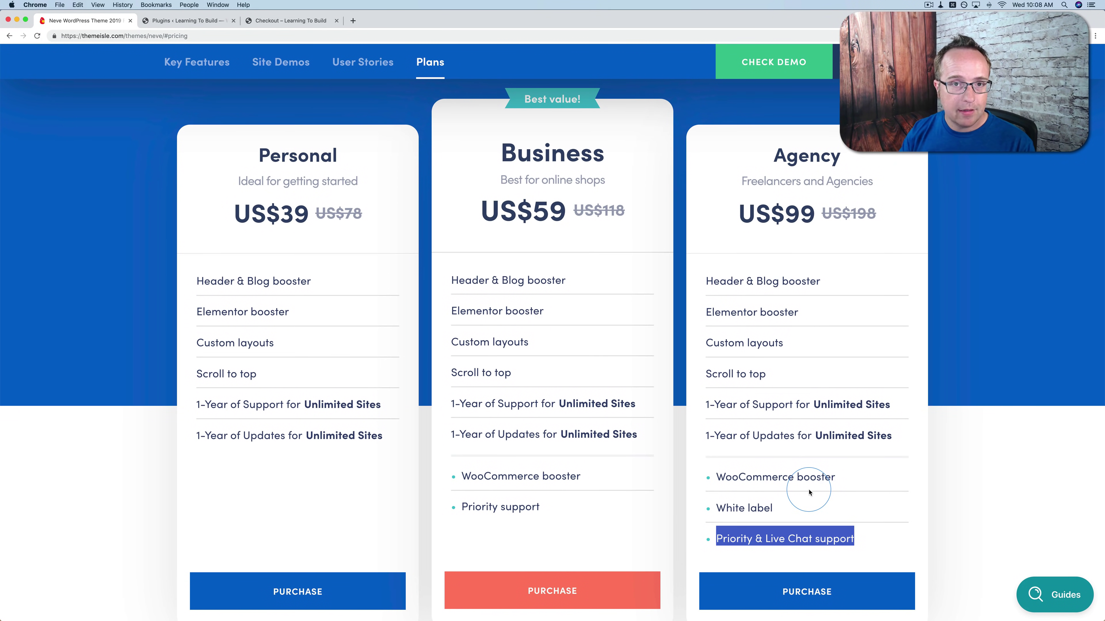